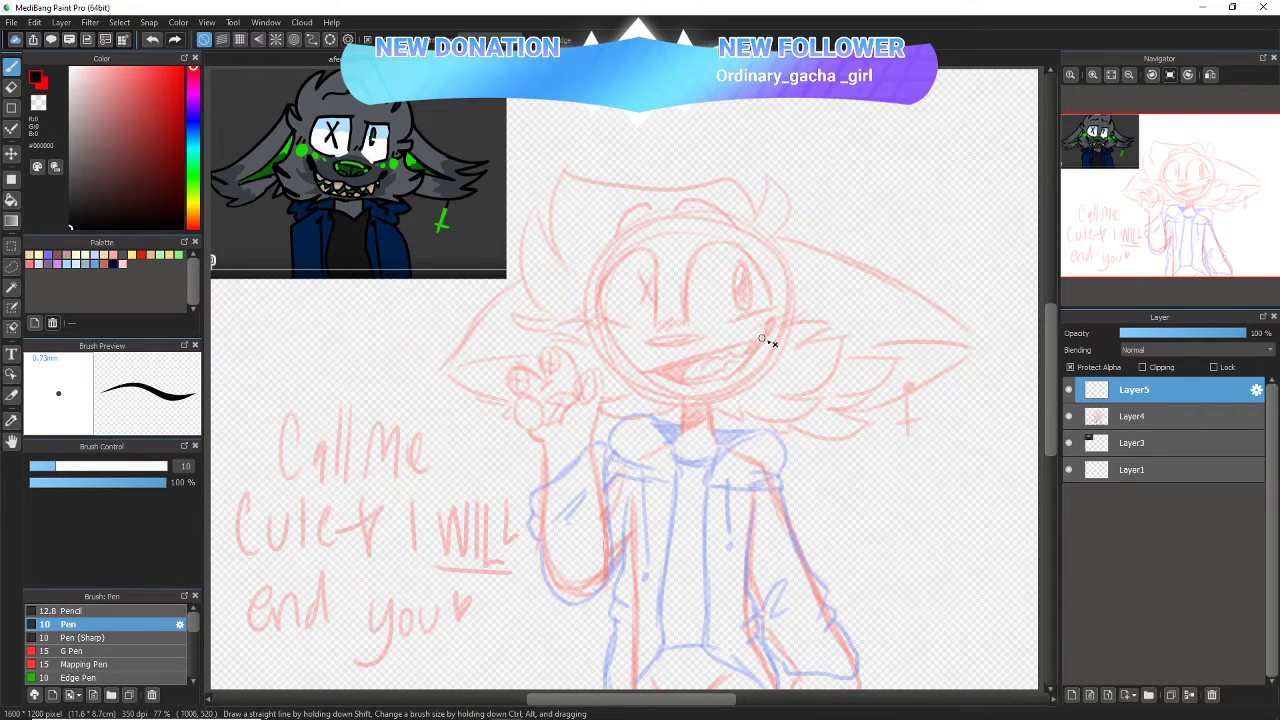
mouse_move(688, 322)
mouse_down()
mouse_move(745, 326)
mouse_move(600, 548)
mouse_move(755, 482)
mouse_up()
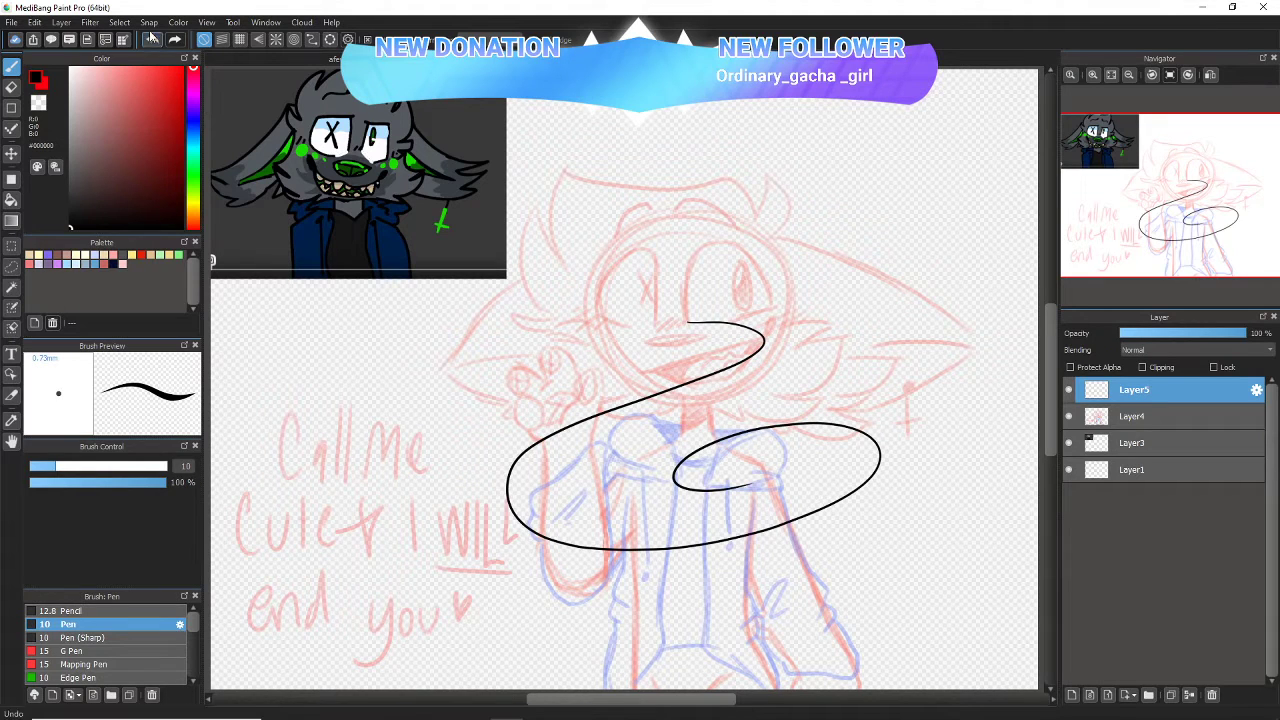
key(ctrl+z)
click(489, 40)
click(503, 298)
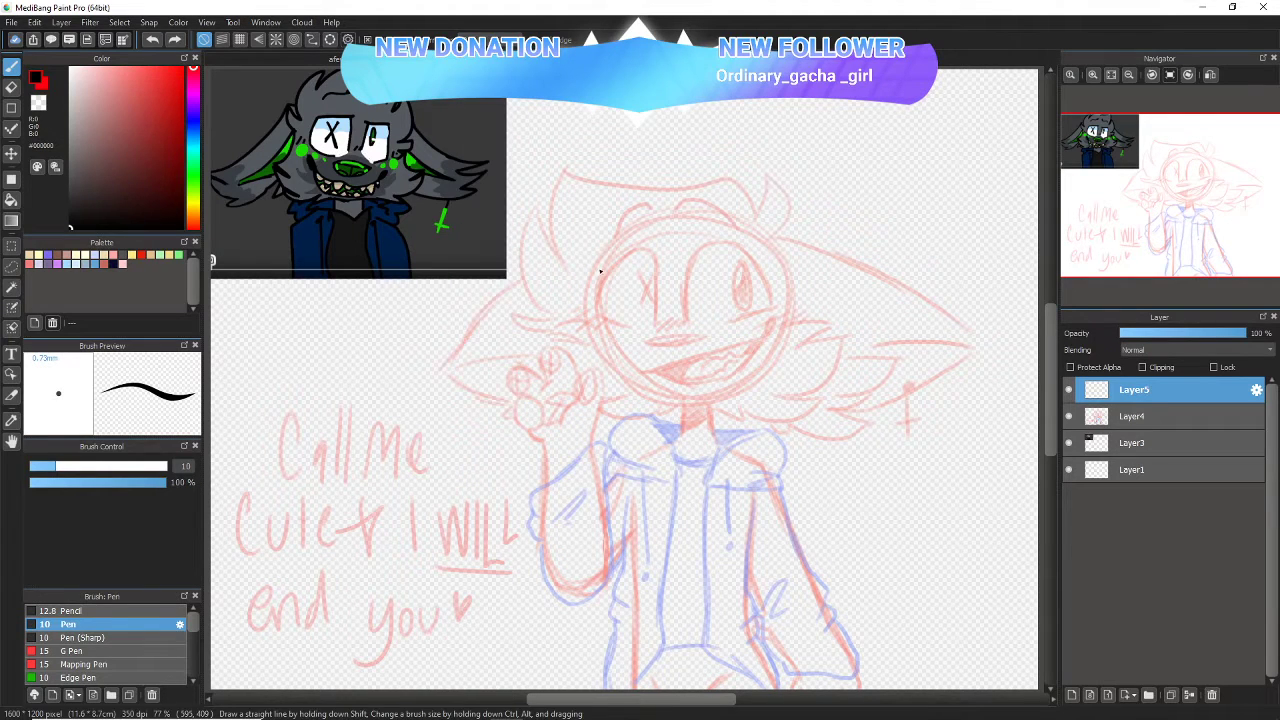
mouse_move(646, 243)
mouse_down()
mouse_move(474, 543)
mouse_move(862, 390)
mouse_move(614, 499)
mouse_up()
mouse_move(765, 466)
mouse_down()
mouse_move(646, 459)
mouse_move(632, 428)
mouse_up()
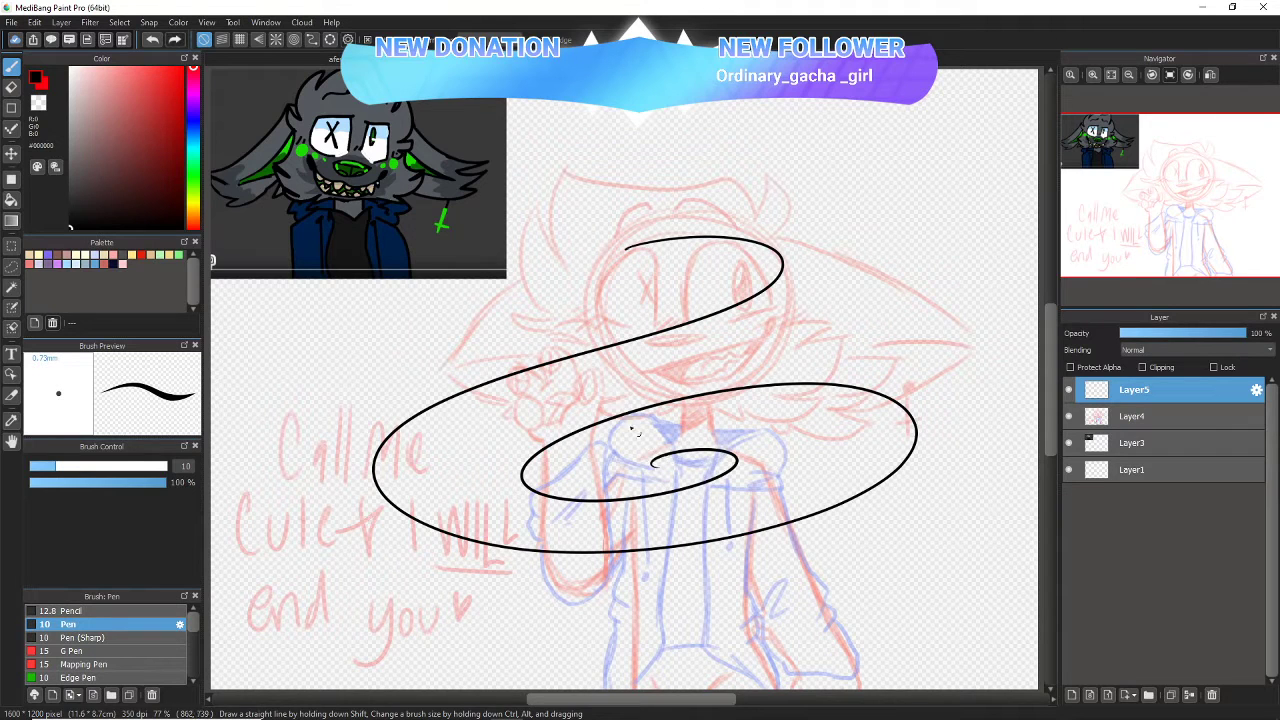
click(152, 39)
- Ink the raised paw's fingers over the sketch with black 10 px Pen lines, adding oval pads on the fingertips
click(1094, 76)
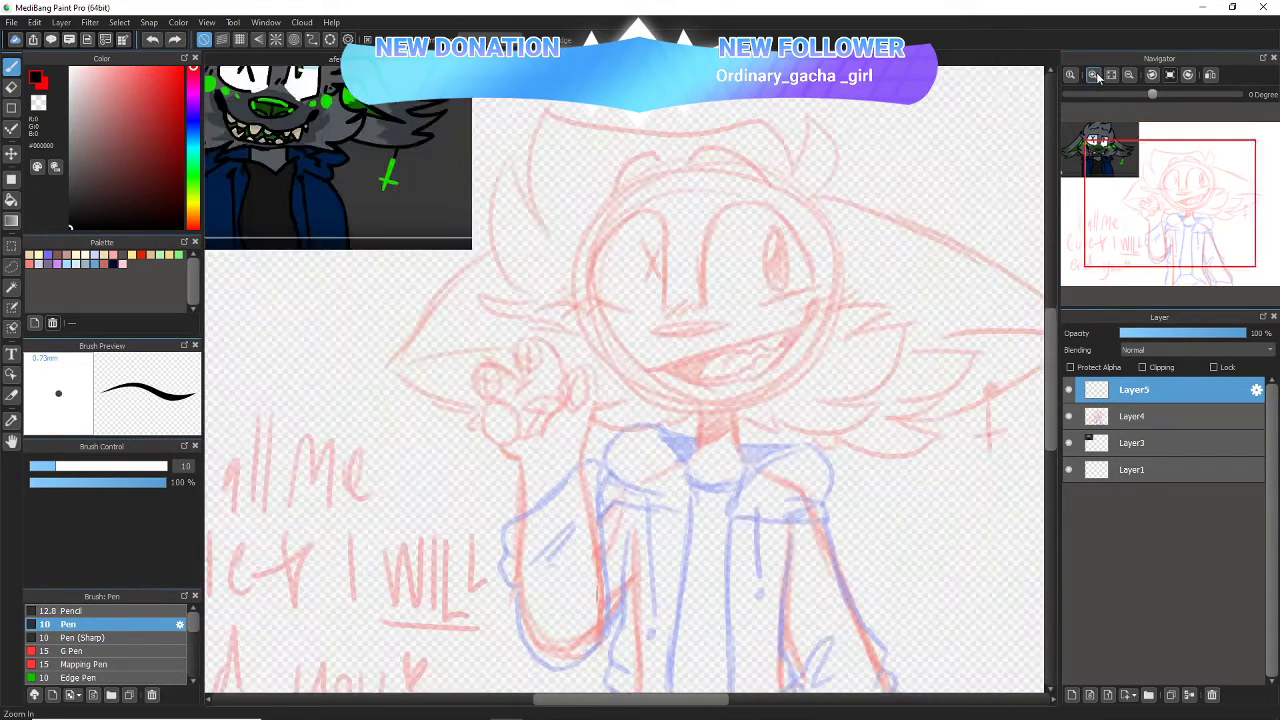
click(1094, 76)
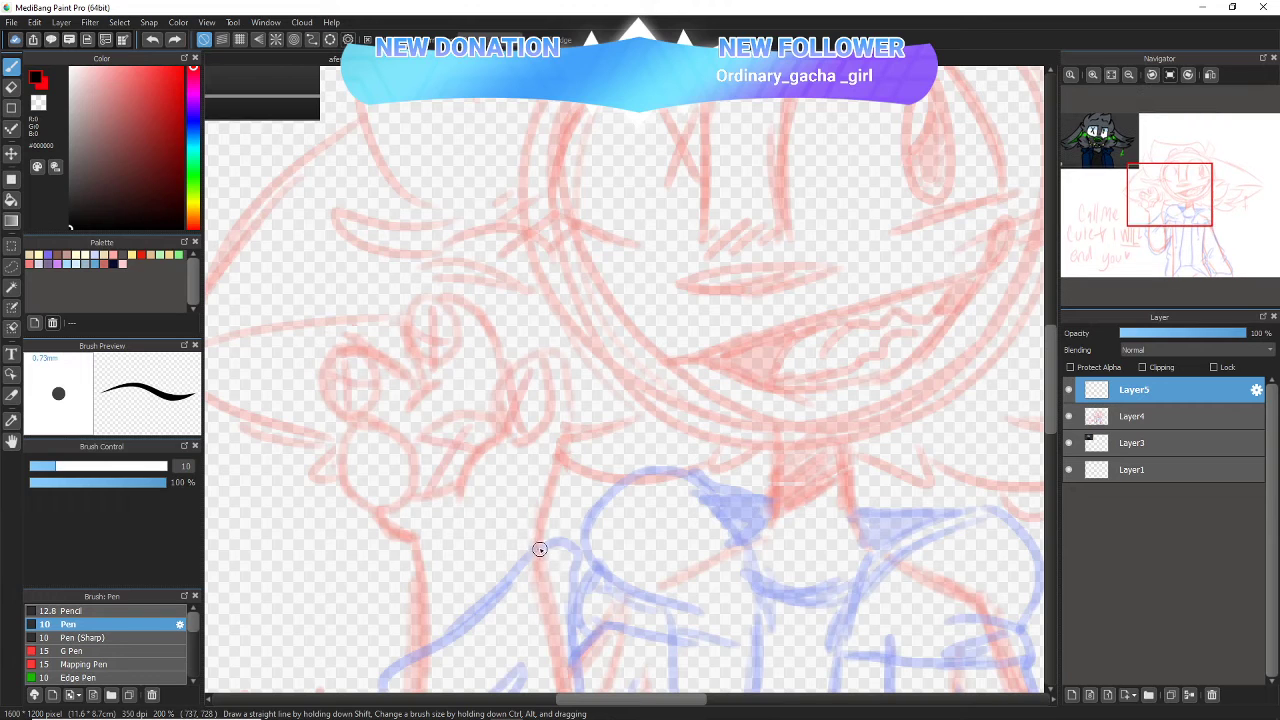
mouse_move(539, 549)
mouse_down()
mouse_move(565, 449)
mouse_move(554, 351)
mouse_move(497, 374)
mouse_move(504, 428)
mouse_move(468, 492)
mouse_up()
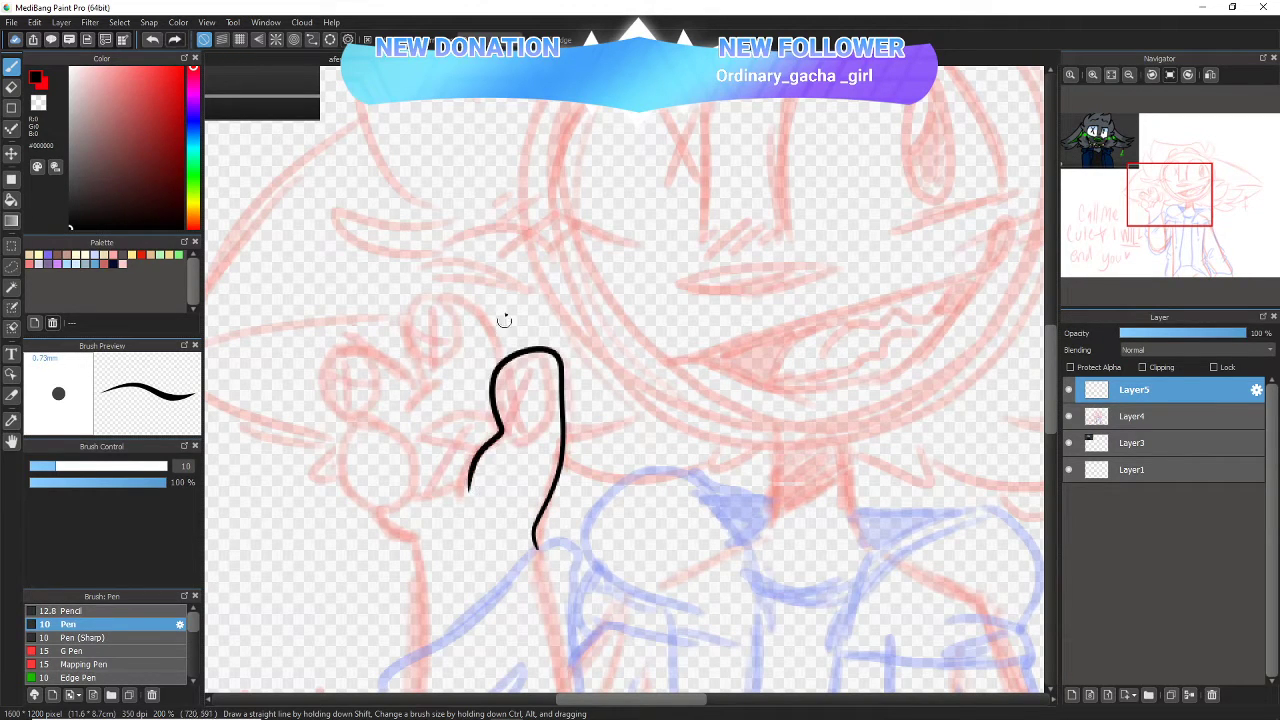
mouse_move(504, 364)
mouse_down()
mouse_move(483, 316)
mouse_move(444, 297)
mouse_move(411, 304)
mouse_move(402, 331)
mouse_move(432, 418)
mouse_move(448, 400)
mouse_move(412, 428)
mouse_move(427, 409)
mouse_move(395, 368)
mouse_move(336, 358)
mouse_move(327, 398)
mouse_move(345, 421)
mouse_move(398, 447)
mouse_move(401, 418)
mouse_move(348, 467)
mouse_move(357, 498)
mouse_move(391, 511)
mouse_move(419, 475)
mouse_move(372, 430)
mouse_up()
mouse_move(327, 390)
mouse_down()
mouse_move(369, 412)
mouse_move(384, 387)
mouse_move(336, 360)
mouse_up()
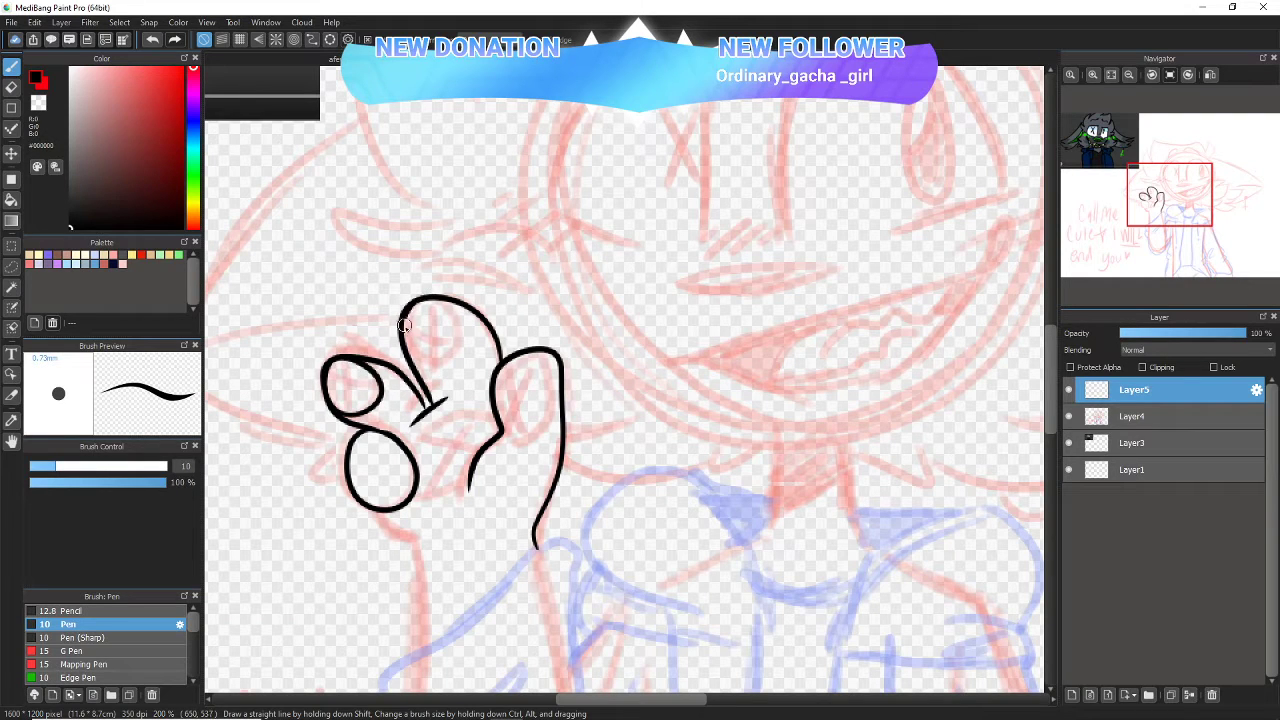
mouse_move(420, 370)
mouse_down()
mouse_move(460, 333)
mouse_move(438, 308)
mouse_move(404, 302)
mouse_up()
mouse_move(498, 373)
mouse_down()
mouse_move(513, 418)
mouse_move(541, 395)
mouse_move(528, 352)
mouse_up()
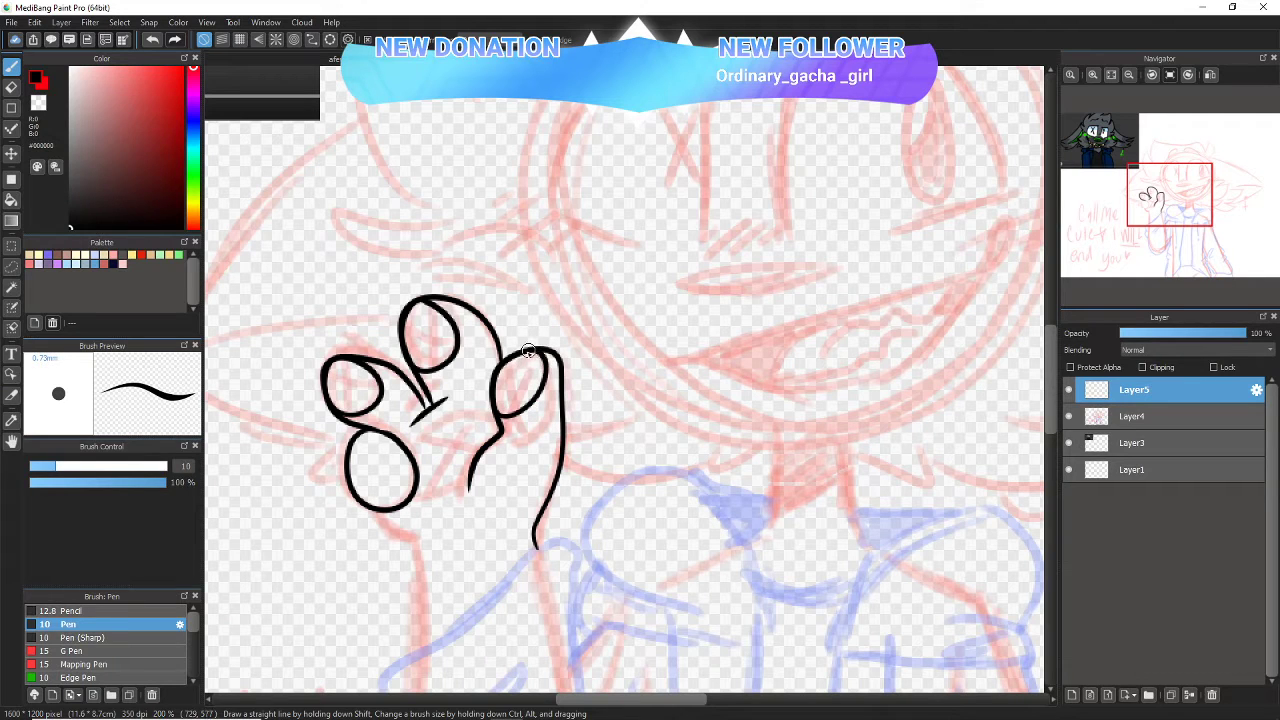
- Ink the outer wrist line down to the sleeve and outline the palm pad between the thumb and fingers
mouse_move(397, 516)
mouse_down()
mouse_move(429, 528)
mouse_move(432, 638)
mouse_up()
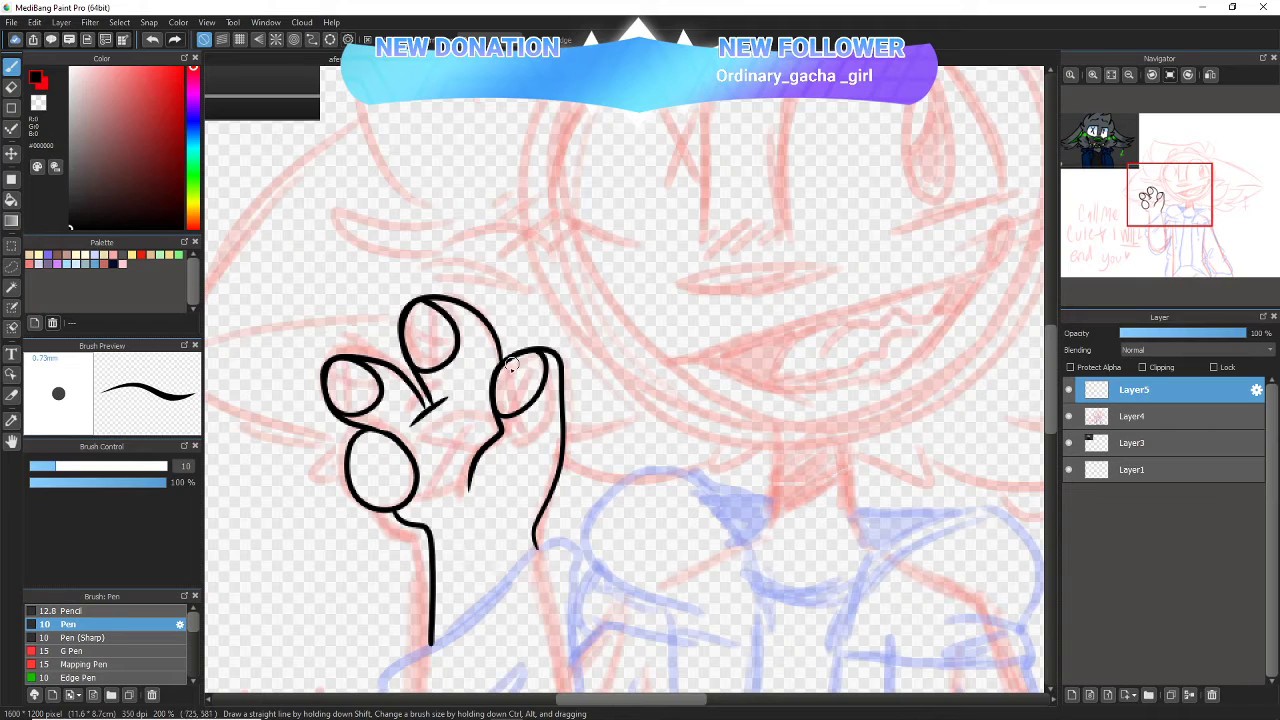
mouse_move(498, 438)
mouse_down()
mouse_move(460, 416)
mouse_move(406, 437)
mouse_up()
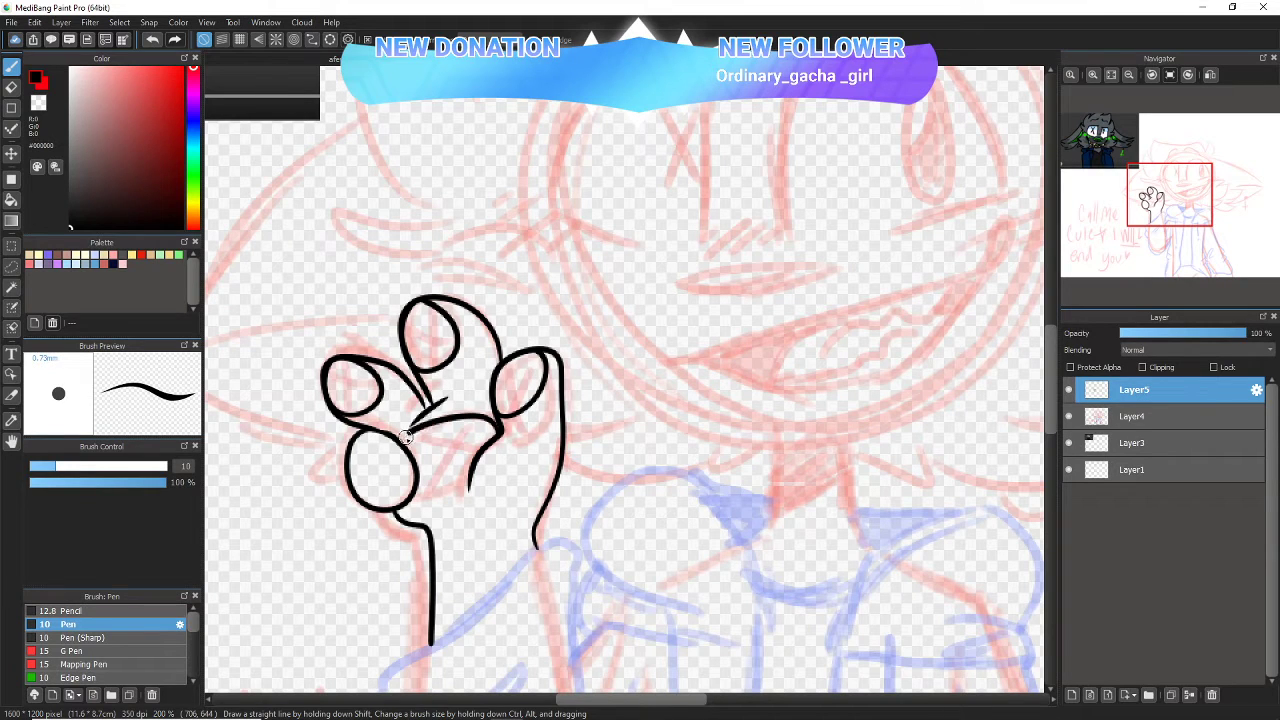
click(152, 39)
mouse_move(409, 453)
mouse_down()
mouse_move(445, 432)
mouse_move(495, 428)
mouse_move(500, 440)
mouse_up()
drag(415, 499, 470, 485)
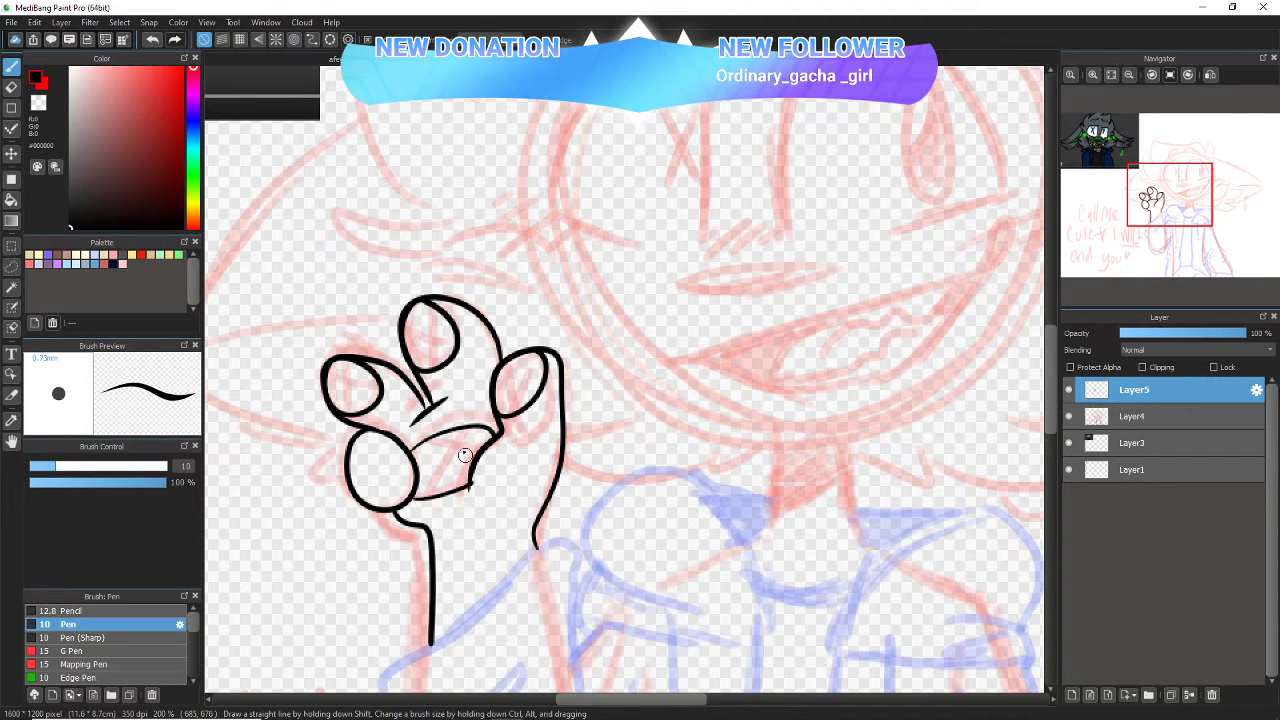
- Draw small X marks inside the palm pad and the three fingertip pads
mouse_move(459, 433)
mouse_down()
mouse_move(438, 481)
mouse_move(470, 466)
mouse_up()
click(426, 457)
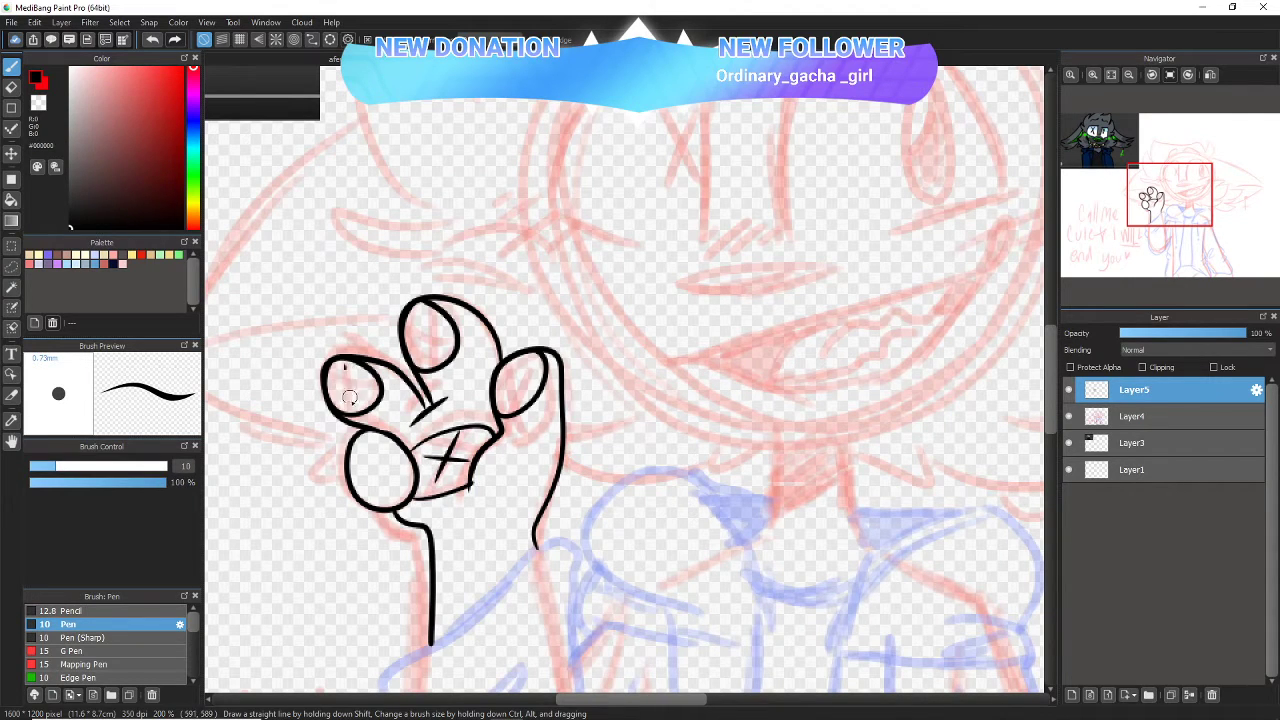
drag(345, 368, 352, 404)
drag(333, 391, 372, 378)
mouse_move(441, 314)
mouse_down()
mouse_move(414, 343)
mouse_move(445, 346)
mouse_up()
drag(510, 400, 526, 366)
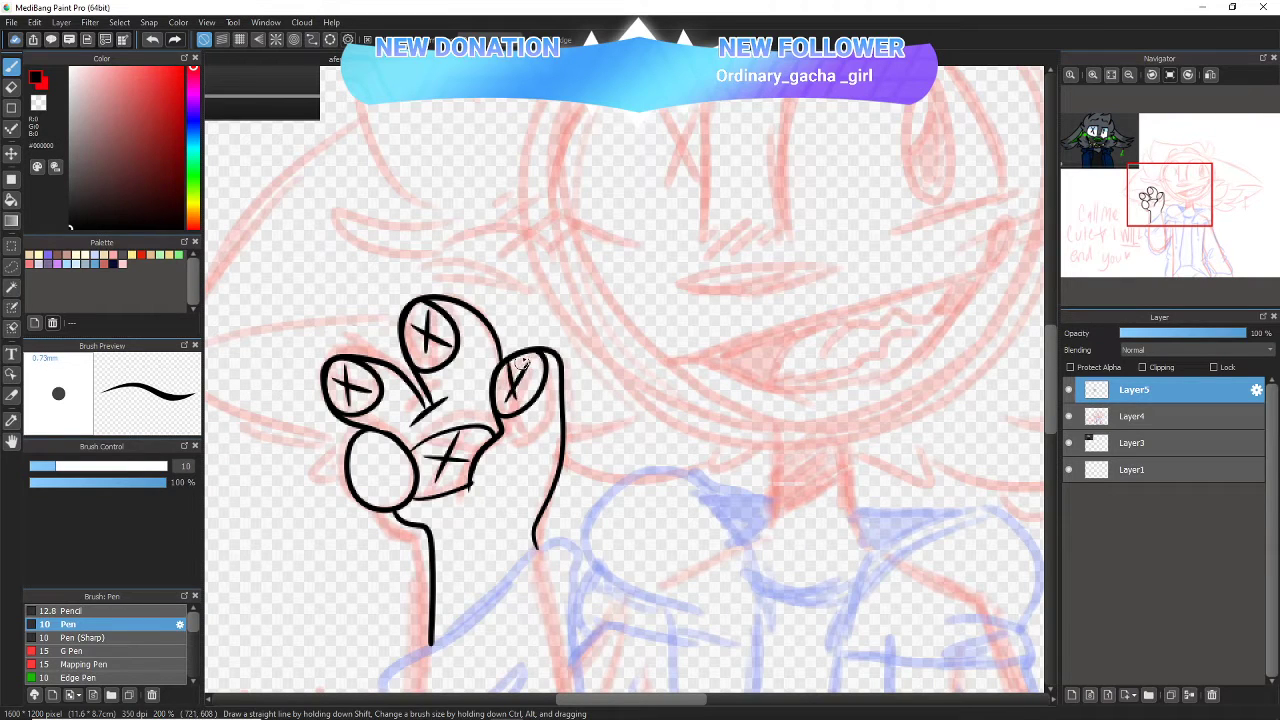
- Ink the outline of the raised arm's sleeve along the blue sketch and add fold lines at the elbow
mouse_move(1151, 225)
mouse_down()
mouse_move(1154, 257)
mouse_move(1159, 233)
mouse_up()
mouse_move(502, 289)
mouse_down()
mouse_move(554, 268)
mouse_move(650, 170)
mouse_move(672, 173)
mouse_move(688, 203)
mouse_move(679, 292)
mouse_move(706, 427)
mouse_move(699, 513)
mouse_move(661, 571)
mouse_move(603, 590)
mouse_move(555, 573)
mouse_move(526, 524)
mouse_move(516, 422)
mouse_move(499, 411)
mouse_move(505, 343)
mouse_up()
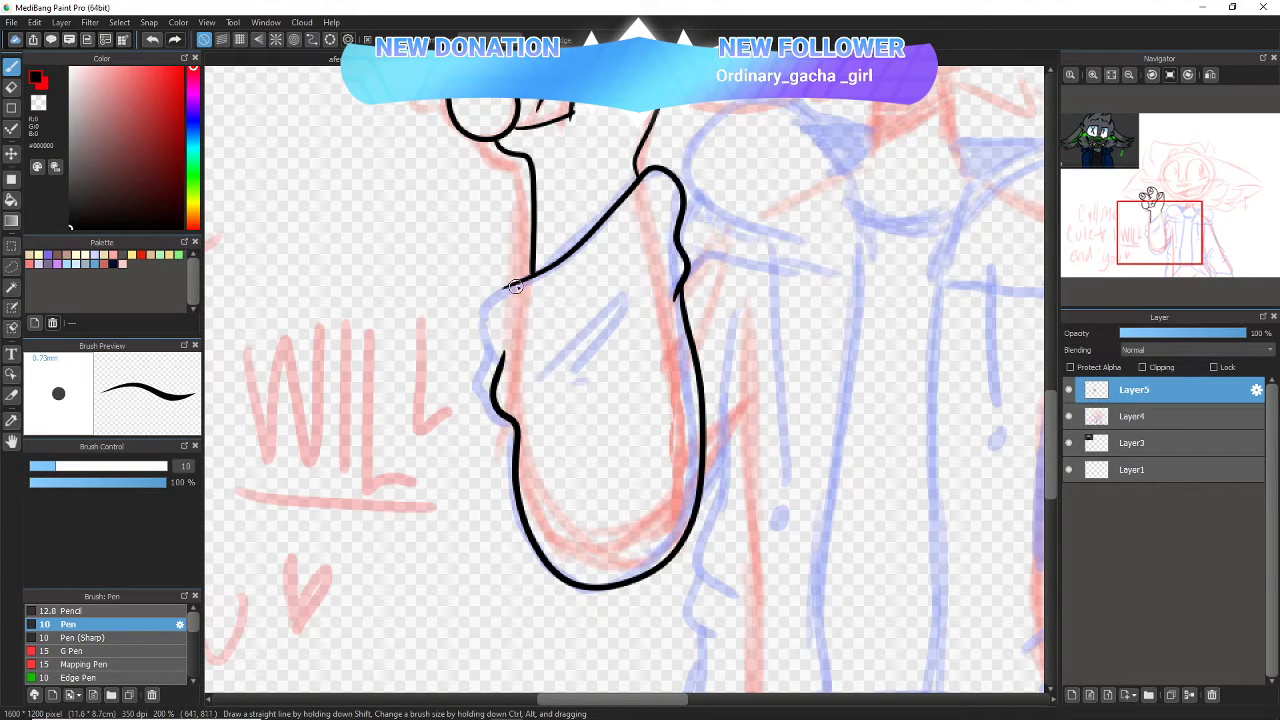
mouse_move(496, 291)
mouse_down()
mouse_move(532, 385)
mouse_move(636, 286)
mouse_move(658, 296)
mouse_move(574, 388)
mouse_up()
drag(625, 341, 605, 381)
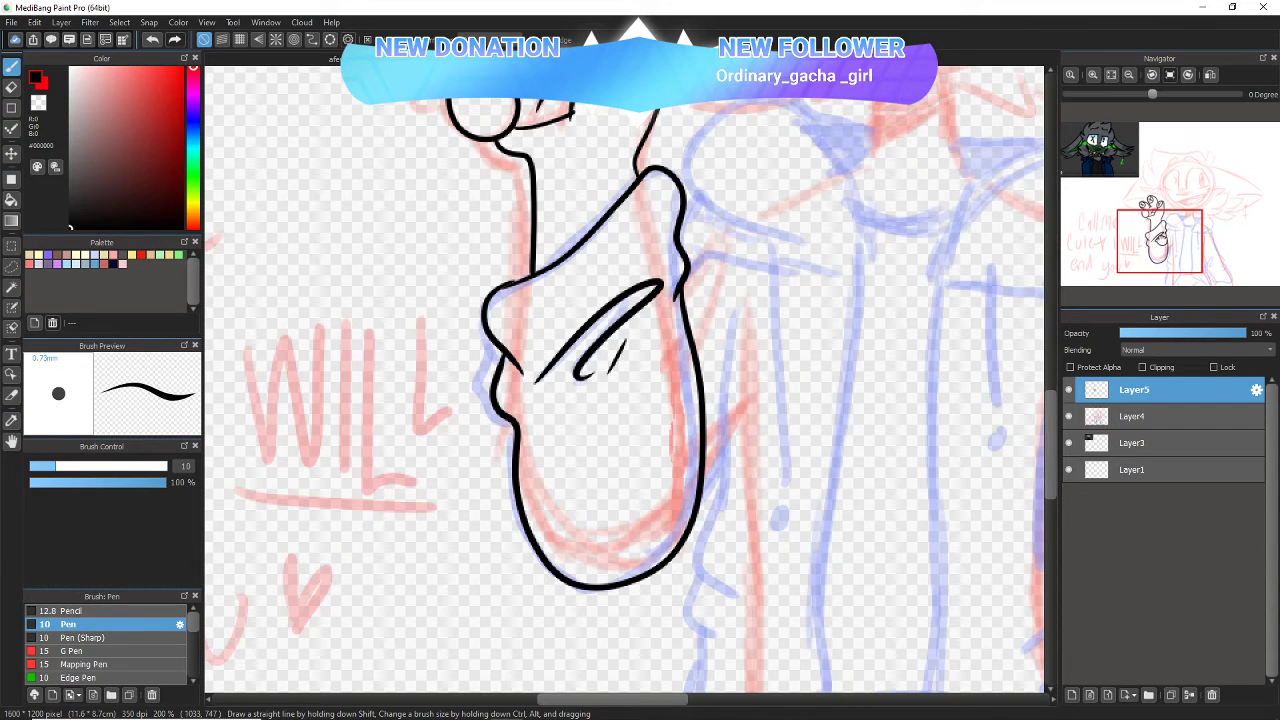
- Ink a slanted oval nose with its lower edge filled black, and outline a small open mouth below it
drag(1159, 237, 1191, 181)
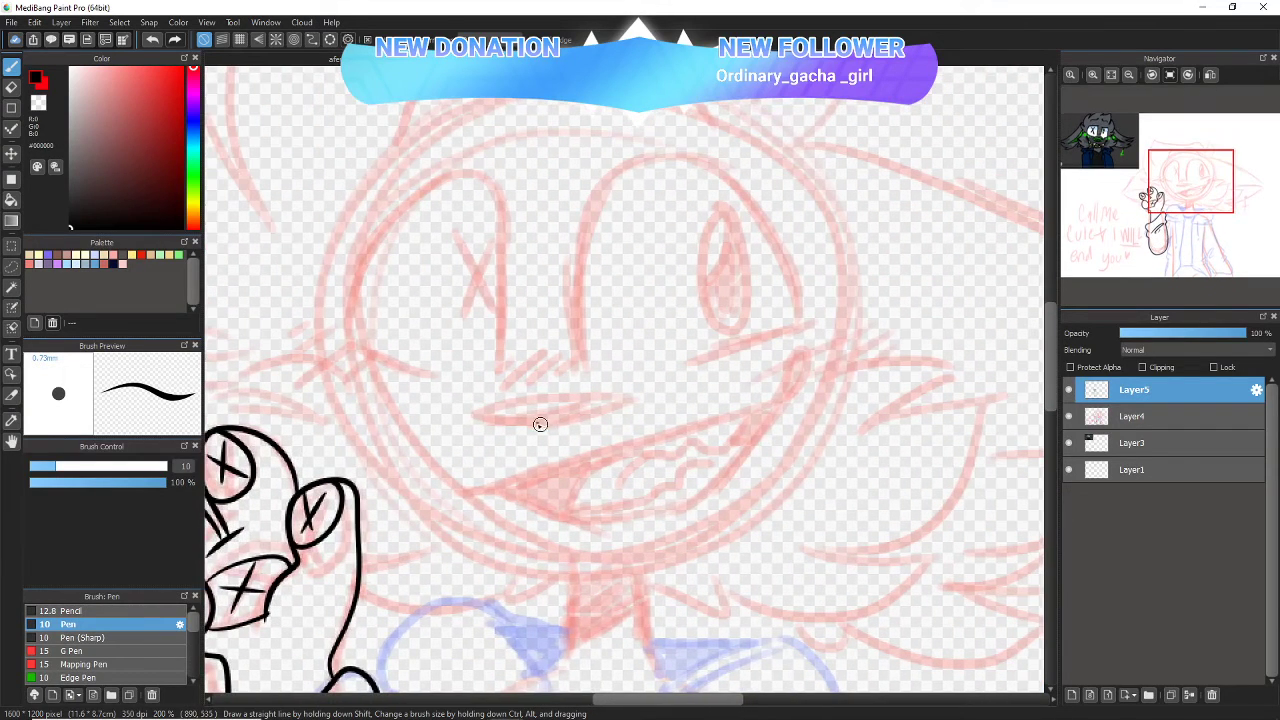
mouse_move(540, 424)
mouse_down()
mouse_move(500, 408)
mouse_move(601, 396)
mouse_move(562, 419)
mouse_move(500, 419)
mouse_move(578, 396)
mouse_move(534, 419)
mouse_move(566, 412)
mouse_up()
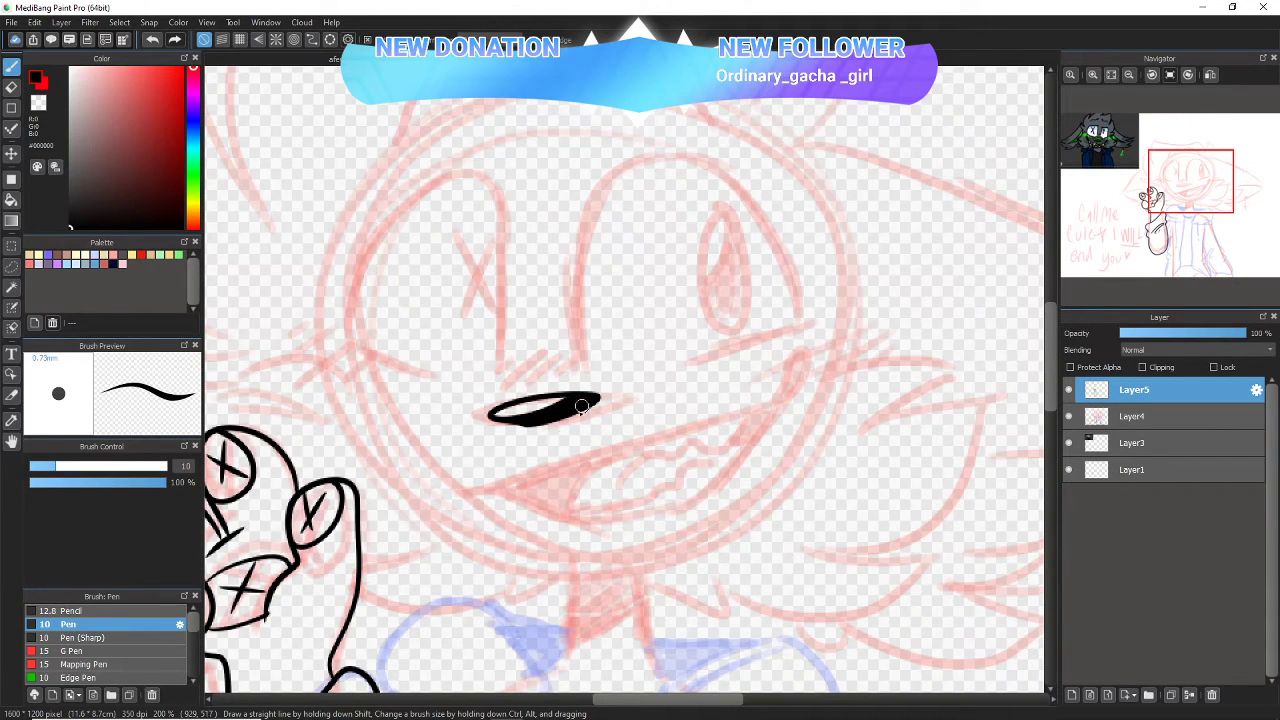
mouse_move(449, 486)
mouse_down()
mouse_move(604, 431)
mouse_move(766, 394)
mouse_up()
key(ctrl+z)
mouse_move(466, 490)
mouse_down()
mouse_move(564, 494)
mouse_move(602, 540)
mouse_move(478, 522)
mouse_up()
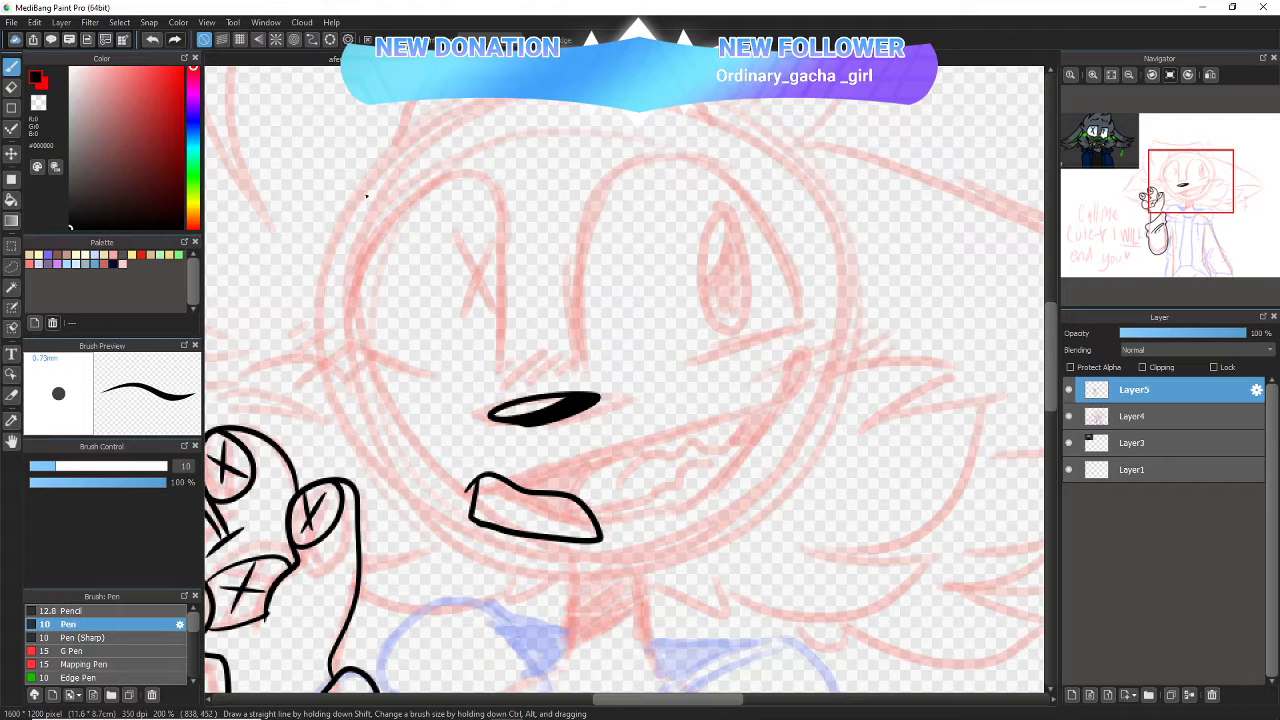
click(152, 39)
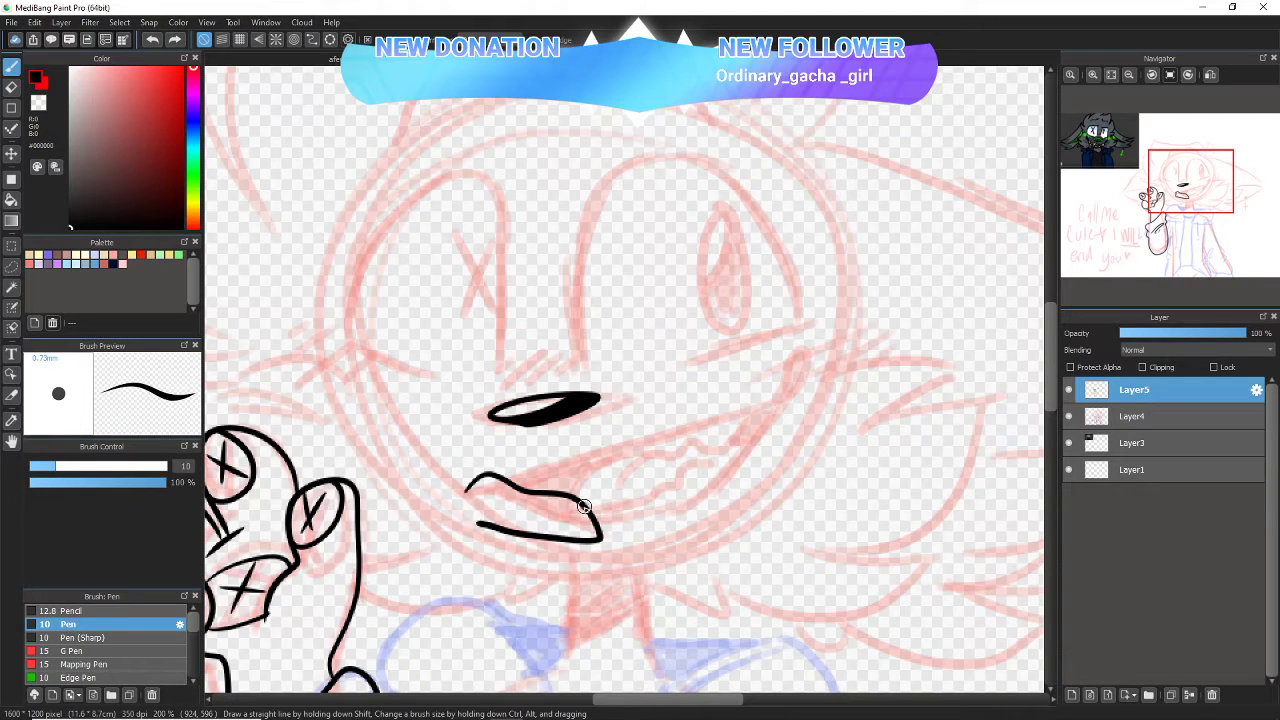
- Draw jagged teeth and a tongue inside the mouth, and close the mouth's open left side
drag(549, 506, 544, 501)
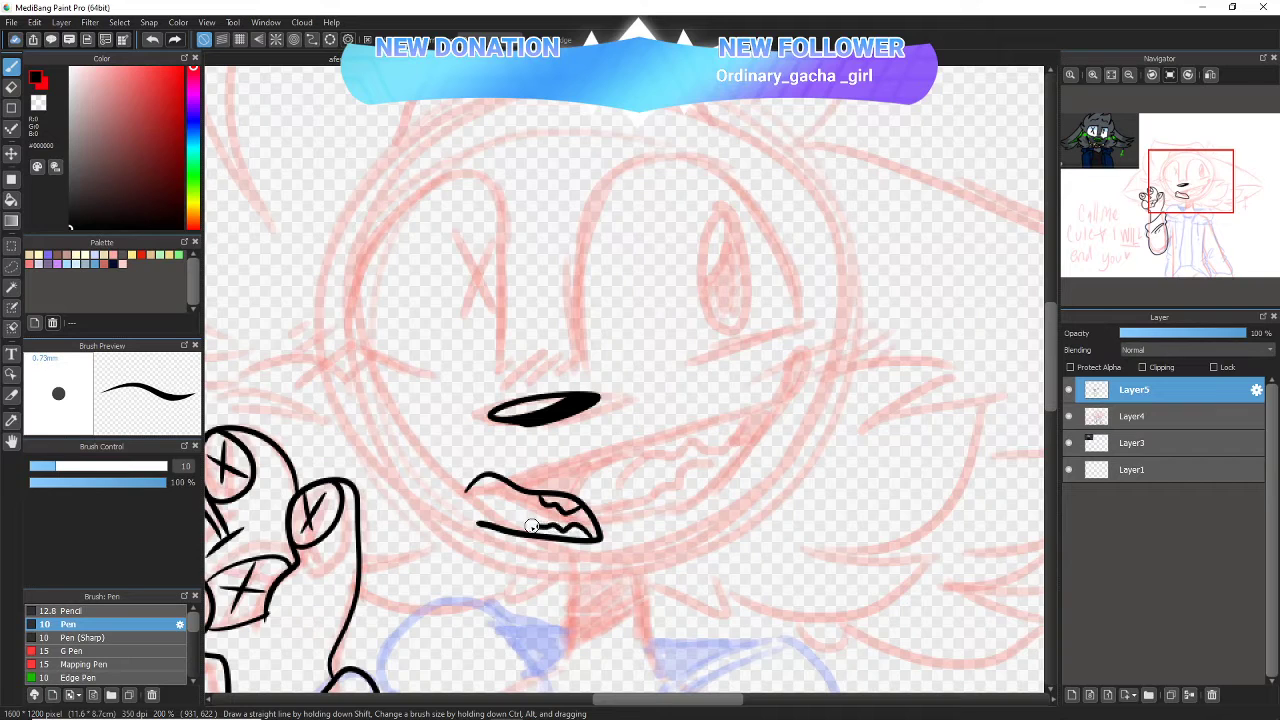
drag(532, 527, 499, 519)
drag(505, 513, 538, 506)
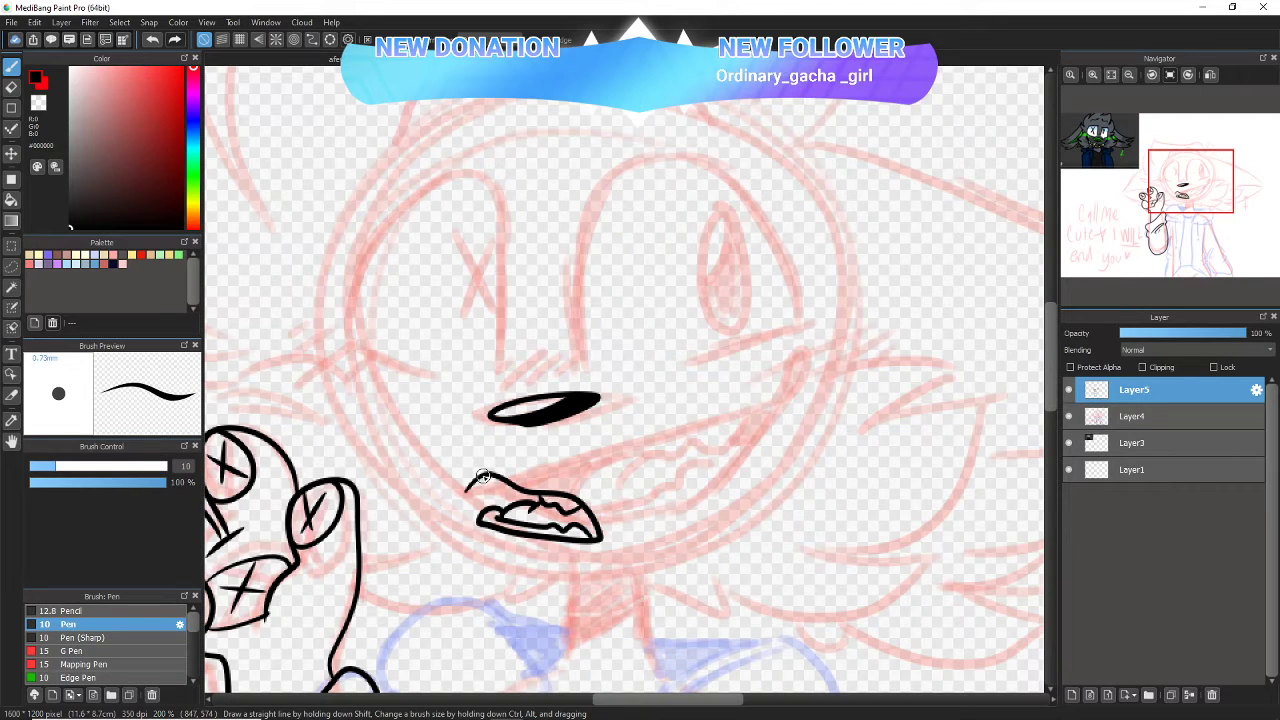
drag(486, 487, 508, 486)
- Add three small round spots beside the mouth and ink the curved muzzle line from the nose to the mouth
mouse_move(588, 459)
mouse_down()
mouse_move(647, 454)
mouse_move(631, 448)
mouse_move(618, 476)
mouse_up()
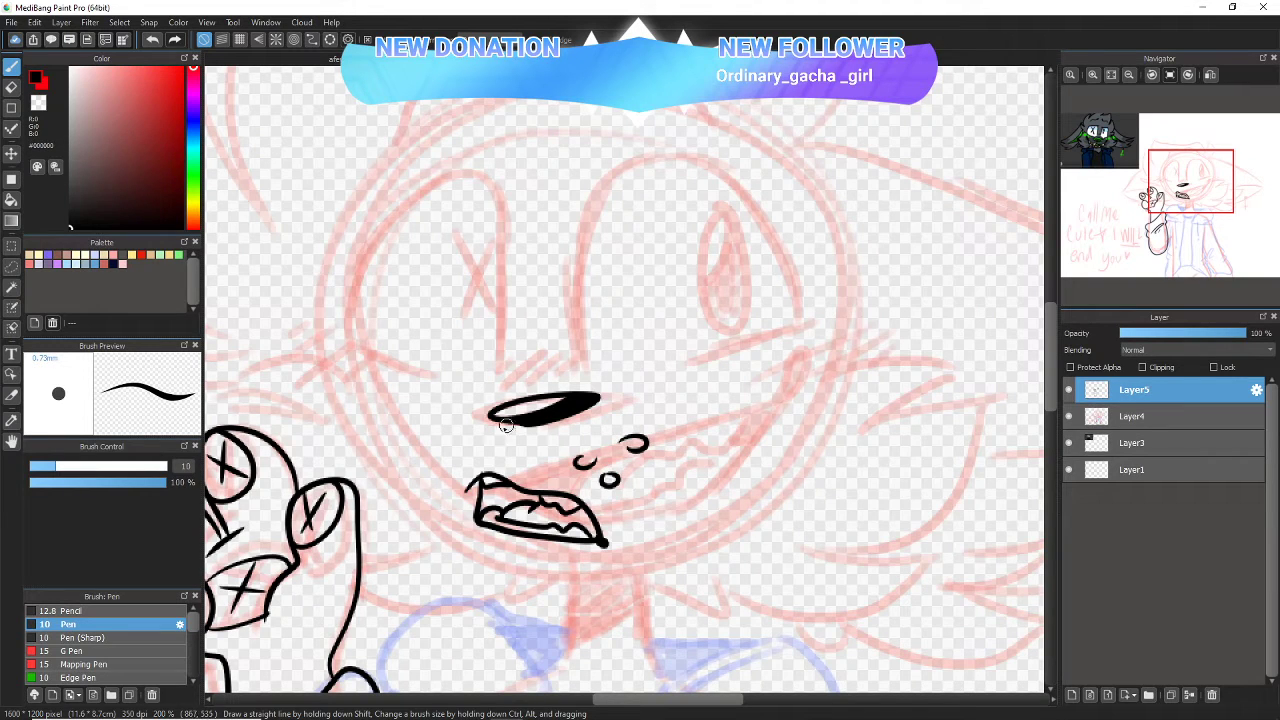
mouse_move(487, 418)
mouse_down()
mouse_move(457, 450)
mouse_move(473, 490)
mouse_up()
- Ink two narrowed, glaring eye outlines and draw an oval iris with a filled black pupil in the right eye
mouse_move(571, 360)
mouse_down()
mouse_move(544, 327)
mouse_move(686, 281)
mouse_move(811, 264)
mouse_move(798, 267)
mouse_move(783, 333)
mouse_move(583, 378)
mouse_up()
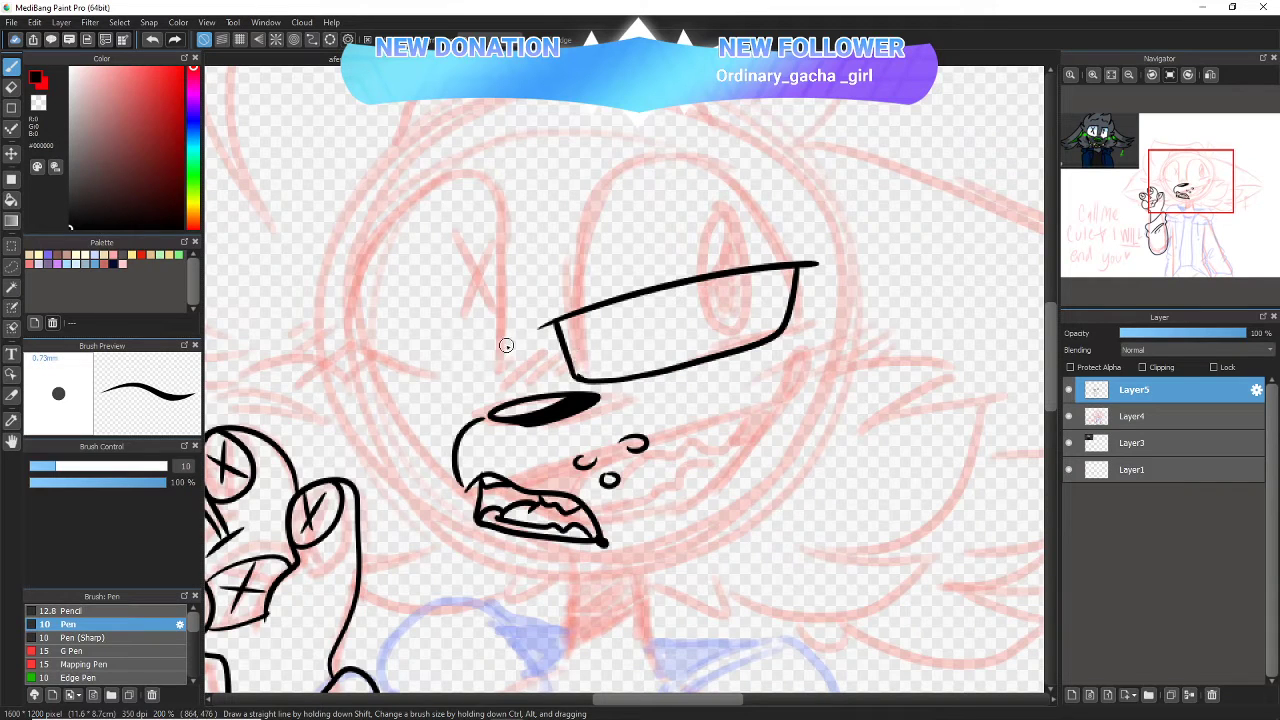
mouse_move(500, 340)
mouse_down()
mouse_move(499, 372)
mouse_move(492, 327)
mouse_move(452, 308)
mouse_move(356, 299)
mouse_move(366, 351)
mouse_move(453, 382)
mouse_move(503, 347)
mouse_up()
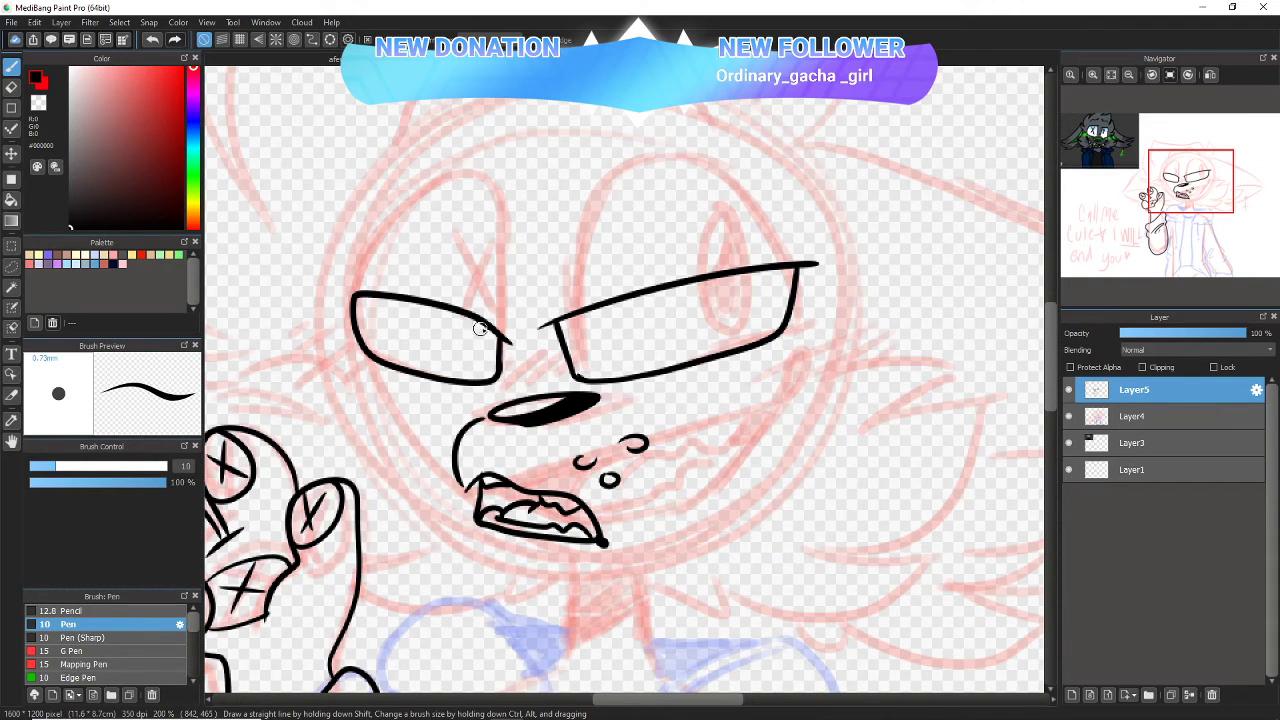
mouse_move(708, 276)
mouse_down()
mouse_move(725, 345)
mouse_move(747, 304)
mouse_move(744, 275)
mouse_move(721, 280)
mouse_move(720, 316)
mouse_move(734, 318)
mouse_move(731, 276)
mouse_move(726, 313)
mouse_move(723, 280)
mouse_up()
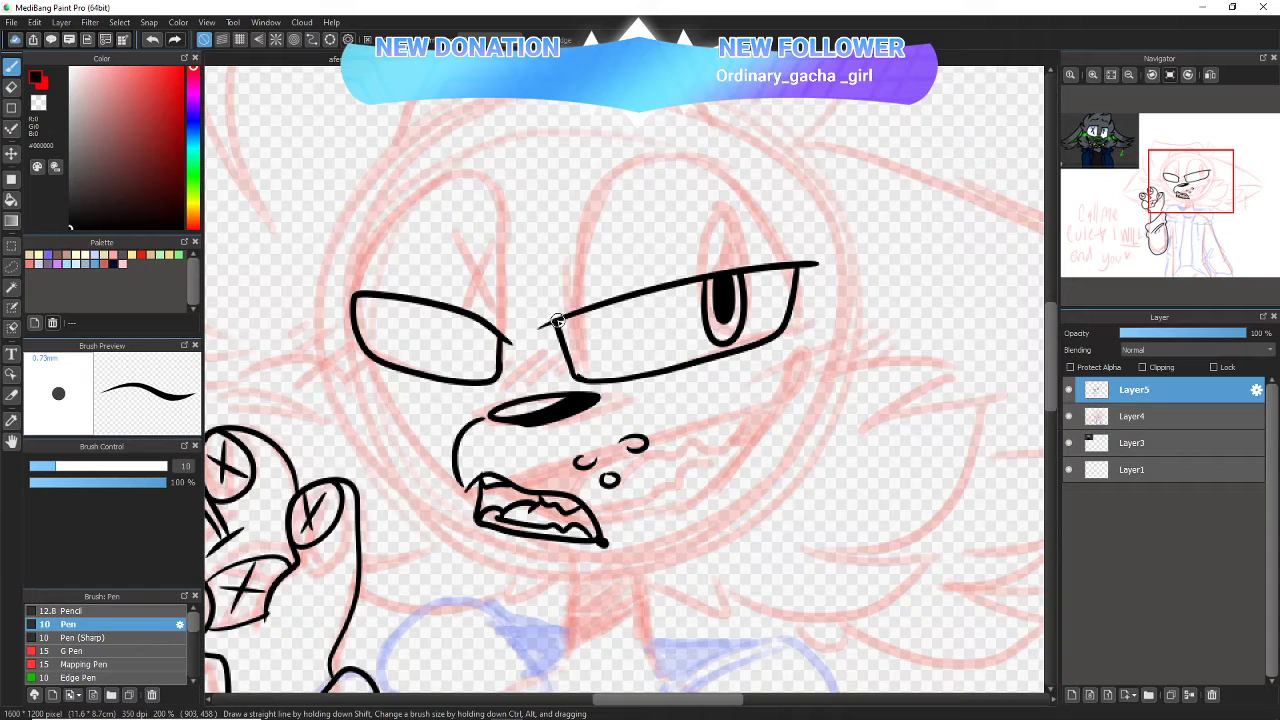
- Draw crease lines at the inner corners of both eyes and ink long furrowed brow lines above them
drag(558, 320, 560, 268)
drag(500, 345, 490, 270)
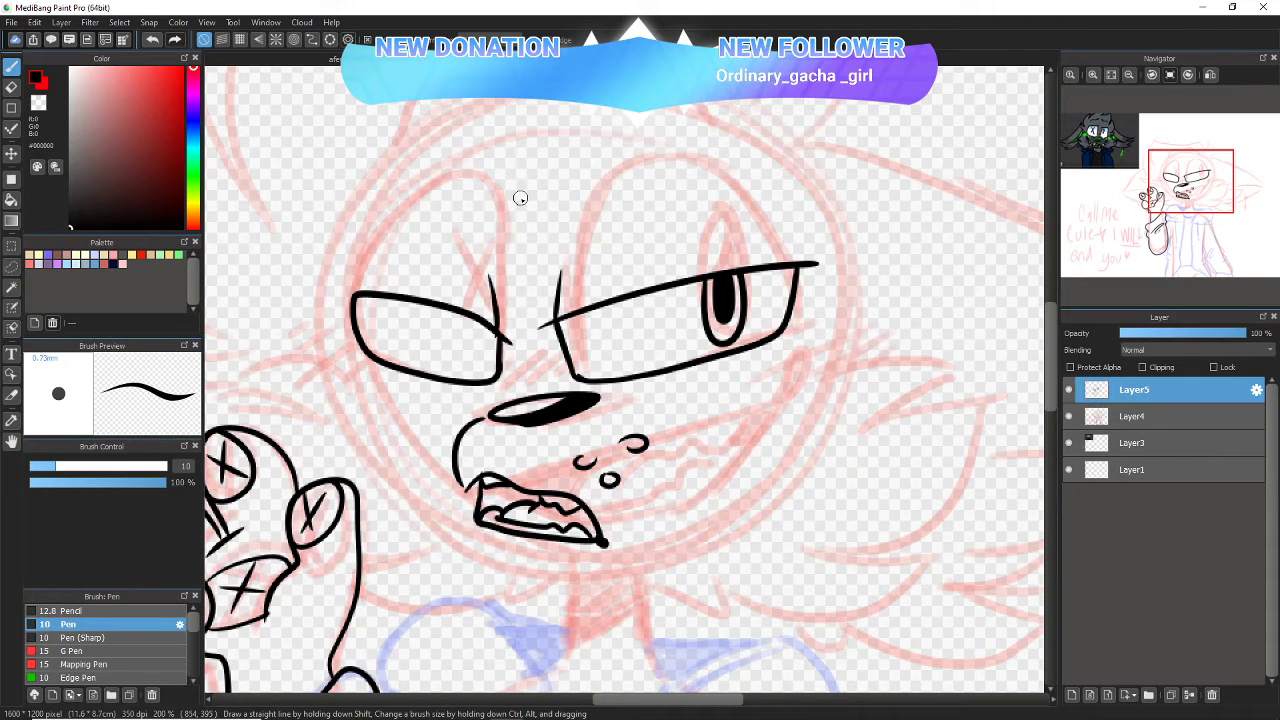
mouse_move(364, 248)
mouse_down()
mouse_move(505, 262)
mouse_move(505, 243)
mouse_move(519, 266)
mouse_move(750, 234)
mouse_up()
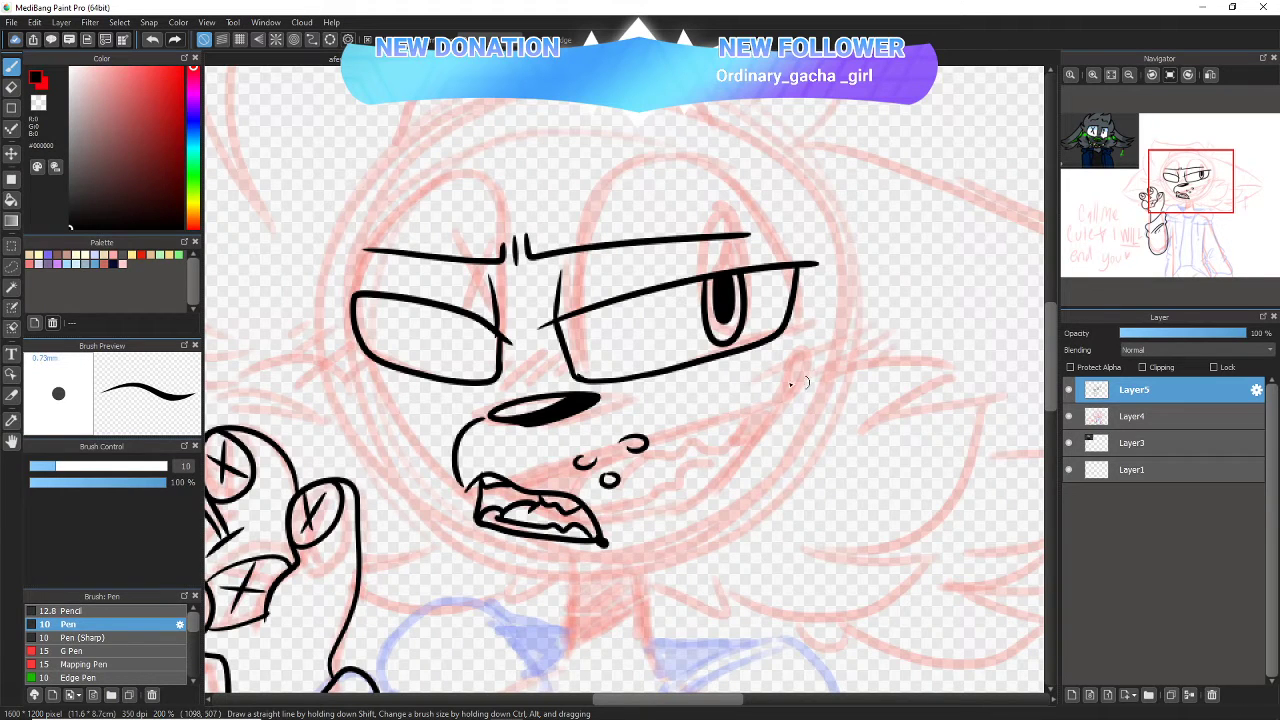
- Ink the left face contour from beside the eye, around the cheek and down to the chin
click(1193, 200)
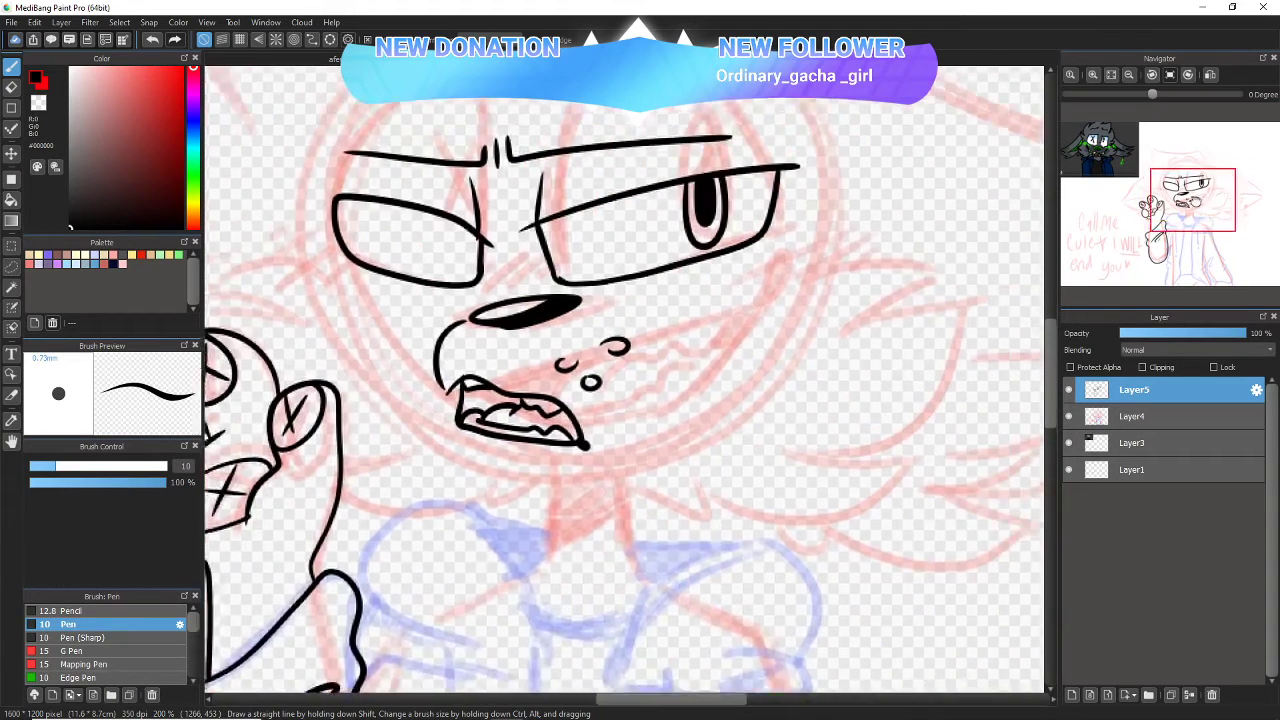
mouse_move(1172, 214)
mouse_down()
mouse_move(1192, 212)
mouse_move(1163, 212)
mouse_move(1181, 188)
mouse_up()
mouse_move(422, 252)
mouse_down()
mouse_move(441, 336)
mouse_move(419, 382)
mouse_move(430, 412)
mouse_move(512, 480)
mouse_move(649, 540)
mouse_up()
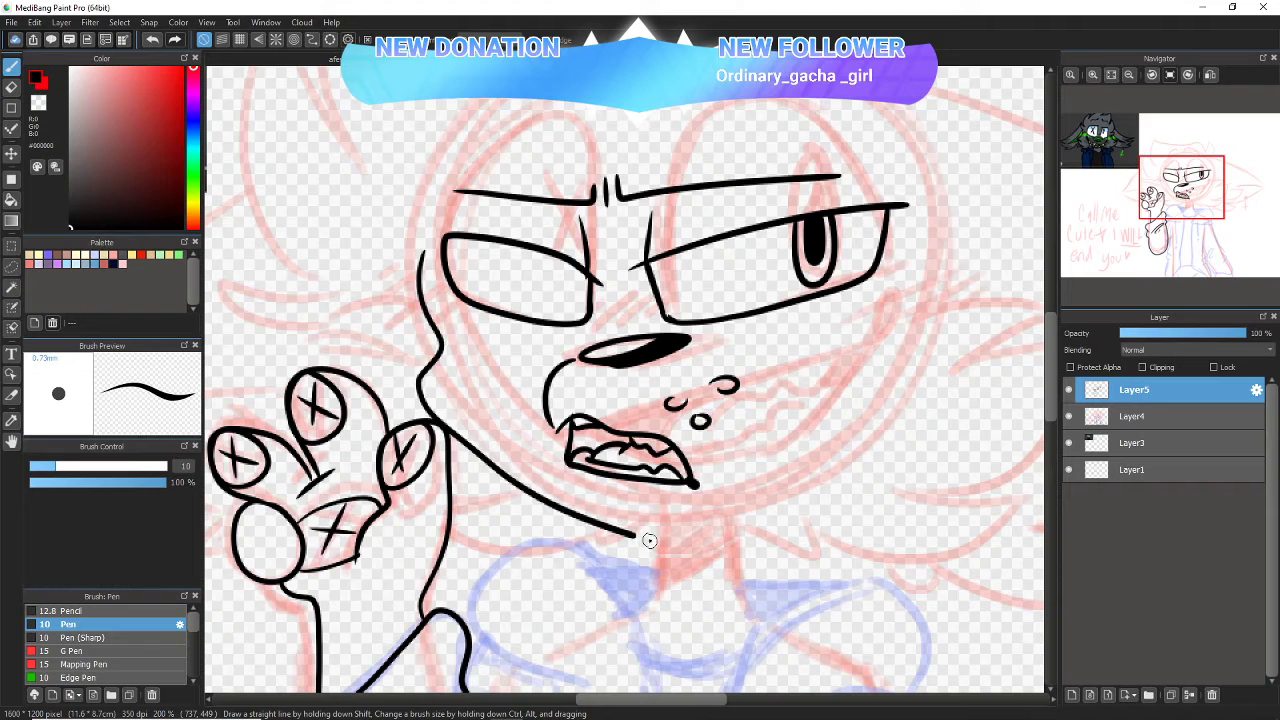
key(ctrl+z)
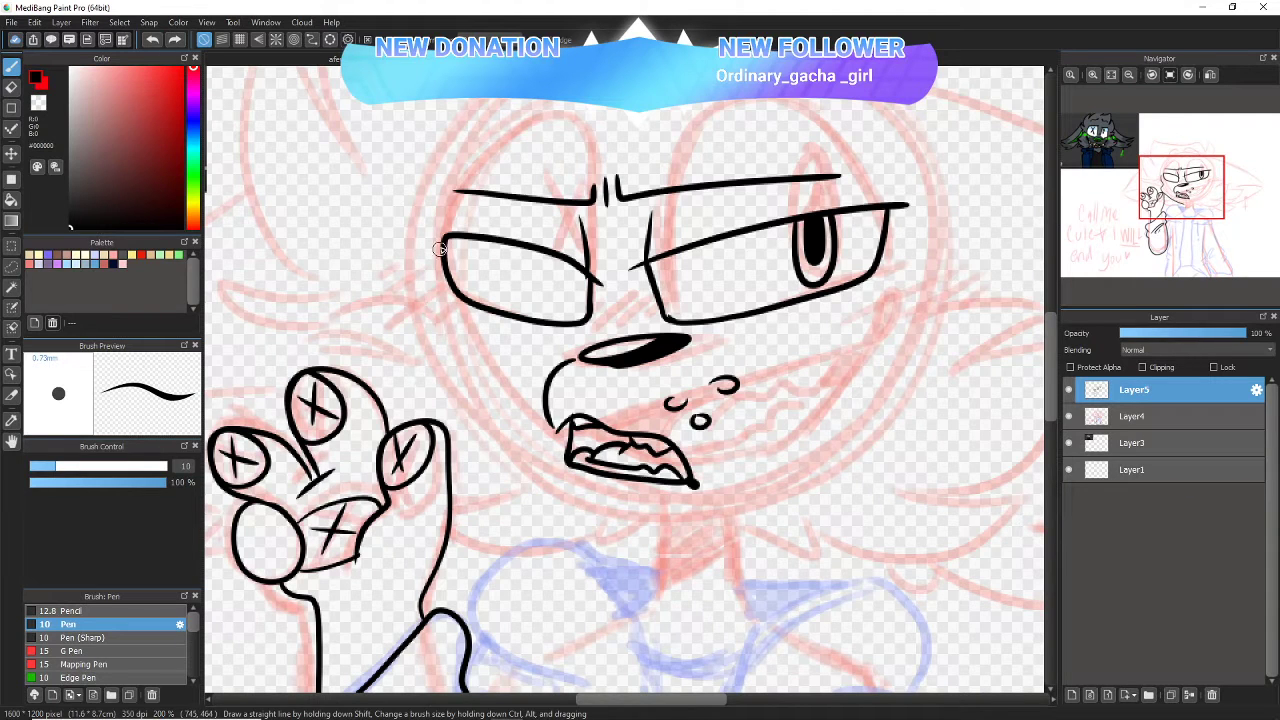
mouse_move(440, 248)
mouse_down()
mouse_move(457, 341)
mouse_move(445, 384)
mouse_move(476, 428)
mouse_move(610, 513)
mouse_move(694, 530)
mouse_up()
- Ink the right jawline from the chin up past the cheek and add pointed fur tufts along that side
drag(1089, 223, 1103, 225)
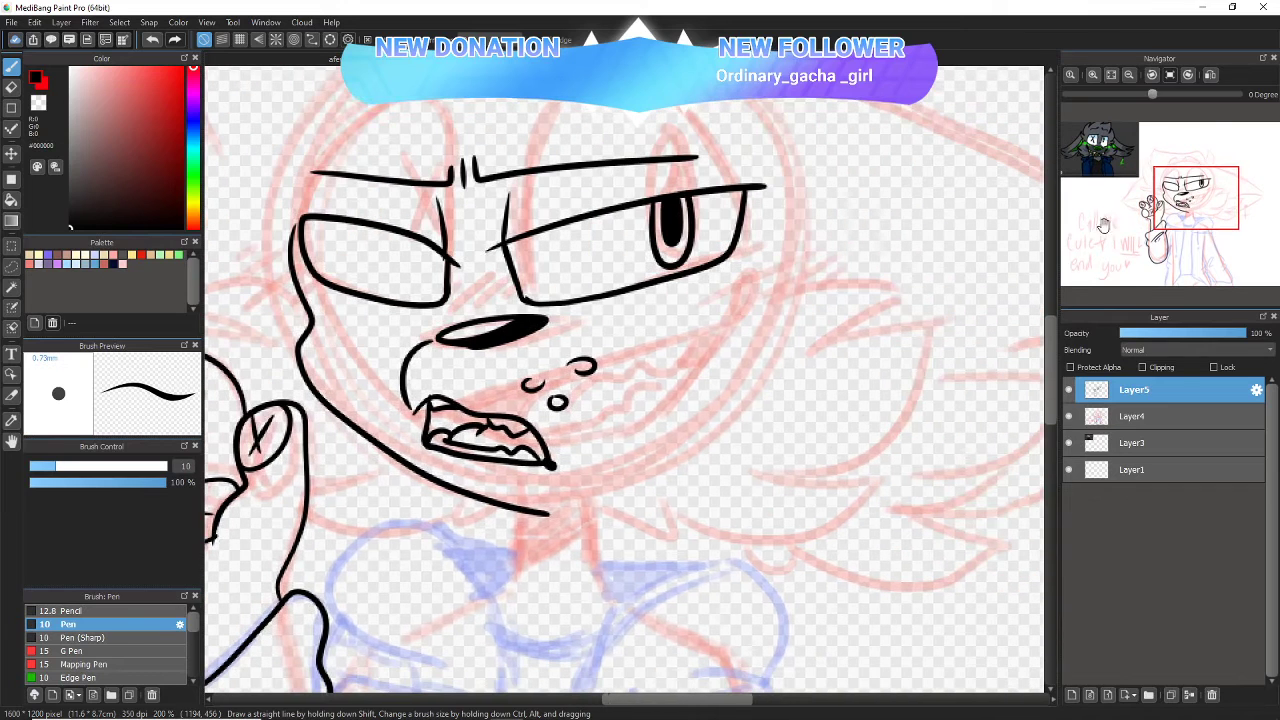
mouse_move(560, 512)
mouse_down()
mouse_move(766, 406)
mouse_move(797, 298)
mouse_up()
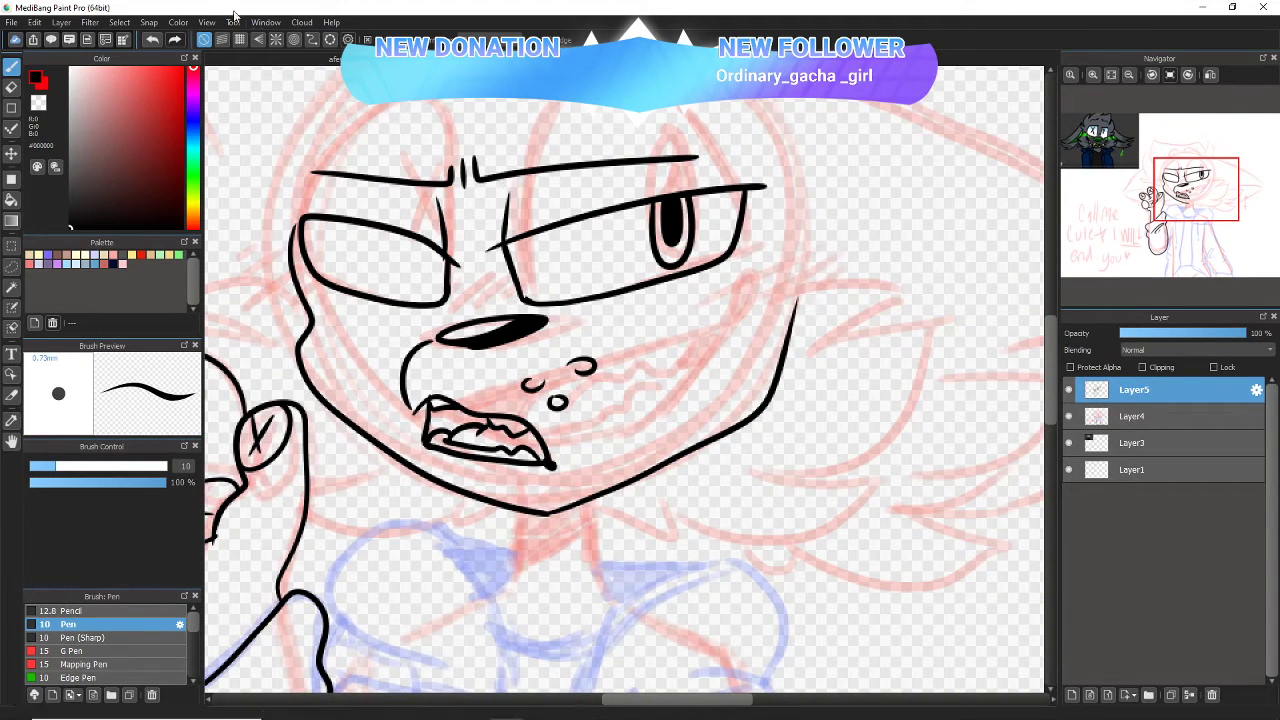
click(152, 39)
mouse_move(536, 512)
mouse_down()
mouse_move(589, 502)
mouse_move(714, 424)
mouse_move(783, 297)
mouse_move(826, 337)
mouse_move(897, 303)
mouse_move(831, 437)
mouse_move(736, 449)
mouse_up()
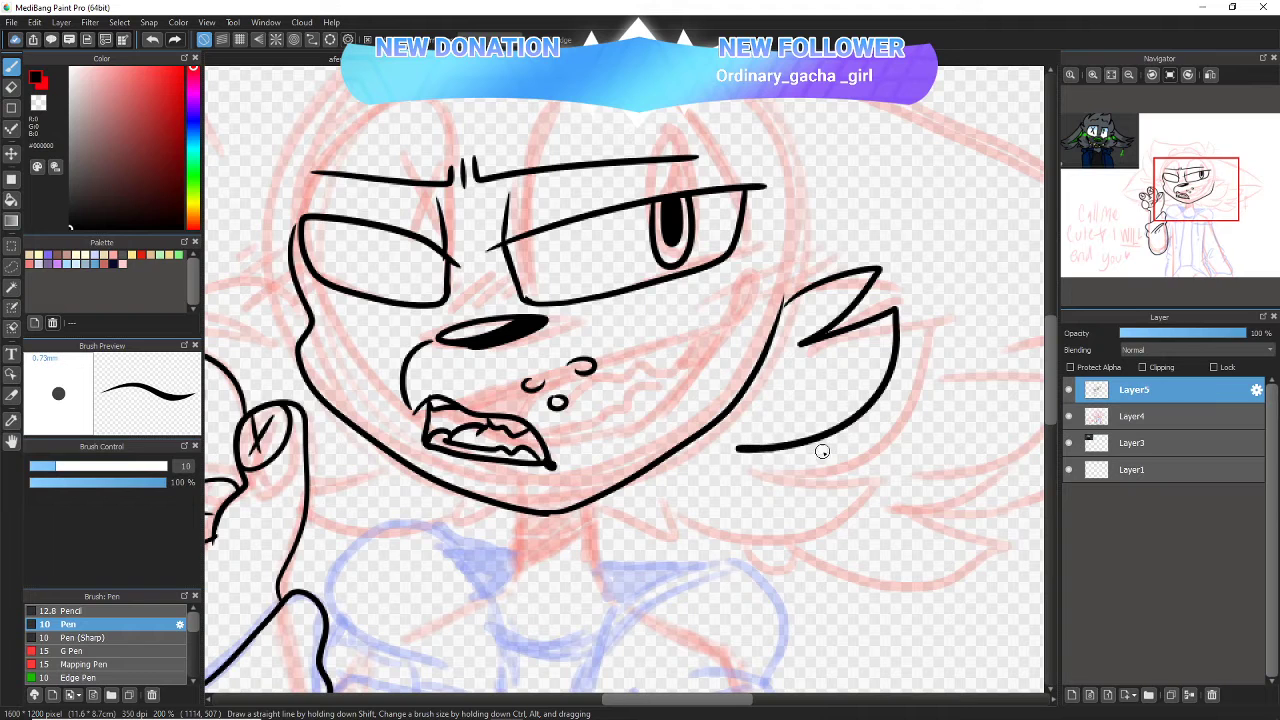
drag(822, 451, 618, 482)
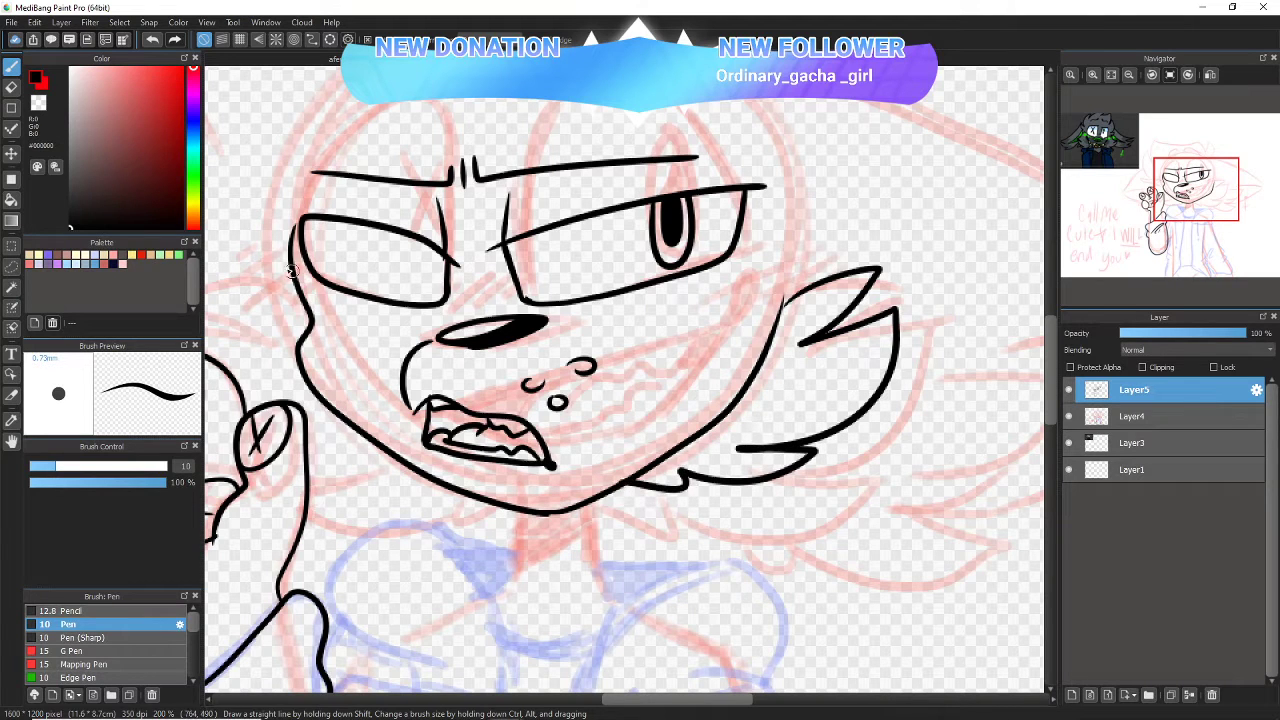
drag(1195, 197, 1176, 199)
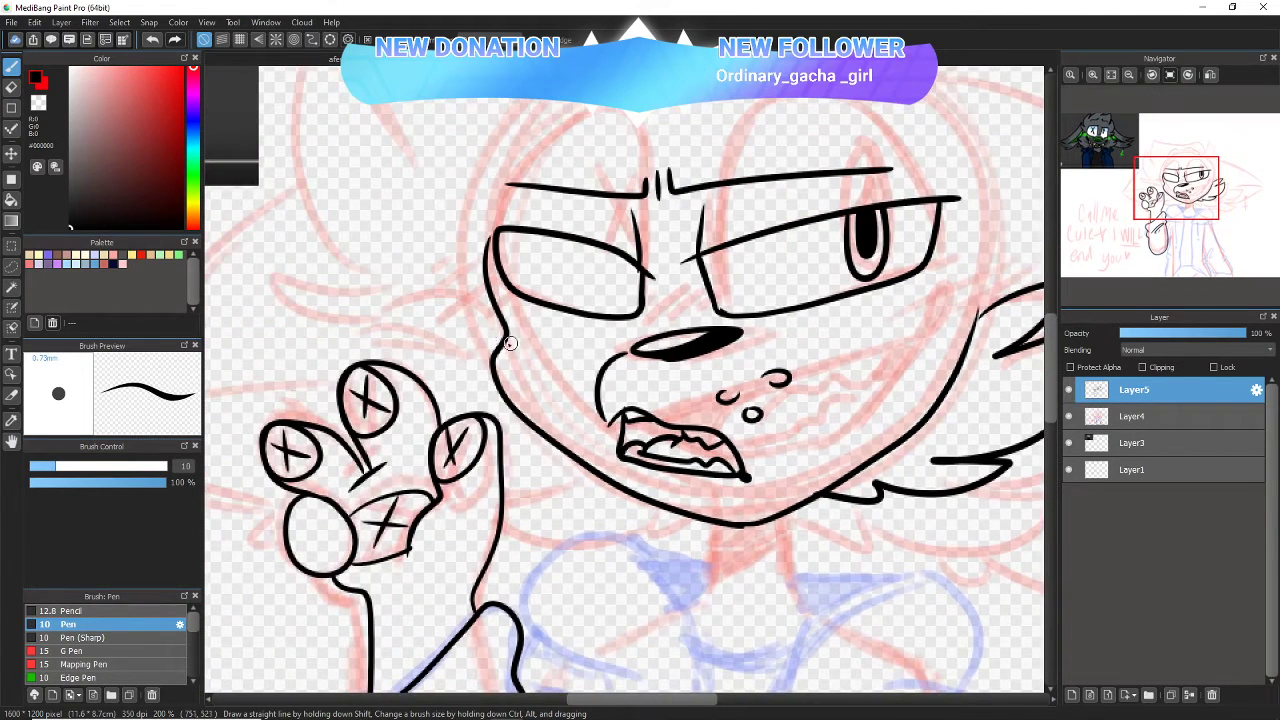
- Ink pointed fur tufts along the left cheek above the raised paw and a small tuft beneath the left jaw
mouse_move(497, 318)
mouse_down()
mouse_move(488, 305)
mouse_move(424, 299)
mouse_move(400, 360)
mouse_move(501, 409)
mouse_move(477, 416)
mouse_up()
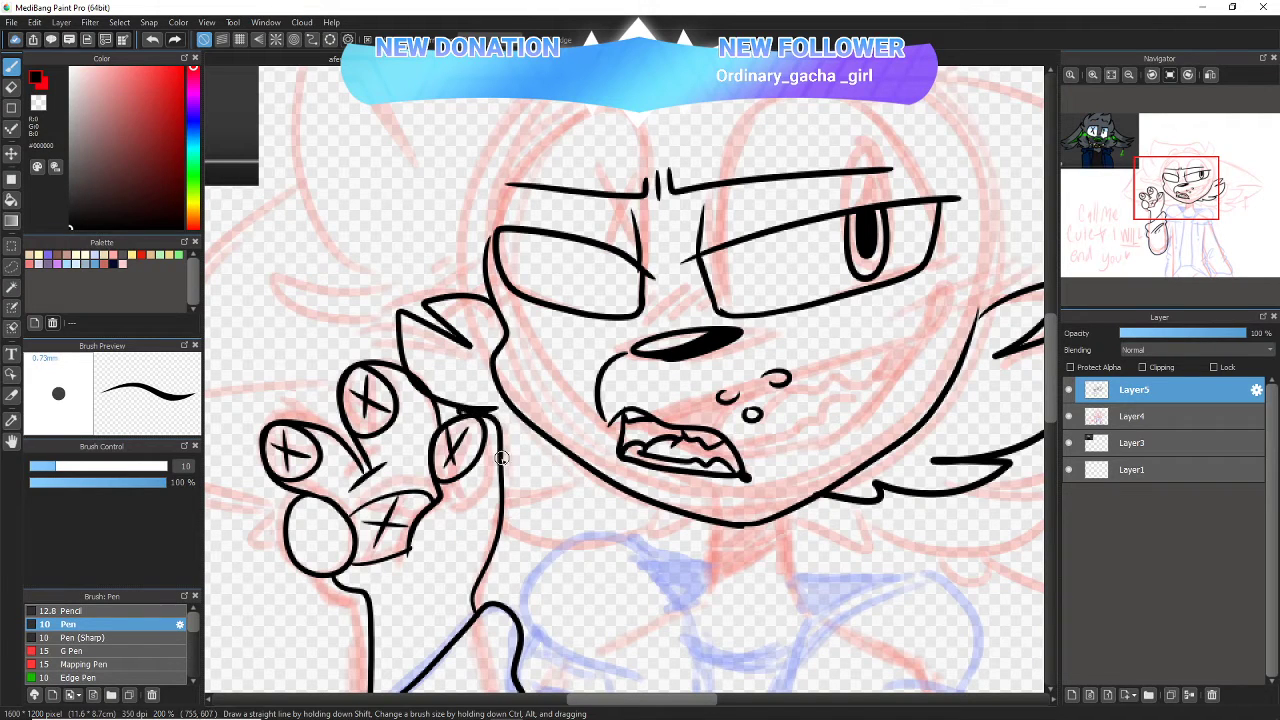
mouse_move(506, 465)
mouse_down()
mouse_move(540, 478)
mouse_move(585, 458)
mouse_up()
- Ink the long right ear with its ragged fur edge, inner ear line, filled round plug and hanging cross earring
mouse_move(1191, 269)
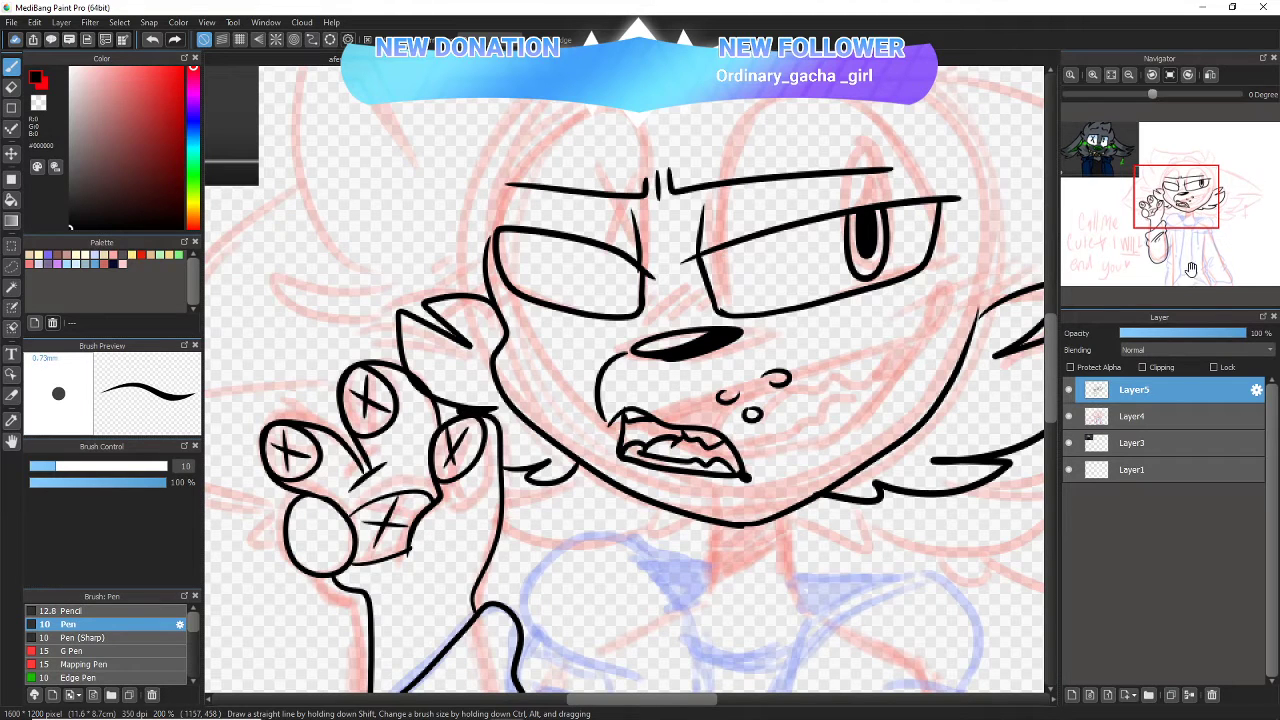
drag(1190, 205, 1235, 206)
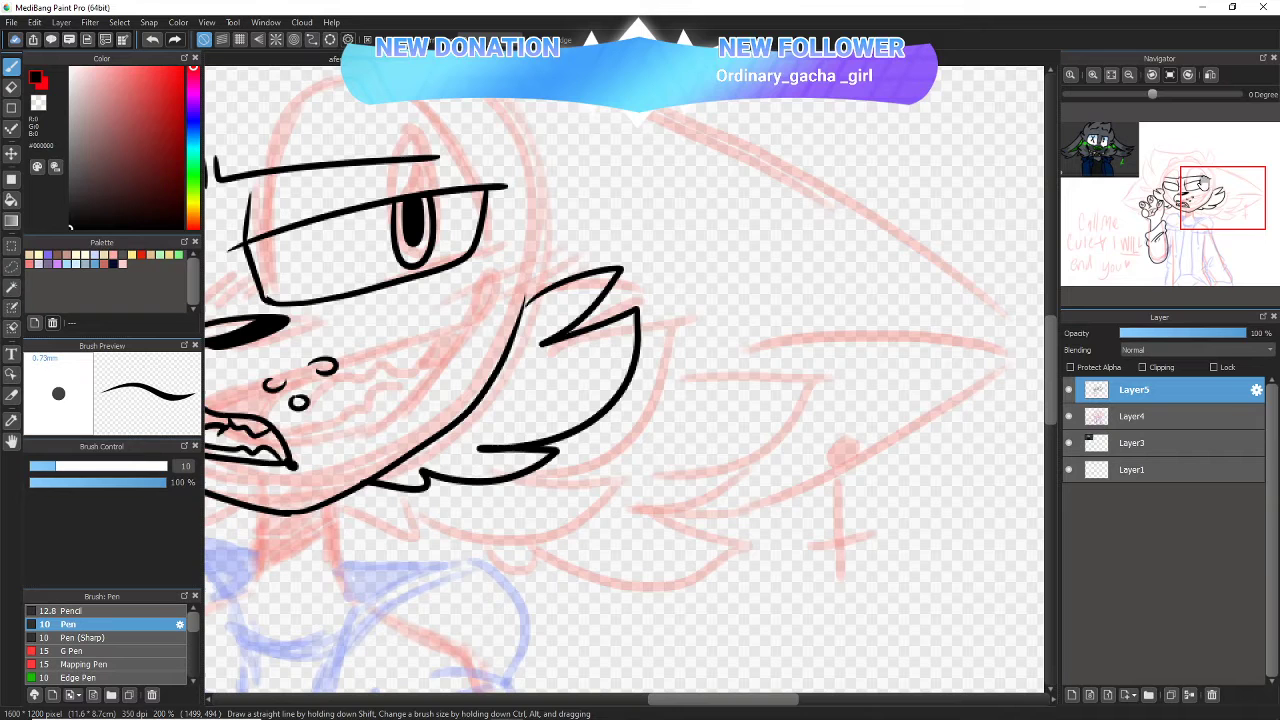
click(1129, 75)
mouse_move(514, 140)
mouse_down()
mouse_move(751, 237)
mouse_move(917, 340)
mouse_move(915, 370)
mouse_move(790, 450)
mouse_move(680, 476)
mouse_move(697, 522)
mouse_move(535, 473)
mouse_up()
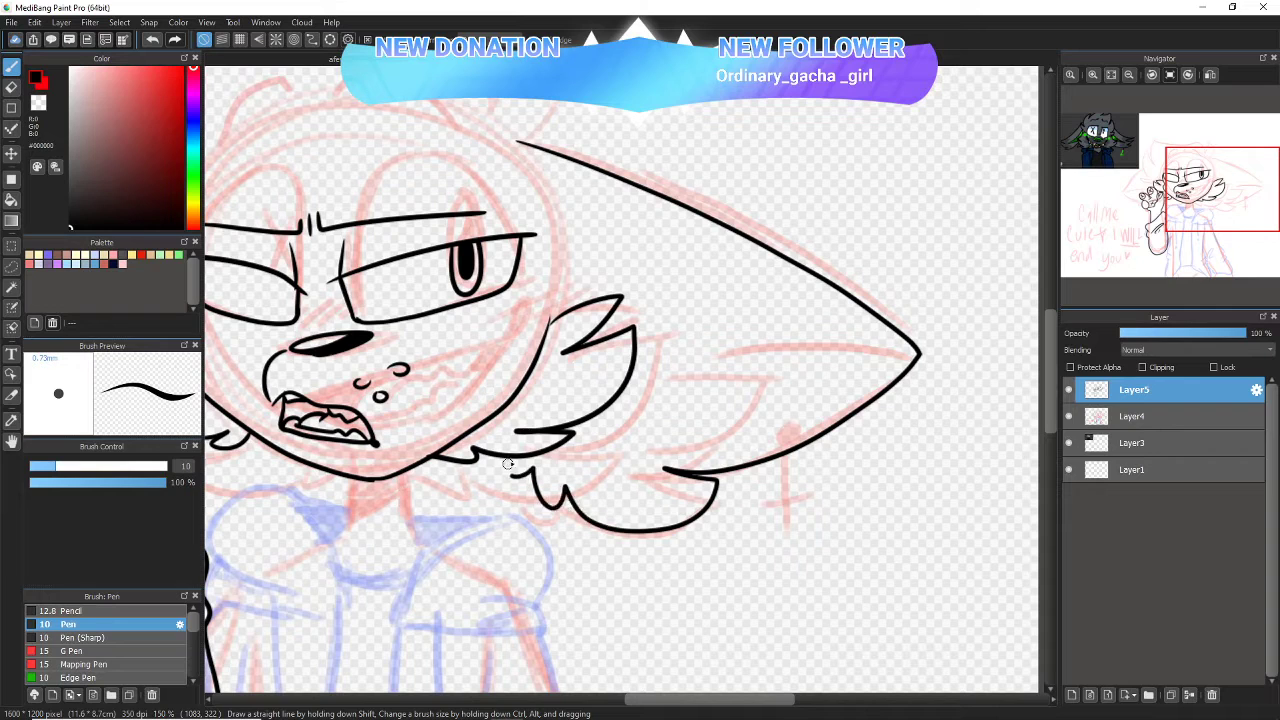
mouse_move(906, 351)
mouse_down()
mouse_move(678, 367)
mouse_move(605, 406)
mouse_up()
drag(704, 398, 608, 407)
drag(702, 404, 628, 452)
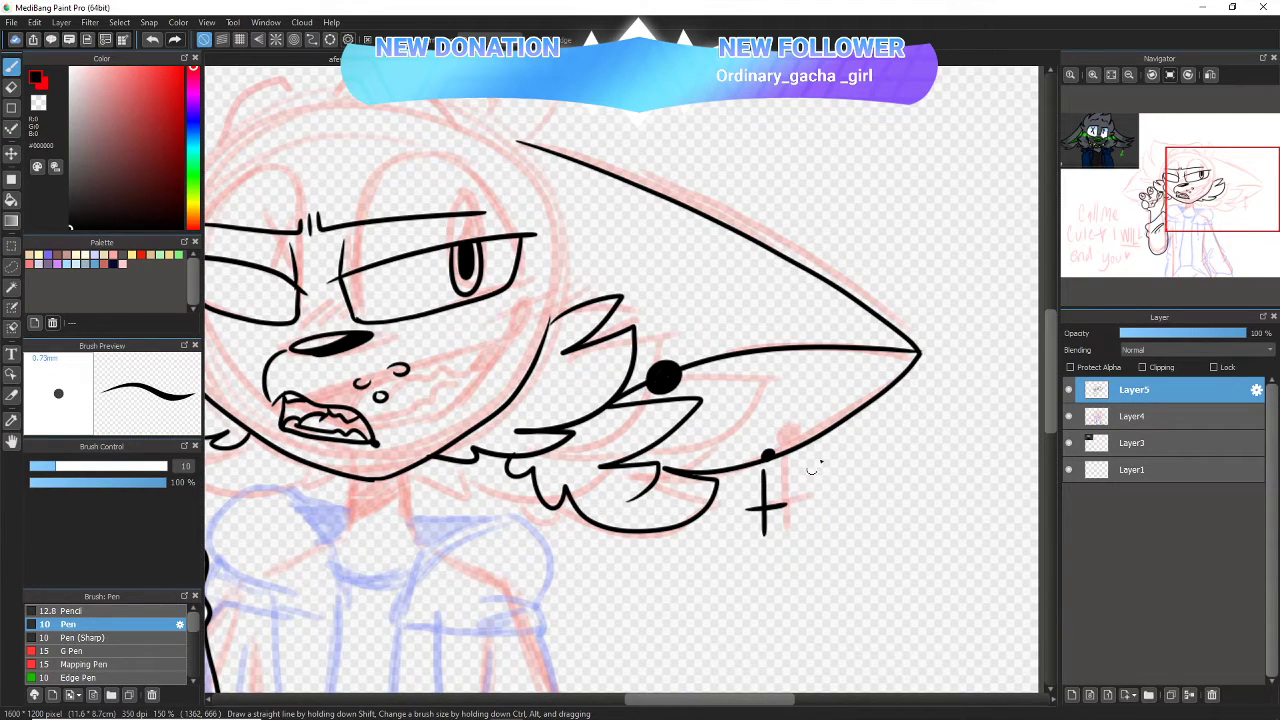
- Ink the hair outline from the right ear across the top of the head and down the left side in pointed locks
drag(1211, 174, 1180, 173)
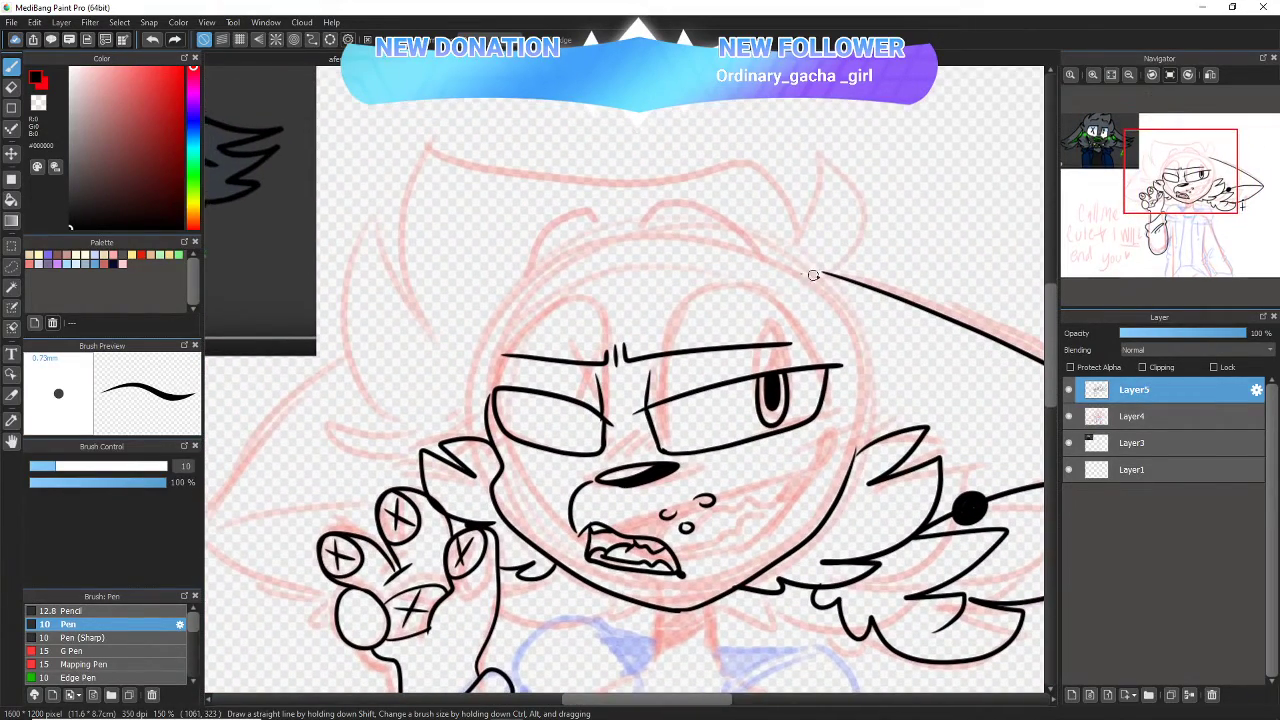
mouse_move(813, 275)
mouse_down()
mouse_move(852, 177)
mouse_move(798, 156)
mouse_move(799, 239)
mouse_move(777, 178)
mouse_move(755, 161)
mouse_move(571, 180)
mouse_move(451, 162)
mouse_move(423, 139)
mouse_move(391, 270)
mouse_move(437, 347)
mouse_move(400, 323)
mouse_move(370, 285)
mouse_up()
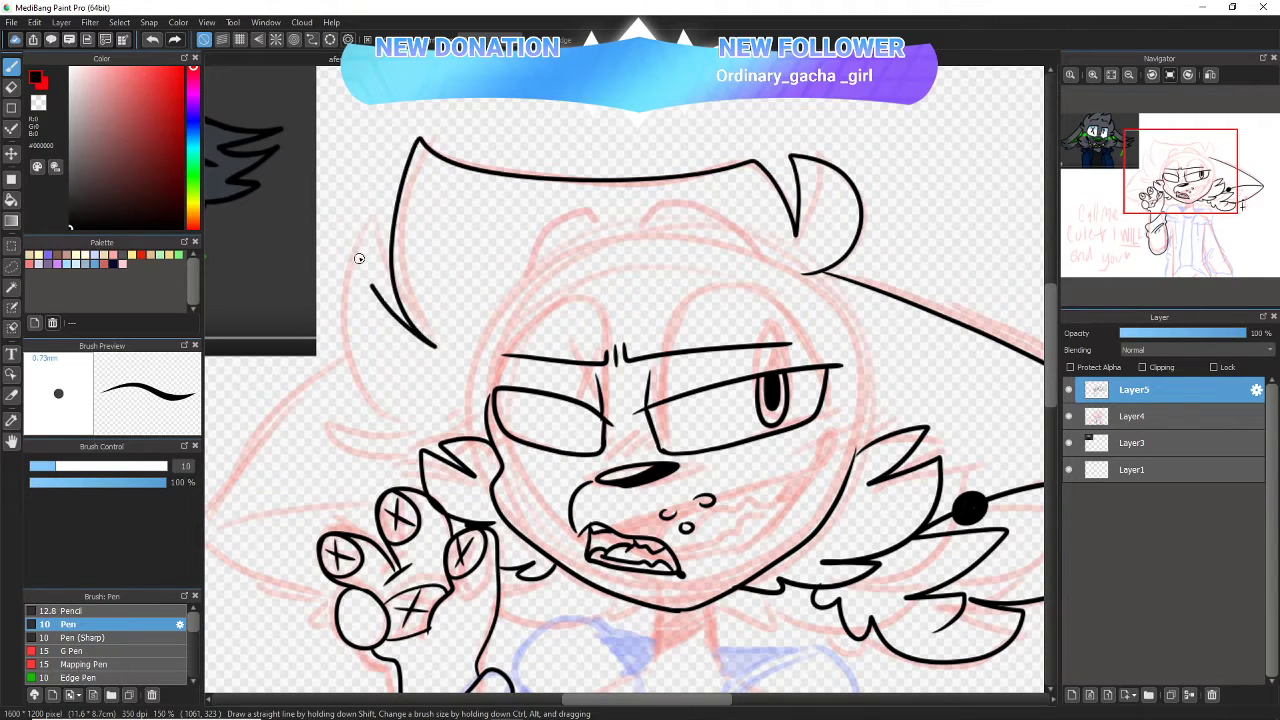
mouse_move(326, 323)
mouse_down()
mouse_move(344, 390)
mouse_move(401, 416)
mouse_move(353, 422)
mouse_move(396, 472)
mouse_up()
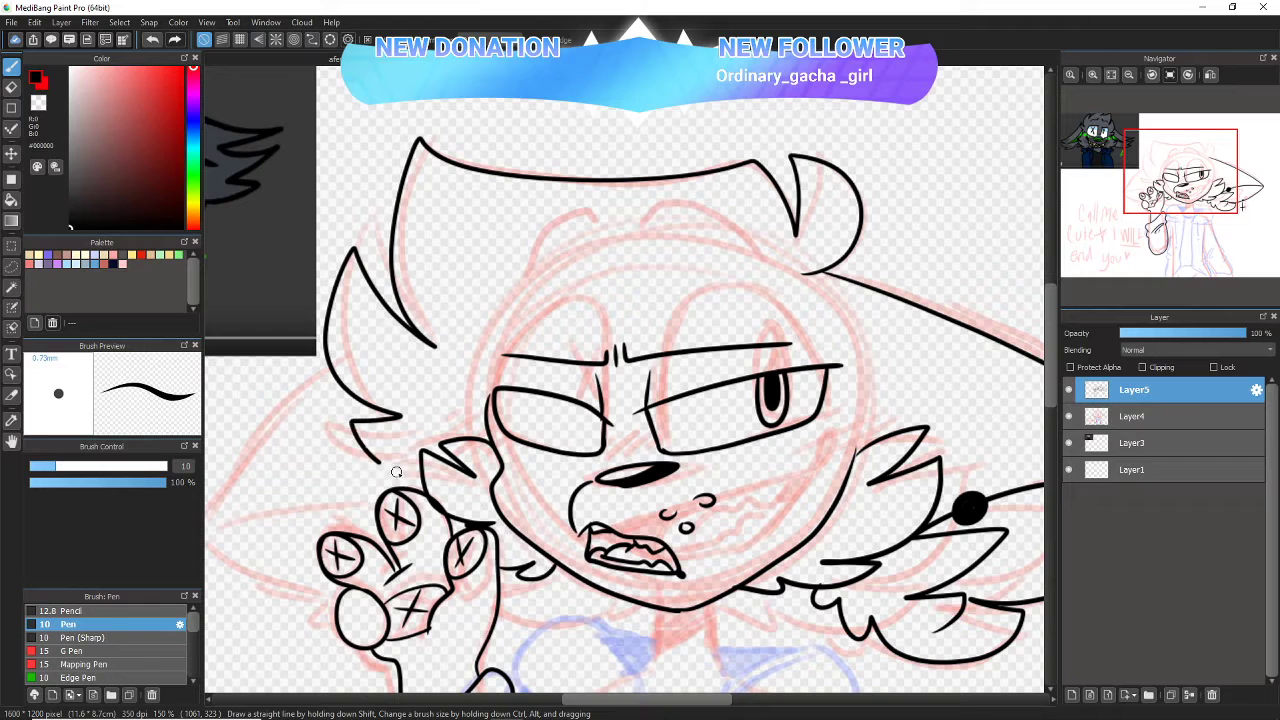
- Ink the pointed left ear outline behind the raised paw and add another fur tuft beneath the left jaw
drag(593, 335, 845, 244)
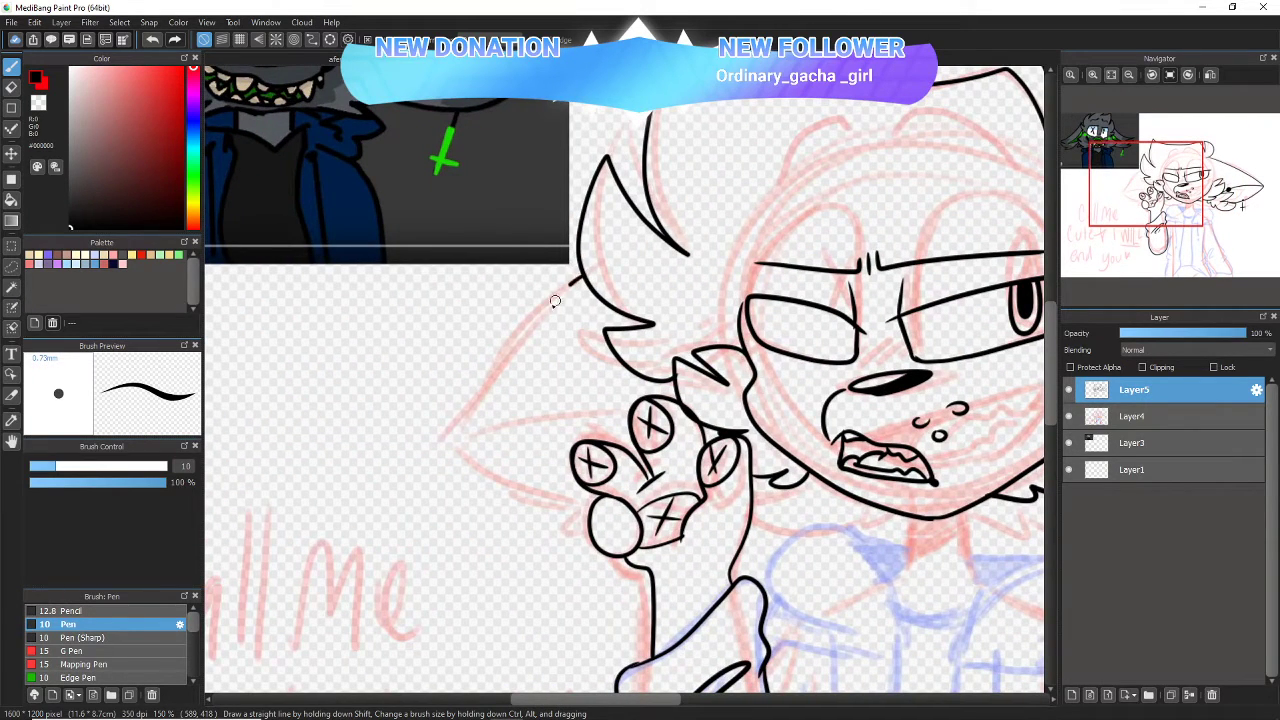
mouse_move(555, 301)
mouse_down()
mouse_move(434, 445)
mouse_move(511, 492)
mouse_move(566, 501)
mouse_up()
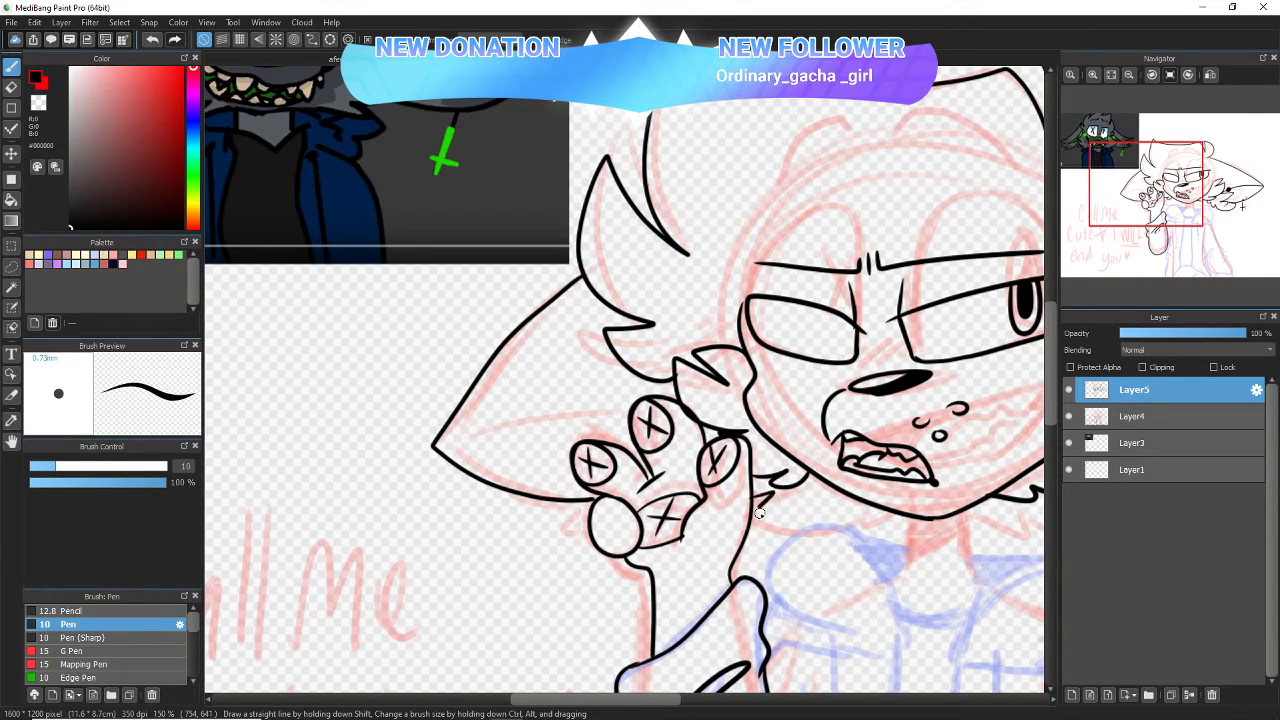
mouse_move(760, 513)
mouse_down()
mouse_move(802, 518)
mouse_move(826, 489)
mouse_up()
- Ink both sides of the neck below the chin and a curved shadow line between them
drag(1142, 196, 1185, 230)
click(1093, 74)
click(1093, 74)
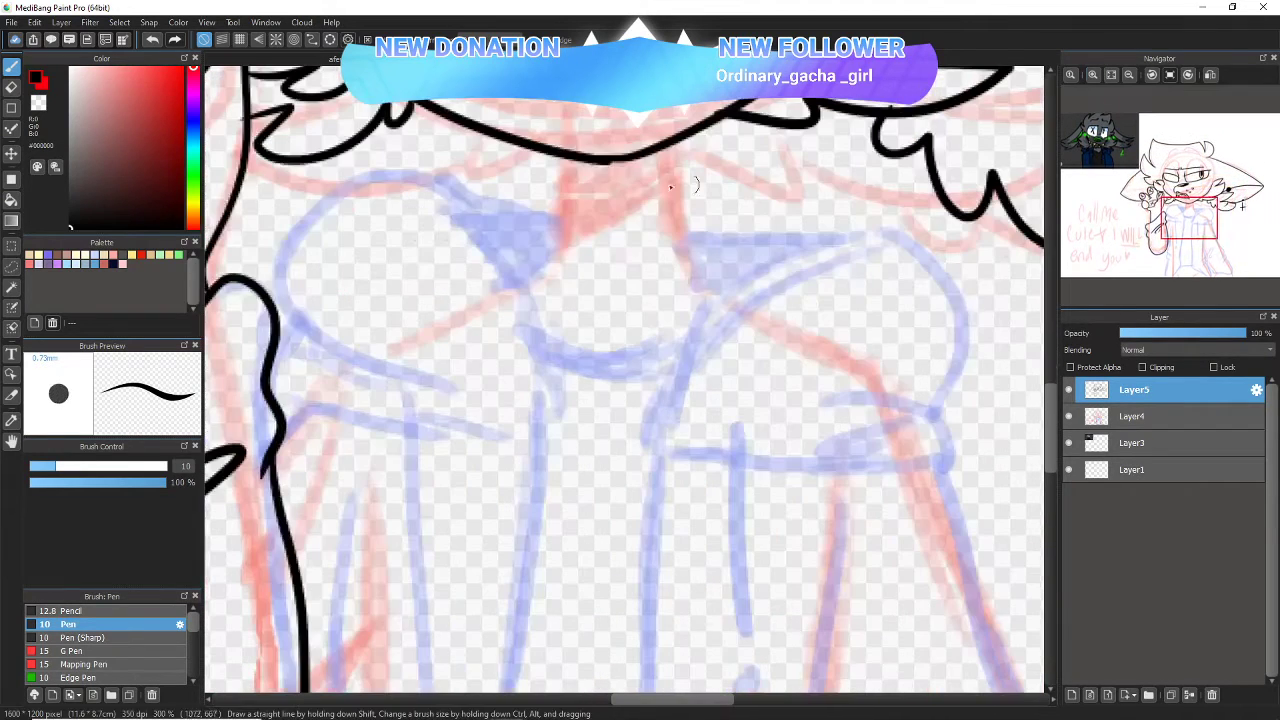
mouse_move(573, 156)
mouse_down()
mouse_move(554, 283)
mouse_move(528, 291)
mouse_up()
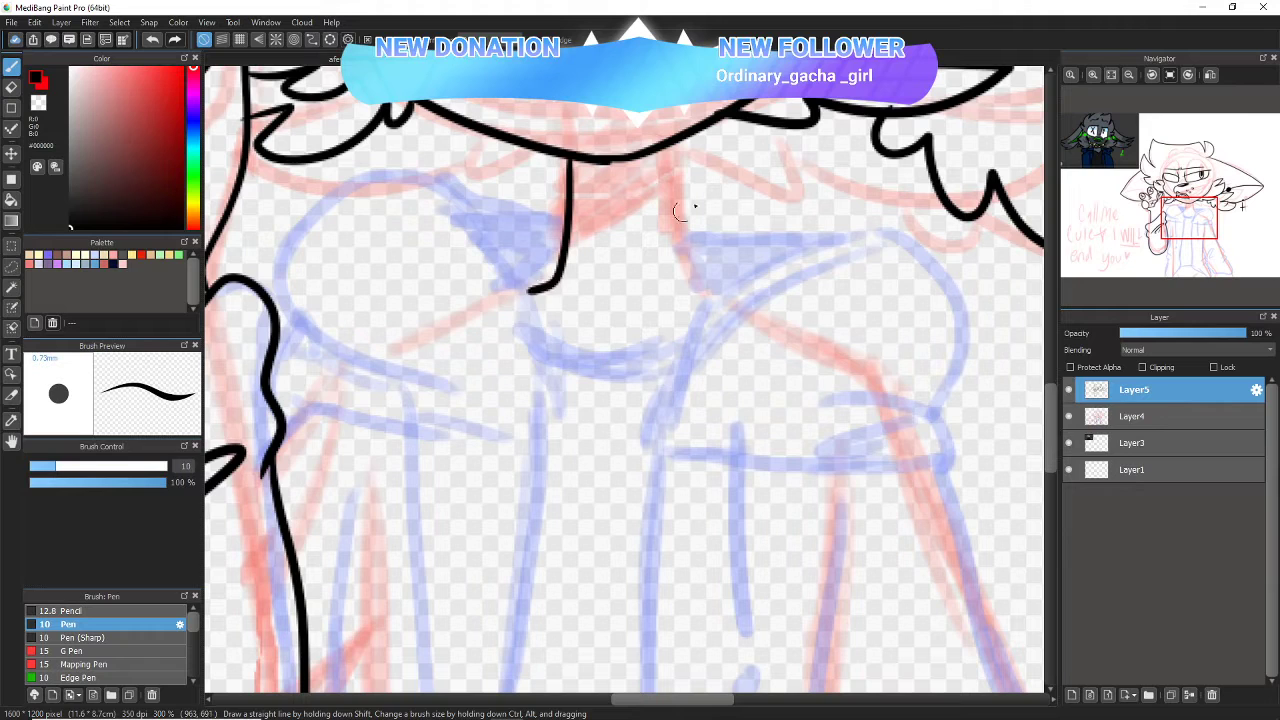
mouse_move(686, 131)
mouse_down()
mouse_move(677, 270)
mouse_move(718, 298)
mouse_up()
mouse_move(575, 150)
mouse_down()
mouse_move(571, 171)
mouse_move(646, 211)
mouse_move(692, 110)
mouse_up()
- Ink the two rounded collar flaps with their back edges joining the neck, and add the curved shirt neckline between them
mouse_move(649, 460)
mouse_down()
mouse_move(702, 333)
mouse_move(745, 290)
mouse_move(839, 252)
mouse_move(915, 245)
mouse_move(963, 288)
mouse_move(971, 355)
mouse_move(940, 429)
mouse_move(943, 405)
mouse_move(963, 457)
mouse_move(941, 473)
mouse_move(805, 446)
mouse_move(652, 456)
mouse_up()
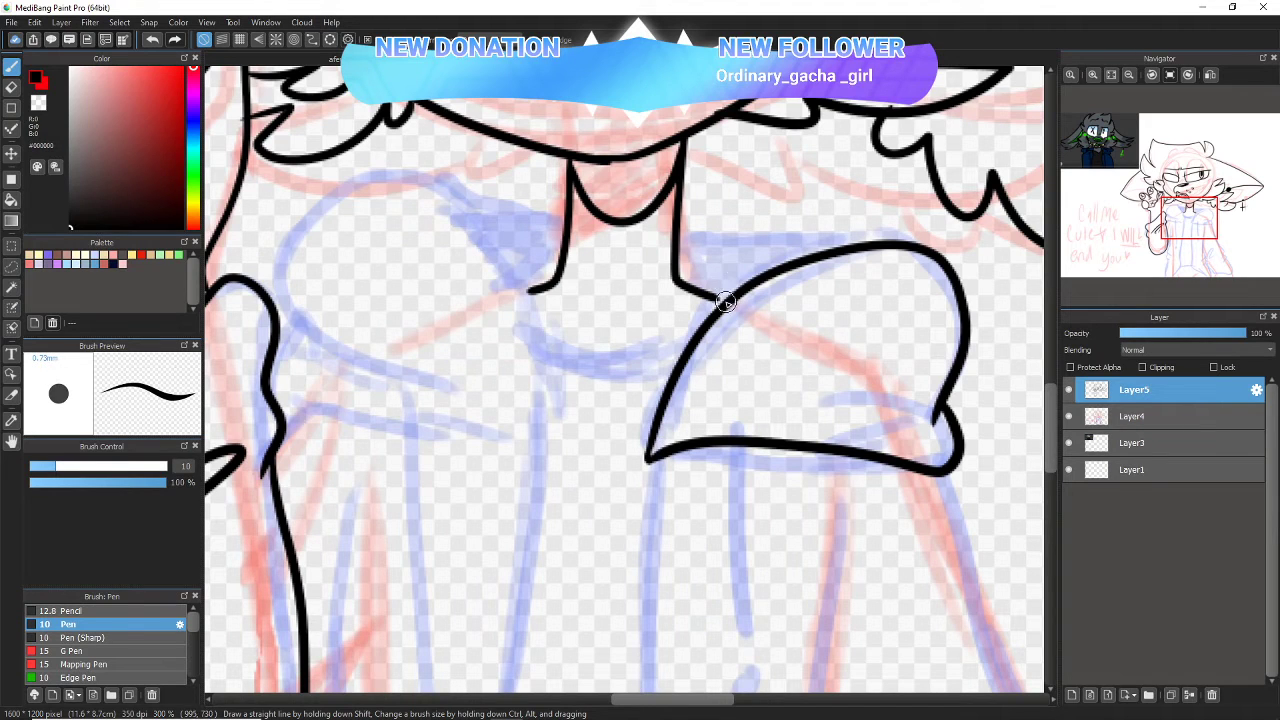
drag(866, 247, 680, 231)
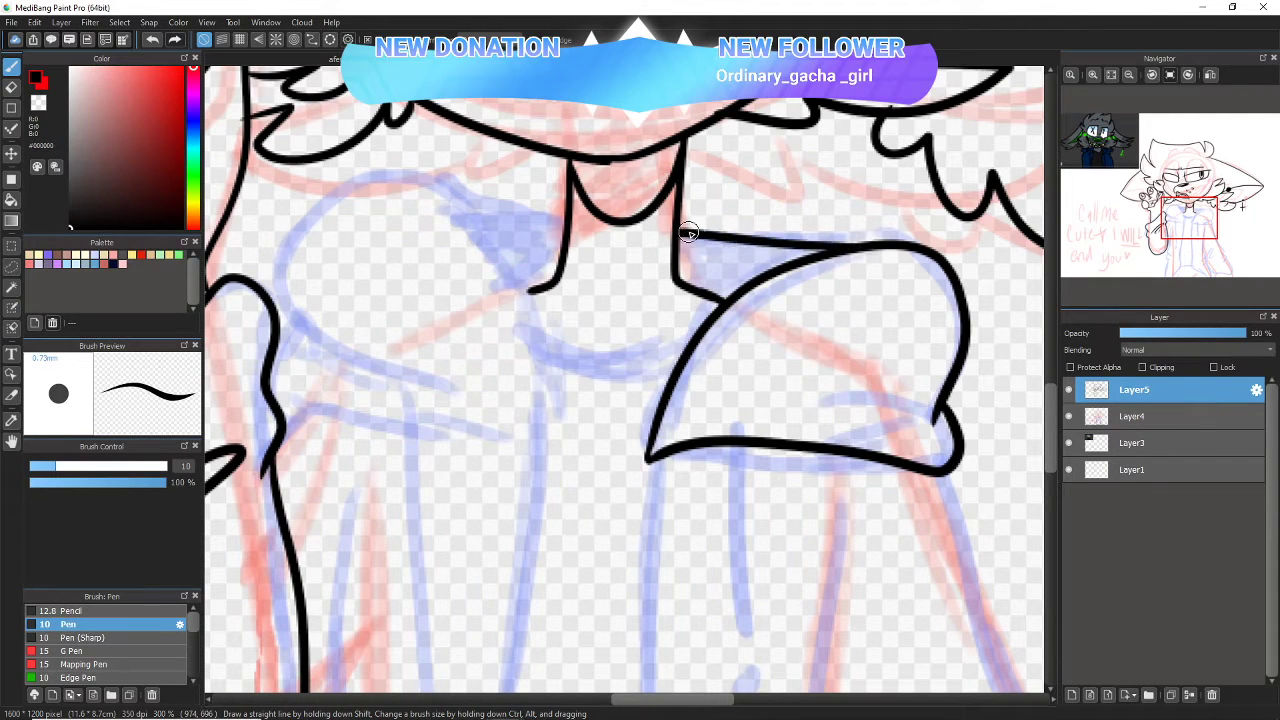
mouse_move(532, 433)
mouse_down()
mouse_move(535, 300)
mouse_move(477, 239)
mouse_move(428, 209)
mouse_move(358, 197)
mouse_move(300, 211)
mouse_move(274, 252)
mouse_move(285, 327)
mouse_move(273, 409)
mouse_move(534, 434)
mouse_move(505, 416)
mouse_up()
mouse_move(288, 317)
mouse_down()
mouse_move(314, 355)
mouse_move(343, 367)
mouse_up()
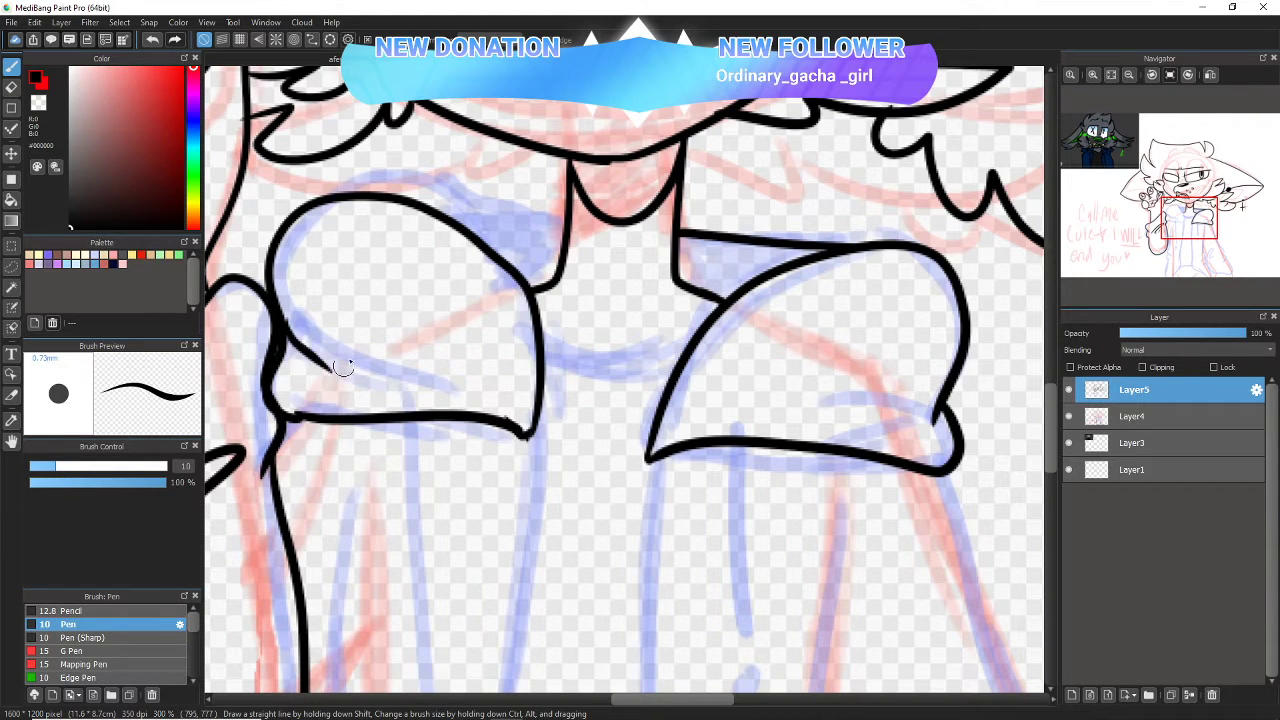
drag(423, 206, 566, 226)
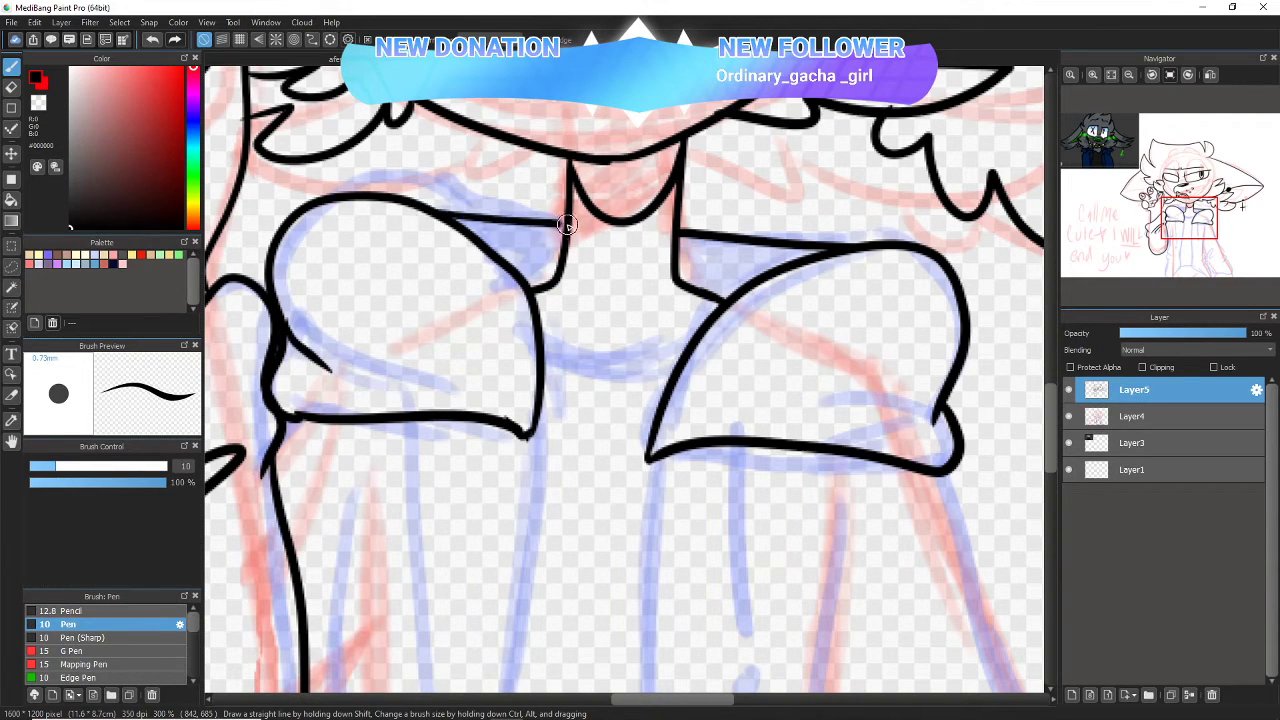
mouse_move(535, 357)
mouse_down()
mouse_move(674, 364)
mouse_move(705, 348)
mouse_up()
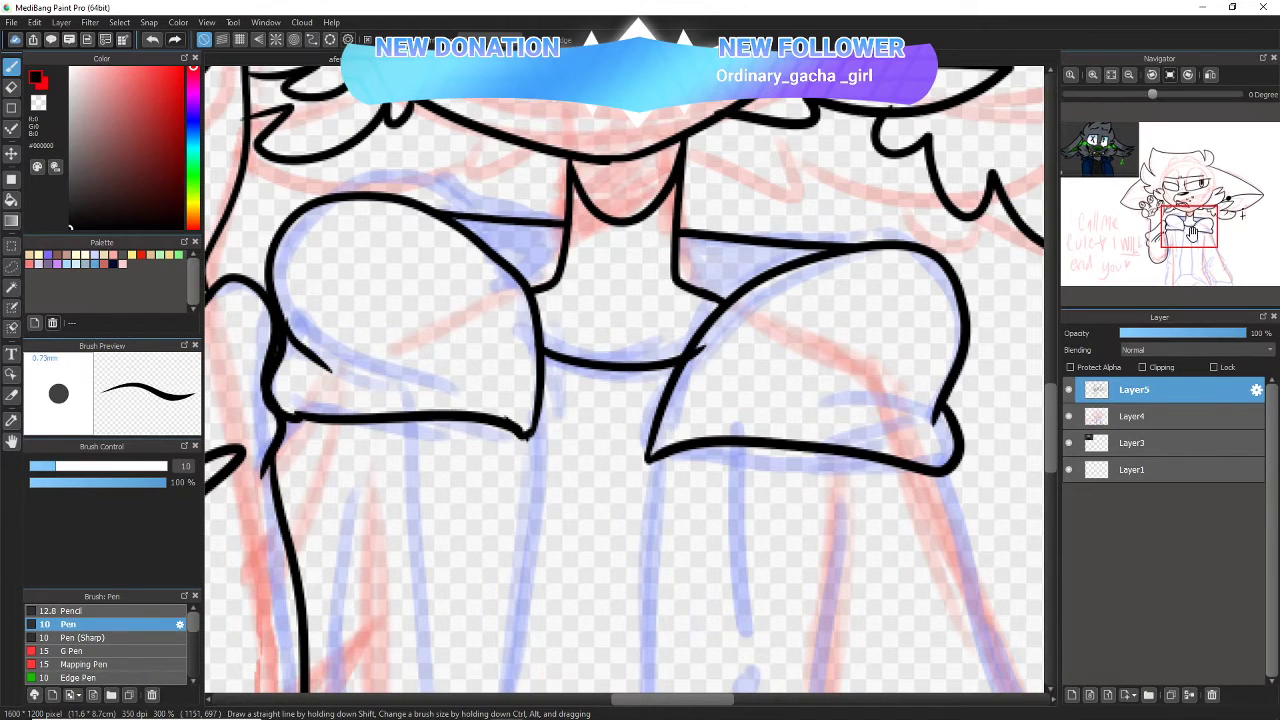
- Ink two hanging drawstrings from the collar flaps, each with a short top stroke and a filled dot below its end
mouse_move(1192, 233)
mouse_down()
mouse_move(1195, 258)
mouse_move(1183, 245)
mouse_up()
mouse_move(826, 213)
mouse_down()
mouse_move(866, 205)
mouse_move(846, 230)
mouse_move(836, 442)
mouse_up()
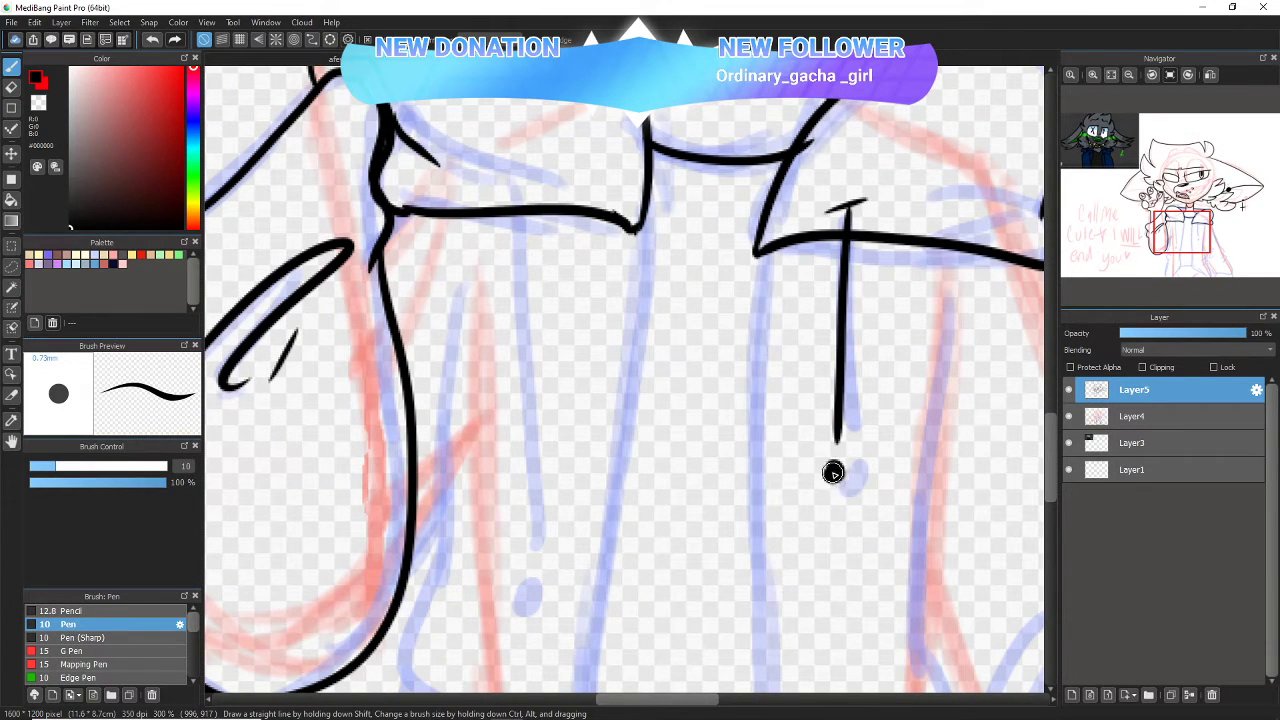
mouse_move(494, 175)
mouse_down()
mouse_move(530, 184)
mouse_move(511, 206)
mouse_move(512, 372)
mouse_up()
drag(514, 421, 510, 547)
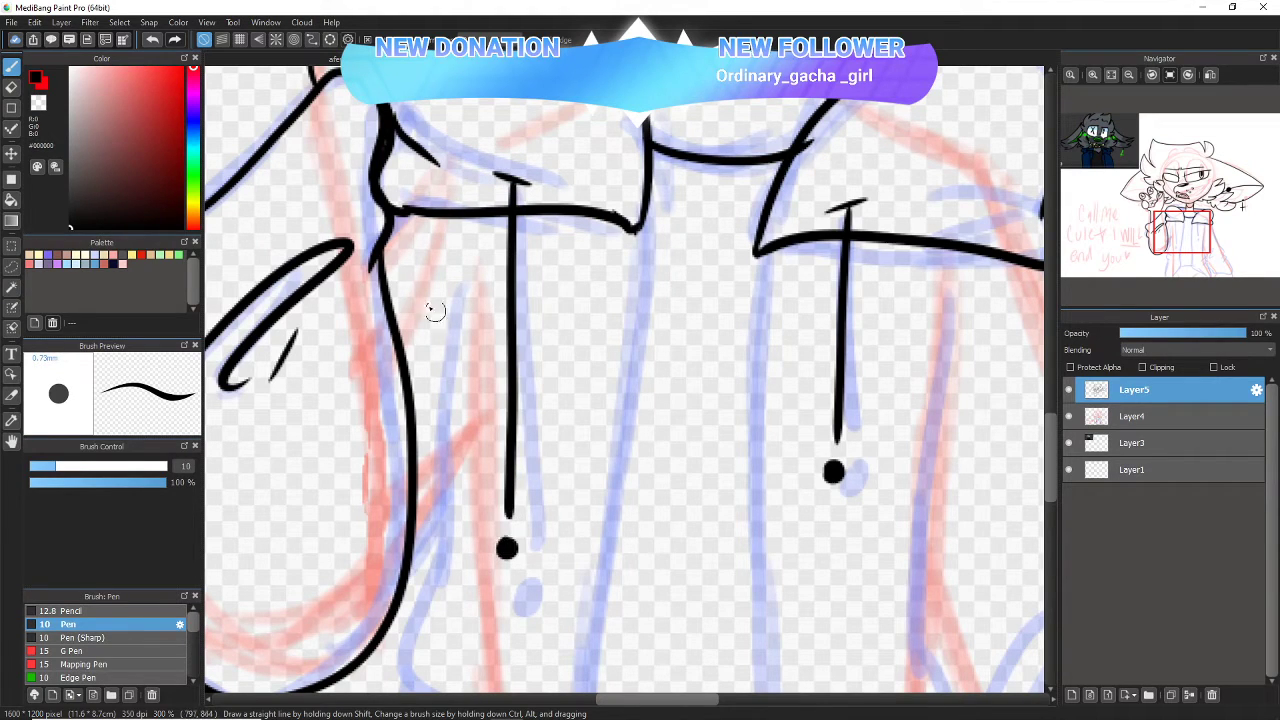
- Ink the jacket's left side beside the raised sleeve with an armhole line and small fabric folds at the waist
drag(390, 621, 441, 522)
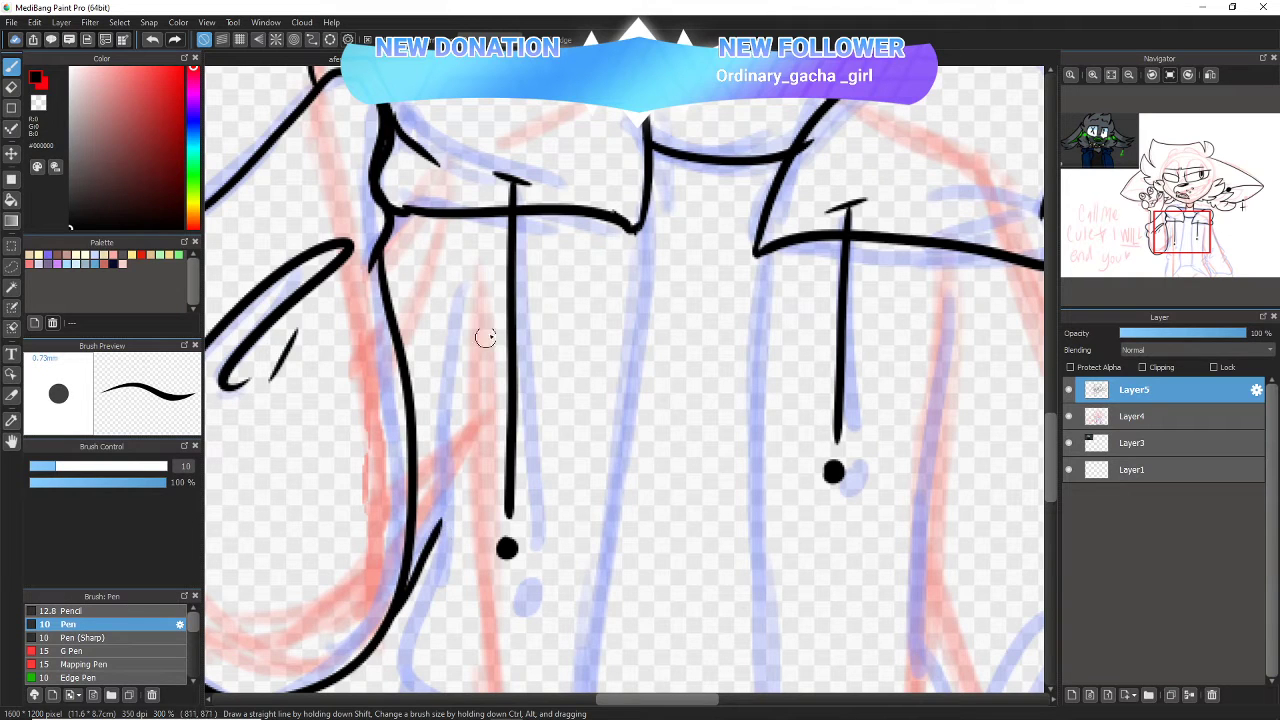
click(1113, 77)
click(1113, 77)
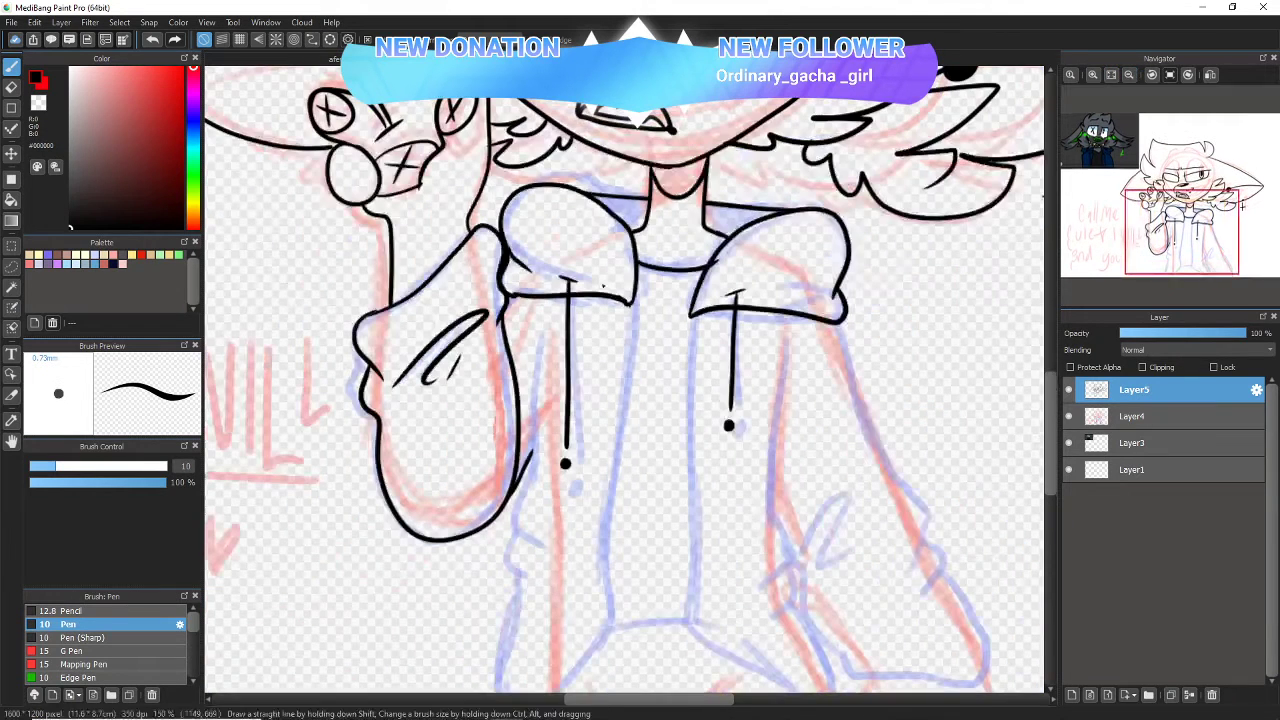
drag(536, 369, 531, 456)
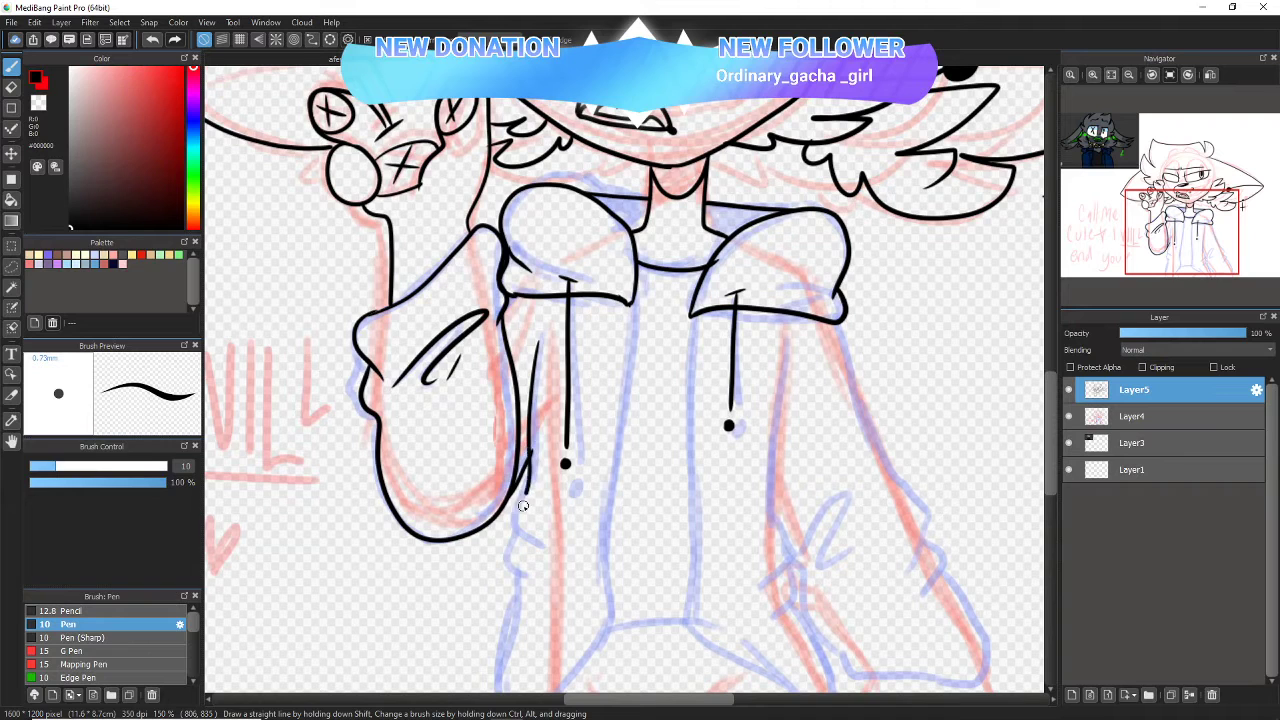
mouse_move(517, 533)
mouse_down()
mouse_move(541, 559)
mouse_move(526, 592)
mouse_up()
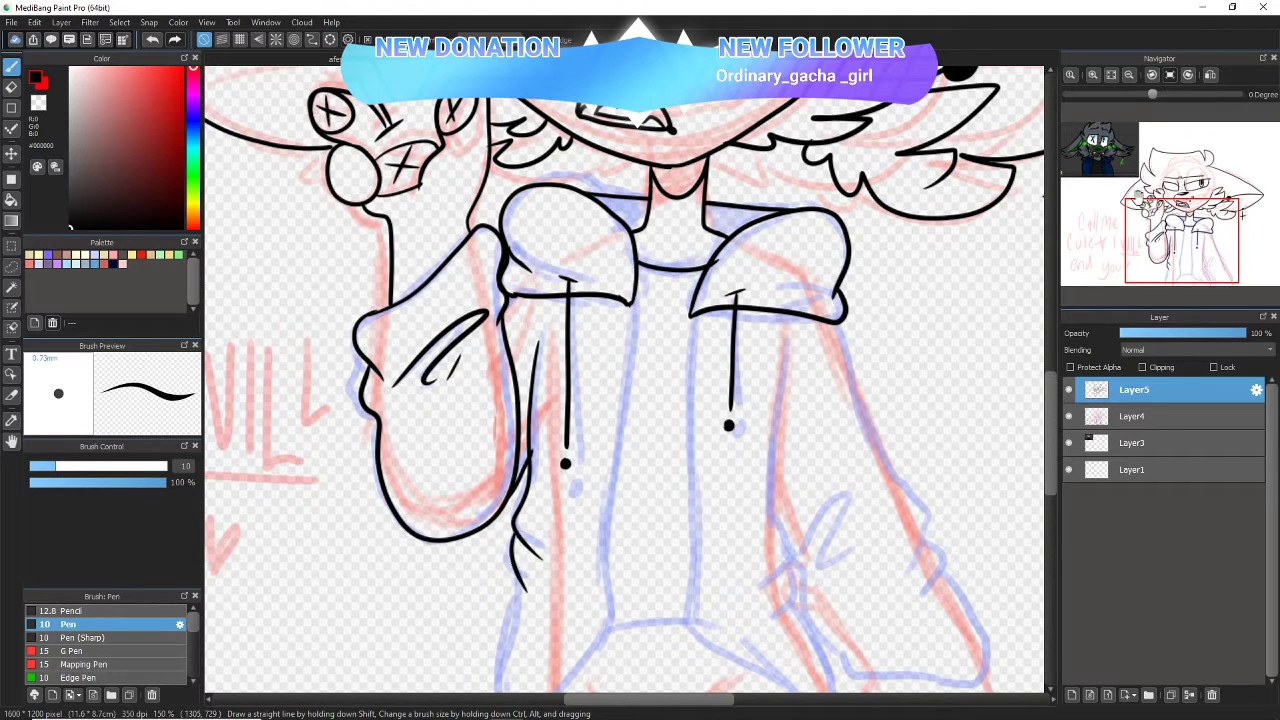
- Ink the jacket's folded right side, both front opening edges from the collar to the canvas edge, and the lower left side
drag(1178, 251, 1187, 253)
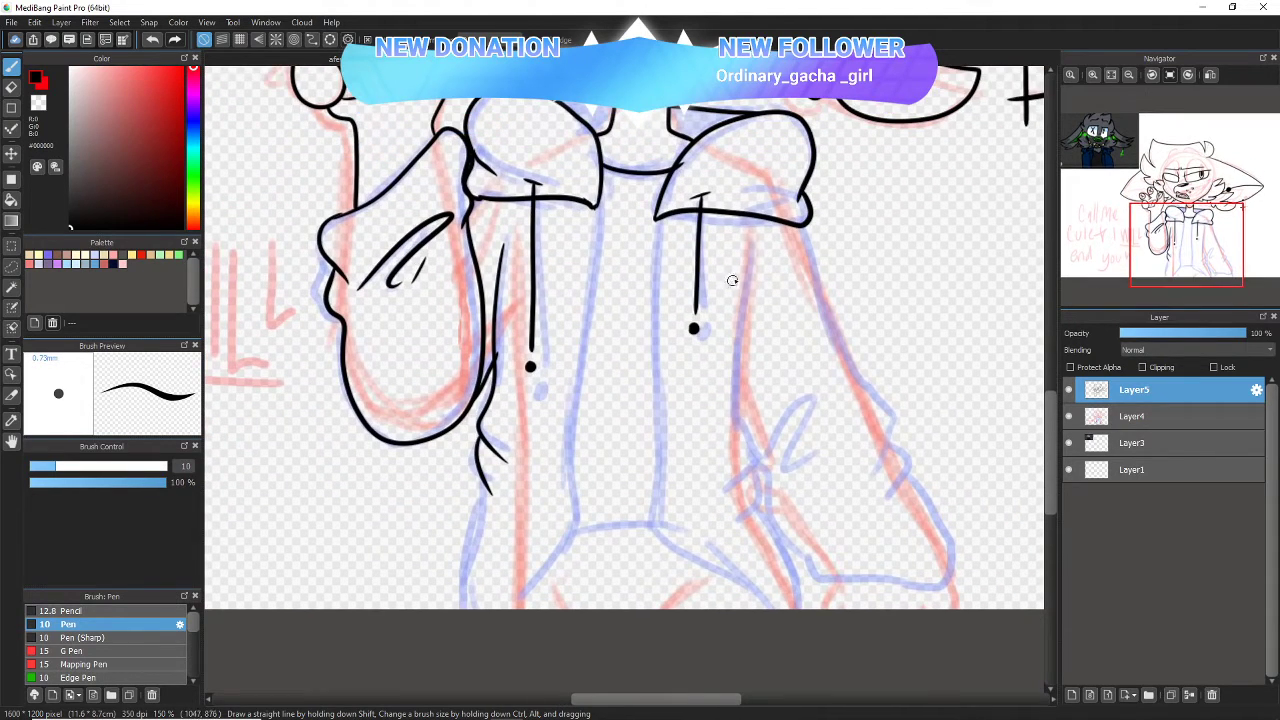
mouse_move(754, 288)
mouse_down()
mouse_move(741, 386)
mouse_move(754, 463)
mouse_move(739, 486)
mouse_move(749, 464)
mouse_move(760, 496)
mouse_move(746, 519)
mouse_move(752, 499)
mouse_move(790, 565)
mouse_move(783, 611)
mouse_up()
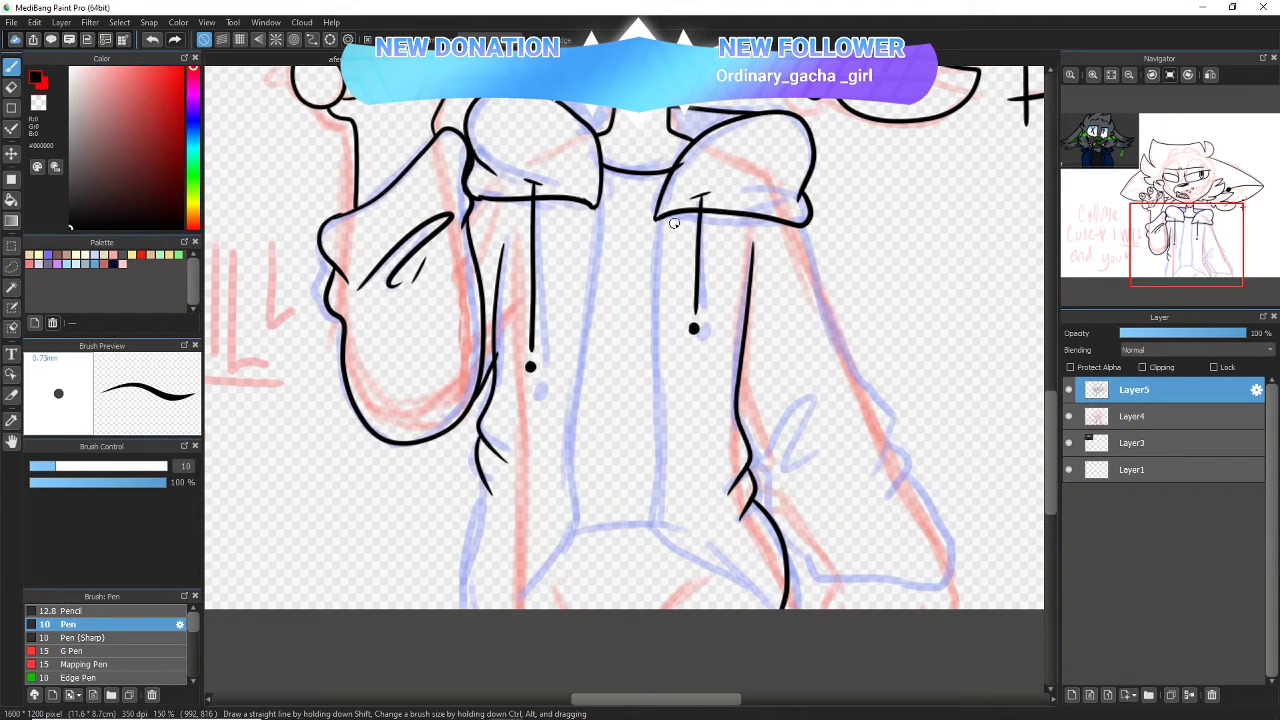
mouse_move(664, 214)
mouse_down()
mouse_move(653, 541)
mouse_move(778, 608)
mouse_up()
mouse_move(597, 204)
mouse_down()
mouse_move(585, 548)
mouse_move(500, 621)
mouse_up()
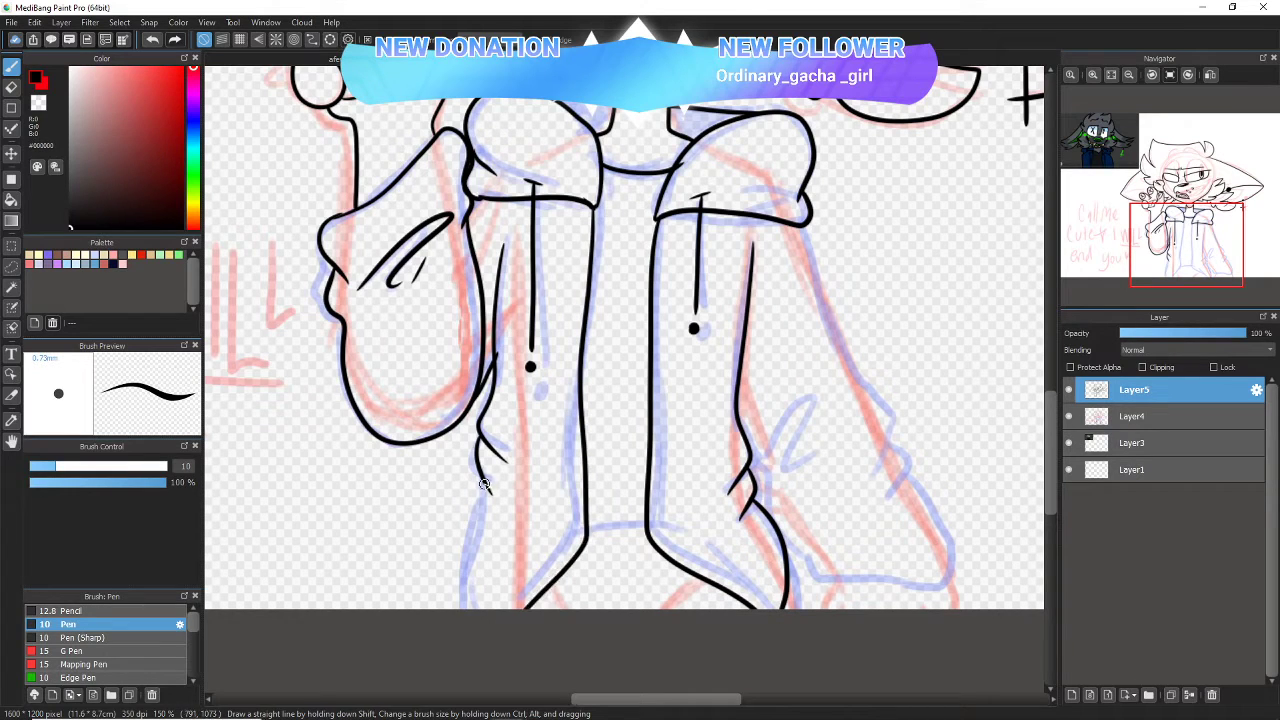
mouse_move(483, 484)
mouse_down()
mouse_move(468, 556)
mouse_move(465, 615)
mouse_up()
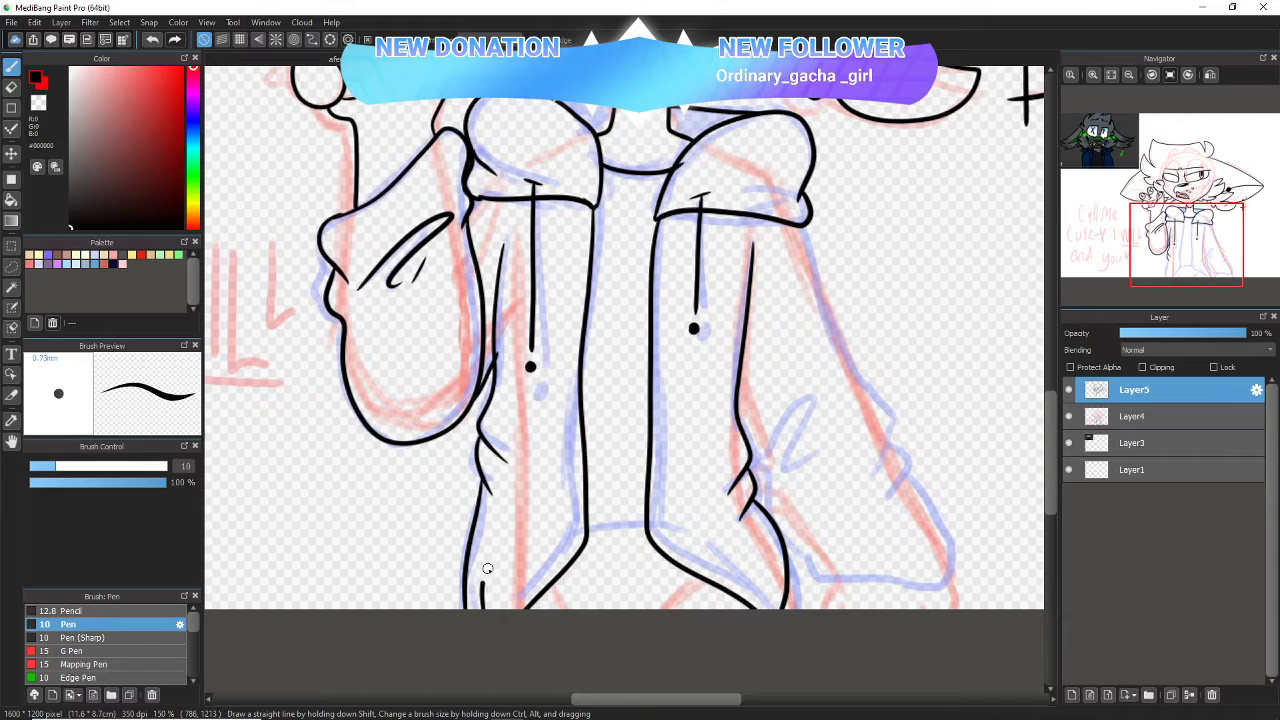
- Ink curved seam lines across the lower part of both jacket halves, redrawing the left one as separate strokes
drag(561, 514, 517, 531)
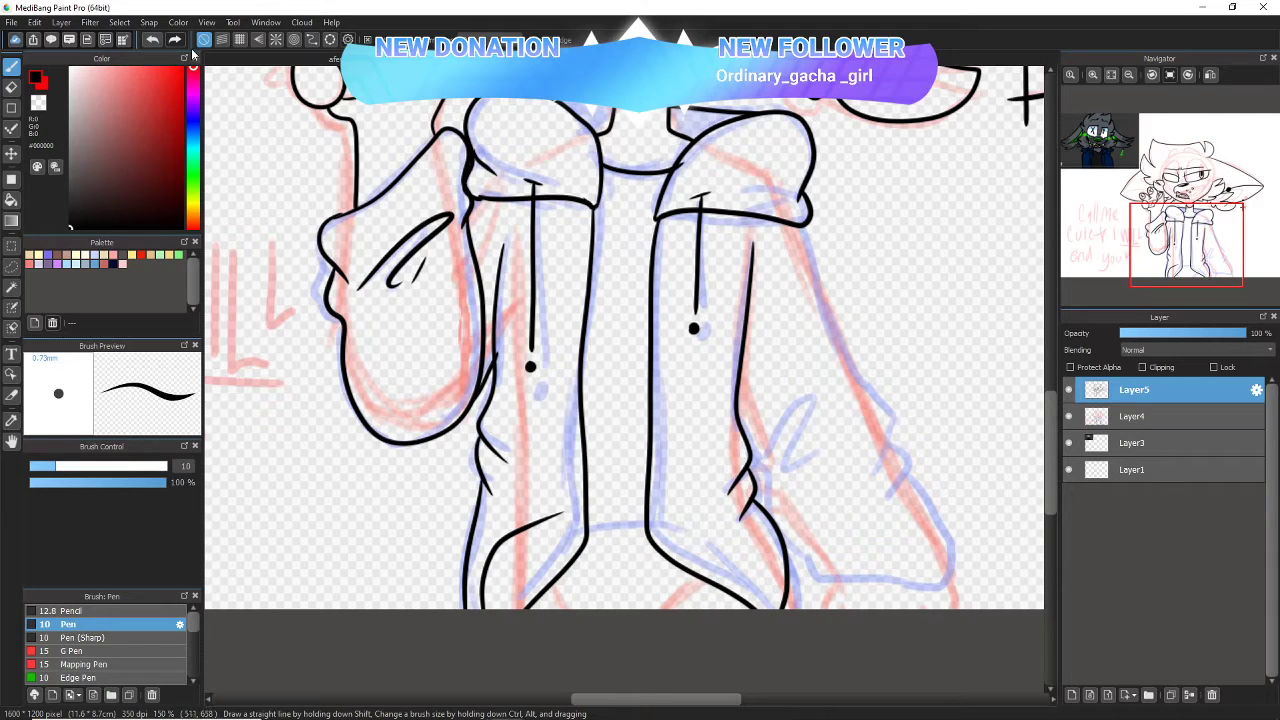
click(156, 41)
mouse_move(468, 605)
mouse_down()
mouse_move(495, 532)
mouse_move(566, 513)
mouse_up()
drag(658, 522, 735, 524)
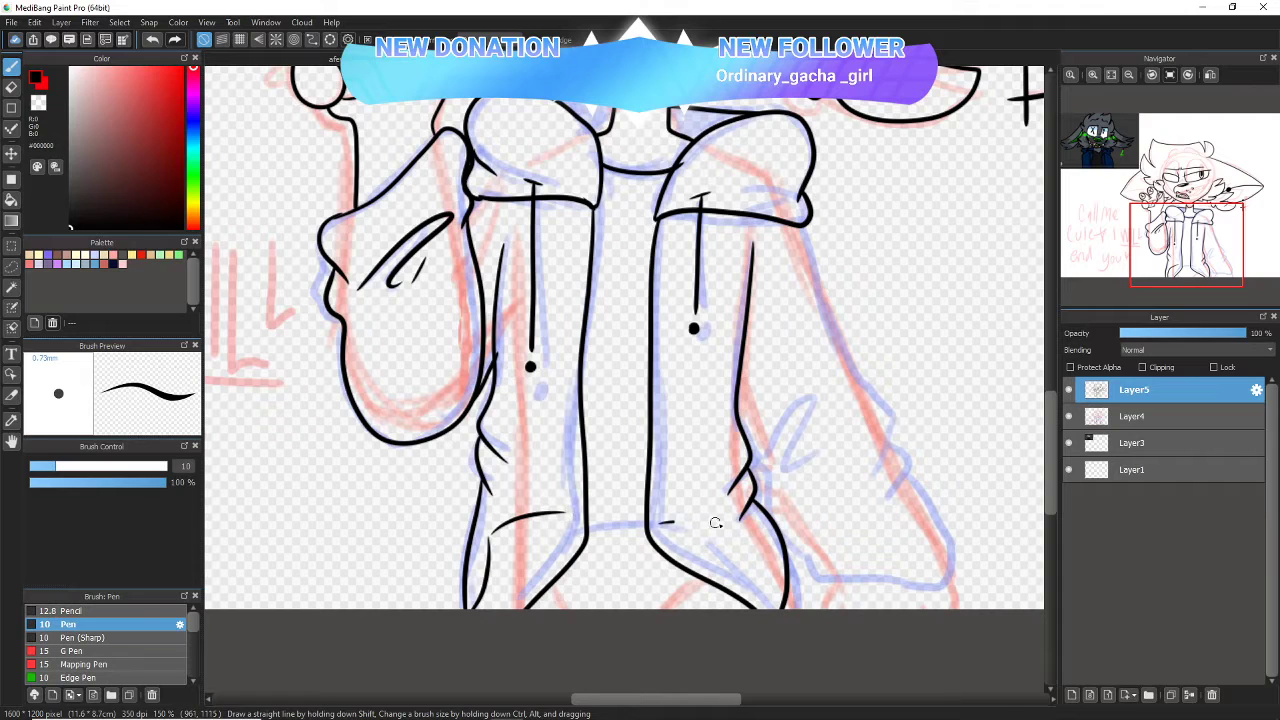
drag(760, 585, 785, 608)
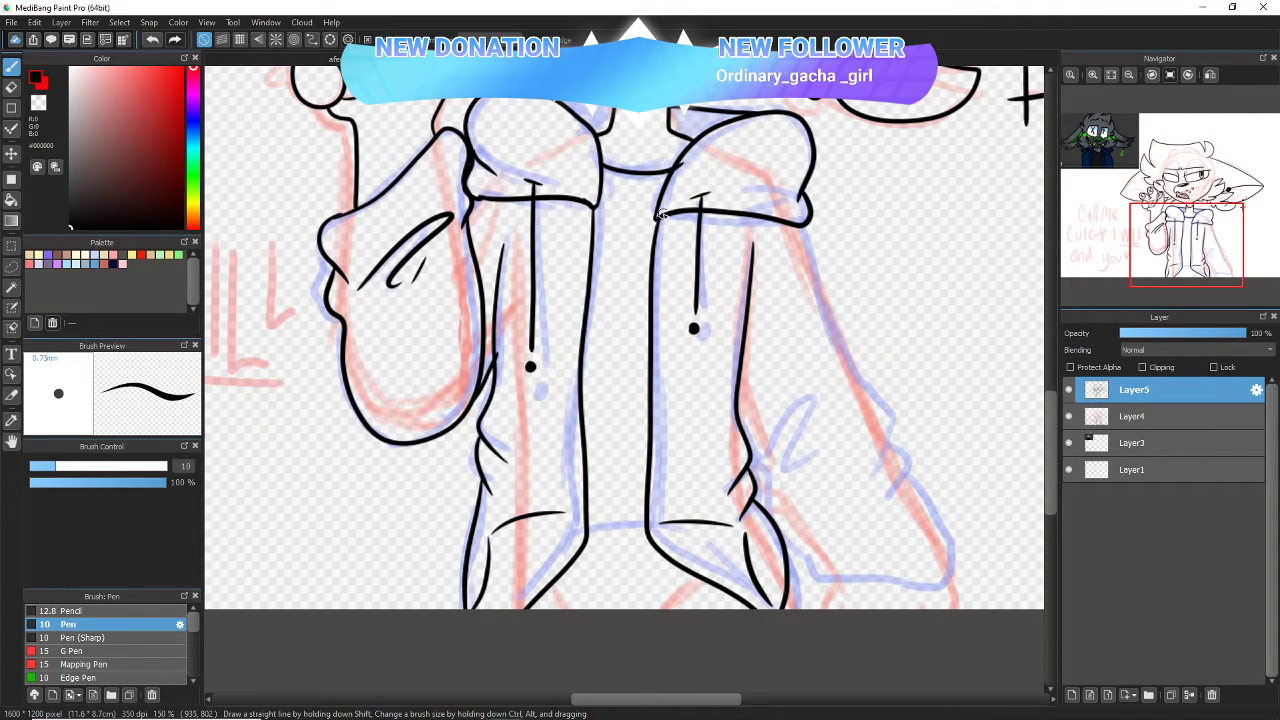
- Erase the upper end of the jacket's right front opening edge, just below the collar flap, with a size 30 eraser
click(1093, 75)
click(1093, 75)
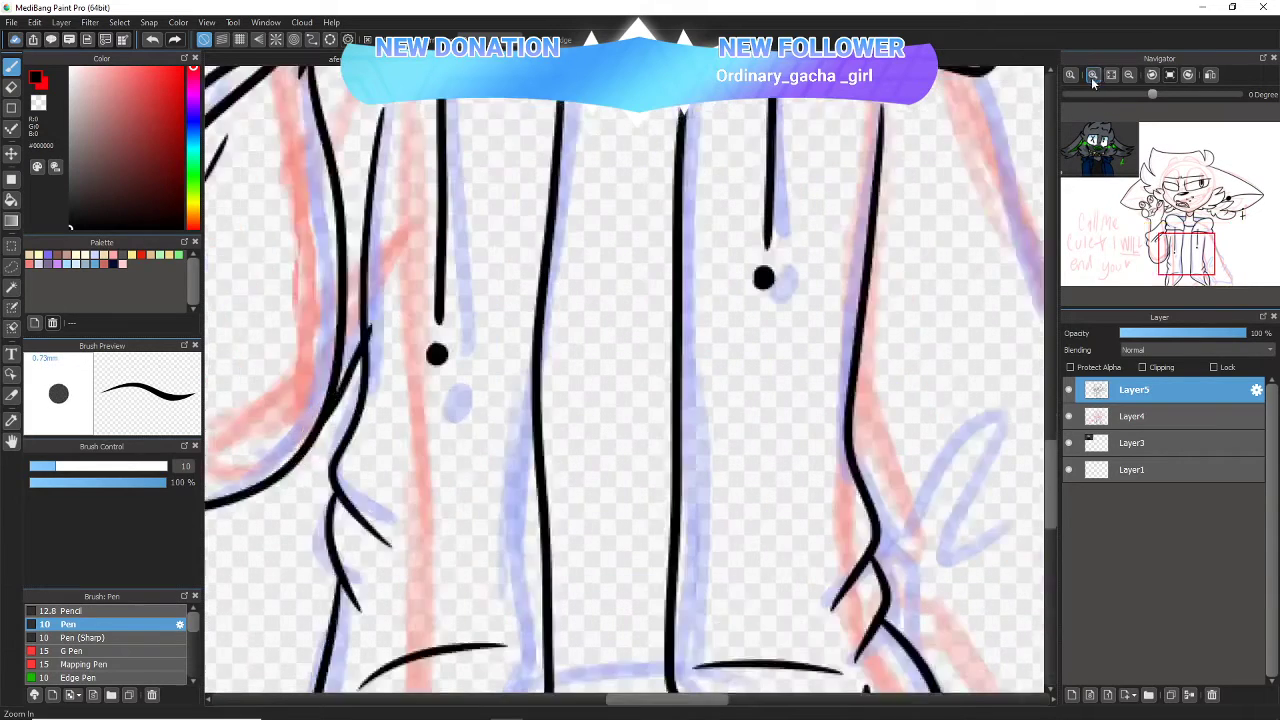
click(1093, 75)
click(1175, 256)
drag(1175, 256, 1187, 237)
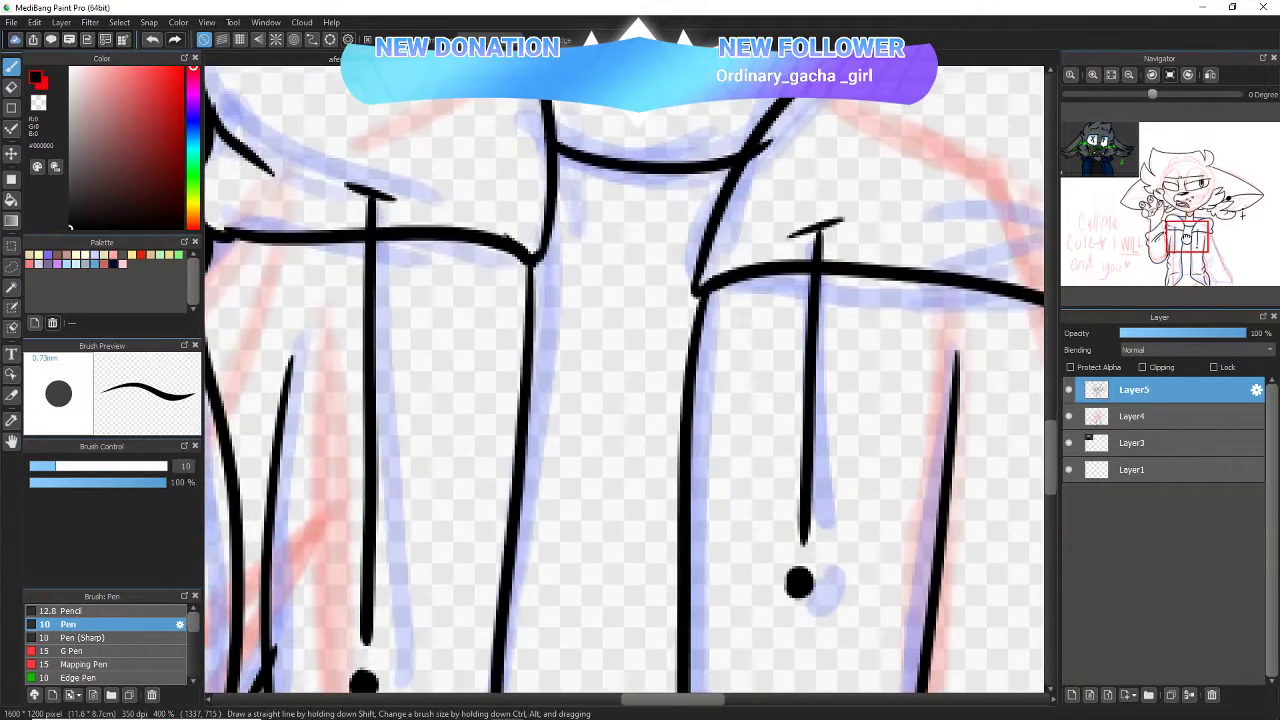
click(11, 86)
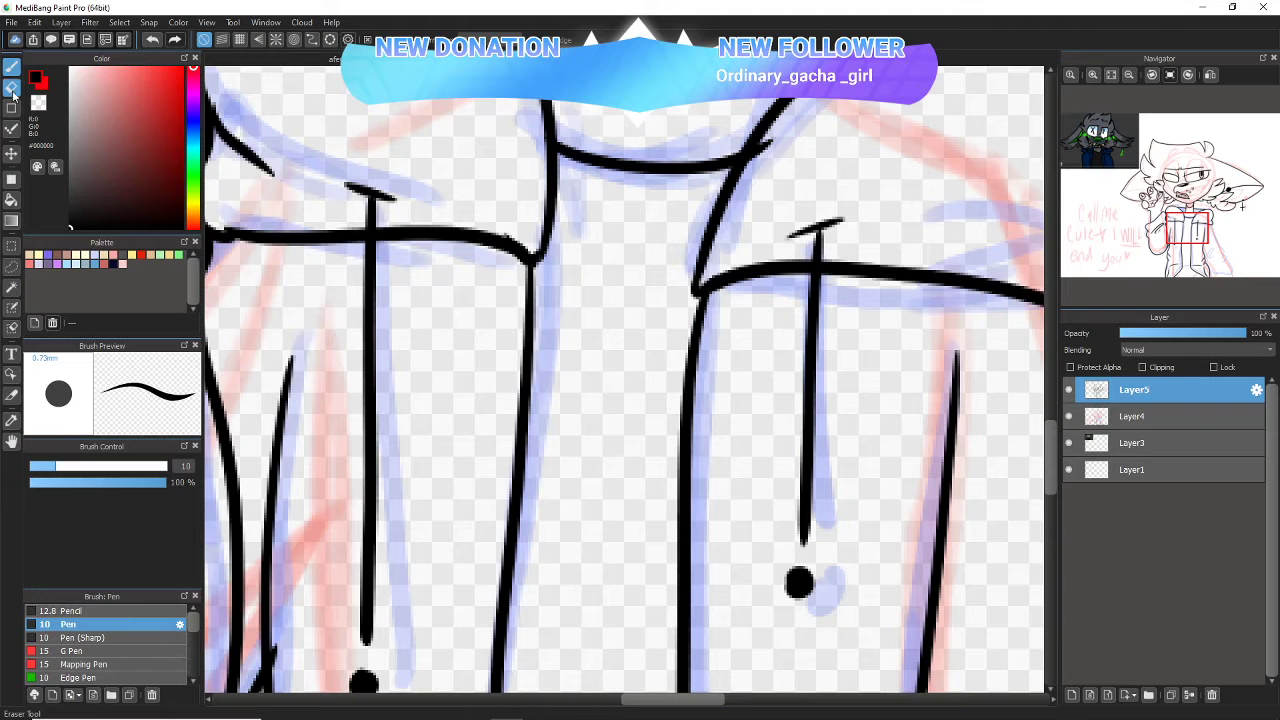
click(108, 466)
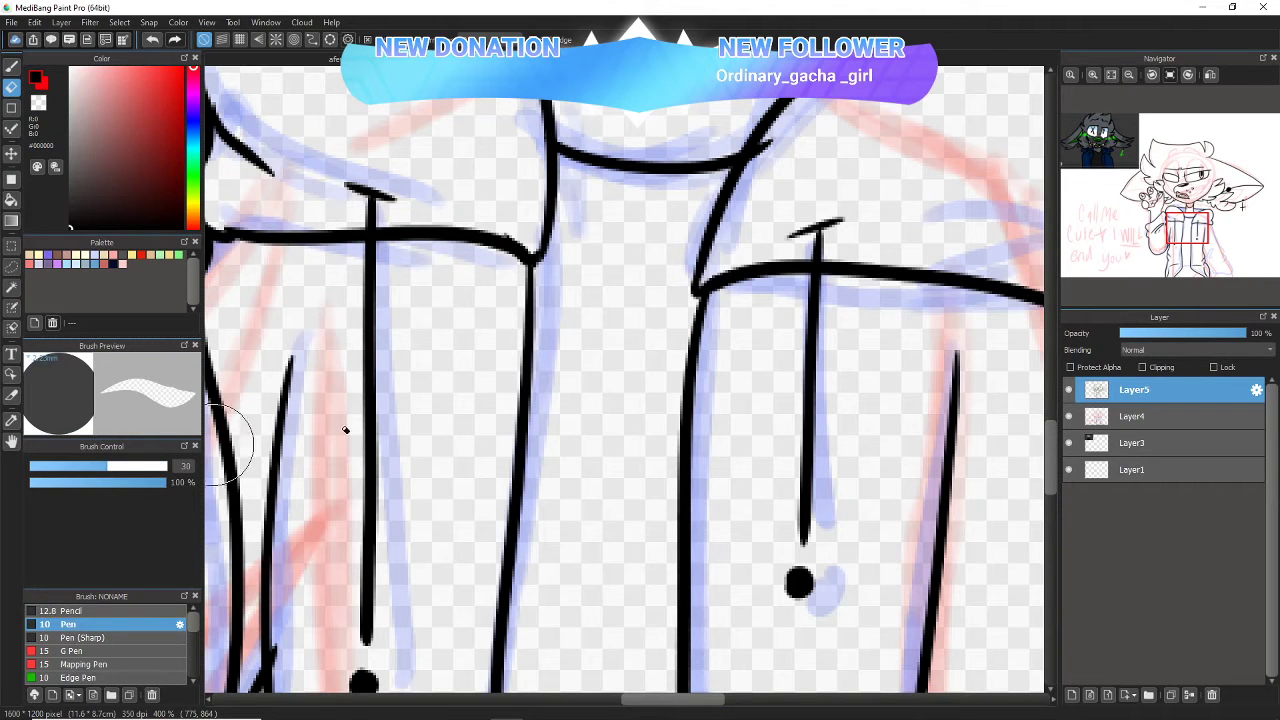
mouse_move(714, 323)
mouse_down()
mouse_move(690, 330)
mouse_move(693, 362)
mouse_up()
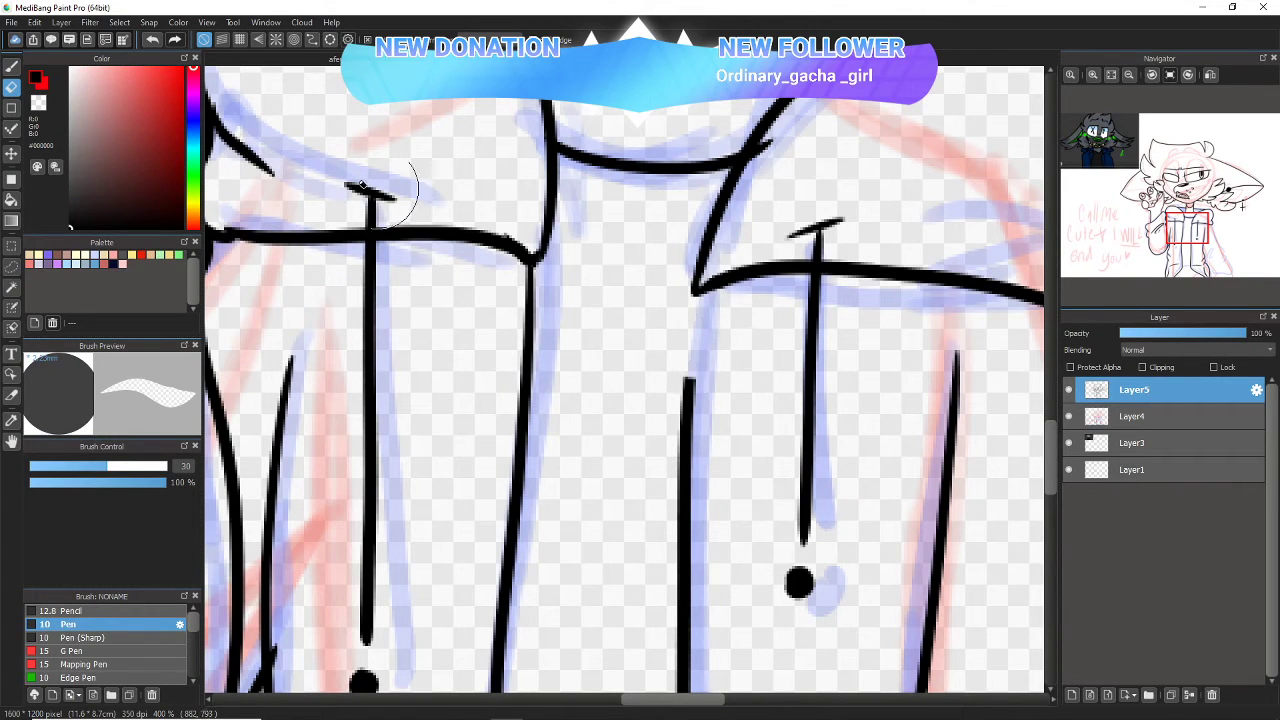
- Ink a triangular zipper pull with a small inner hole between the collar flap's corner and the shortened front edge
click(11, 65)
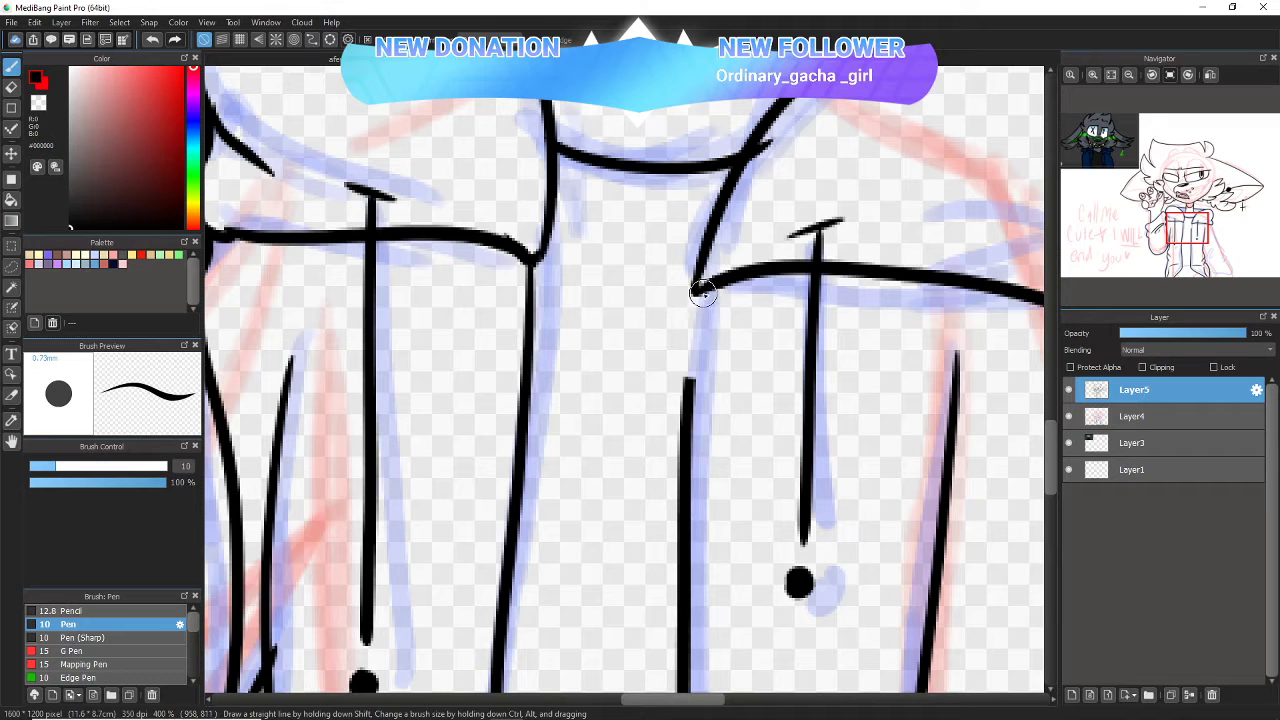
mouse_move(693, 289)
mouse_down()
mouse_move(669, 365)
mouse_move(735, 369)
mouse_move(742, 352)
mouse_move(707, 289)
mouse_move(695, 352)
mouse_move(715, 349)
mouse_move(702, 330)
mouse_move(689, 405)
mouse_up()
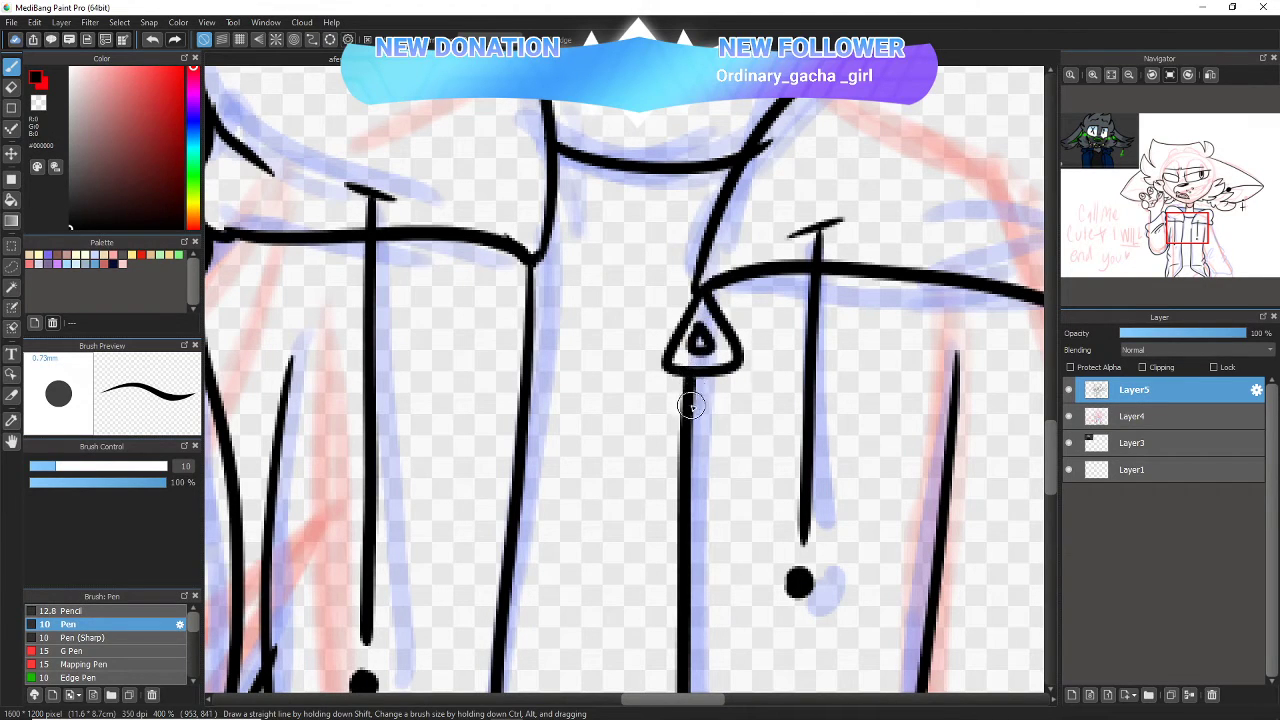
click(1111, 75)
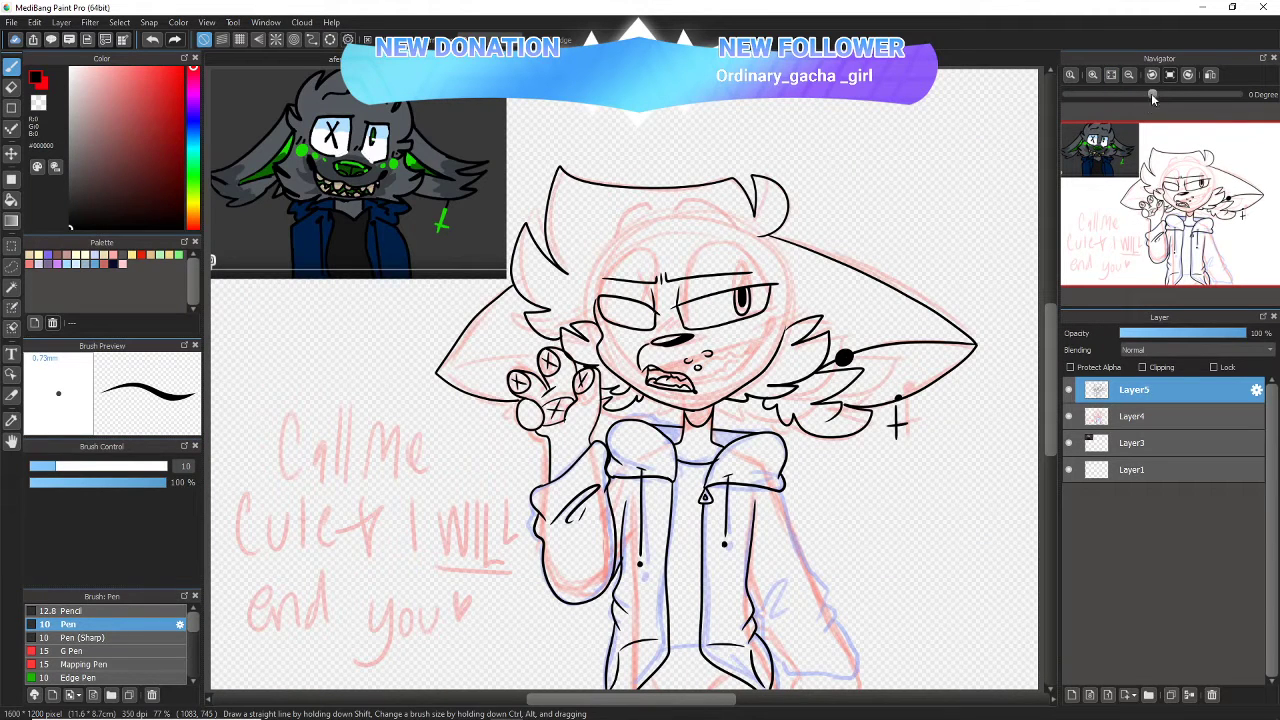
- Draw a small X as the pupil at the inner end of the character's left-hand eye
click(1092, 76)
click(1092, 76)
click(1092, 76)
click(1179, 191)
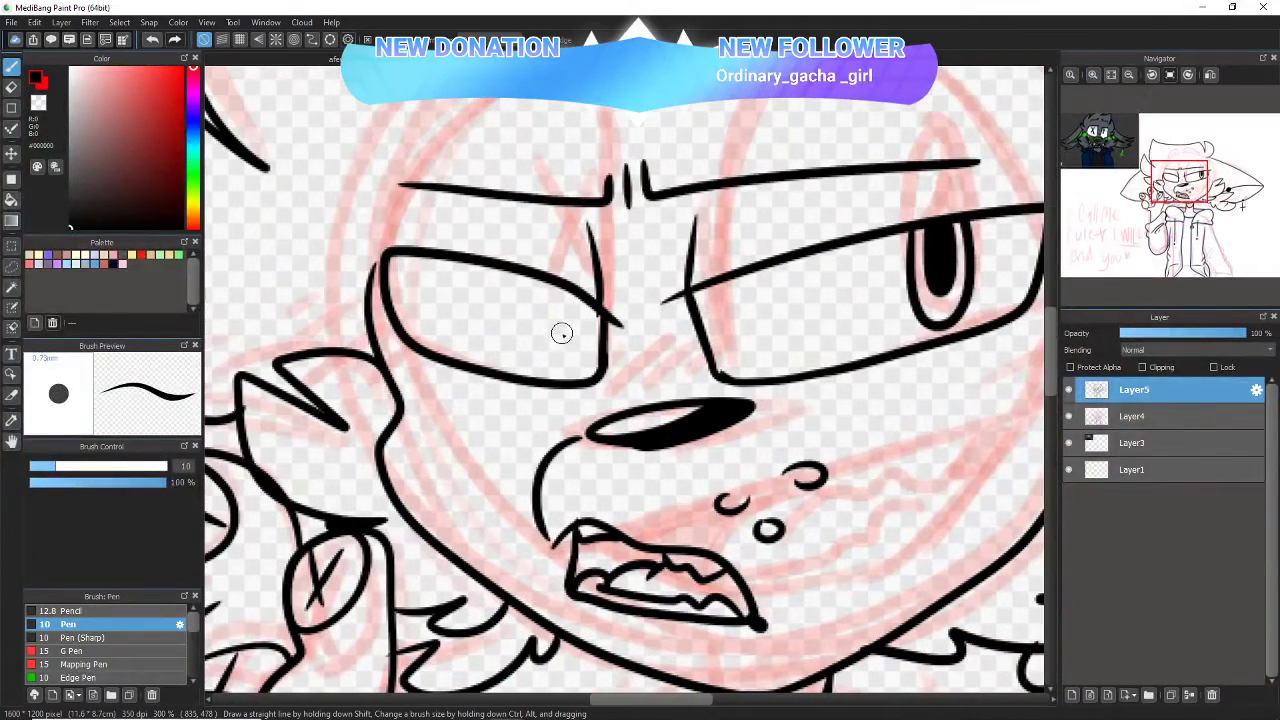
drag(573, 293, 545, 357)
drag(550, 297, 582, 366)
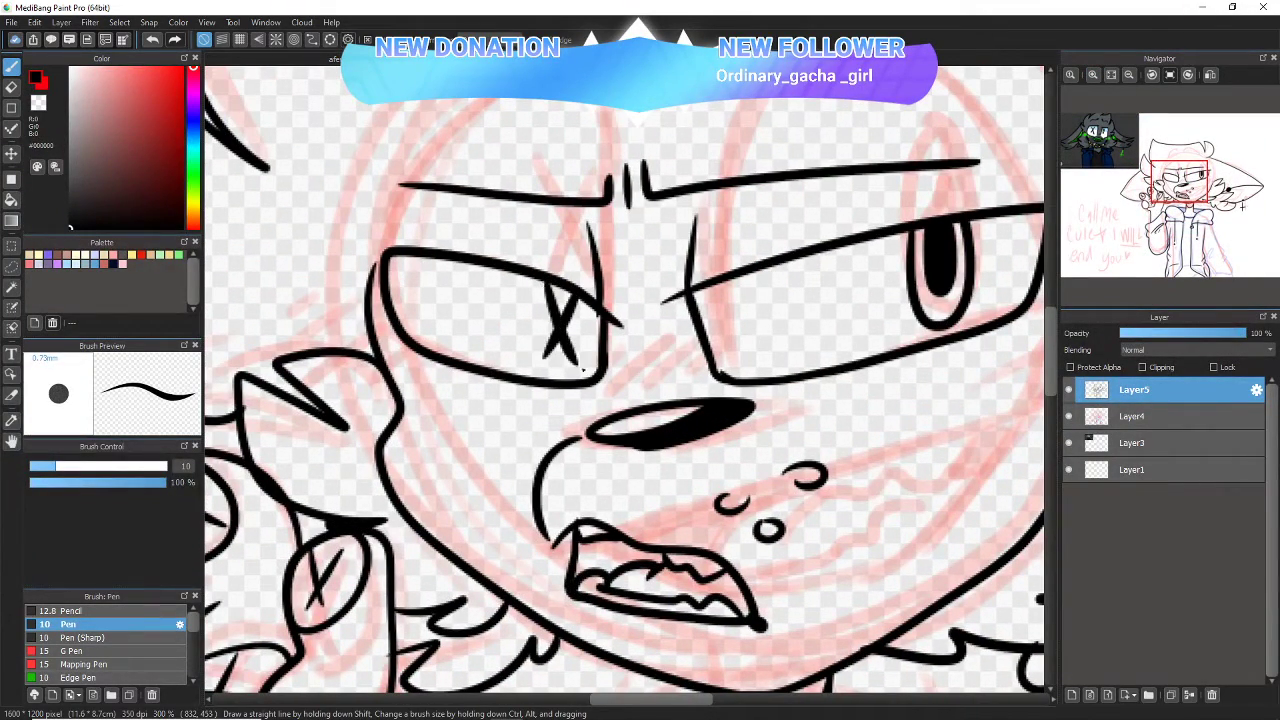
- Ink the lowered right sleeve's outer outline with two pointed folds, continuing around the cuff to the jacket's side
click(1185, 188)
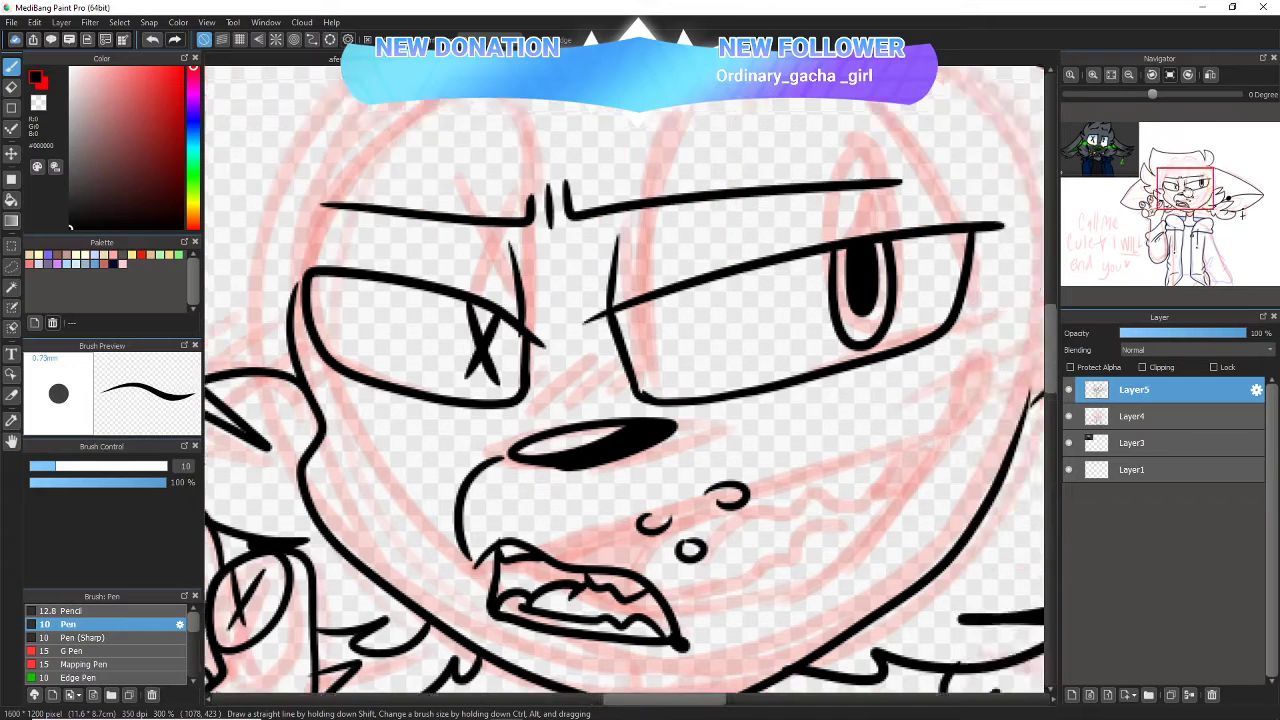
mouse_move(1188, 190)
mouse_down()
mouse_move(1221, 251)
mouse_move(1216, 238)
mouse_up()
mouse_move(485, 175)
mouse_down()
mouse_move(557, 420)
mouse_move(633, 504)
mouse_move(656, 573)
mouse_move(597, 668)
mouse_up()
mouse_move(1221, 246)
mouse_down()
mouse_move(1237, 270)
mouse_move(1223, 259)
mouse_up()
mouse_move(617, 245)
mouse_down()
mouse_move(660, 296)
mouse_move(669, 359)
mouse_move(622, 445)
mouse_up()
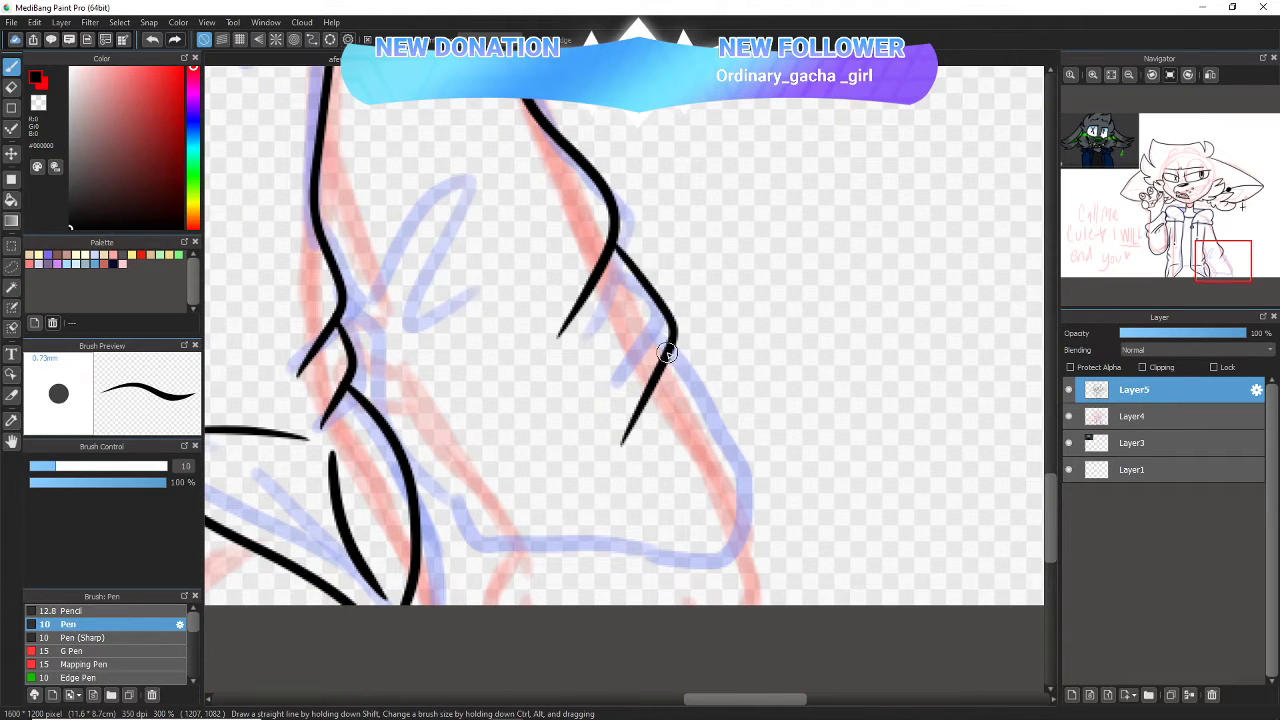
mouse_move(669, 355)
mouse_down()
mouse_move(757, 500)
mouse_move(737, 564)
mouse_move(420, 548)
mouse_move(407, 495)
mouse_up()
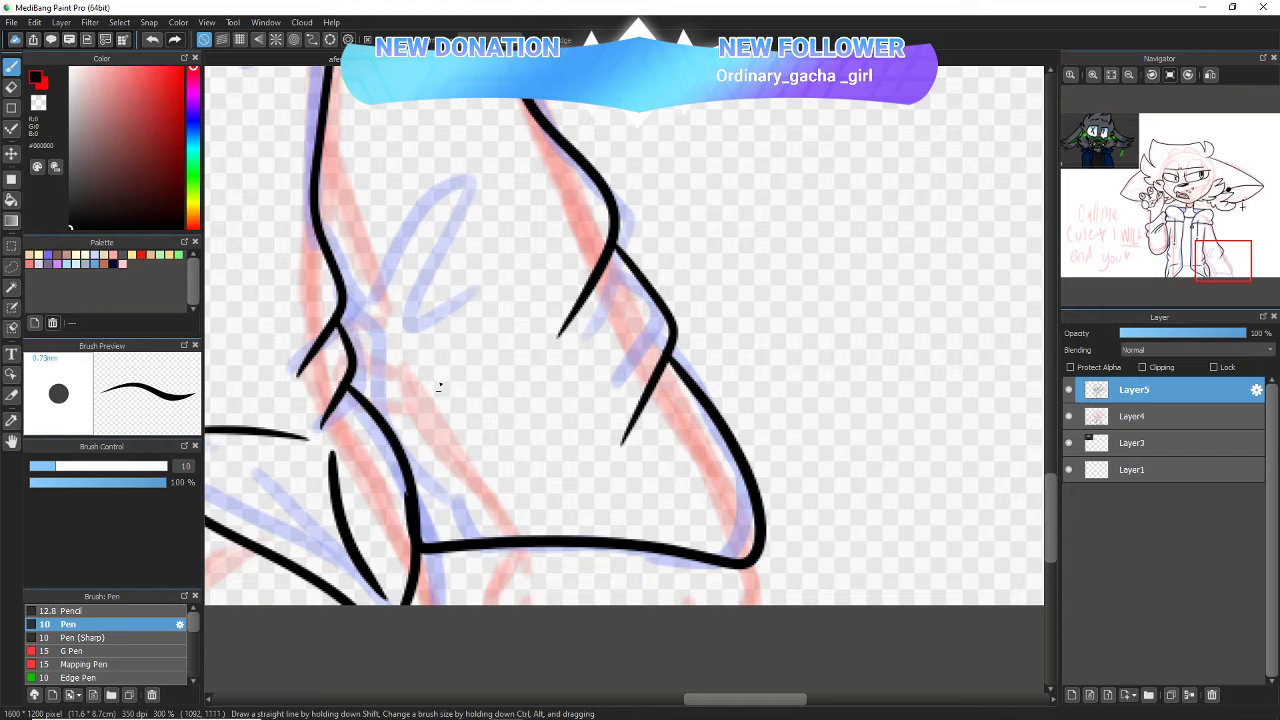
- Ink the right sleeve's inner edge and elbow creases, and add the wrist sides with short fur strokes below the cuff
drag(345, 270, 370, 408)
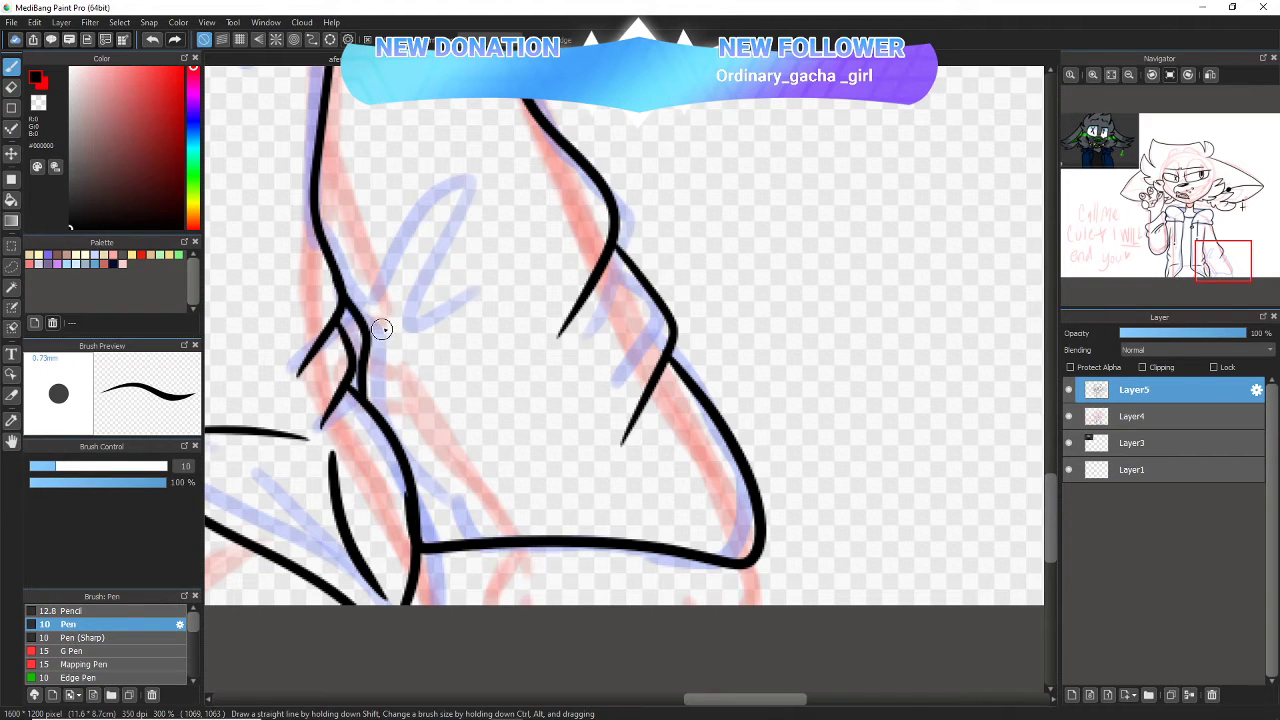
mouse_move(382, 329)
mouse_down()
mouse_move(423, 309)
mouse_move(433, 316)
mouse_move(420, 339)
mouse_up()
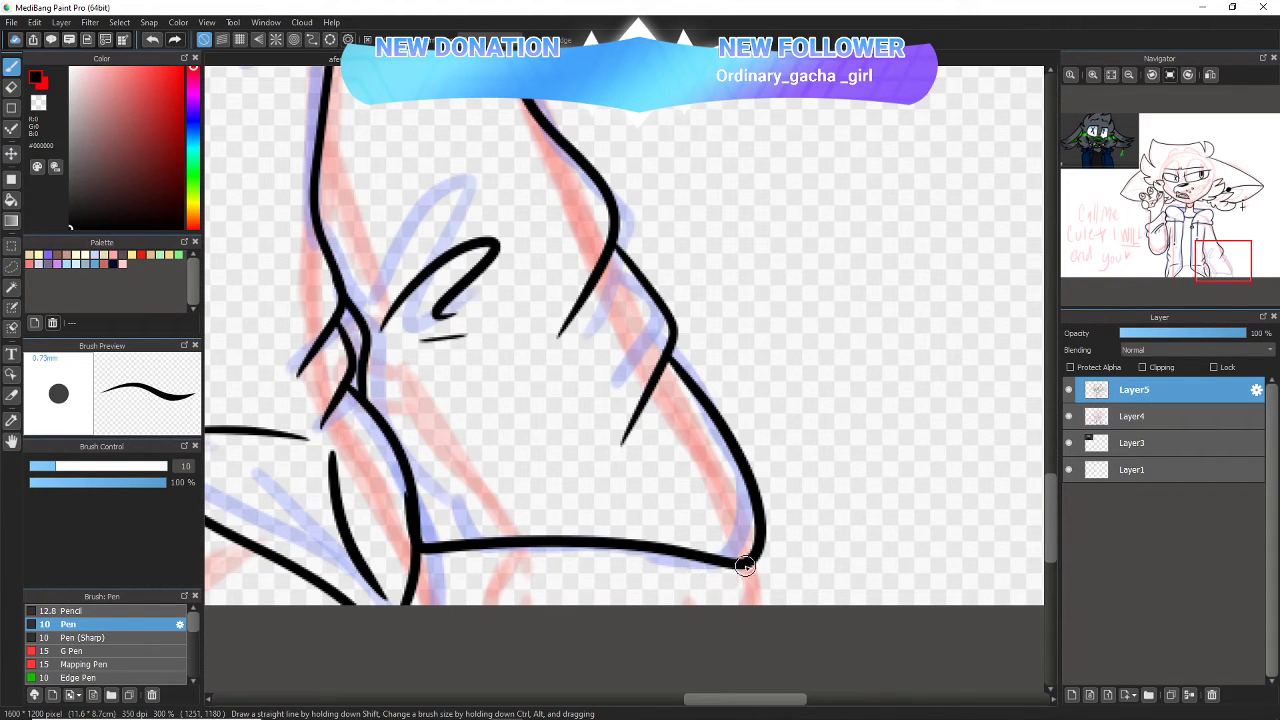
mouse_move(743, 566)
mouse_down()
mouse_move(727, 612)
mouse_move(610, 608)
mouse_up()
drag(433, 550, 437, 603)
drag(458, 578, 465, 601)
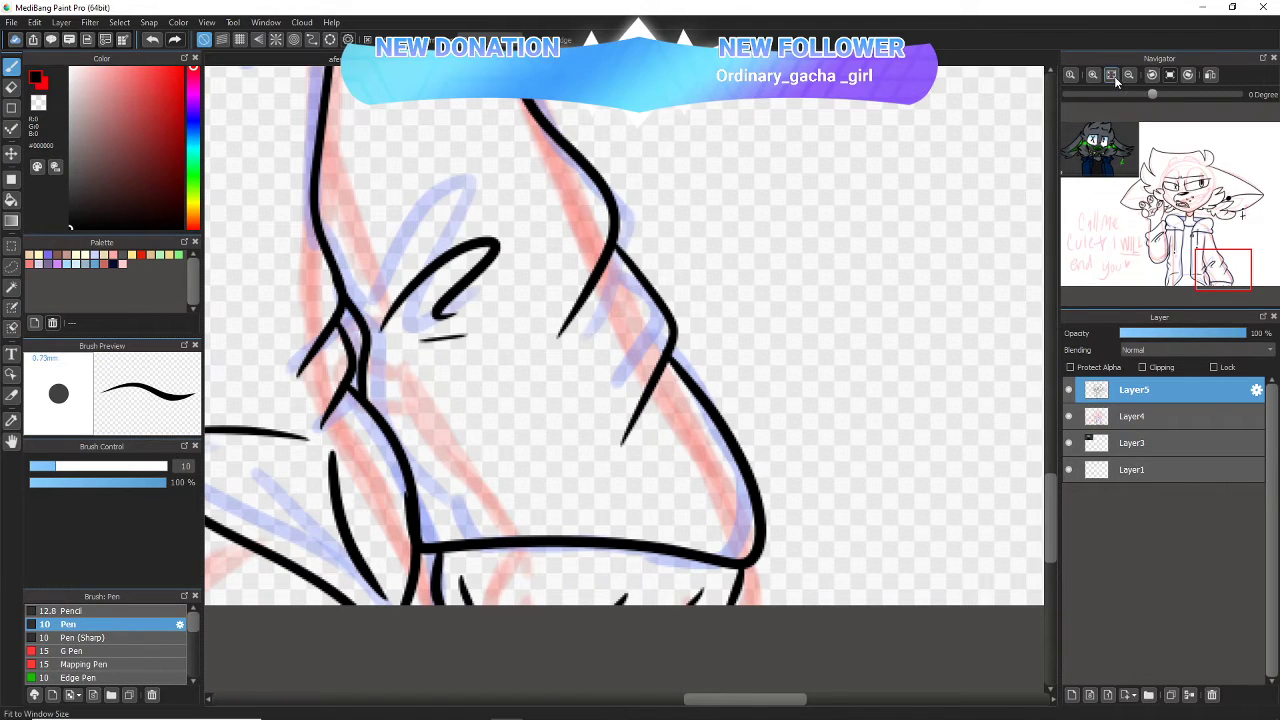
- Hide the red and blue sketch on Layer4 to leave only the line art and reference image
click(1115, 79)
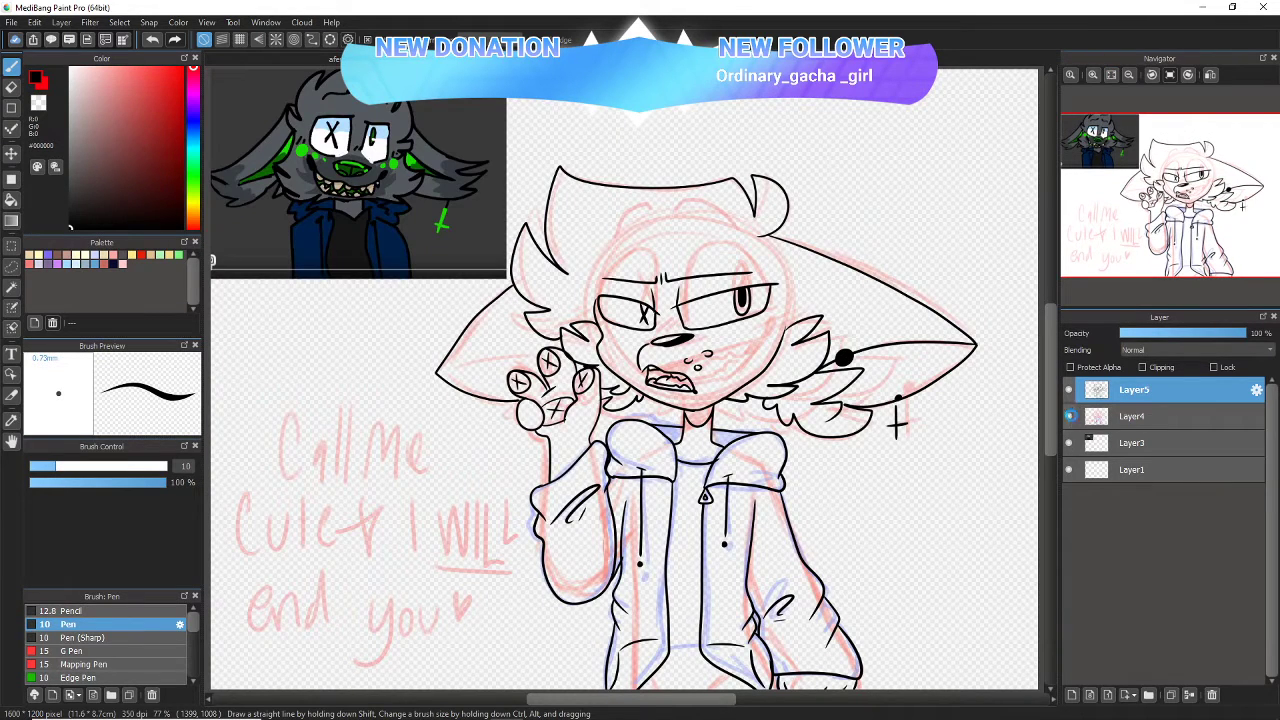
click(1070, 416)
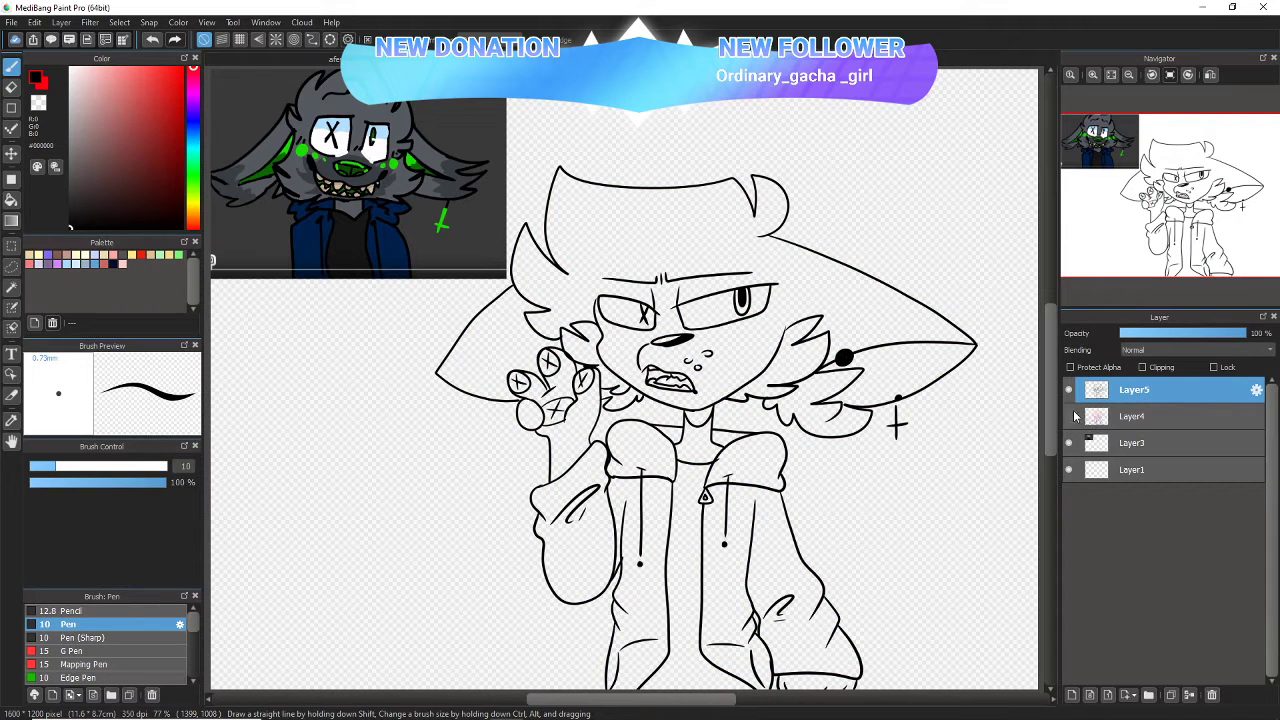
mouse_move(1117, 289)
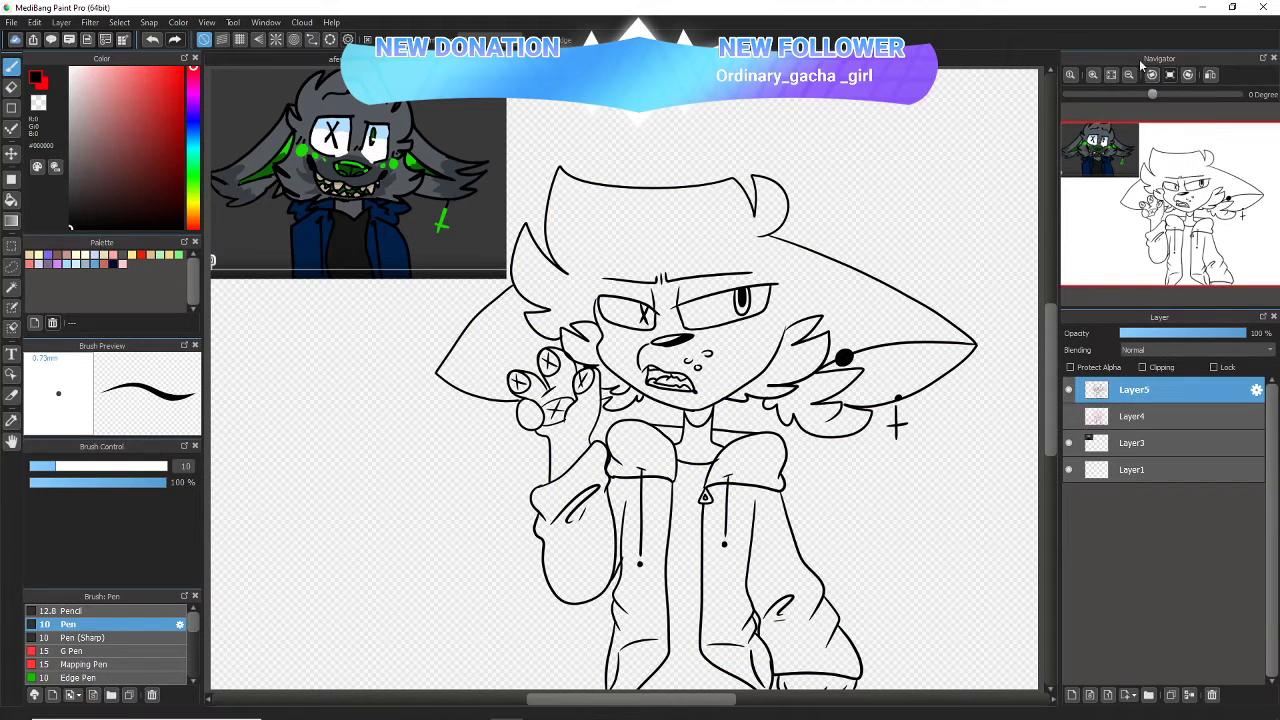
- Draw diagonal blush hatching across the nose bridge and on both cheeks beside the eyes
click(1093, 74)
scroll(593, 290, up, 2)
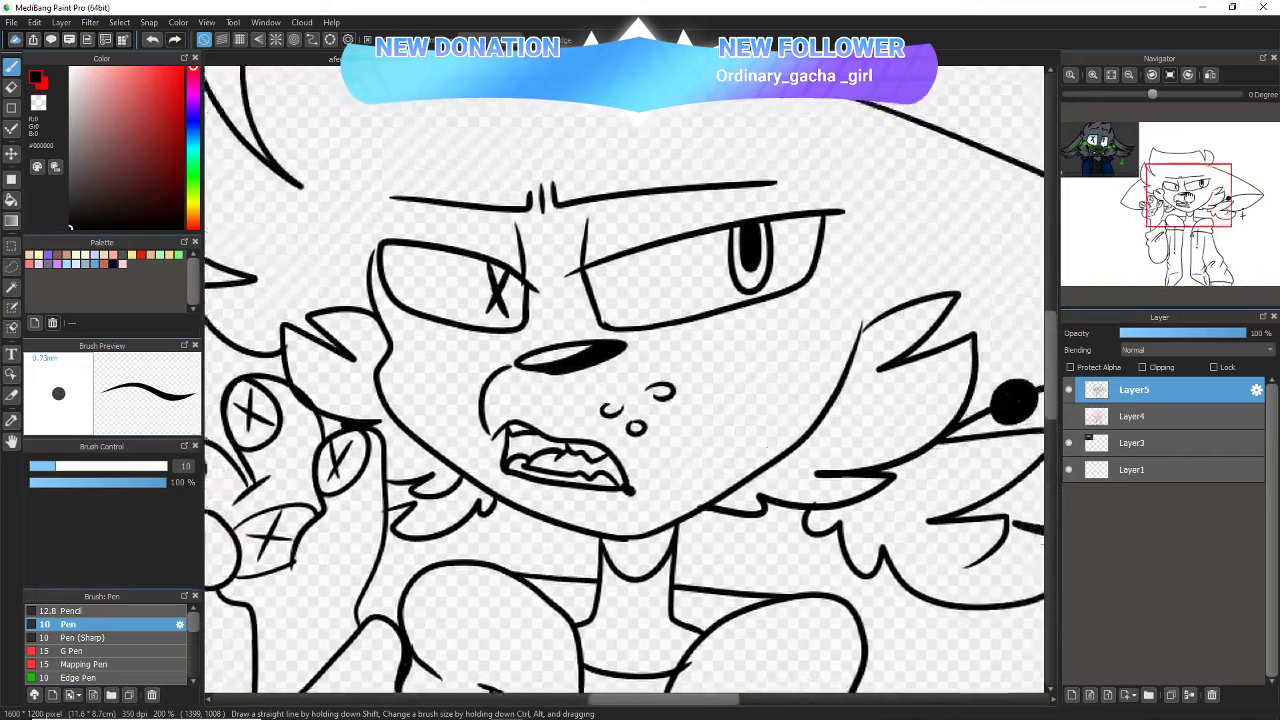
drag(590, 285, 542, 350)
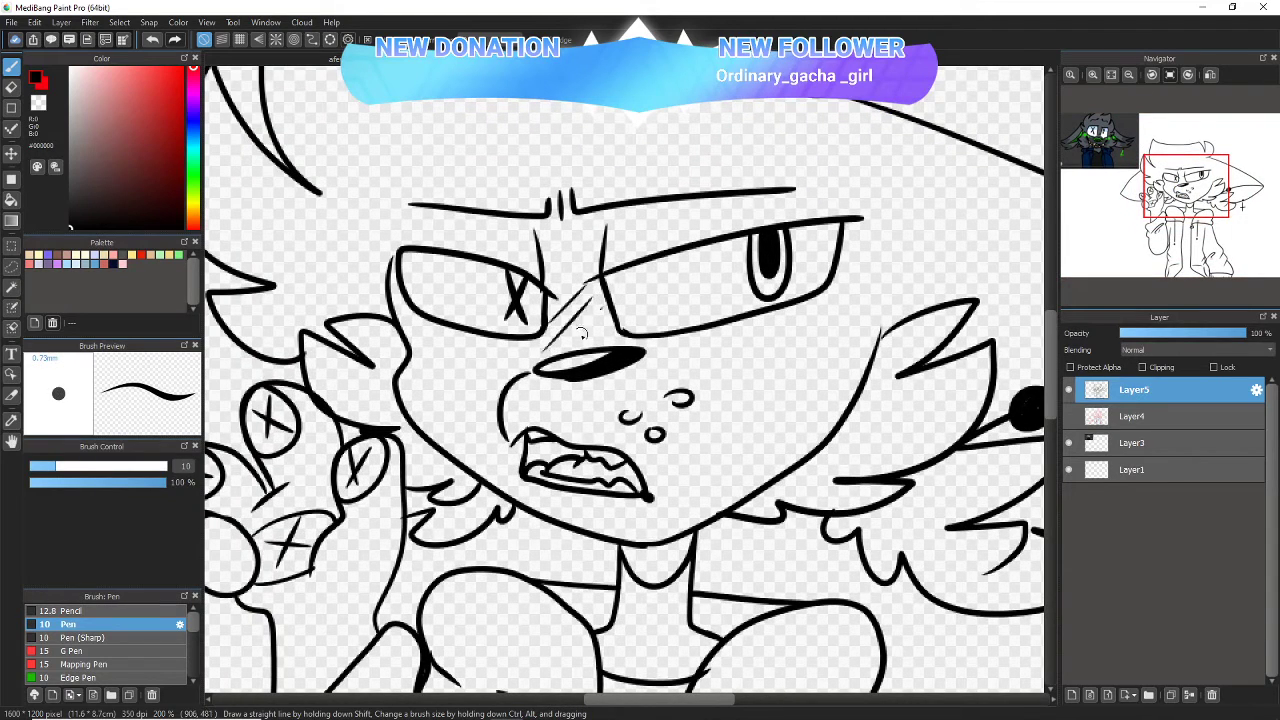
drag(570, 293, 556, 309)
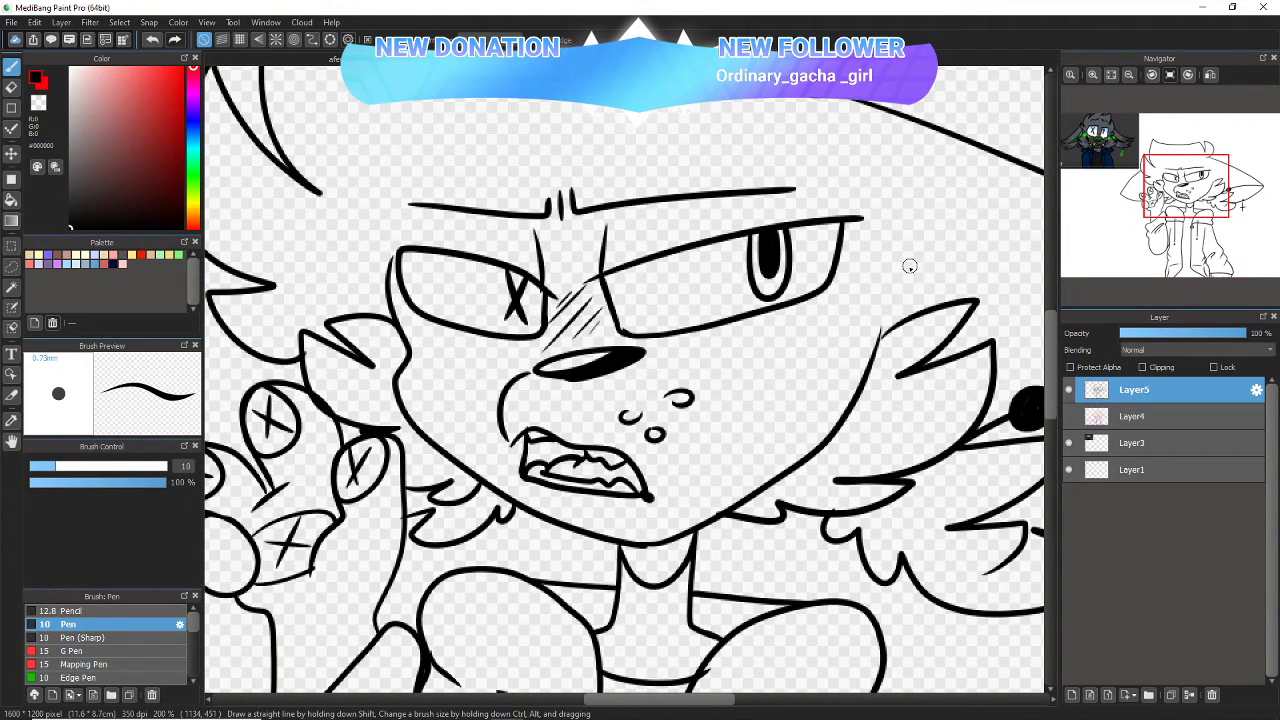
mouse_move(908, 266)
mouse_down()
mouse_move(810, 331)
mouse_move(843, 326)
mouse_up()
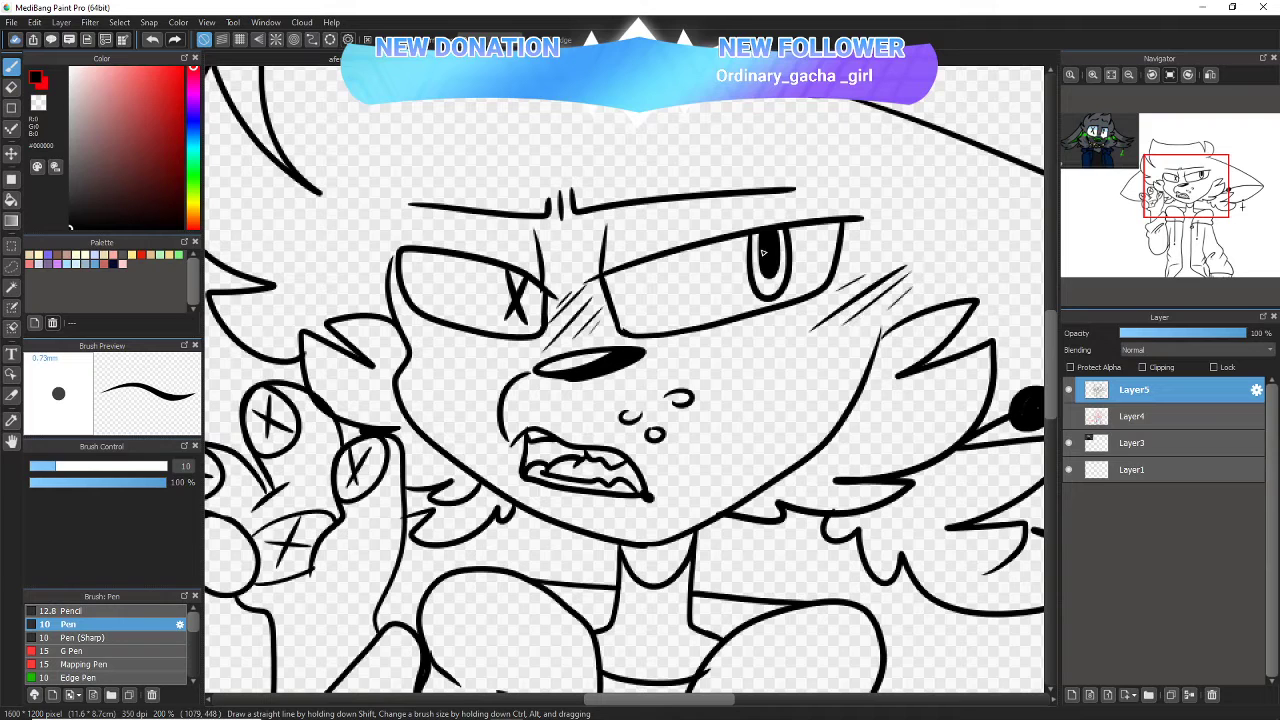
drag(395, 326, 362, 347)
- Fill the curved shadow under the chin with black using the Bucket tool, undoing and repeating the fill once
click(11, 200)
drag(347, 40, 372, 40)
click(655, 564)
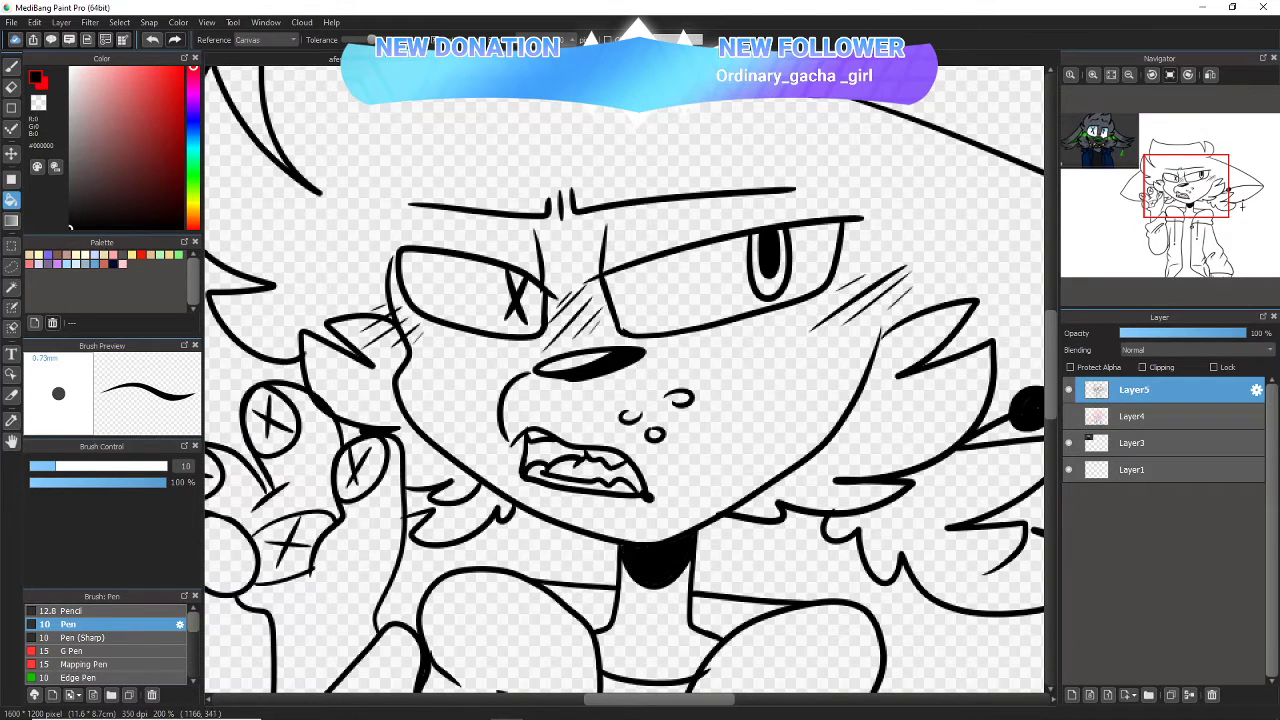
click(152, 39)
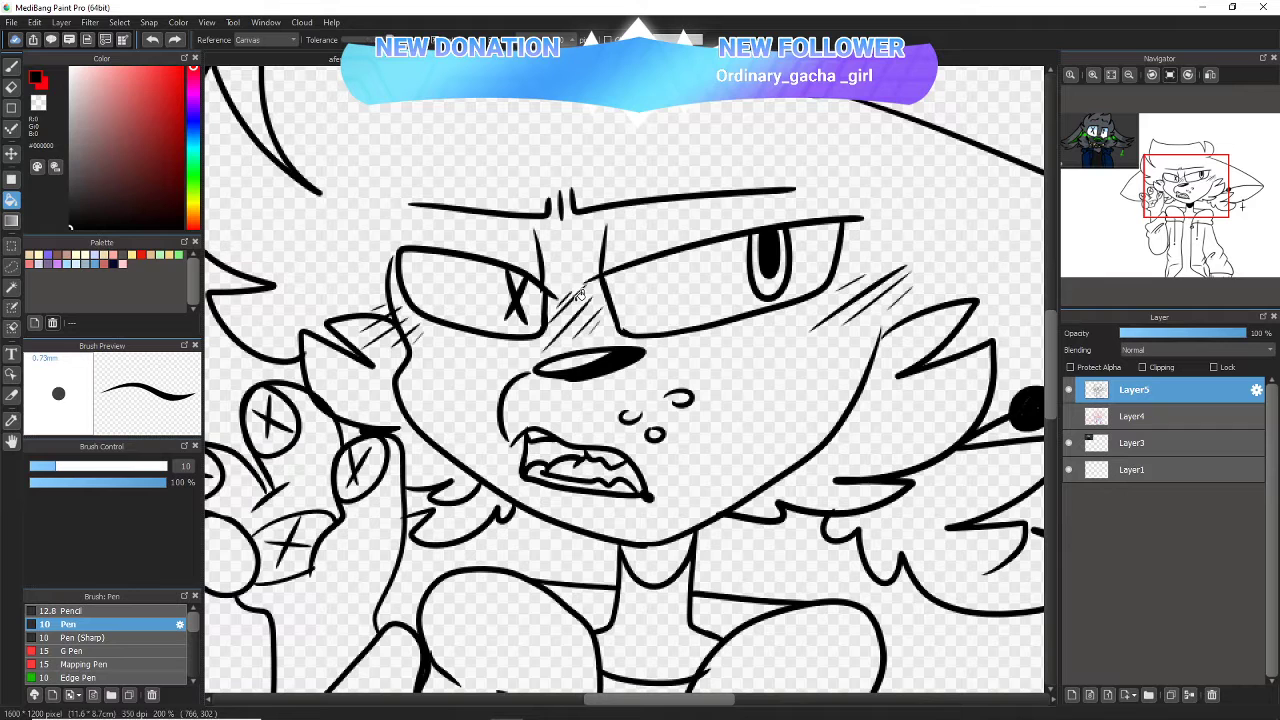
click(655, 562)
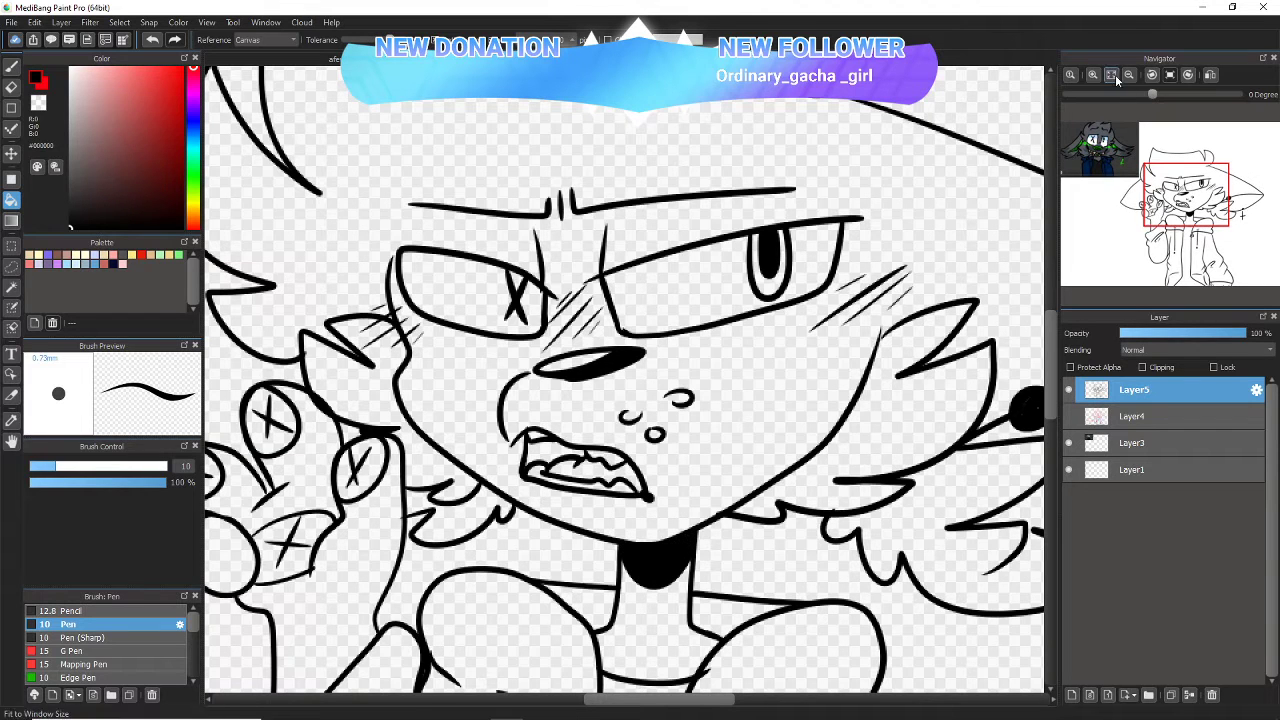
- Fill the left ear, the fur beside the raised paw and both hood gaps beside the neck black, also trying the lowered sleeve's opening
click(1110, 76)
click(505, 345)
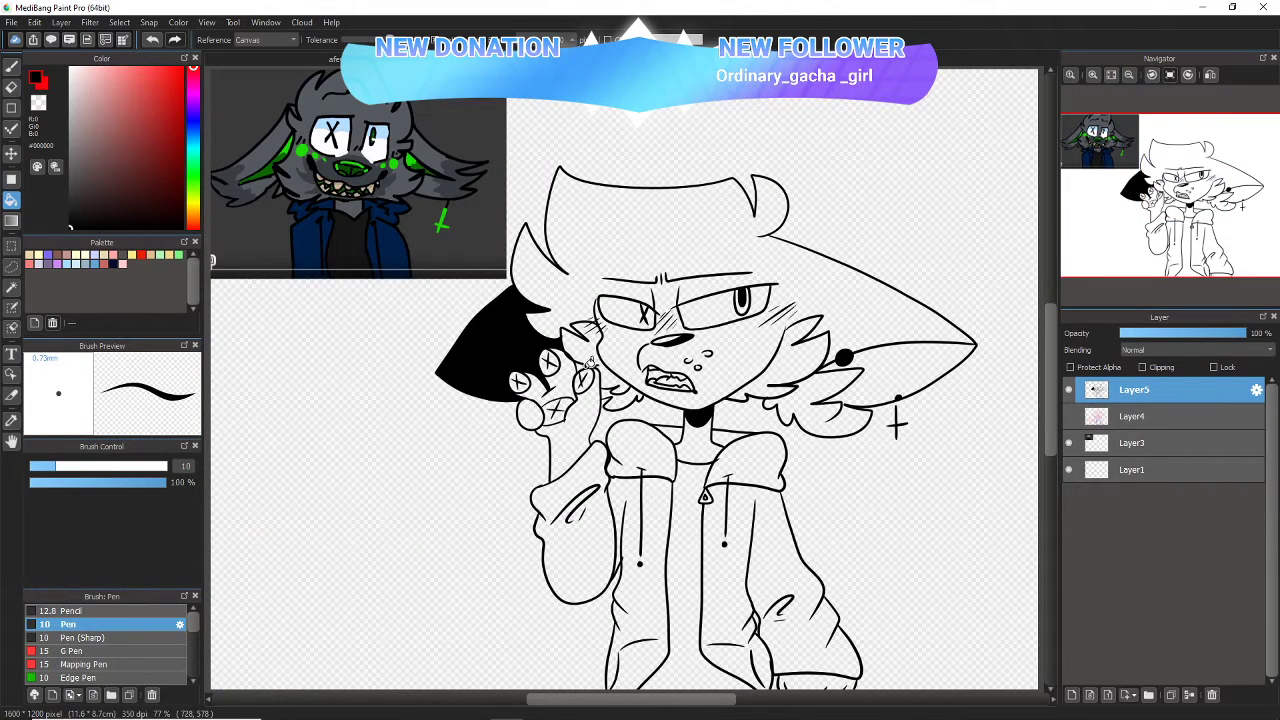
click(630, 390)
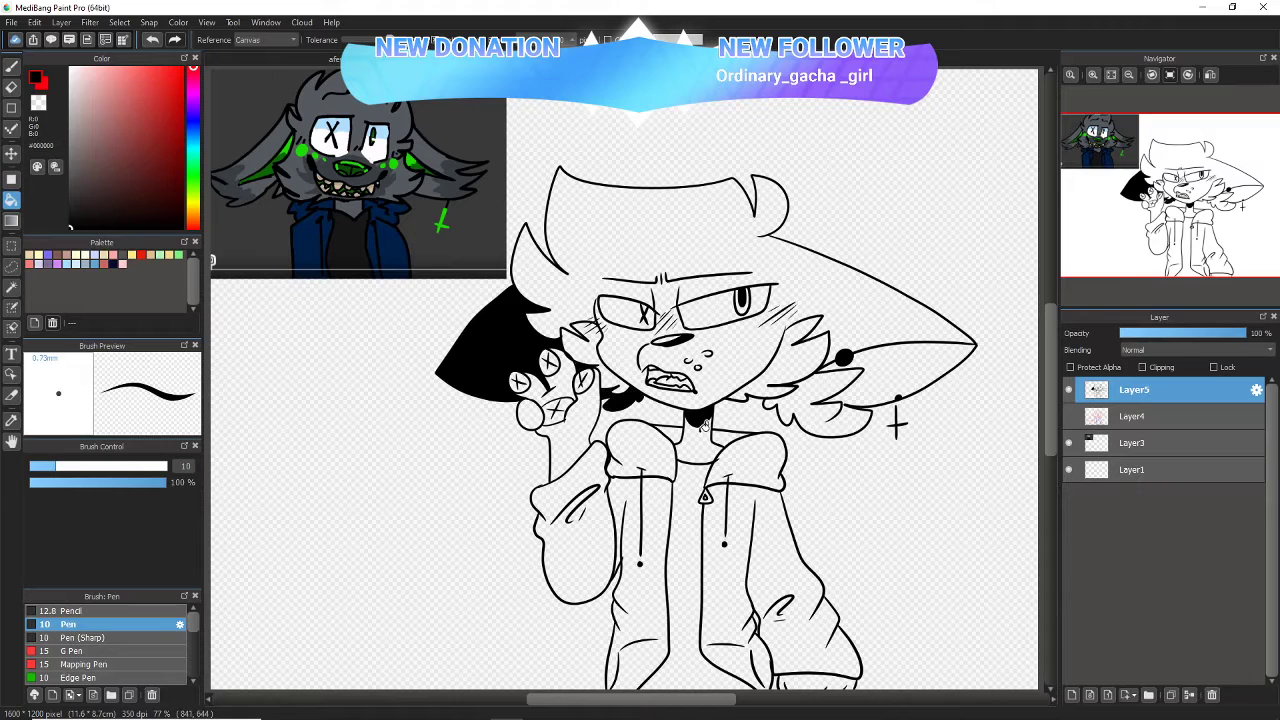
click(810, 675)
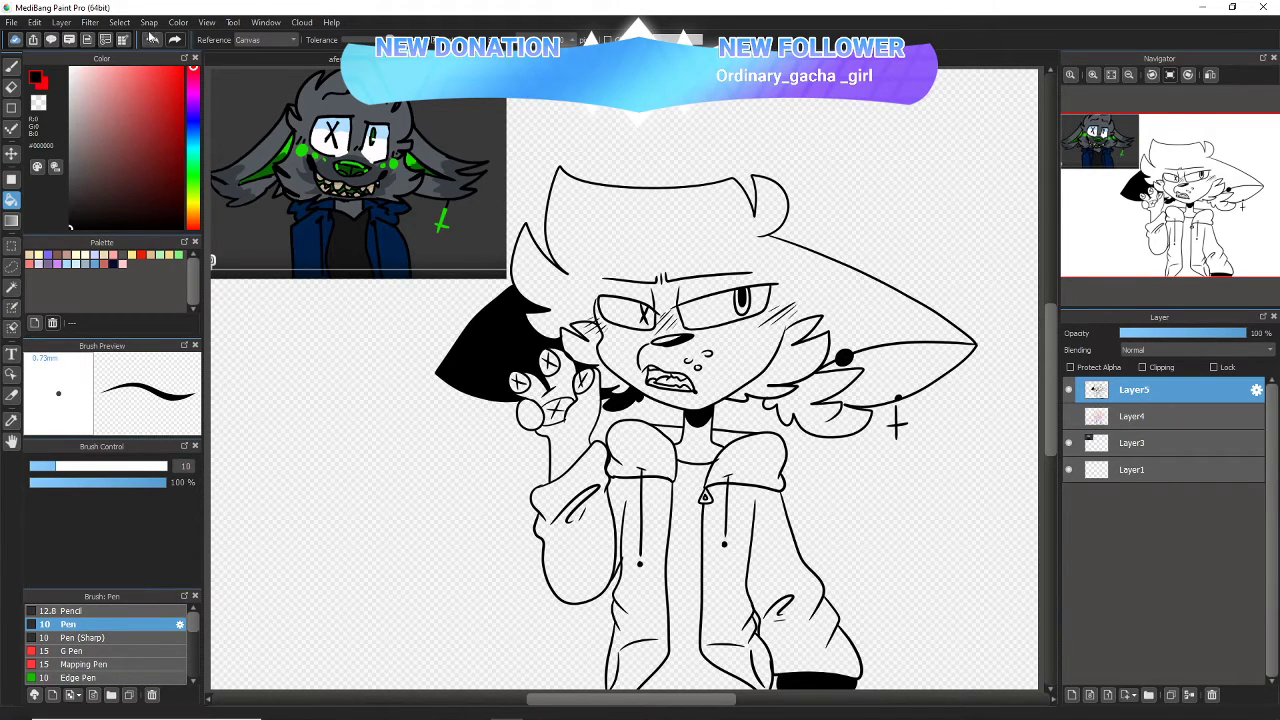
click(680, 428)
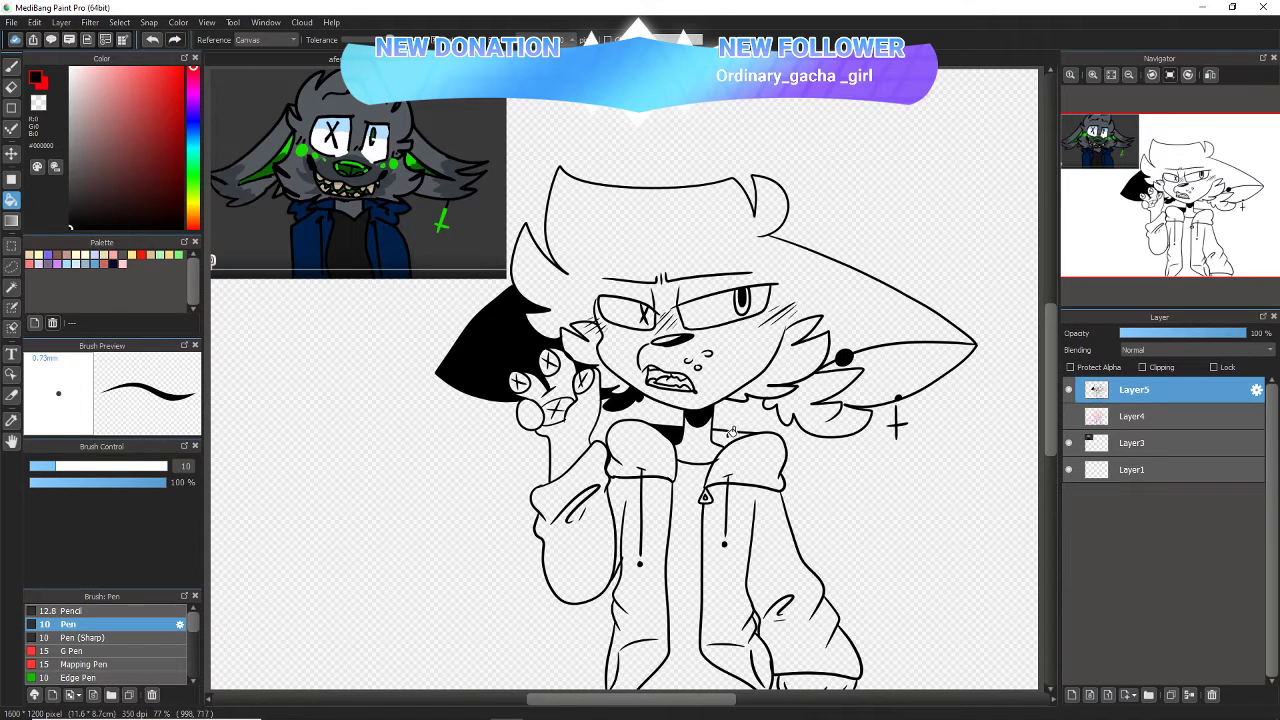
click(732, 432)
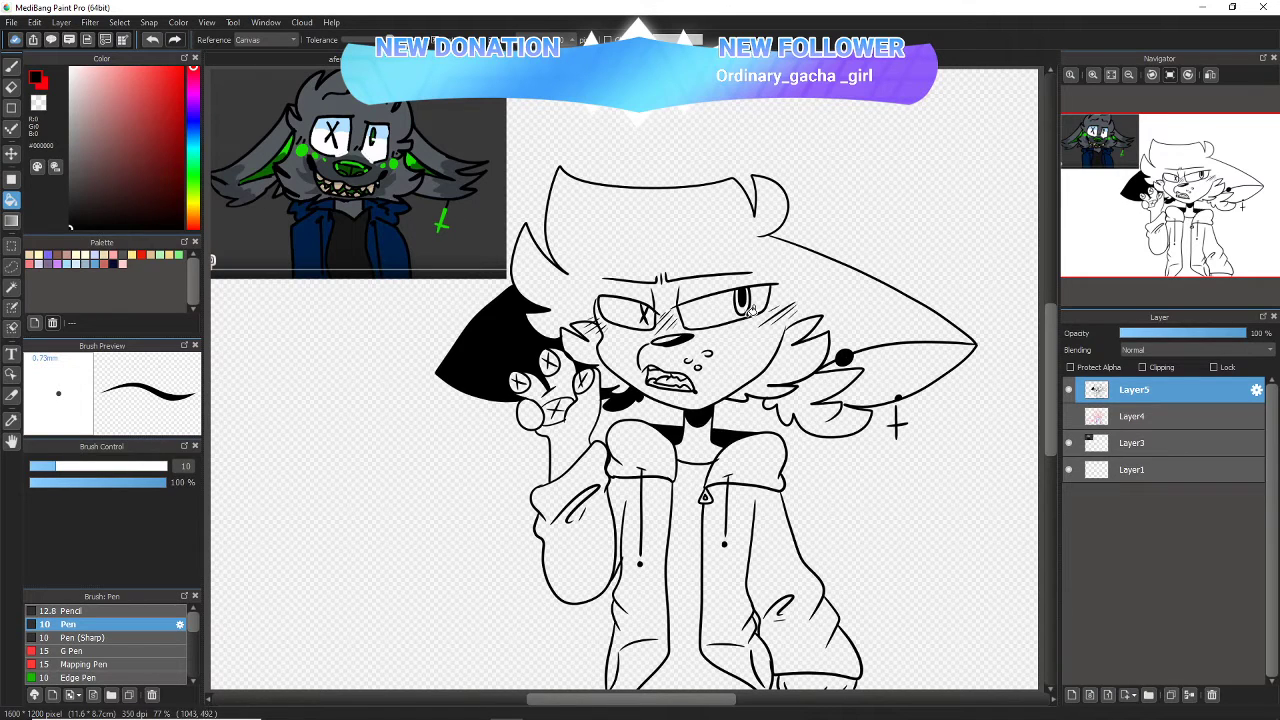
- Add a new layer directly beneath Layer5 and hide the reference image on Layer3
click(1157, 414)
click(1066, 469)
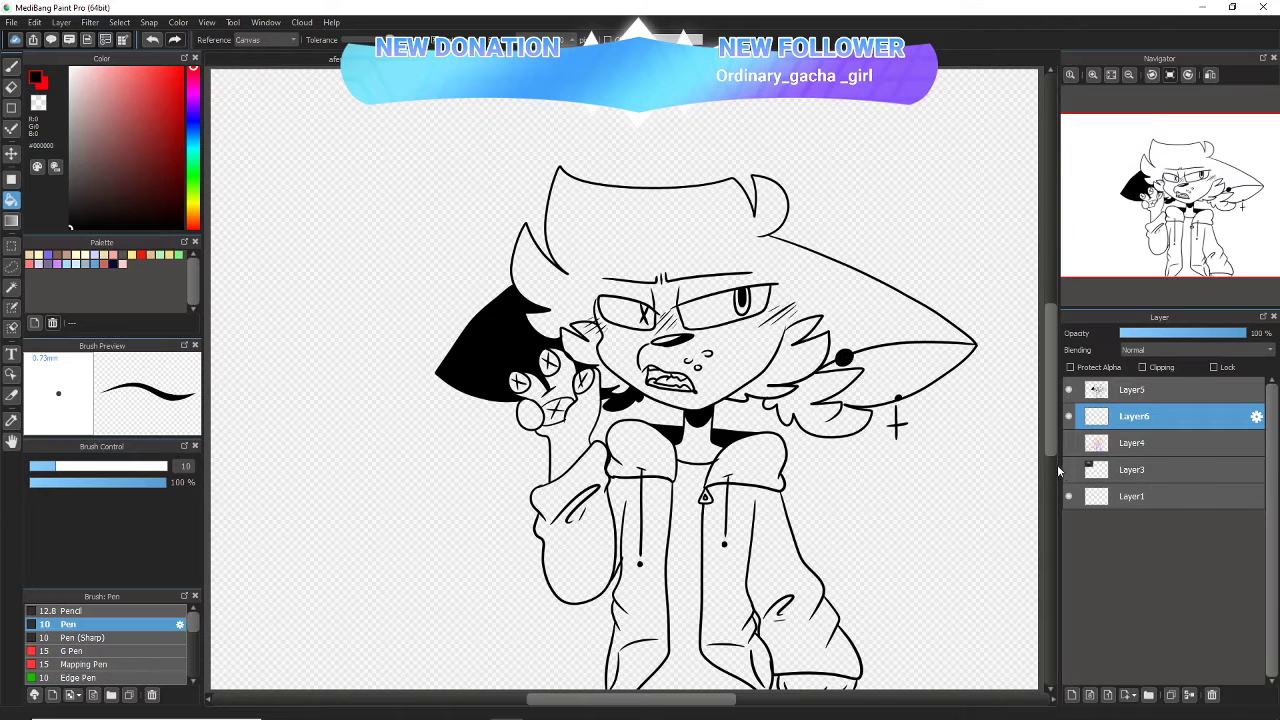
- Select the background around the character with the Magic Wand, adding the gaps beside the neck and between the jacket and lowered sleeve
click(12, 287)
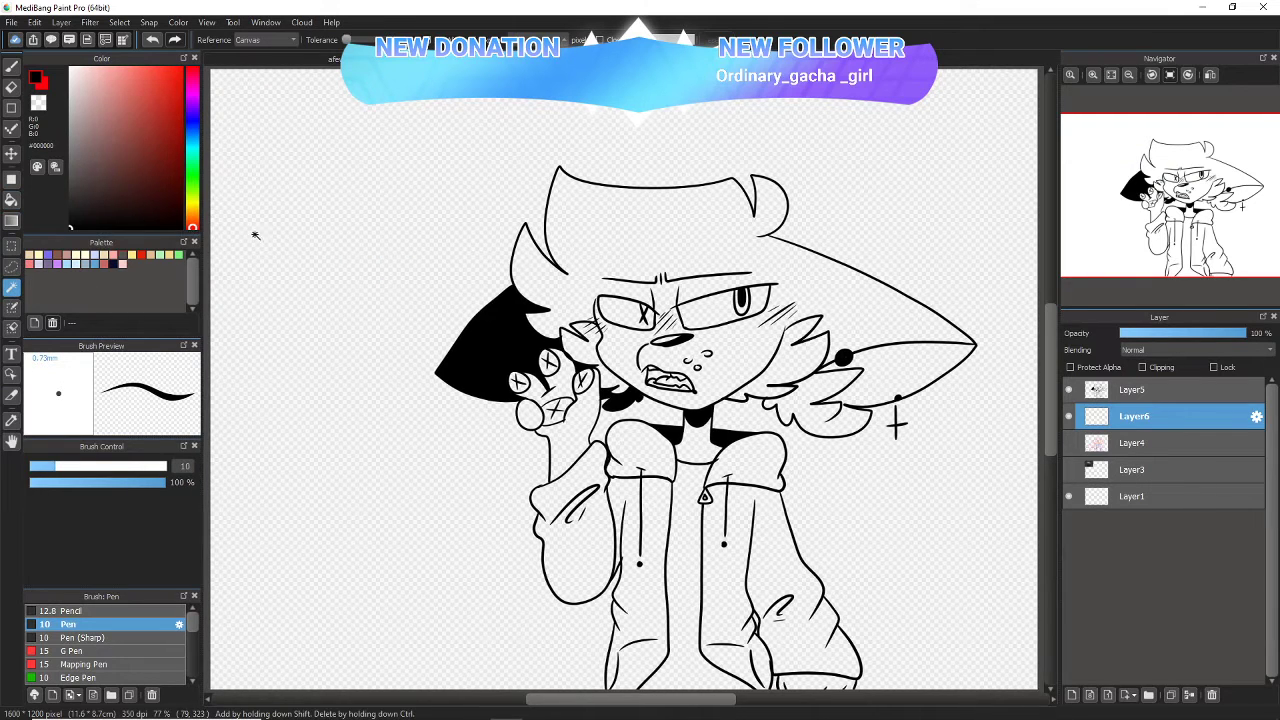
click(283, 251)
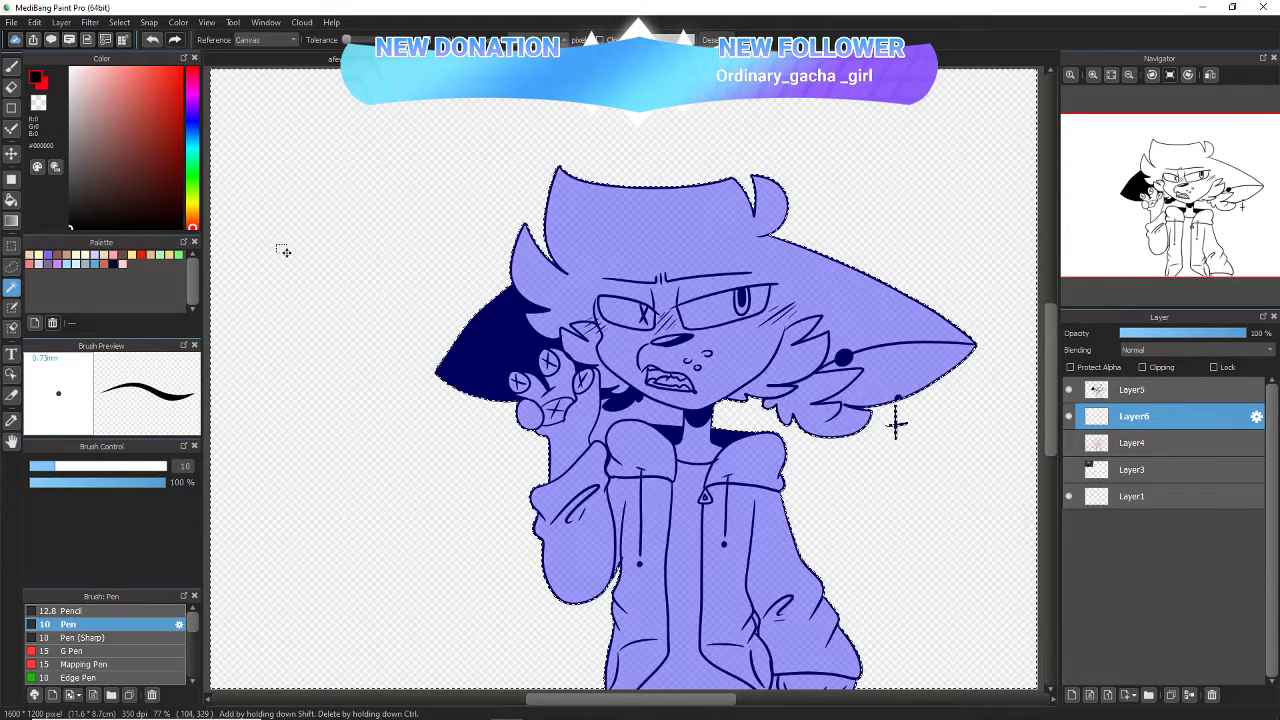
shift+click(642, 408)
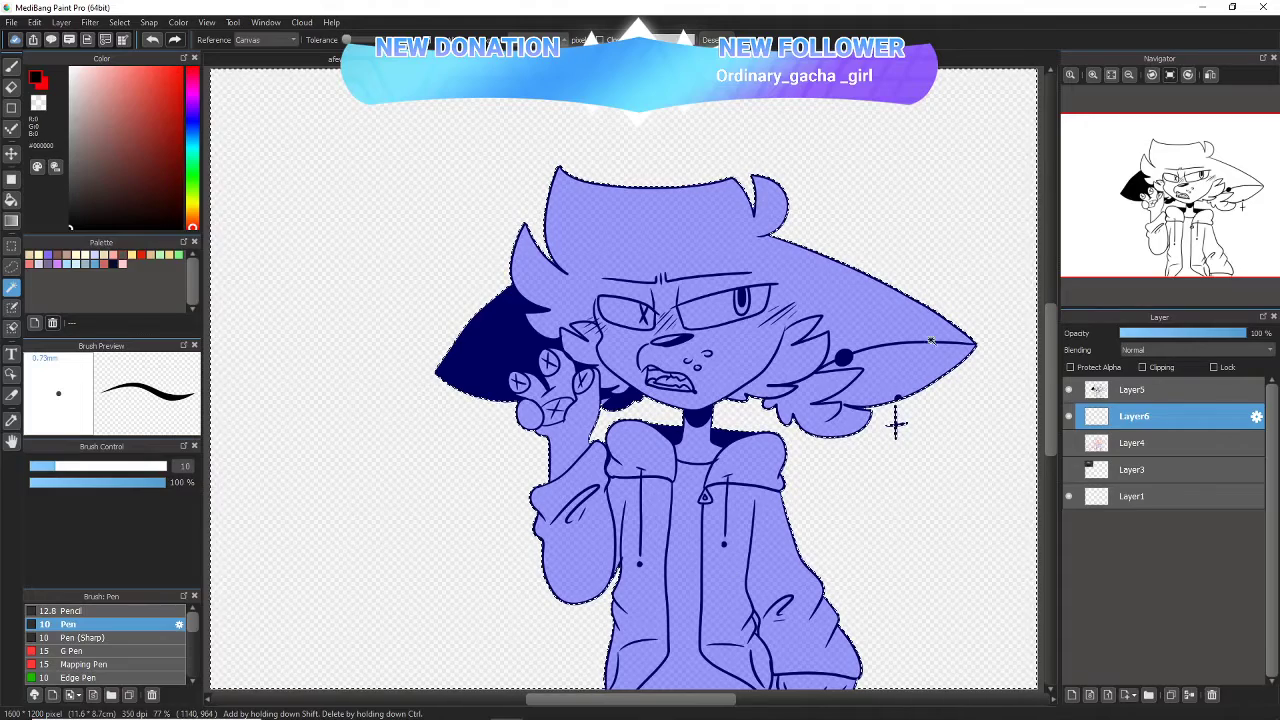
click(1093, 75)
click(1093, 75)
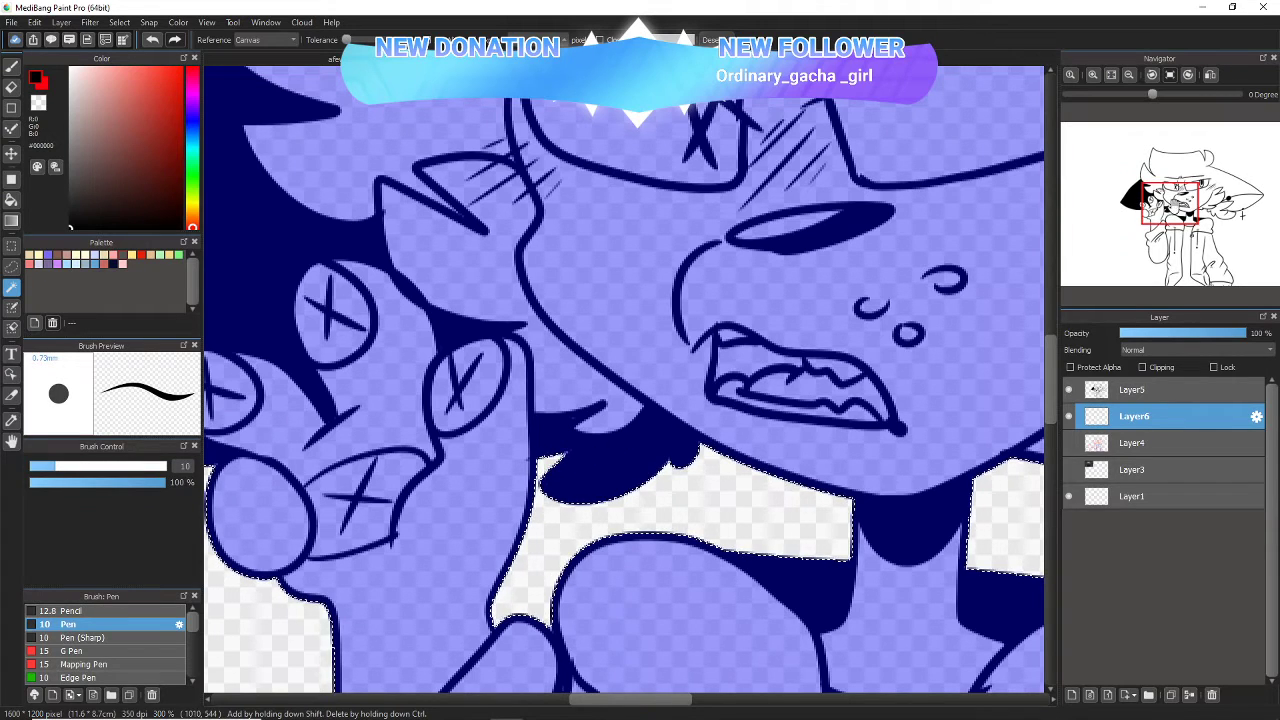
drag(1168, 202, 1202, 265)
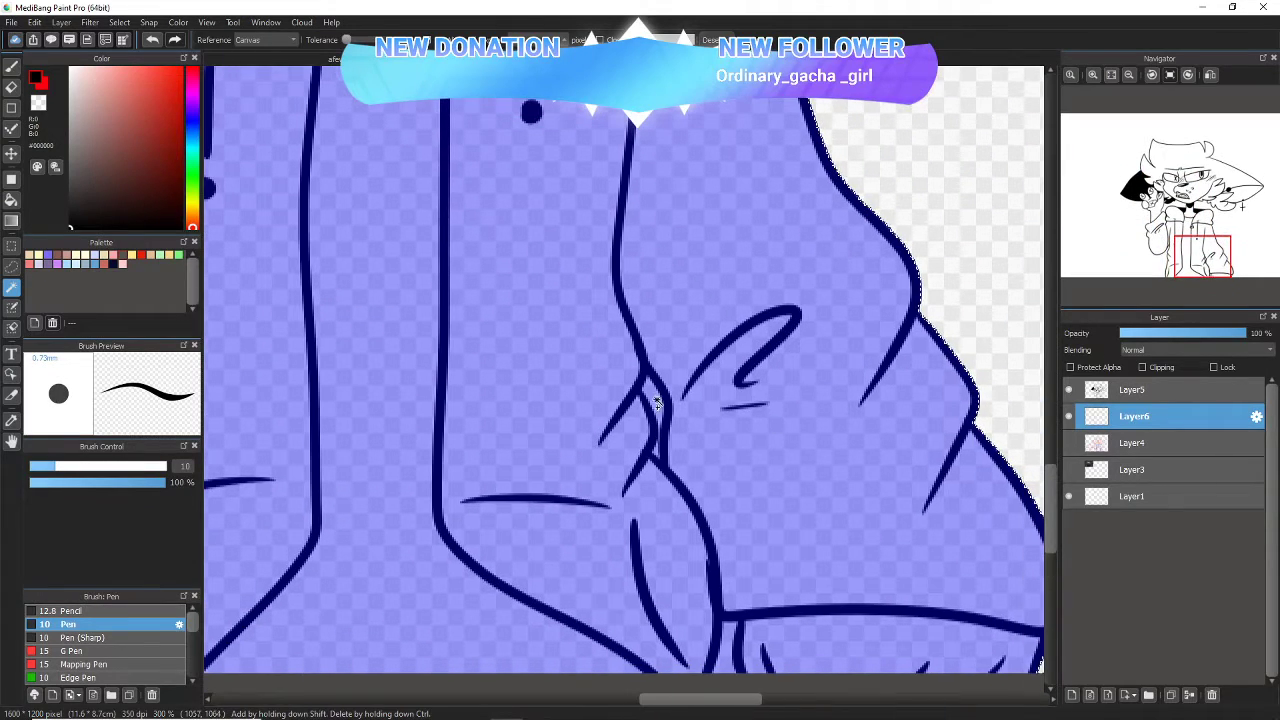
shift+click(726, 661)
click(1109, 76)
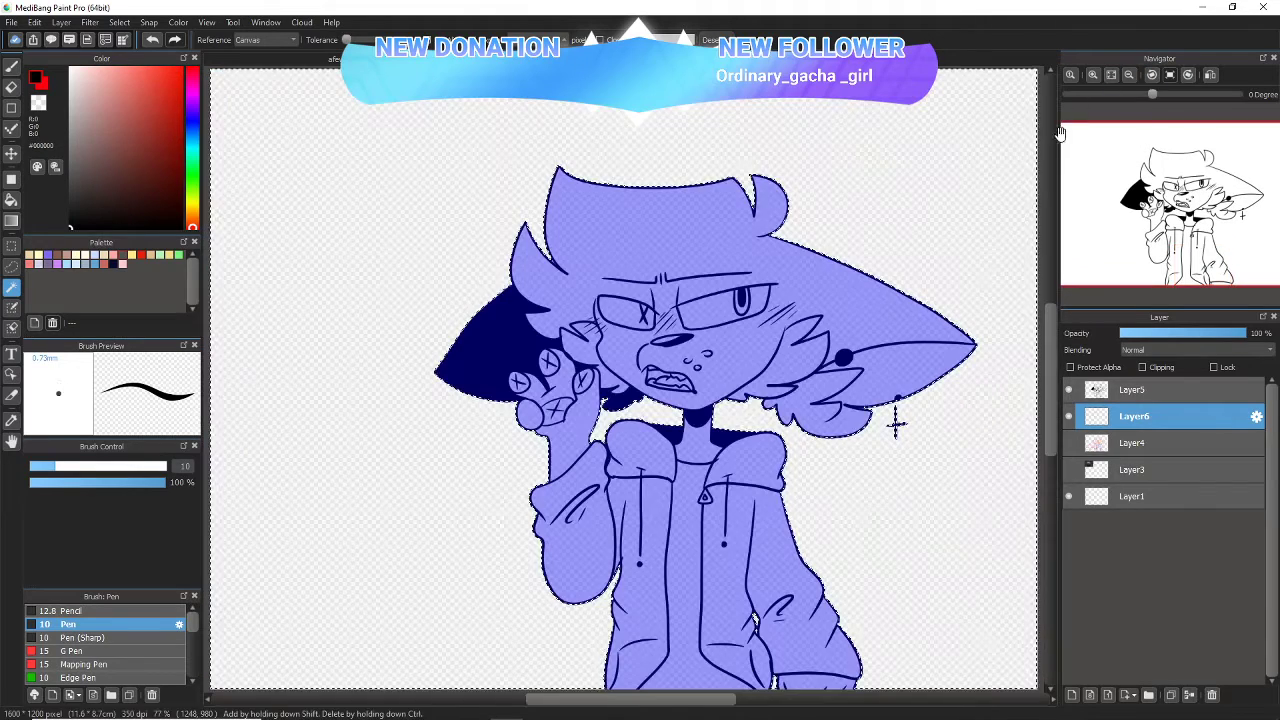
- Undo the accidental shift of the selection and invert it to cover the character instead of the background
drag(814, 197, 778, 188)
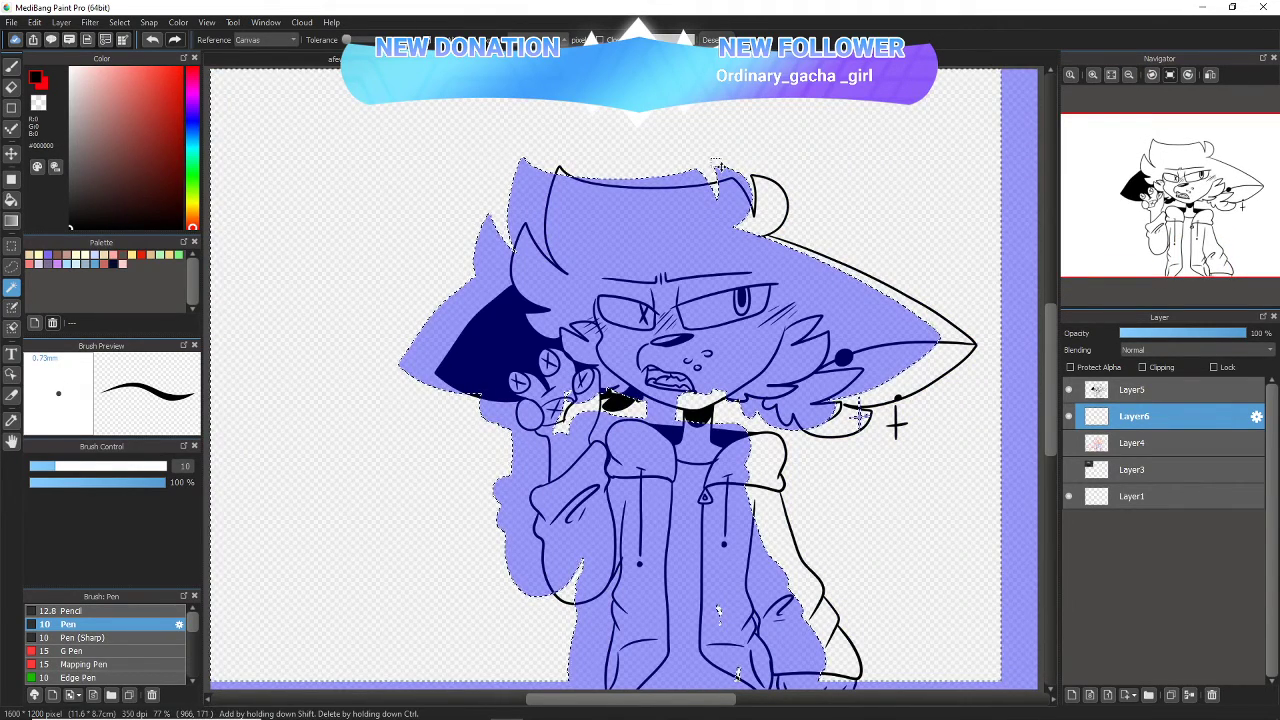
click(152, 39)
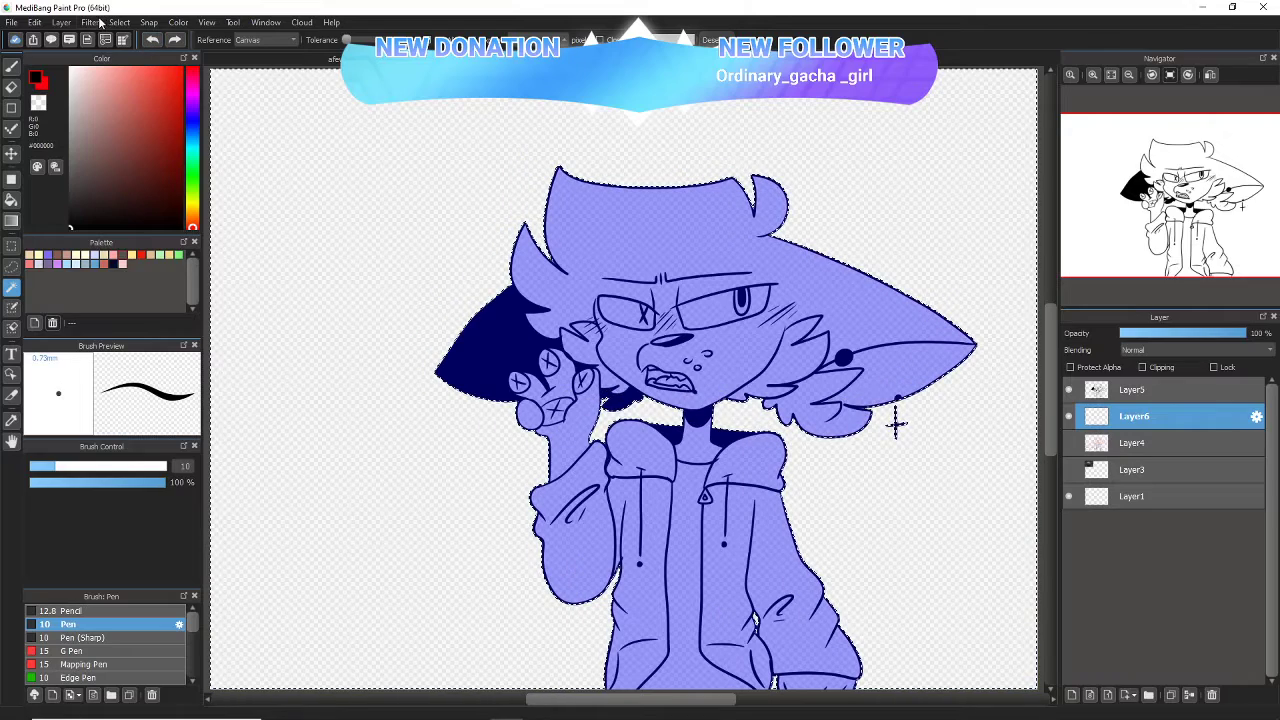
click(115, 23)
click(140, 82)
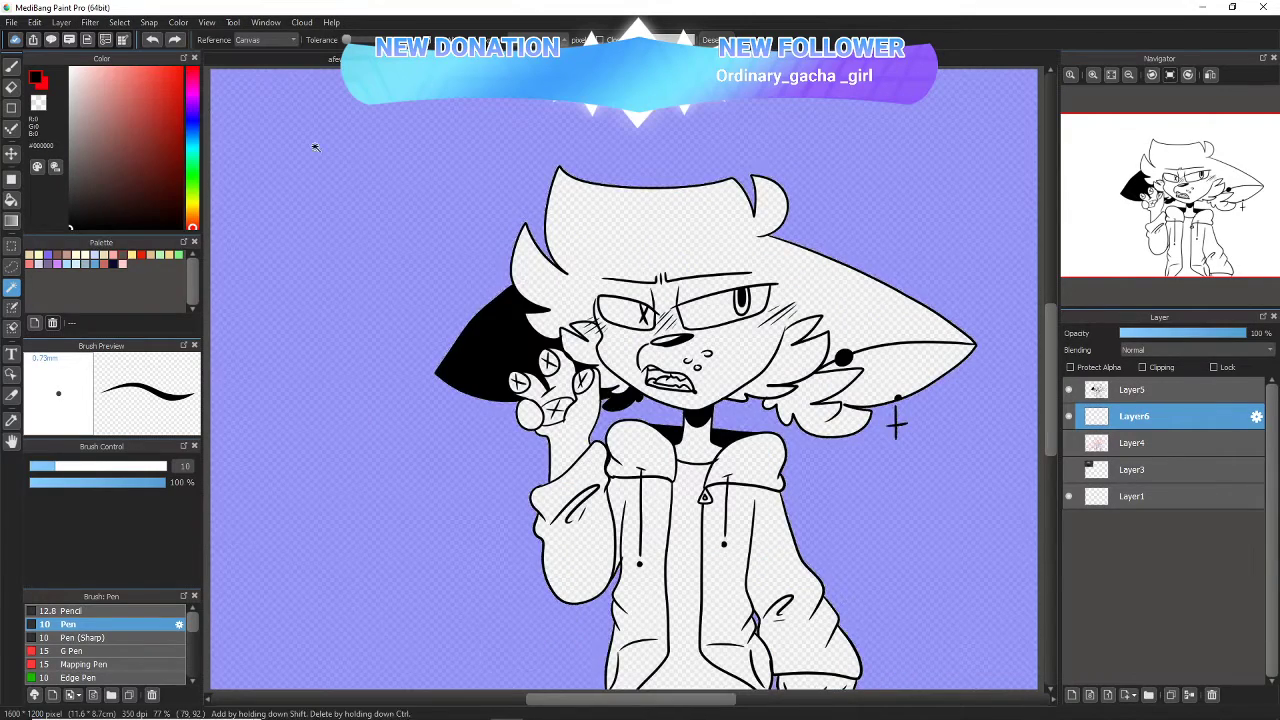
- Turn off the highlight outside the selection and show the reference image on Layer3
click(127, 25)
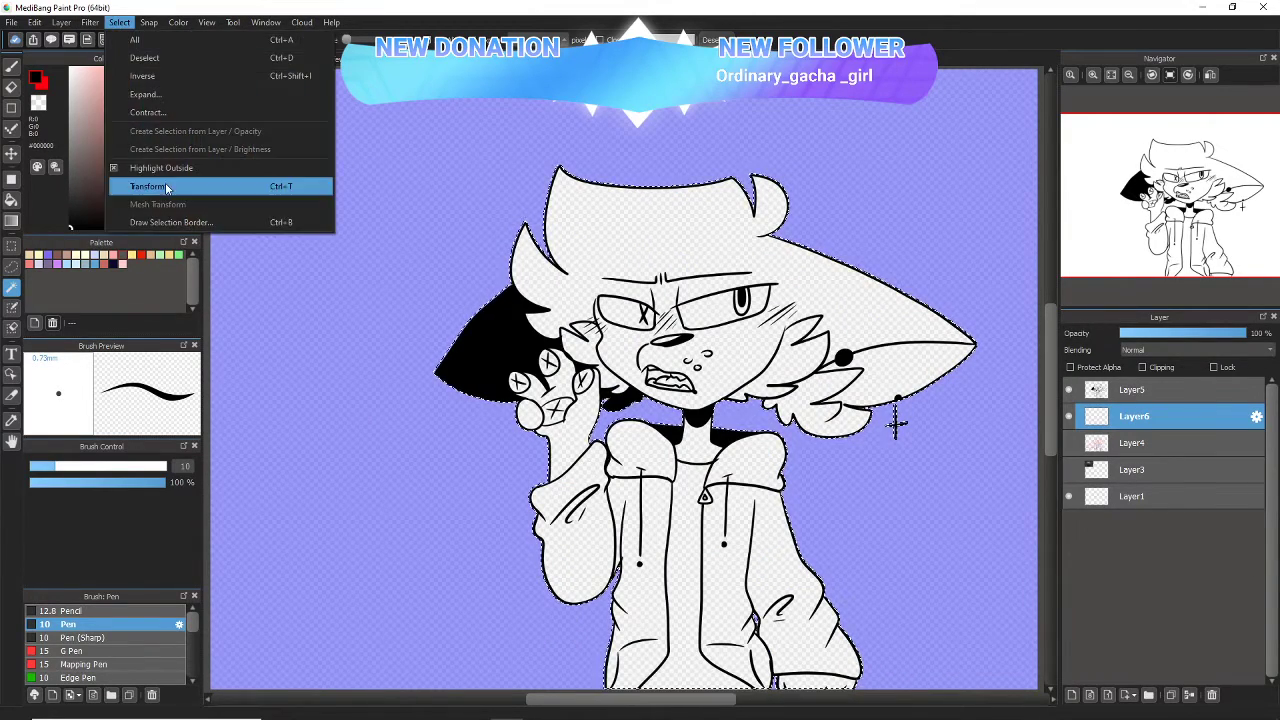
click(163, 169)
click(1068, 470)
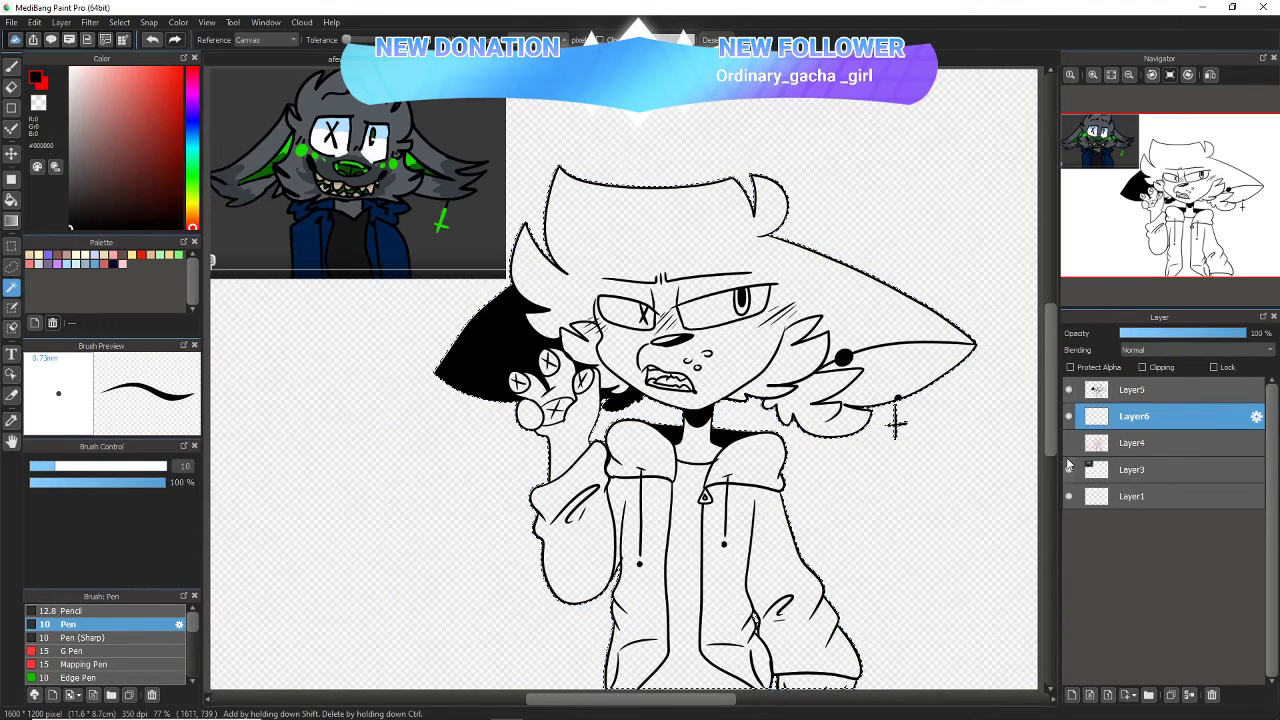
- Paint the whole selected character grey #555A5F, sampled from the reference's fur, using the Pen at size 543 on Layer6
click(11, 65)
click(490, 38)
click(490, 294)
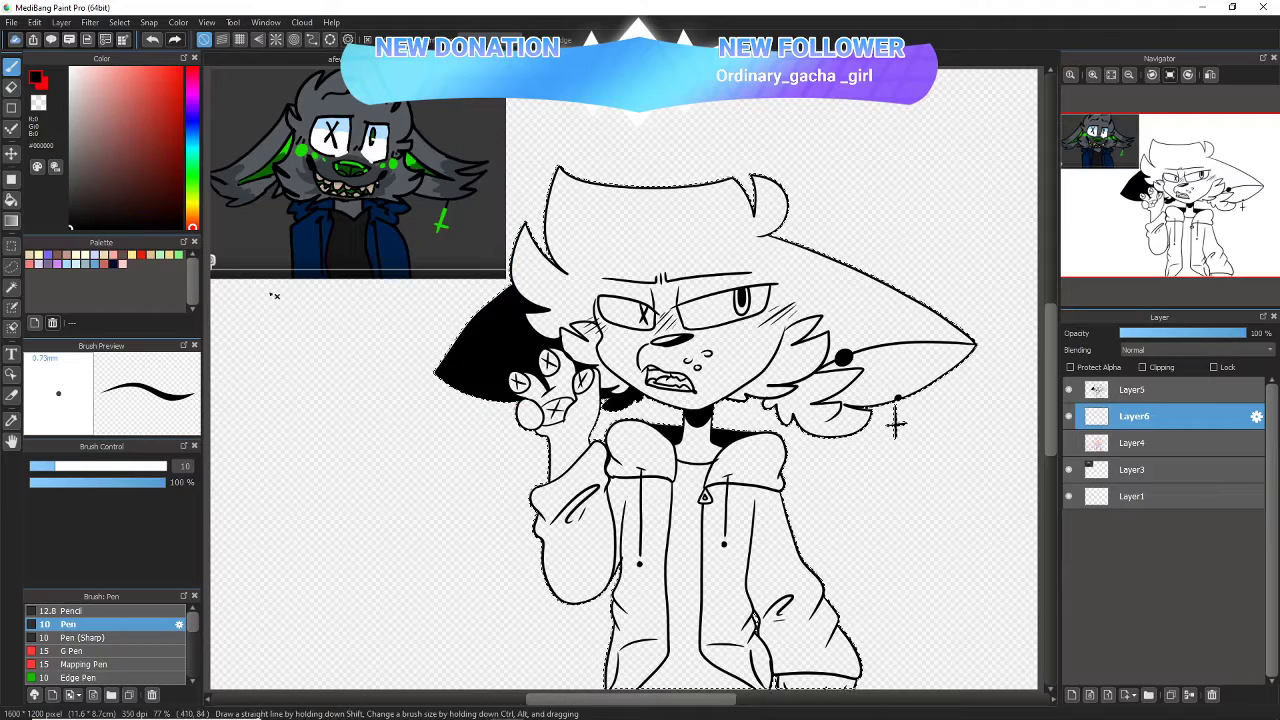
drag(155, 465, 232, 456)
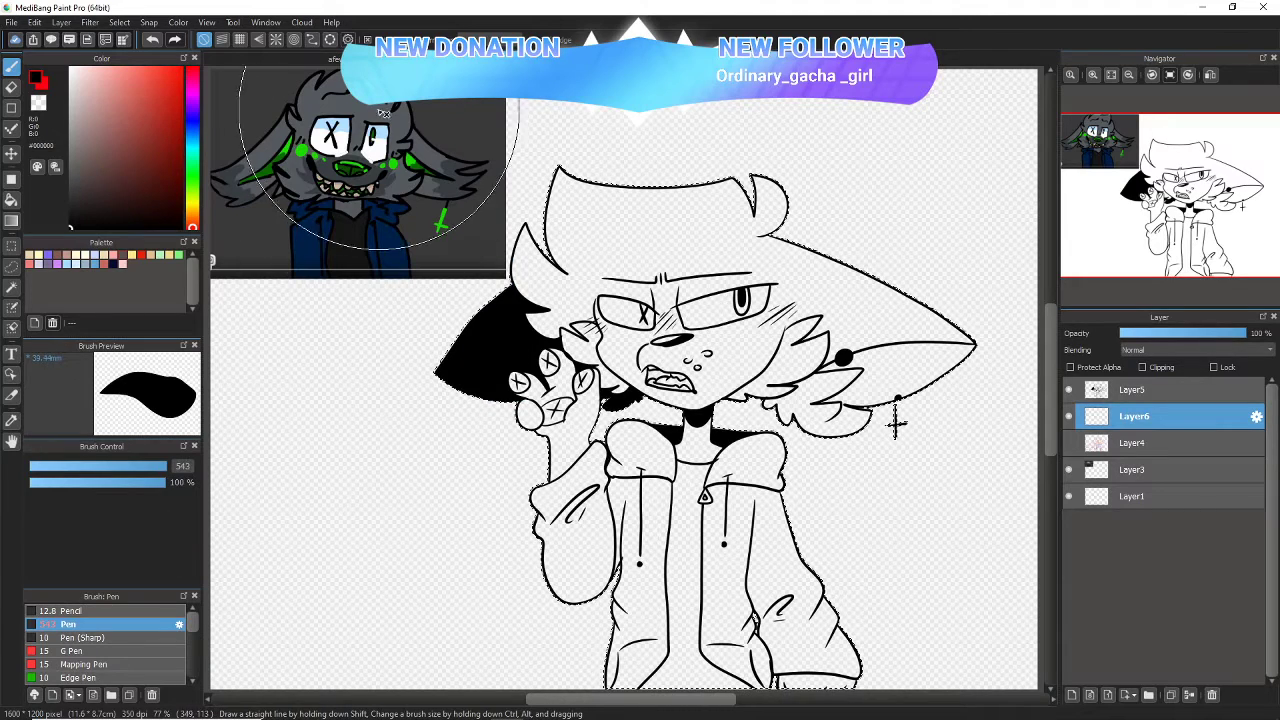
right_click(370, 109)
drag(756, 208, 628, 235)
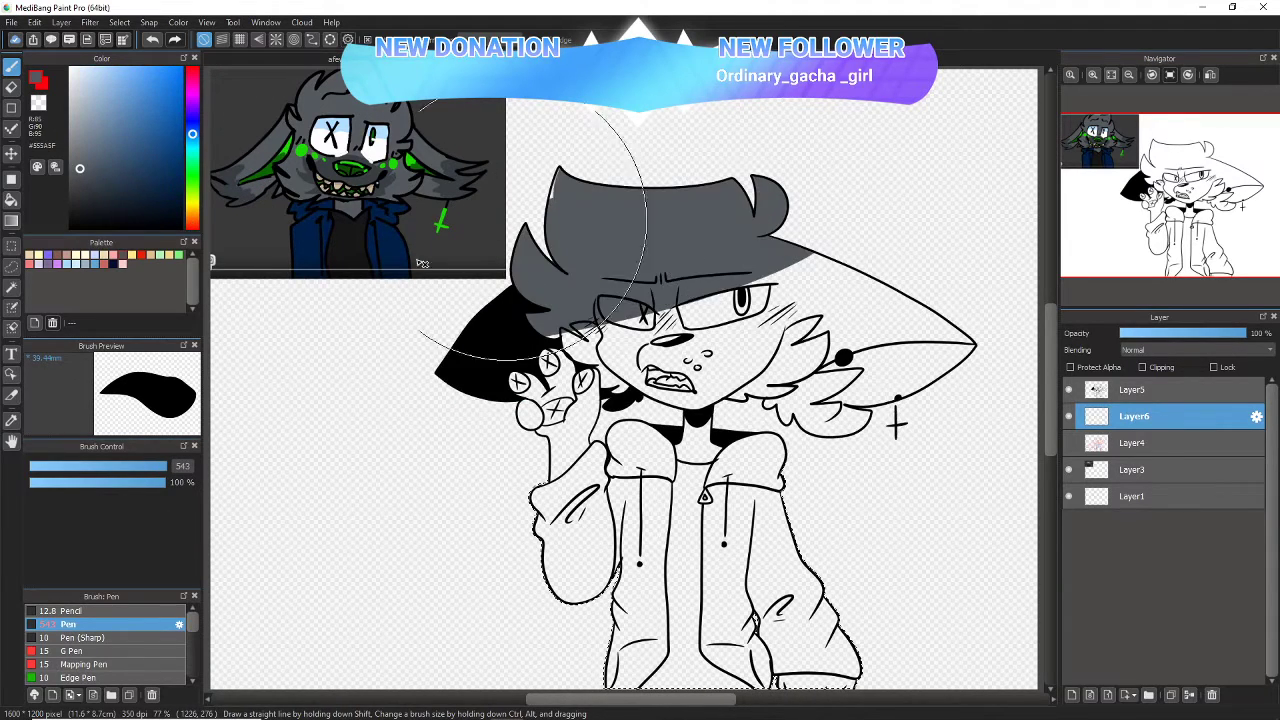
drag(423, 419, 566, 422)
drag(535, 656, 880, 640)
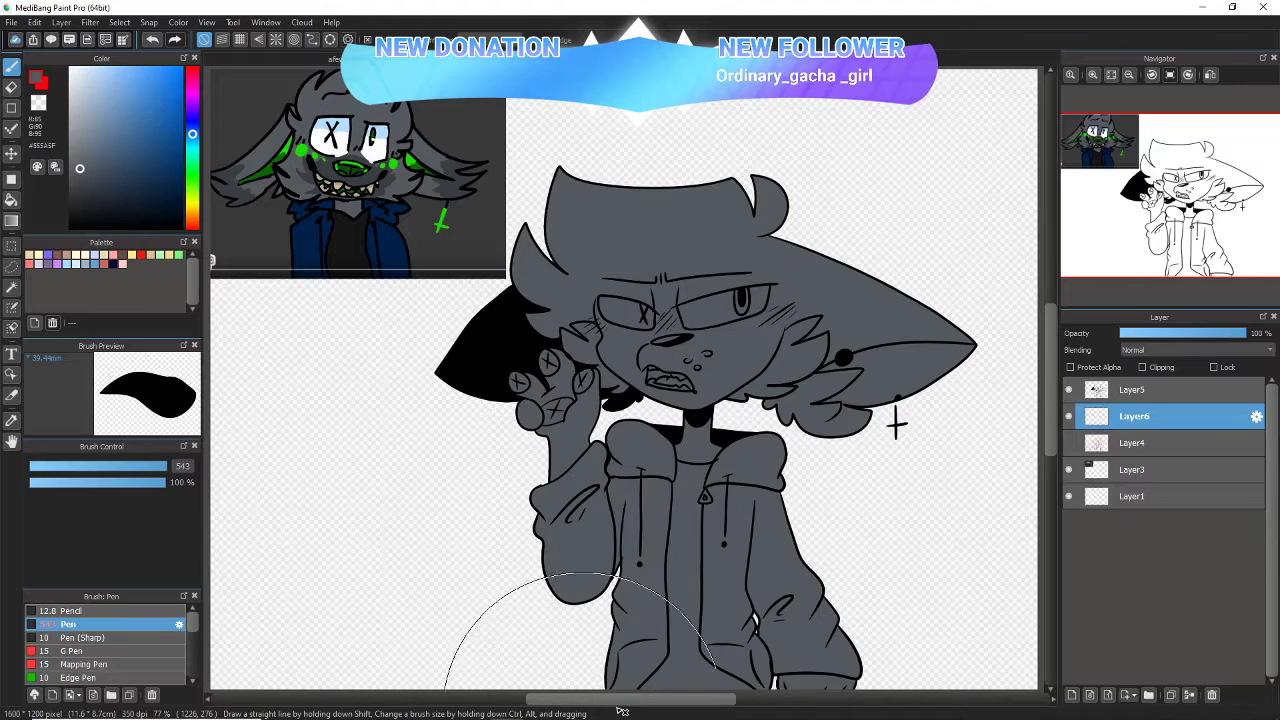
- Fill the hood, sleeves and jacket with navy #002049 sampled from the reference's jacket, undoing one fill that covers the whole character
right_click(396, 245)
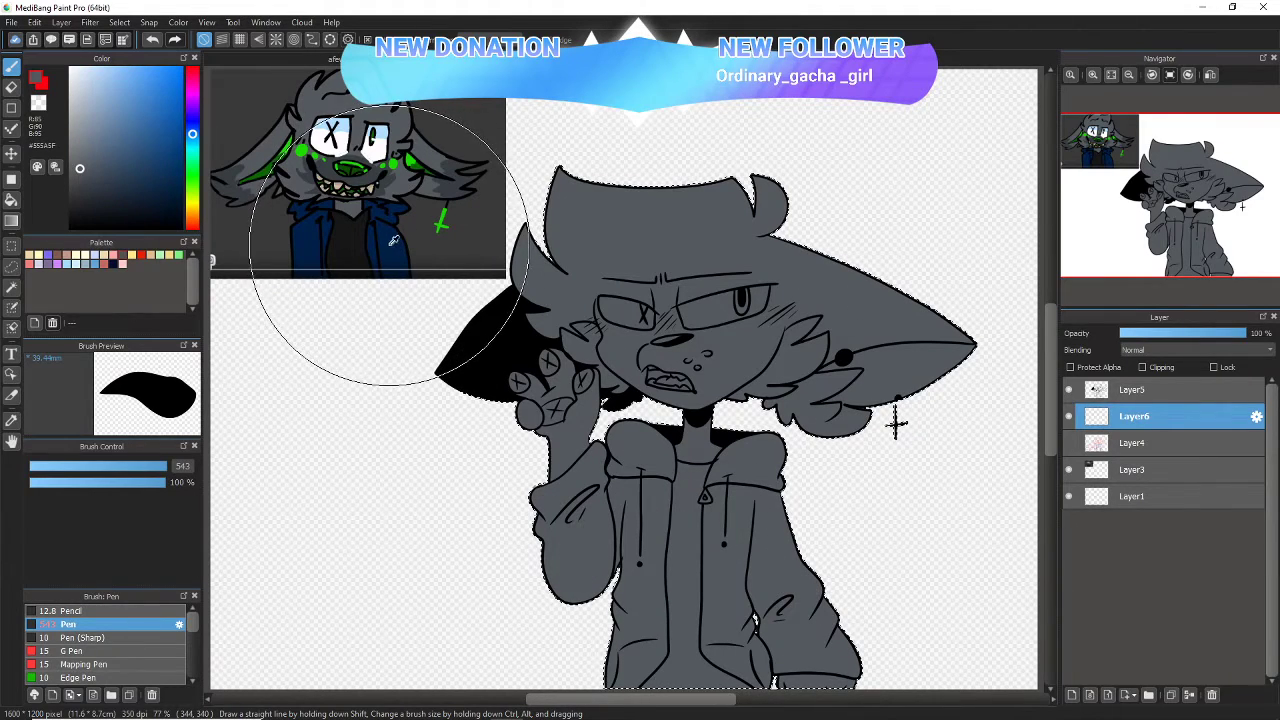
click(11, 201)
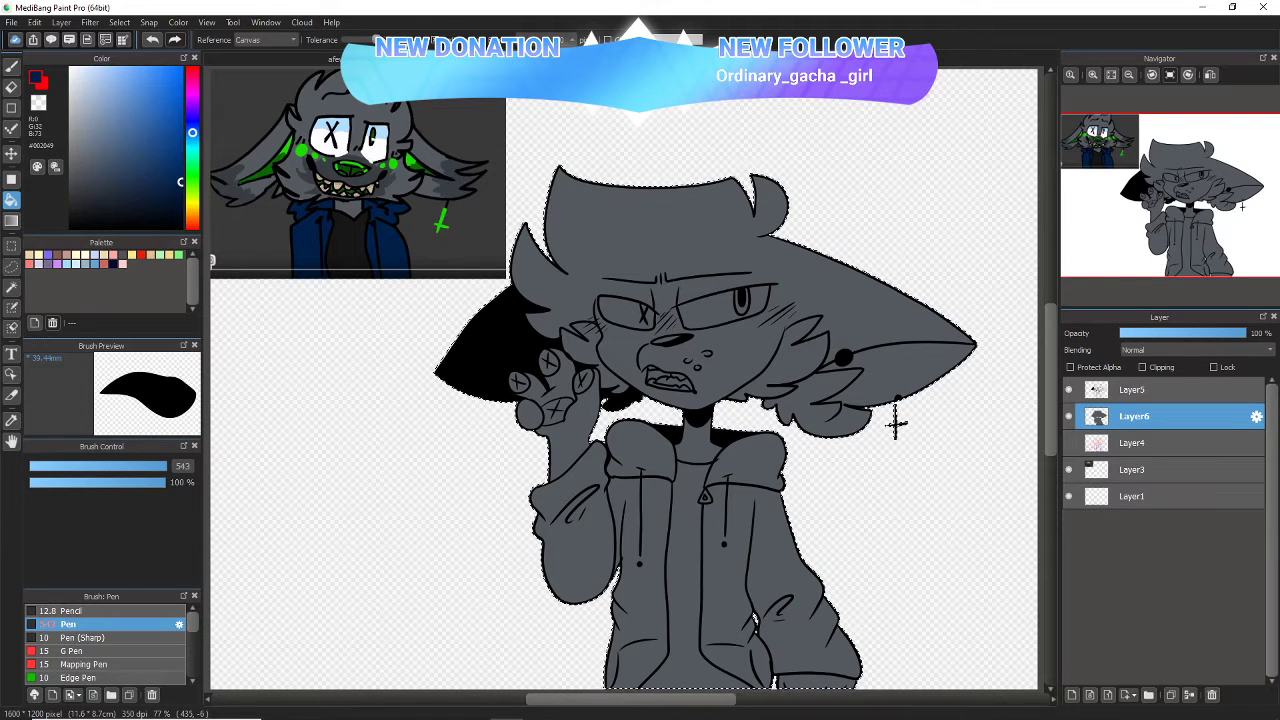
click(590, 545)
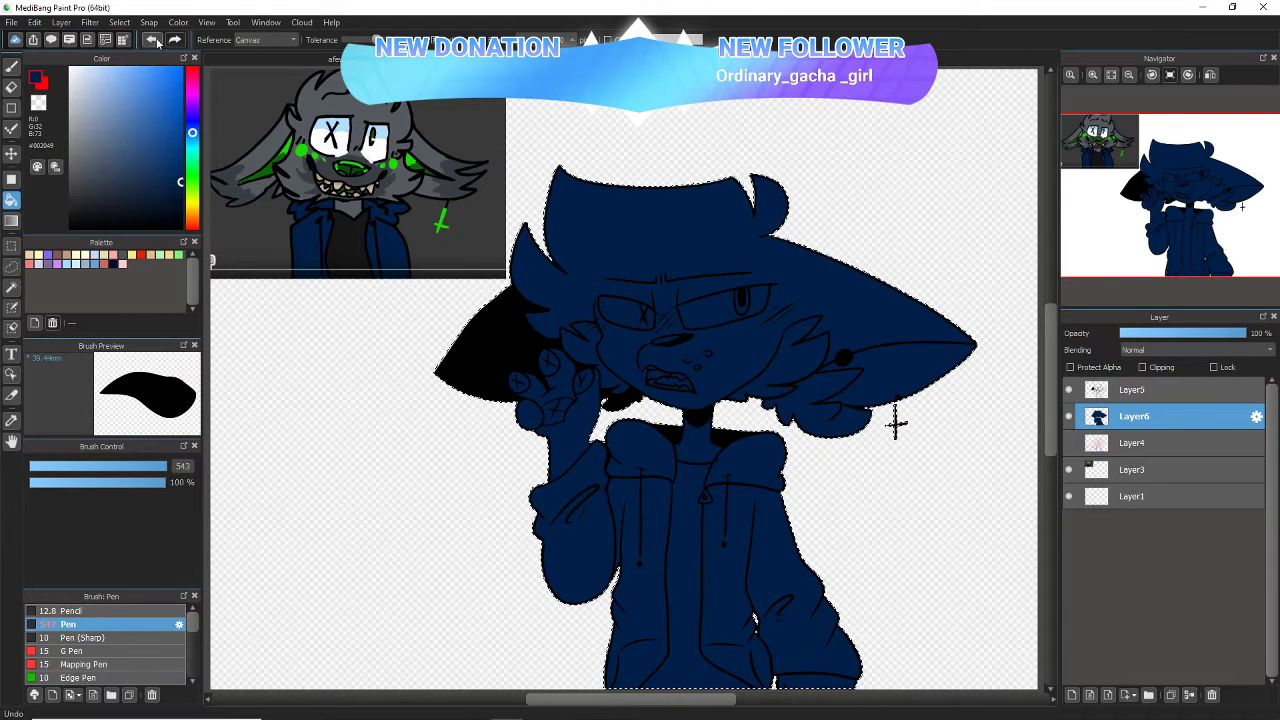
key(ctrl+d)
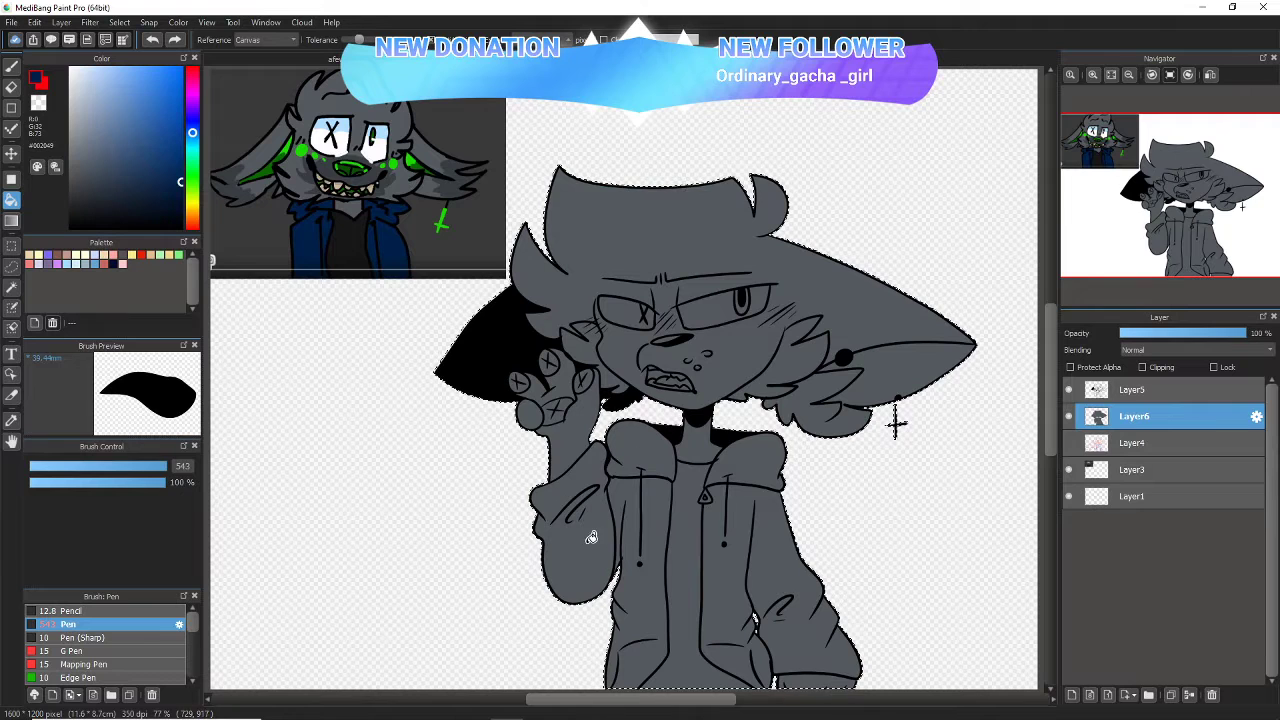
click(591, 538)
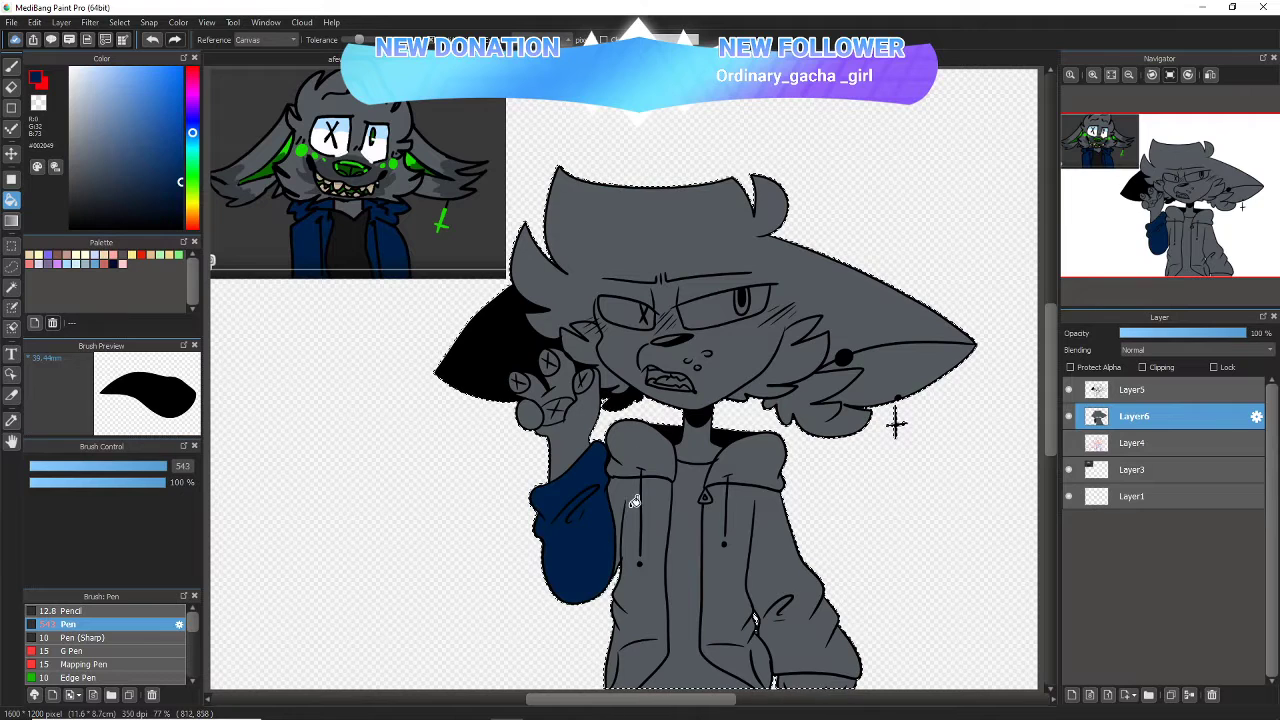
click(722, 573)
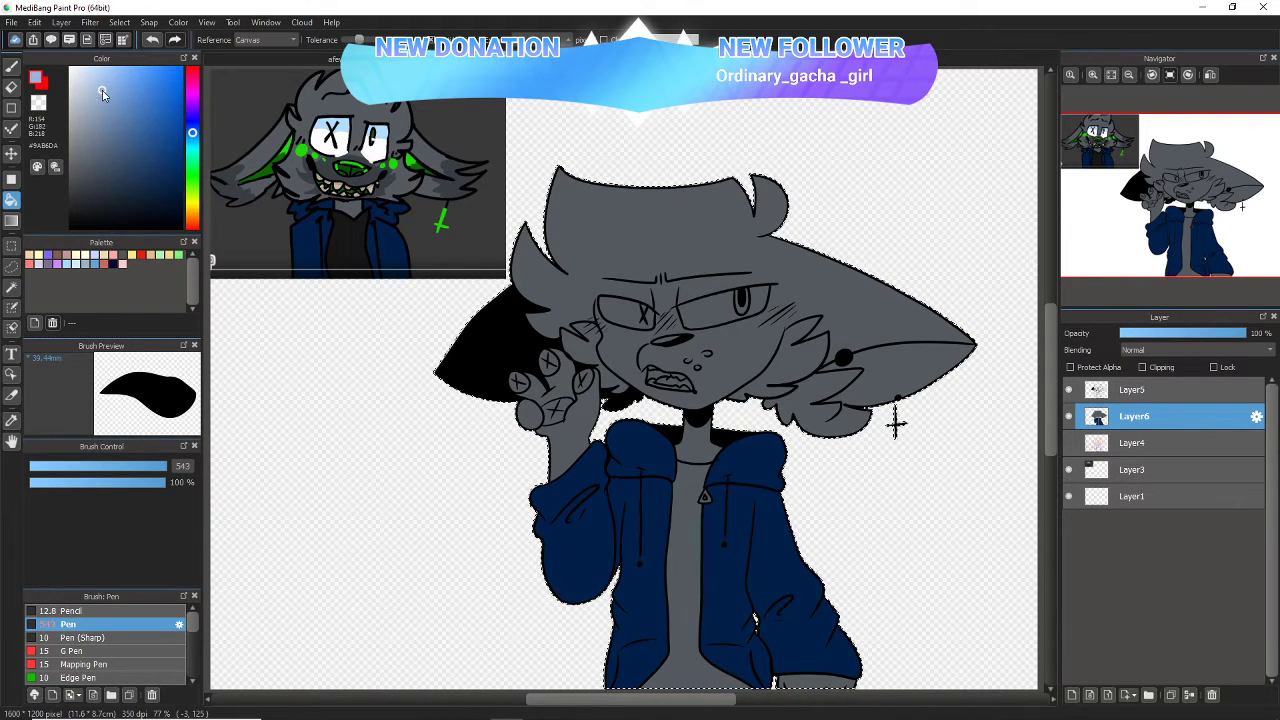
click(711, 498)
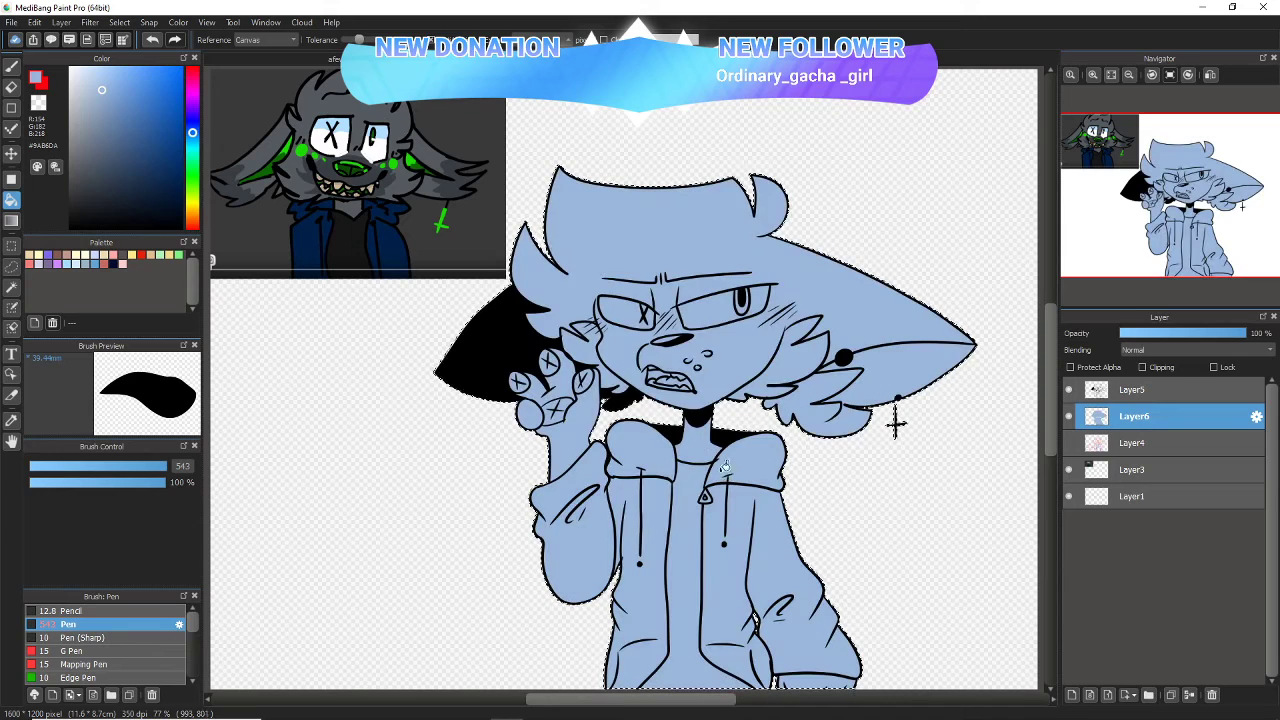
key(ctrl+d)
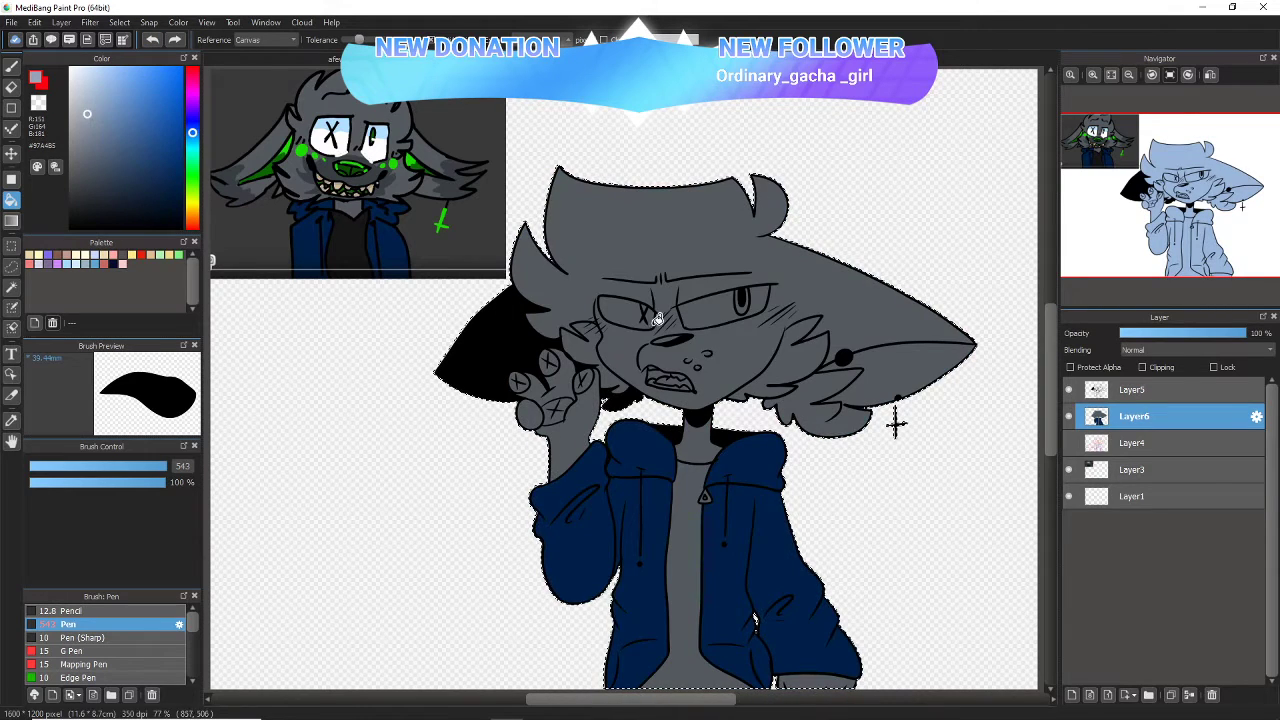
click(658, 319)
click(152, 40)
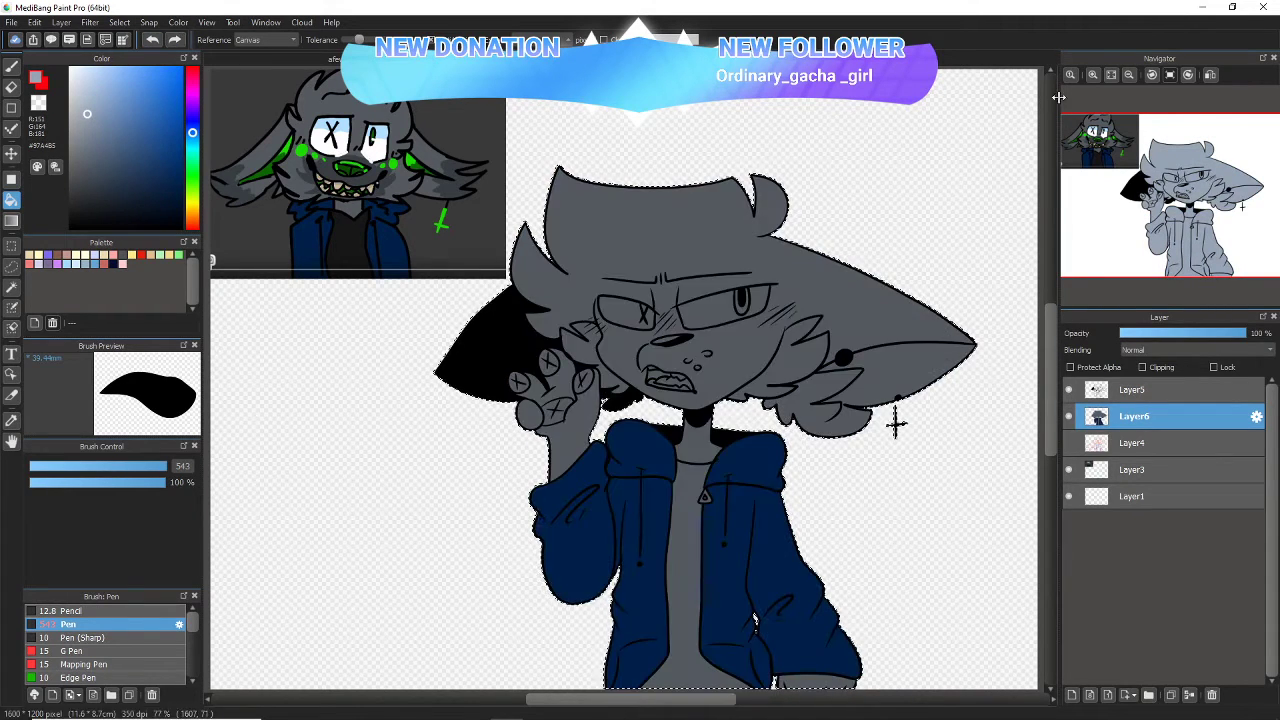
- Fill the triangular zipper pull on the jacket with light grey-blue #97A4B5
click(1093, 75)
click(1093, 75)
click(1093, 75)
click(1093, 75)
drag(1154, 208, 1197, 235)
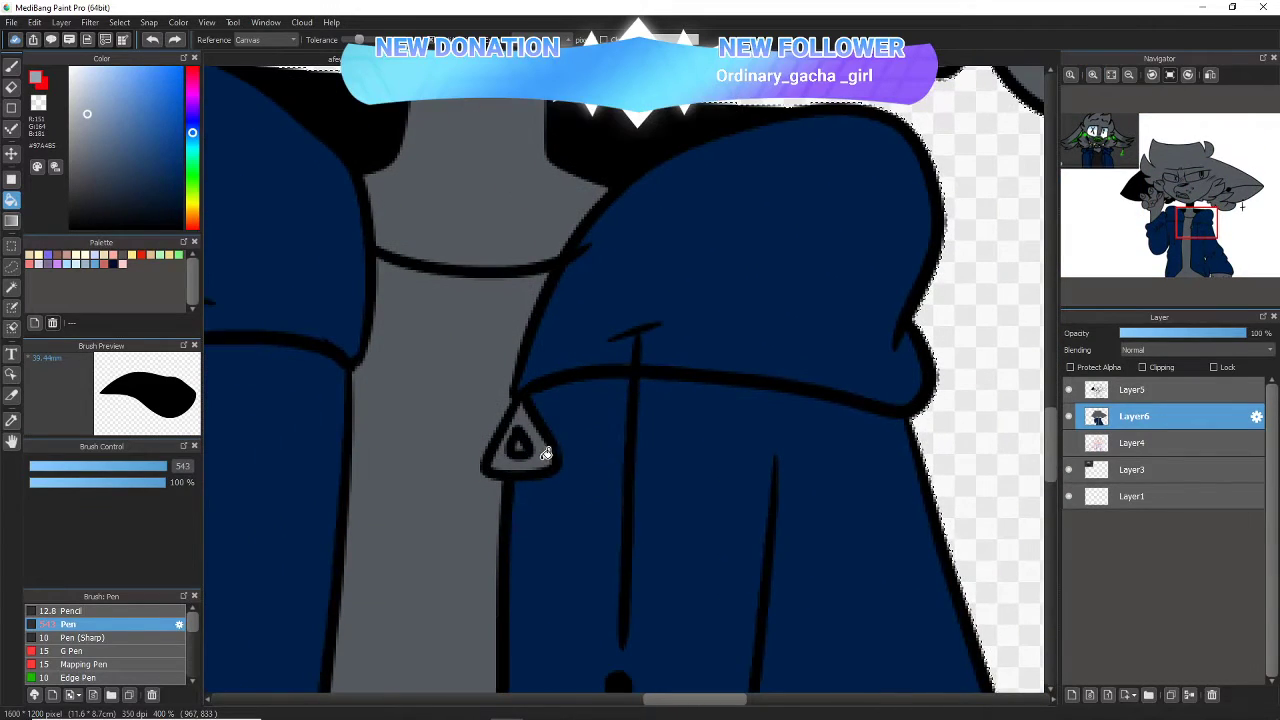
click(545, 453)
- Fill the upper and lower teeth with beige #CDB897 sampled from the reference's teeth
drag(1195, 232, 1101, 157)
alt+click(468, 307)
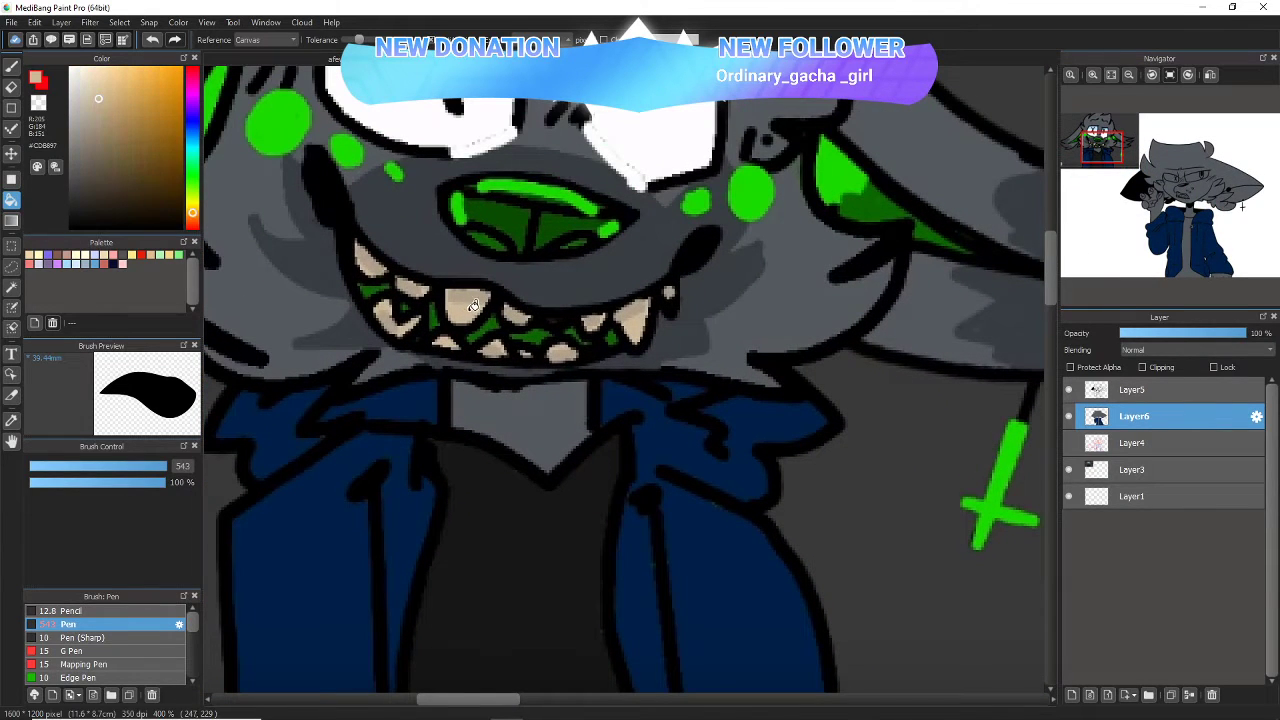
drag(1115, 159, 1183, 198)
click(673, 437)
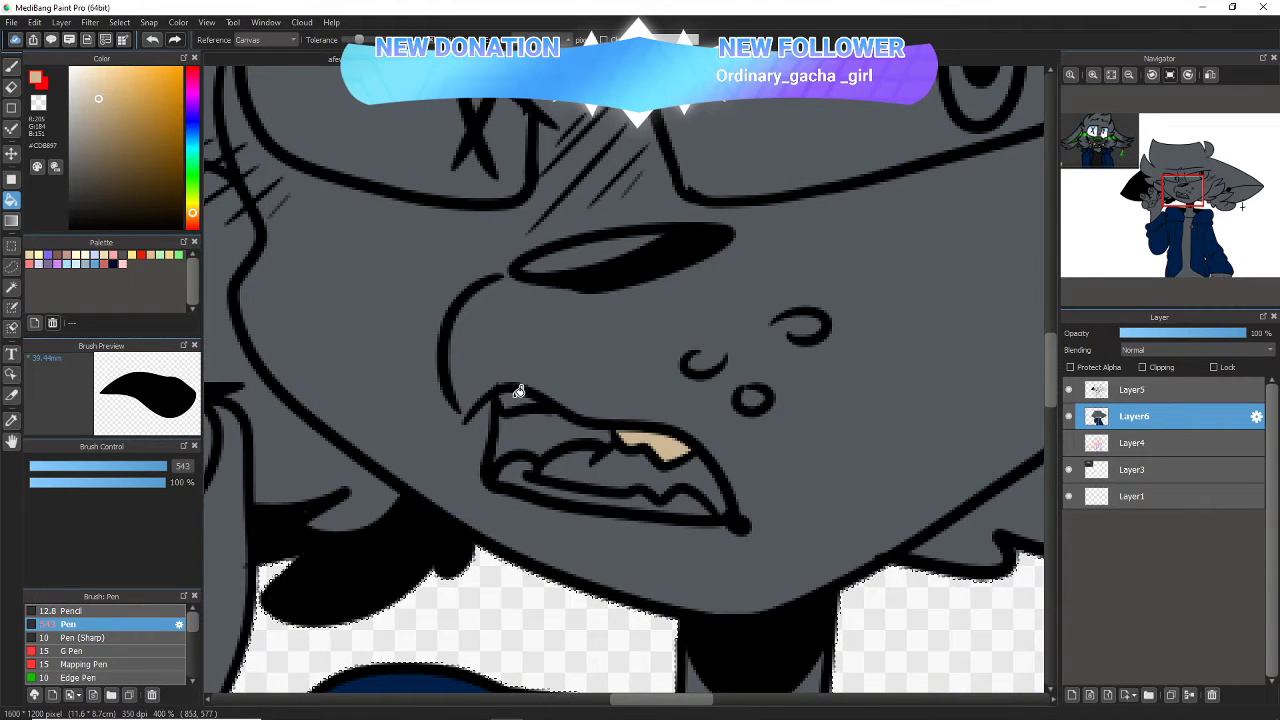
click(517, 467)
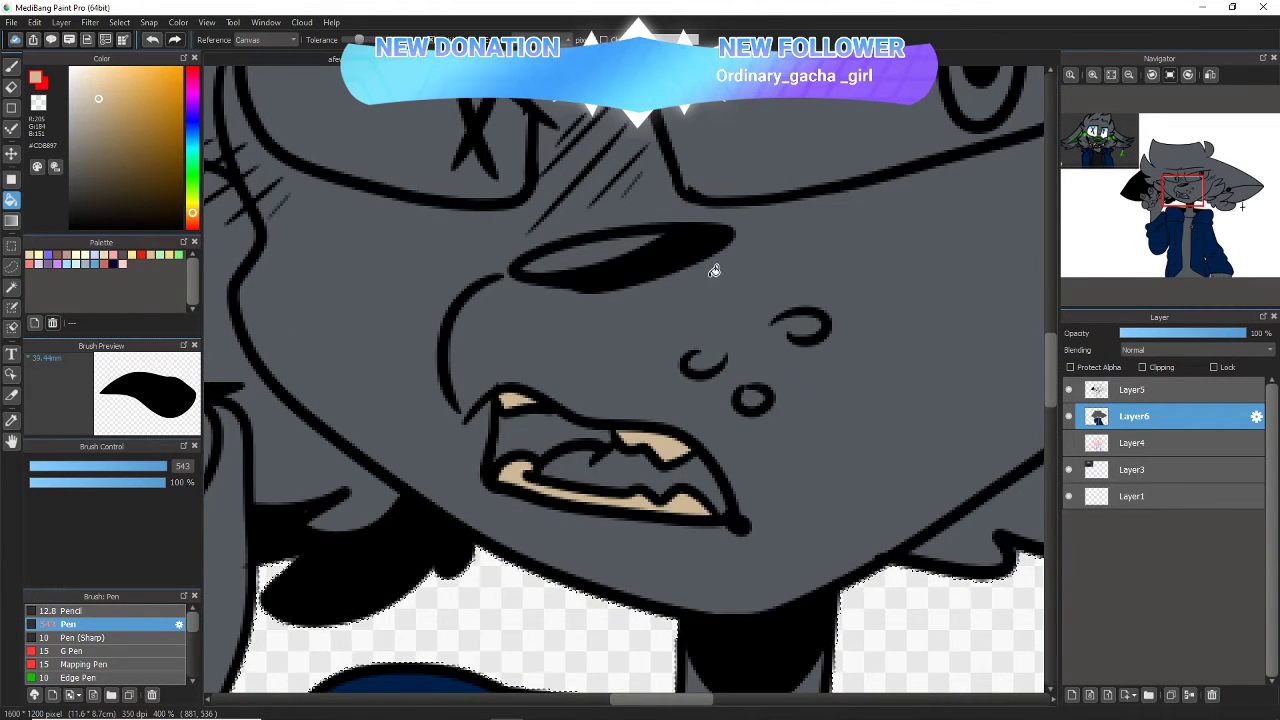
- Fill the mouth opening behind the teeth black on Layer5, undoing two overall fills and hiding Layer6 only while filling
click(1130, 390)
alt+click(667, 254)
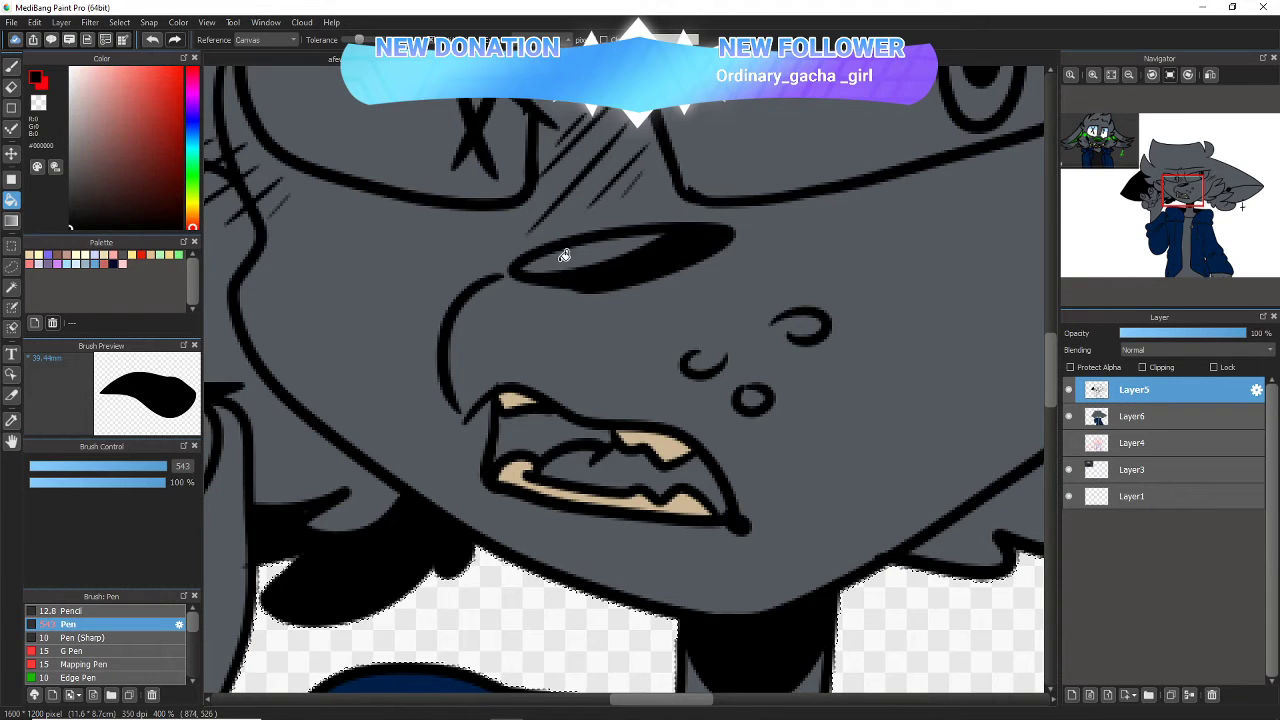
click(551, 427)
click(152, 40)
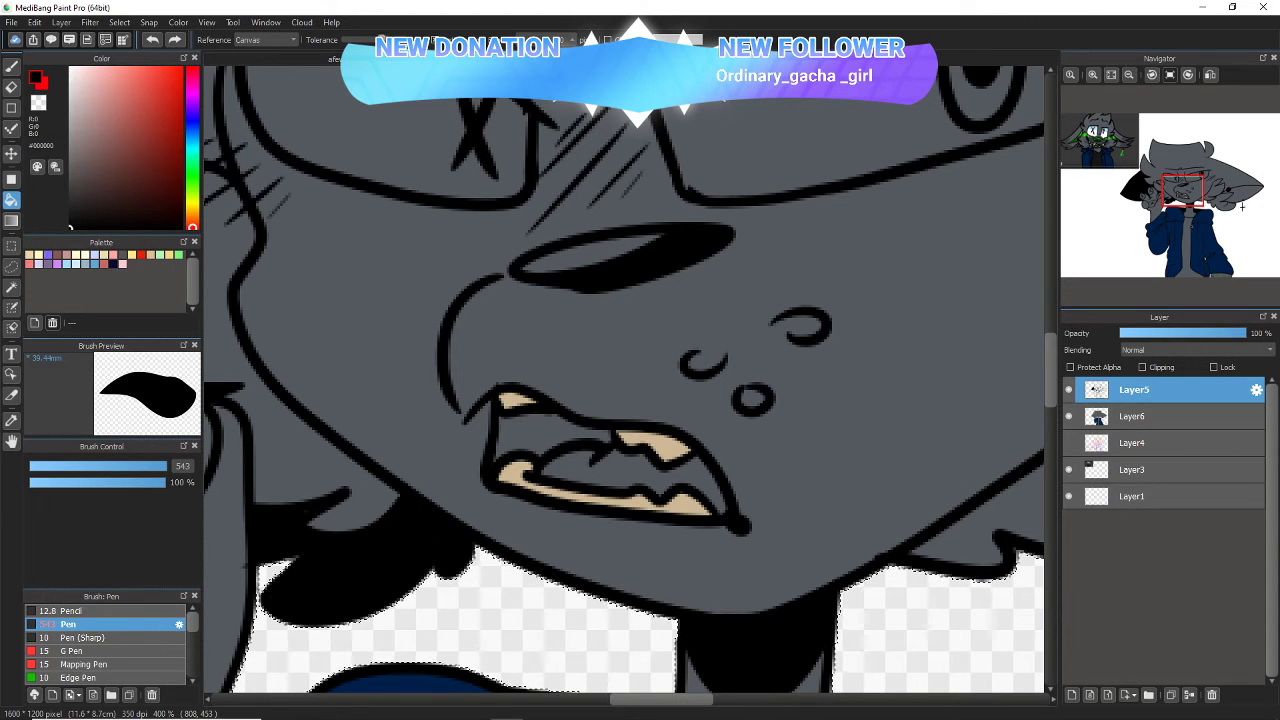
click(537, 436)
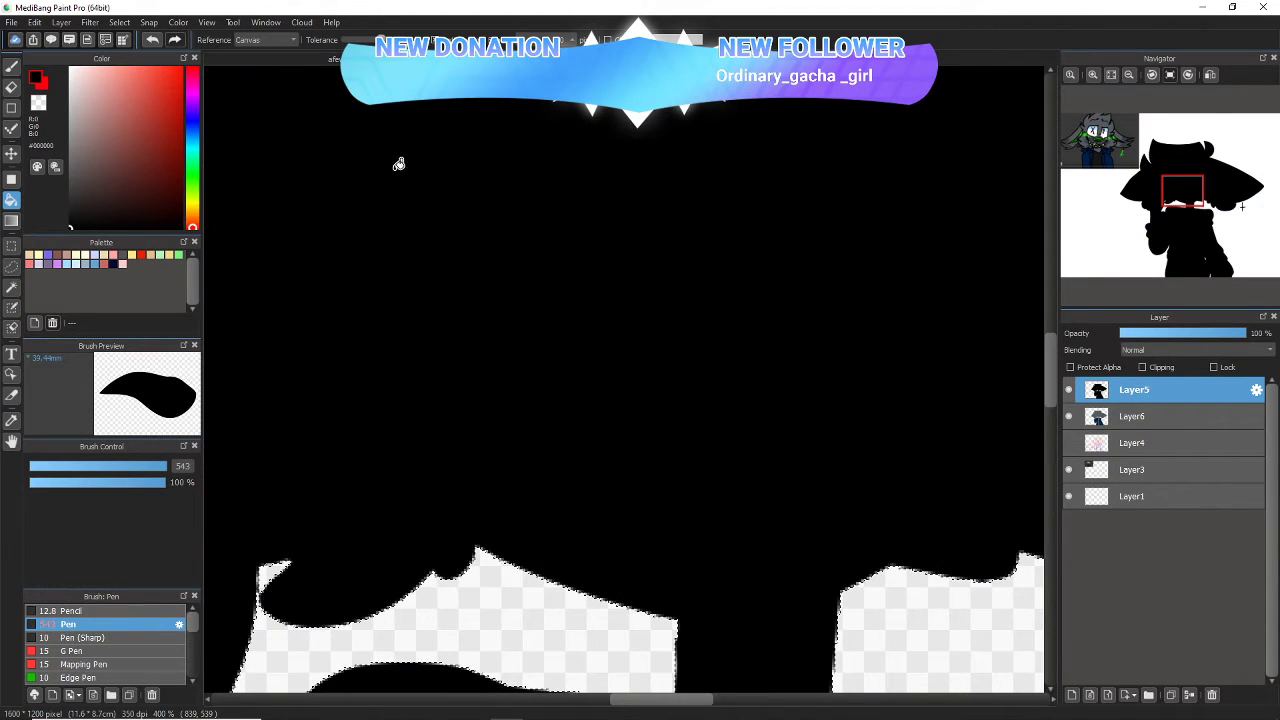
click(152, 40)
click(1069, 416)
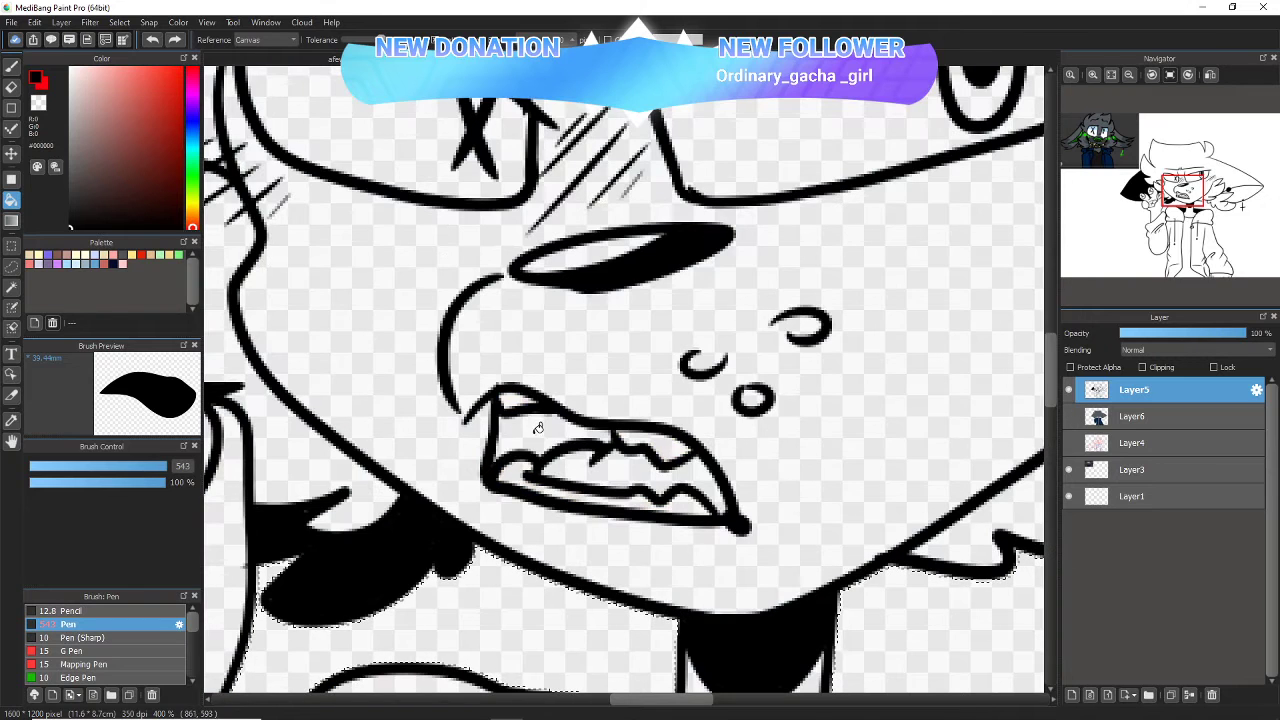
click(538, 428)
click(1069, 416)
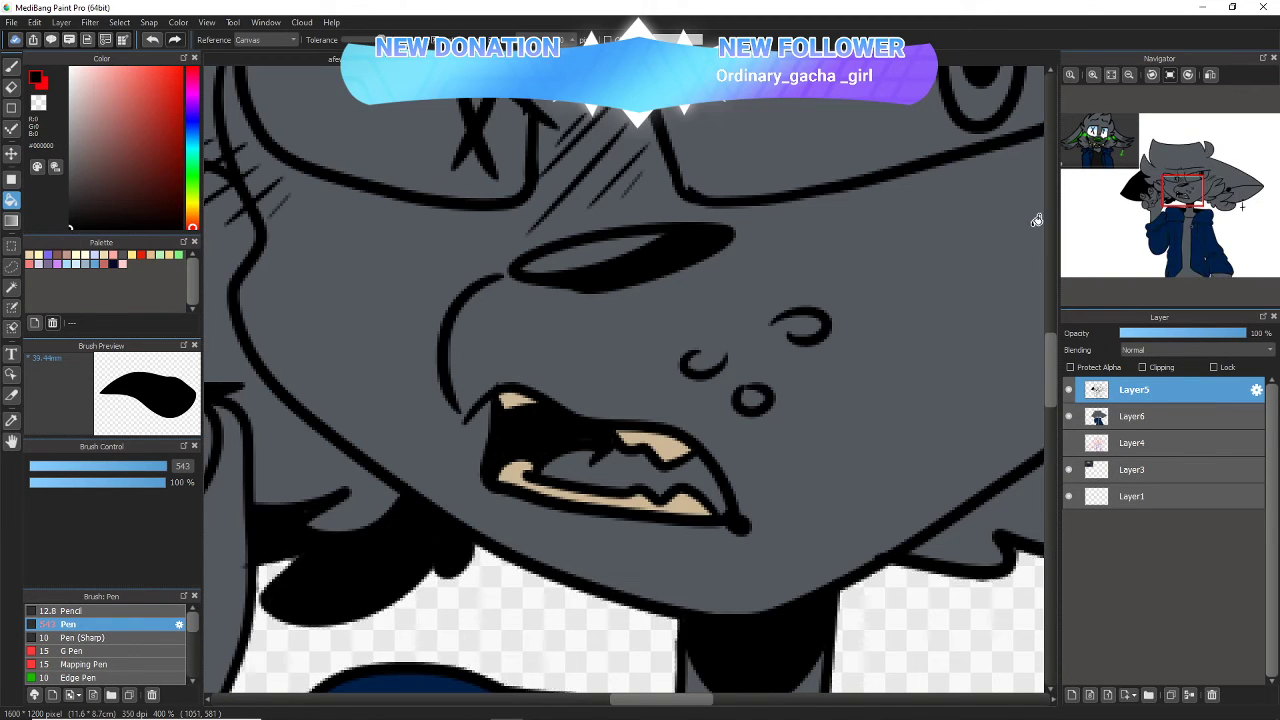
click(13, 66)
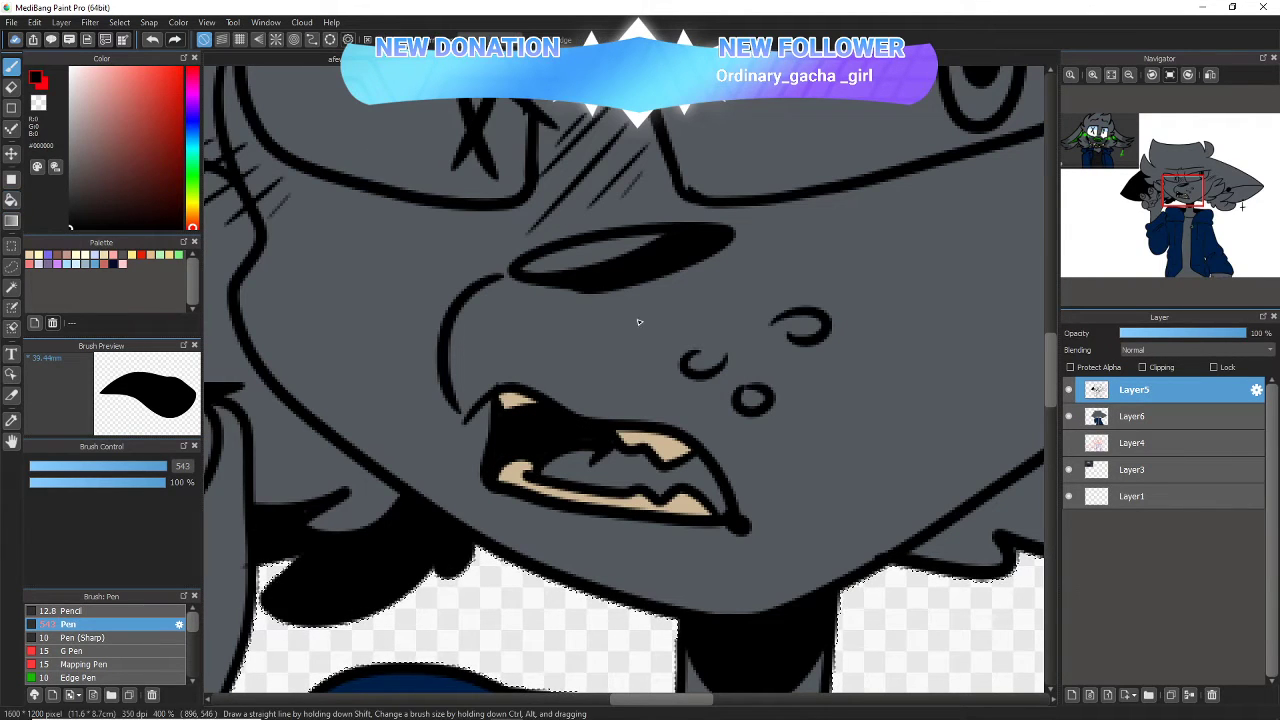
click(12, 200)
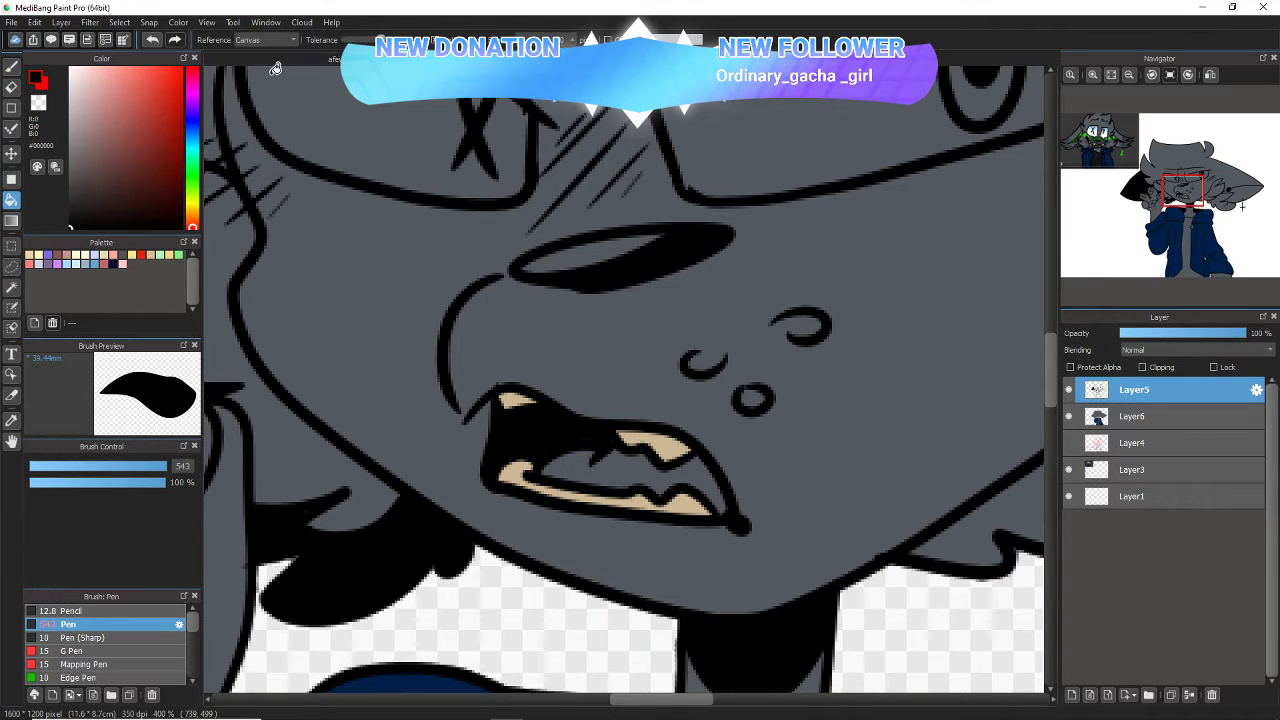
- Fill the tongue area between the teeth and the nose on Layer5 with dark green #0F6603 sampled from the reference
mouse_move(1200, 216)
mouse_down()
mouse_move(1193, 193)
mouse_move(1106, 149)
mouse_move(1186, 186)
mouse_up()
alt+click(463, 289)
click(575, 535)
click(550, 316)
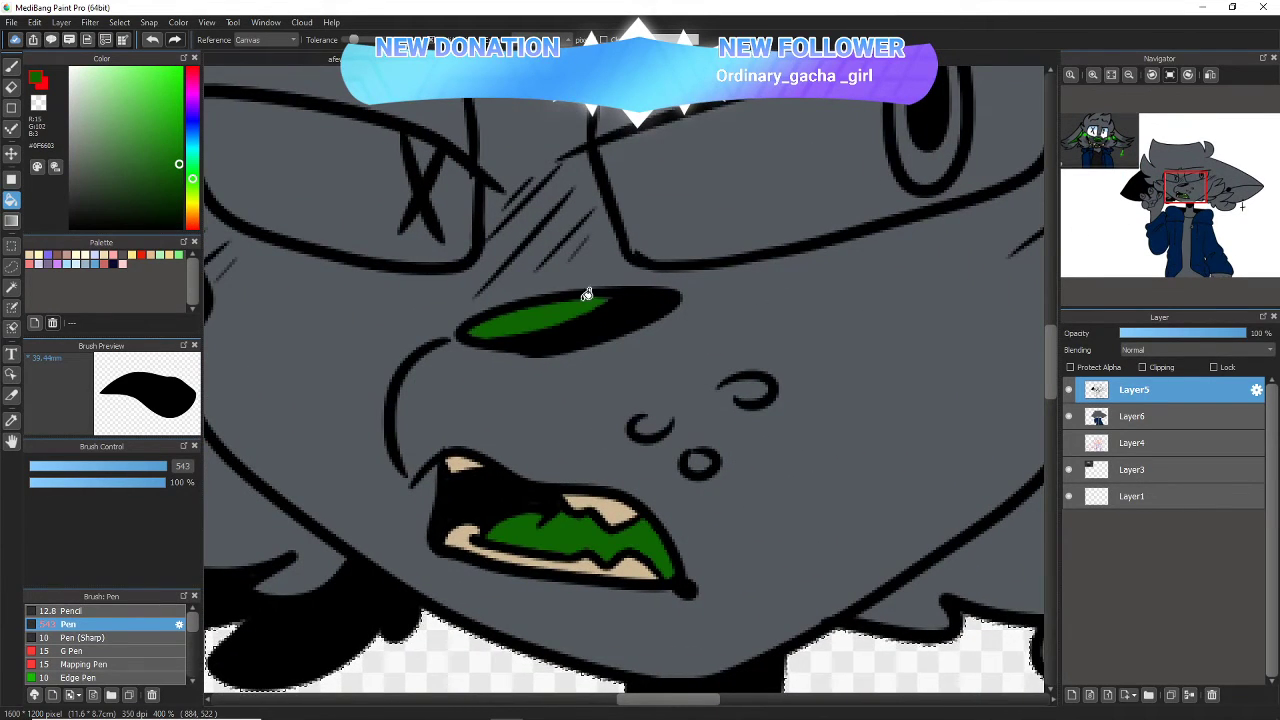
- Fill the inner ear, paw pads and nose on Layer5 with bright green #1ADB00 sampled from the reference
drag(1178, 206, 1094, 149)
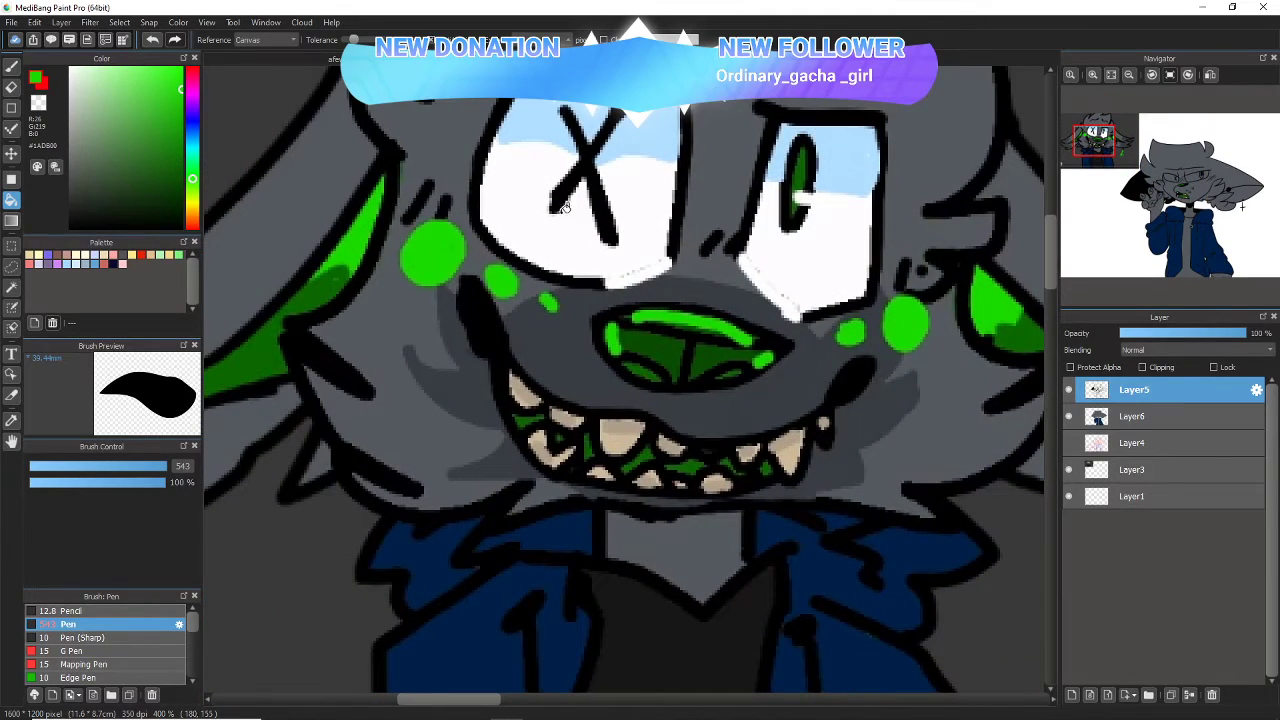
click(1111, 74)
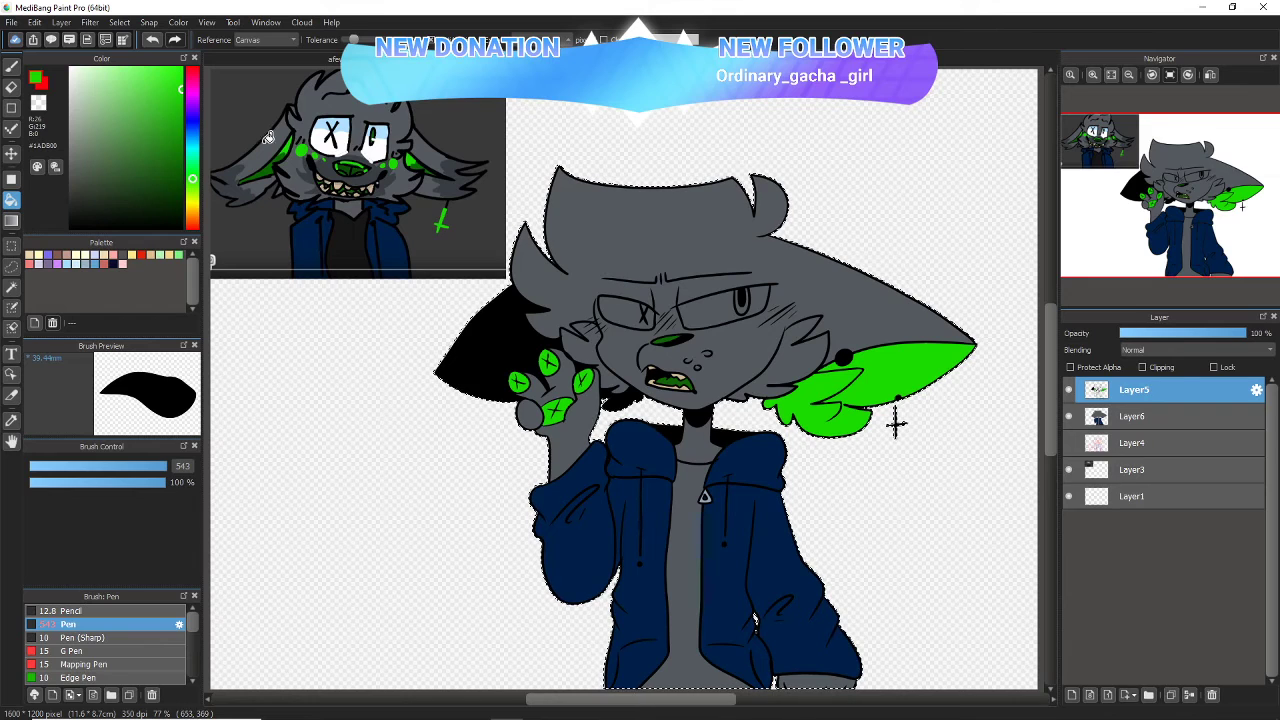
click(11, 64)
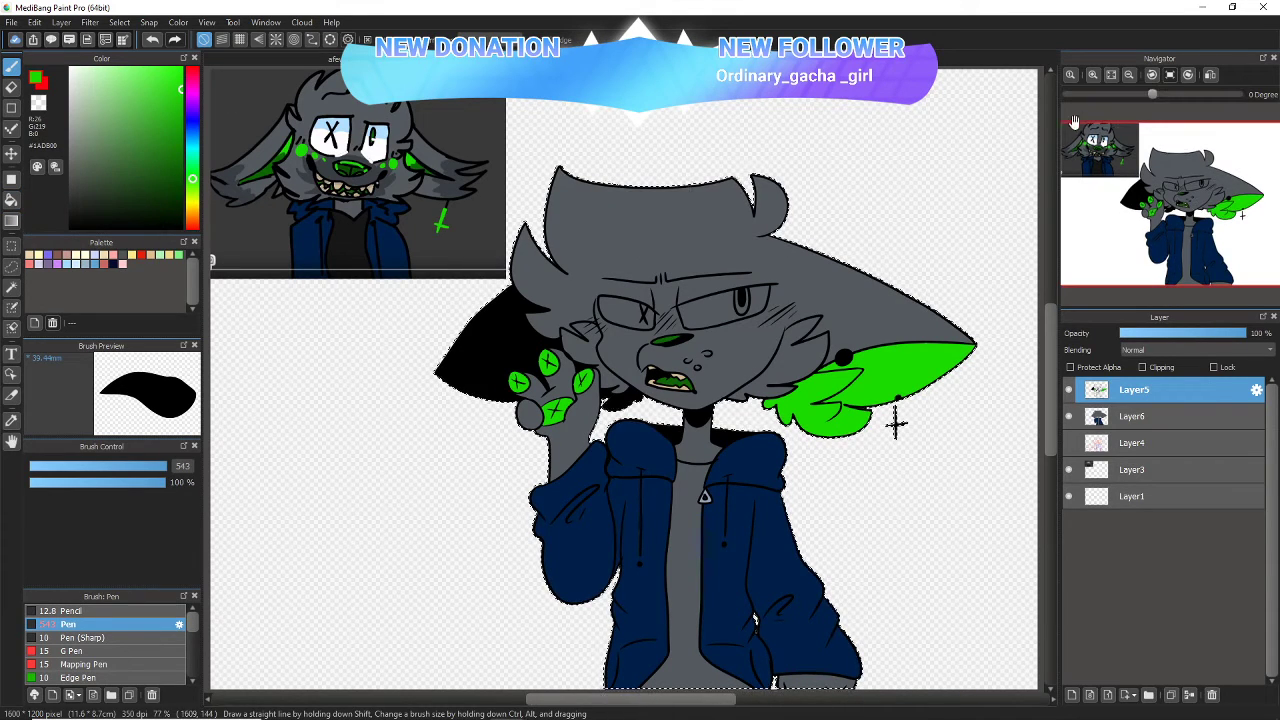
click(1094, 78)
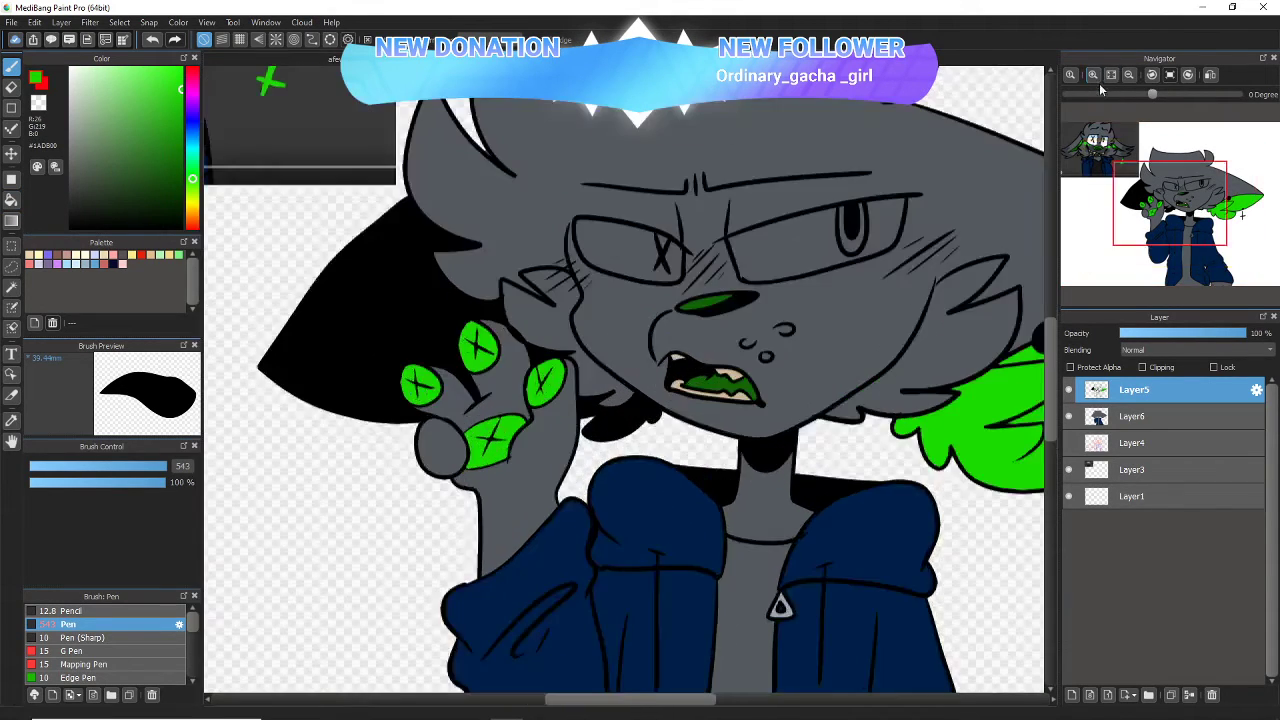
click(1095, 77)
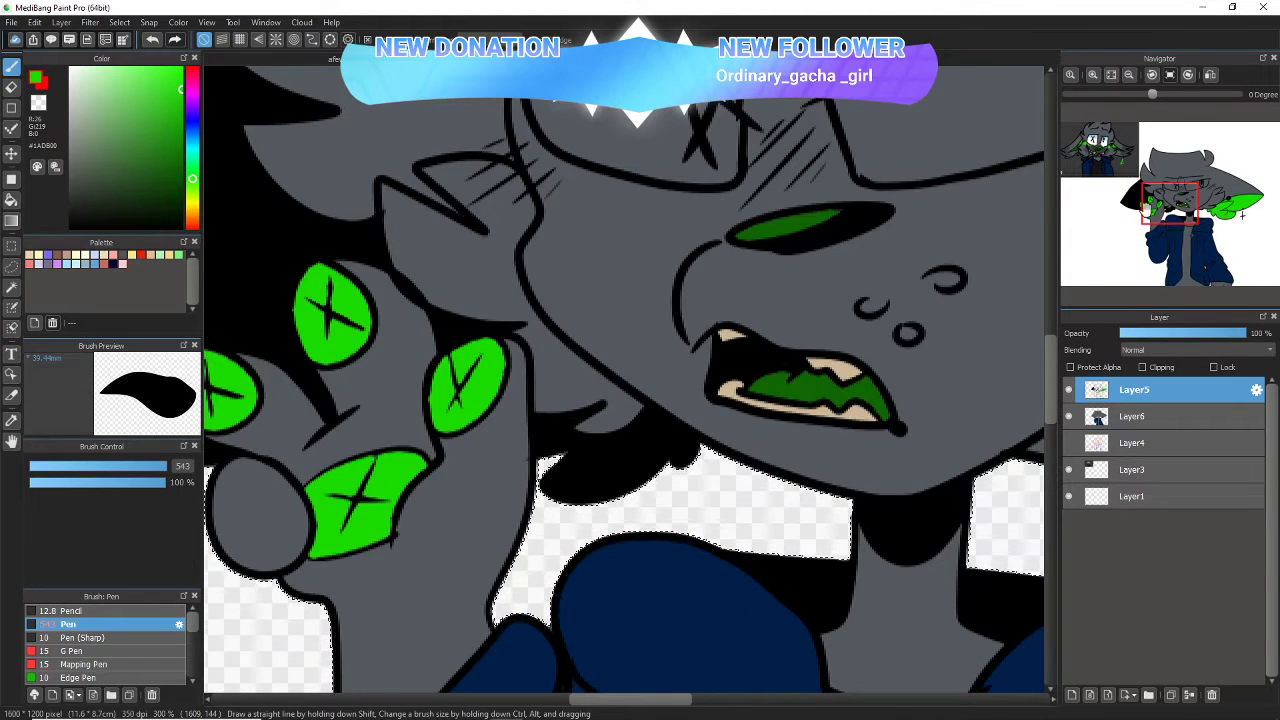
drag(1181, 200, 1187, 187)
click(12, 200)
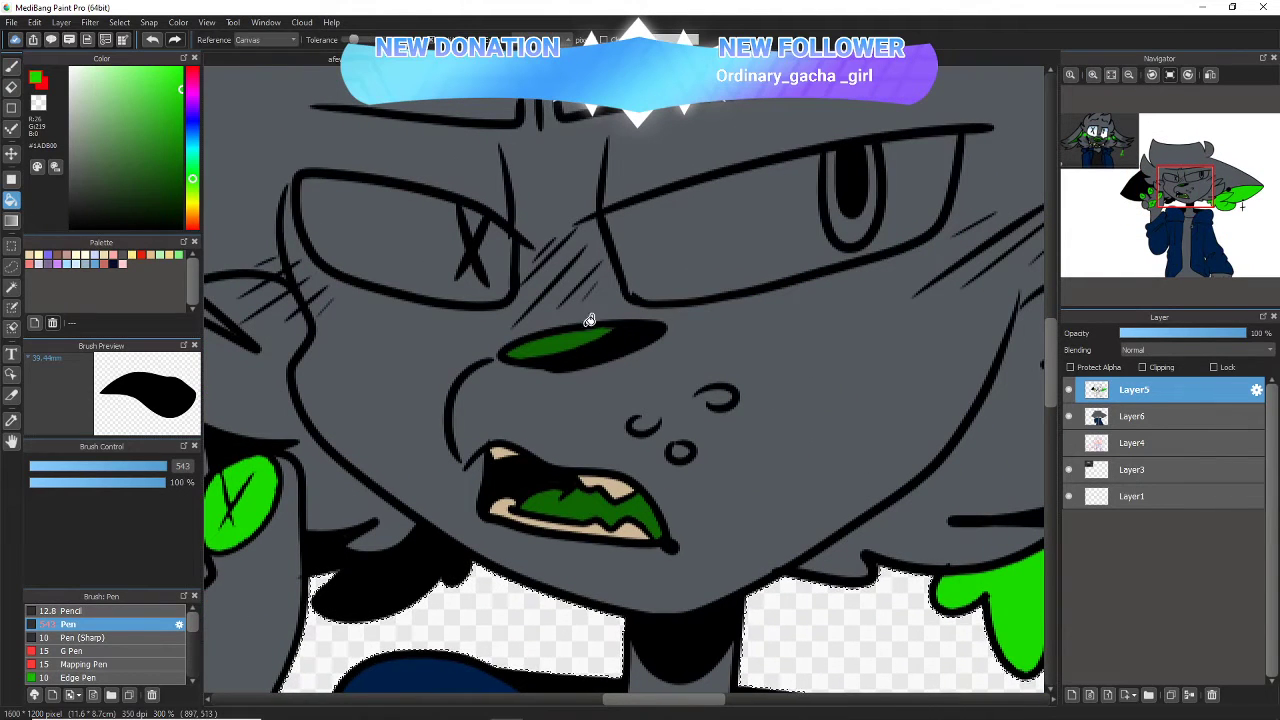
click(565, 342)
- Set the Pen size to 40 and paint a bright green dot on the cheek beside the open eye
click(12, 65)
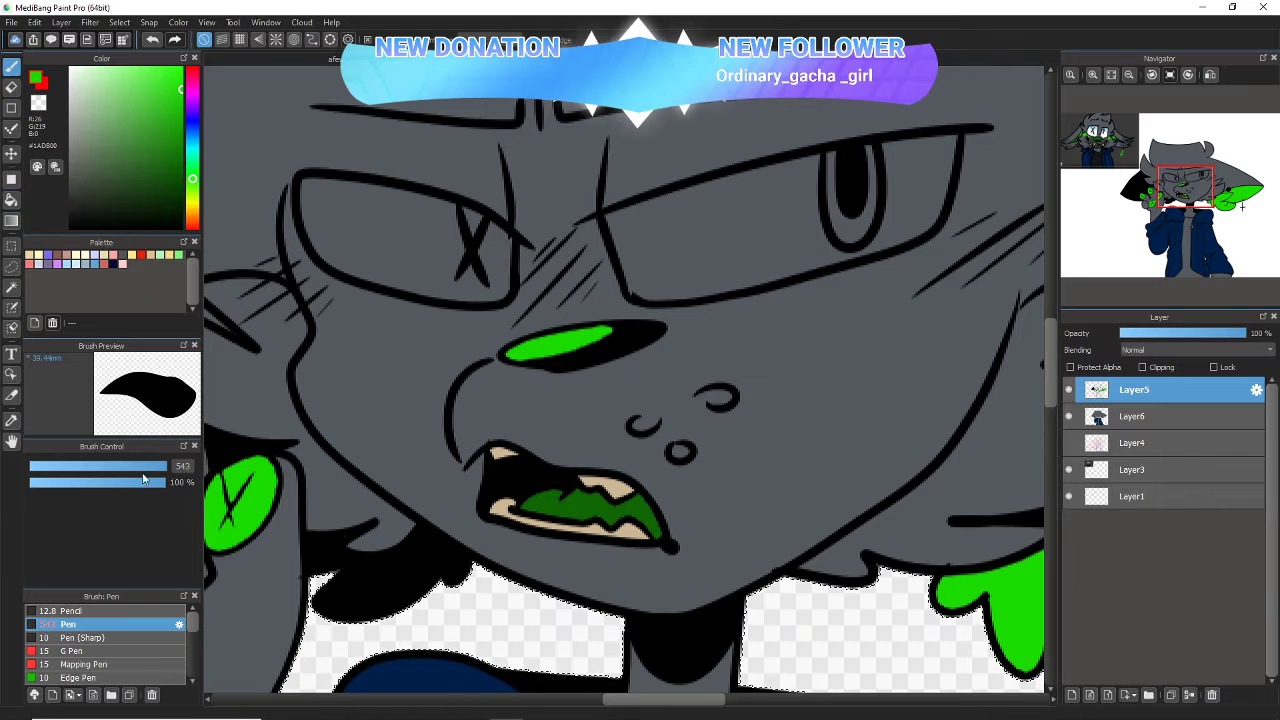
drag(155, 472, 119, 472)
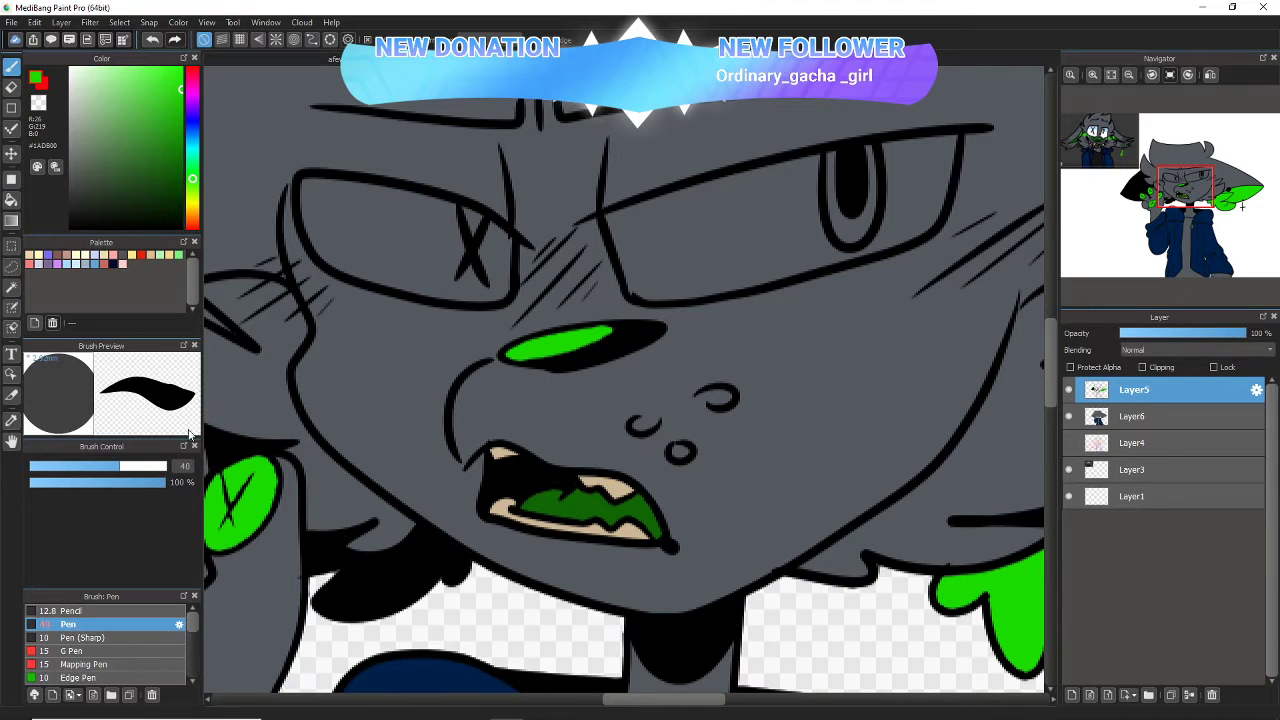
drag(968, 278, 975, 270)
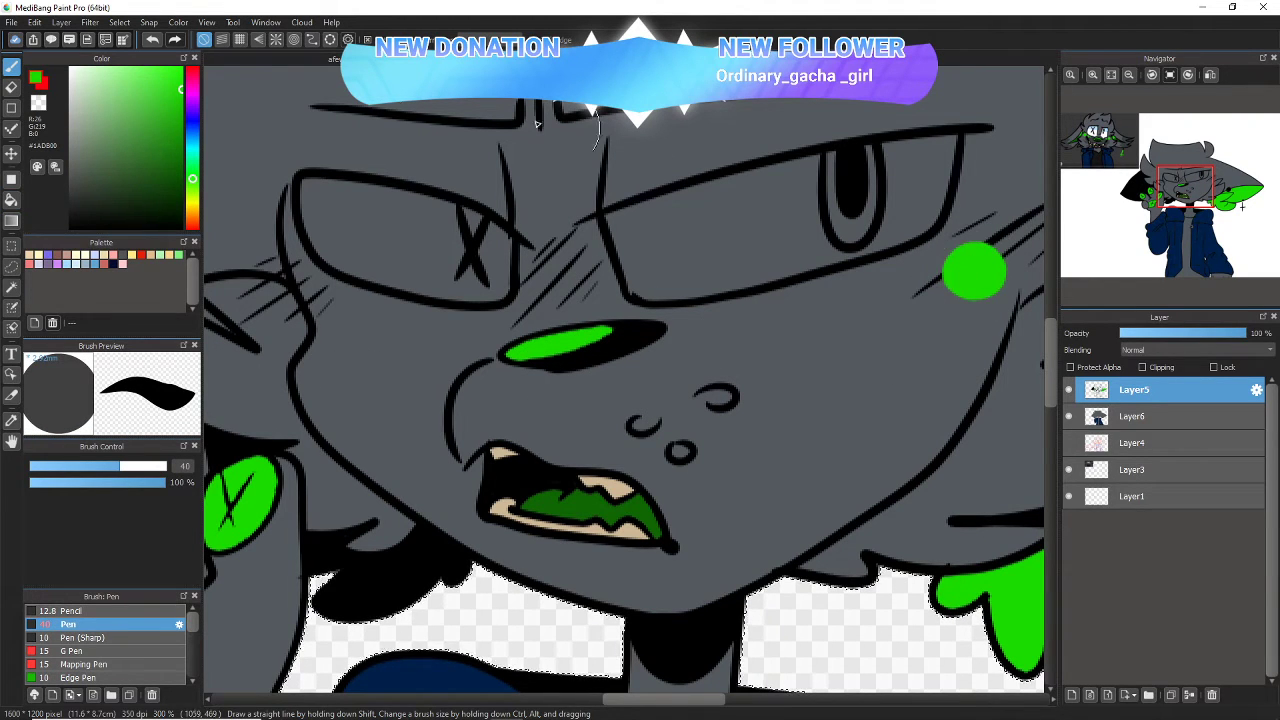
- Undo the cheek dot and the bright green fills of the nose, paw pads and inner ear
drag(148, 54, 150, 45)
click(152, 40)
click(152, 40)
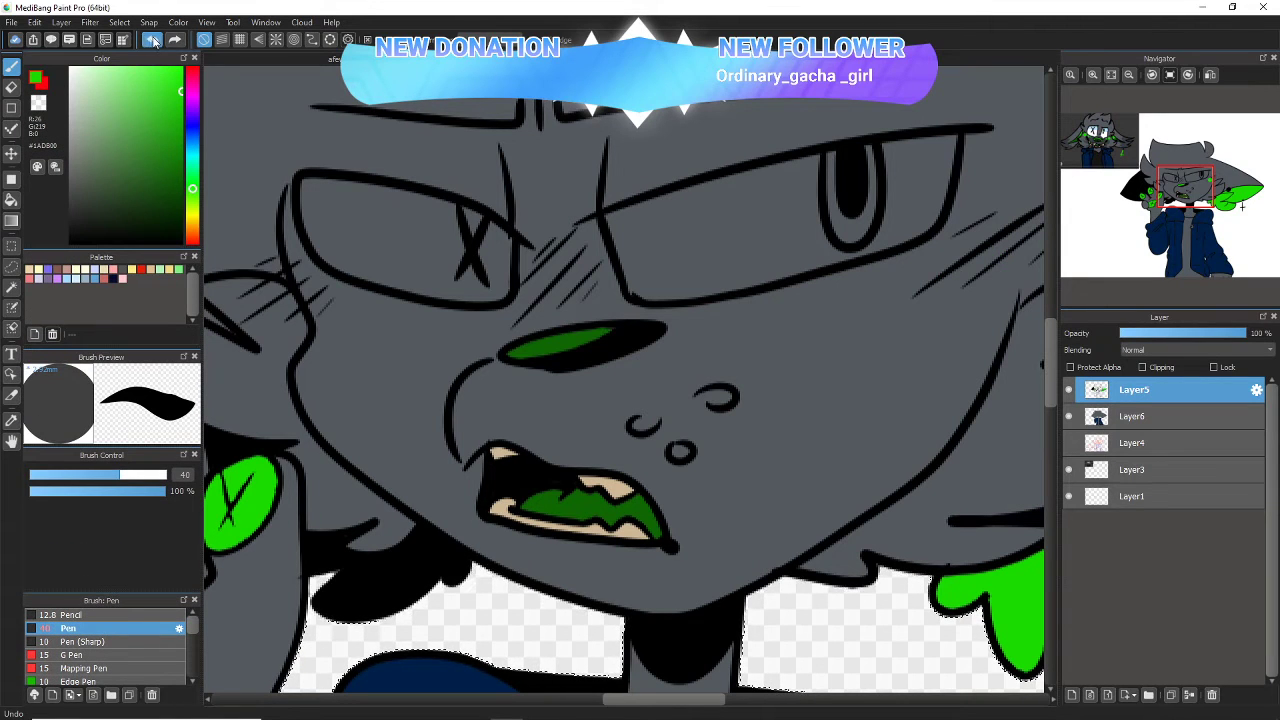
click(152, 40)
click(154, 40)
click(154, 40)
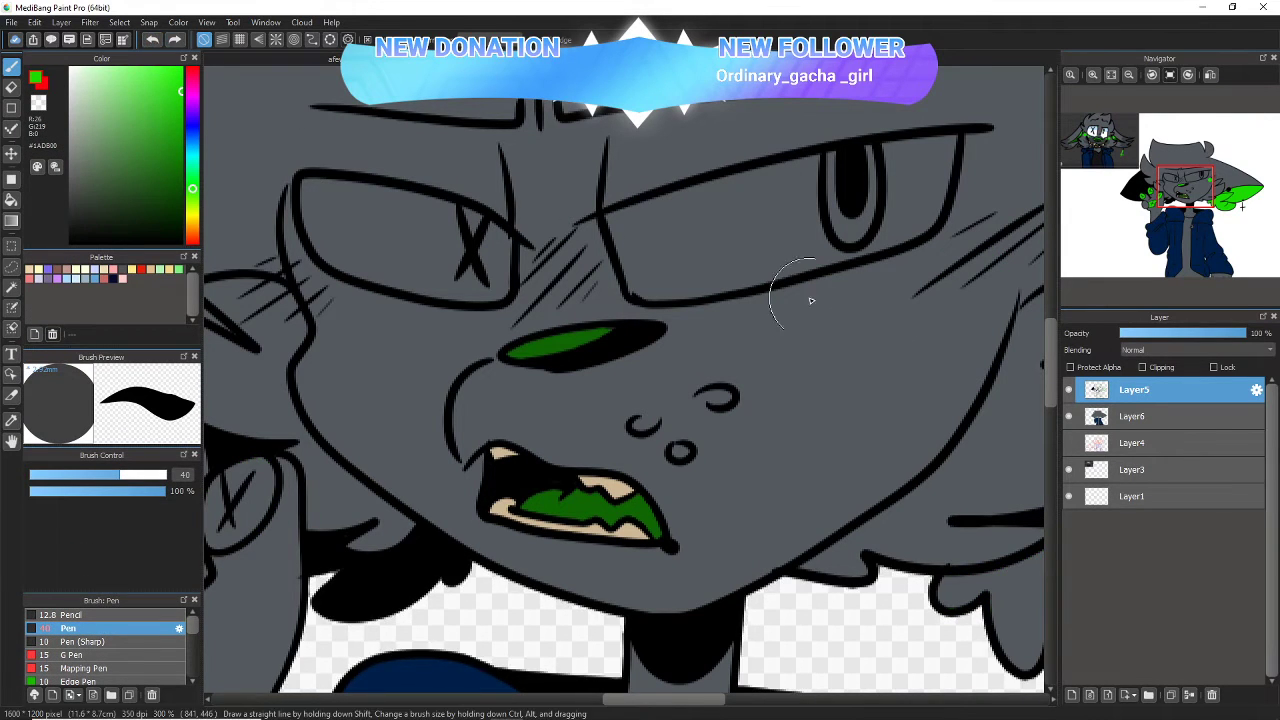
- Toggle Layer5's visibility to check its contents, and undo the dark green fills of the tongue and nose
click(1070, 390)
click(1070, 390)
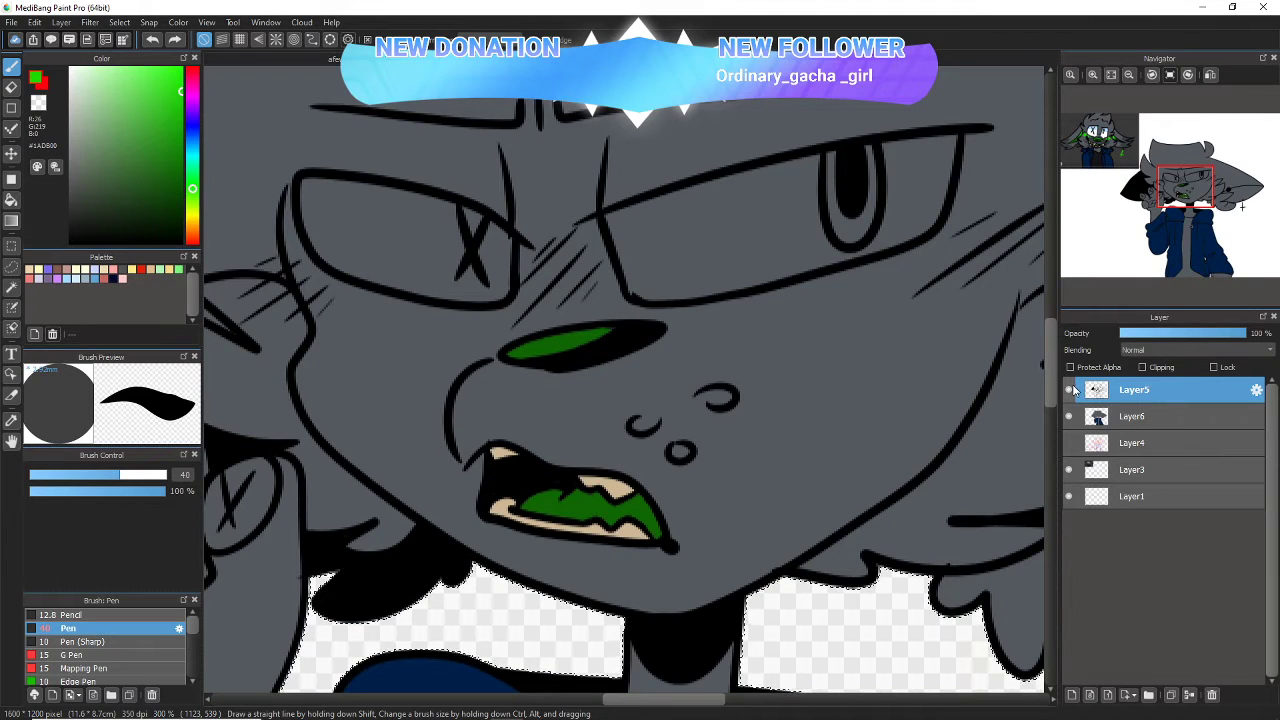
click(1070, 390)
click(1070, 390)
click(1070, 390)
click(1070, 390)
click(1070, 390)
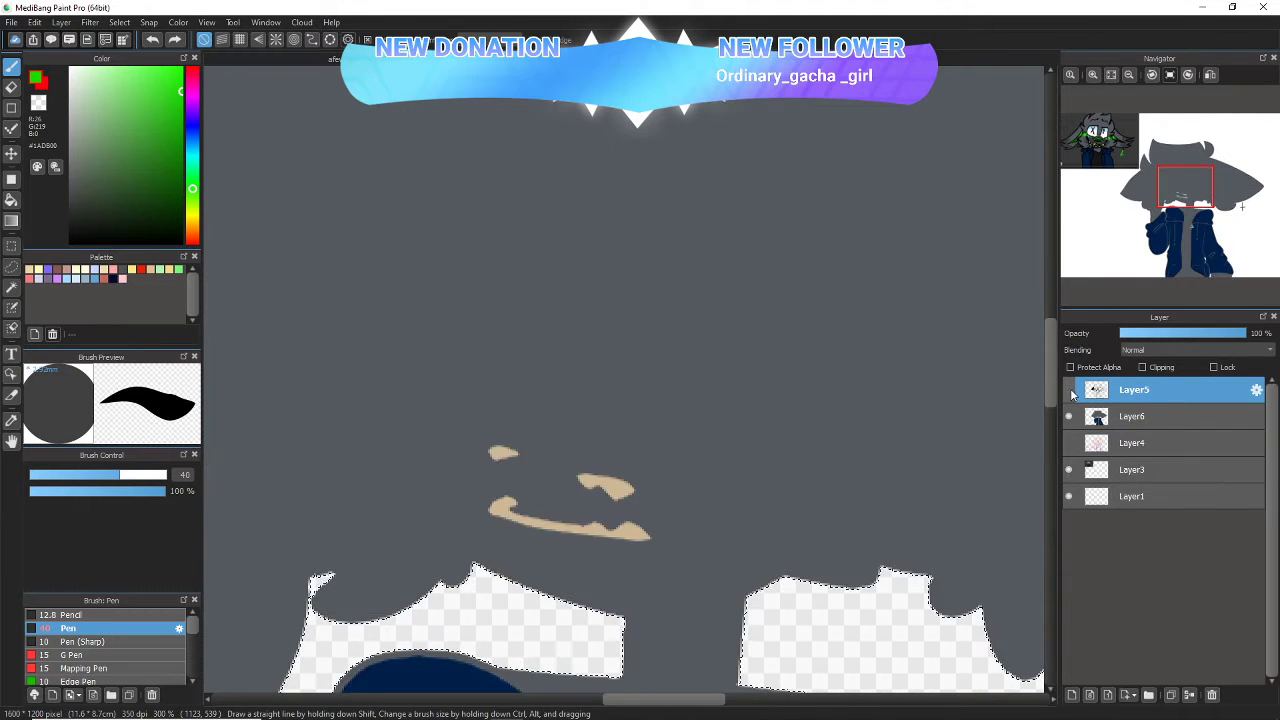
click(1070, 390)
click(153, 44)
click(156, 45)
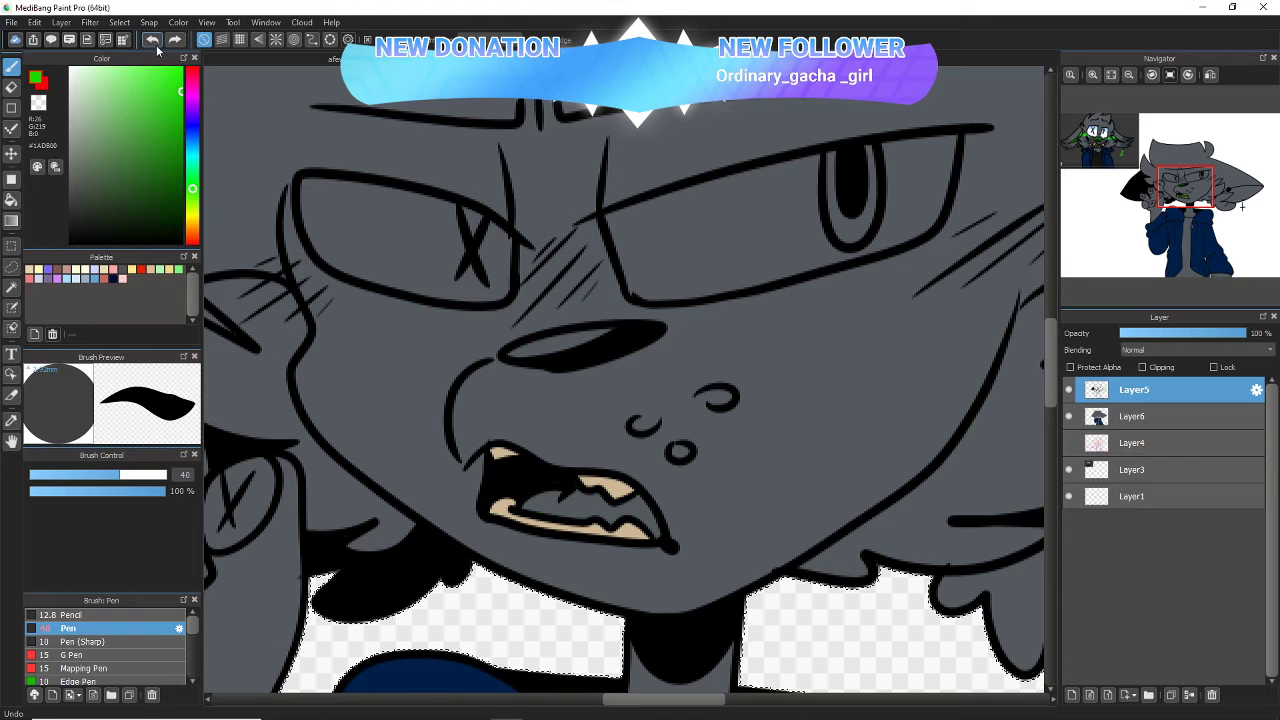
- Fill the tongue area between the teeth on Layer6 with dark green #0A6800 sampled from the reference
click(1150, 416)
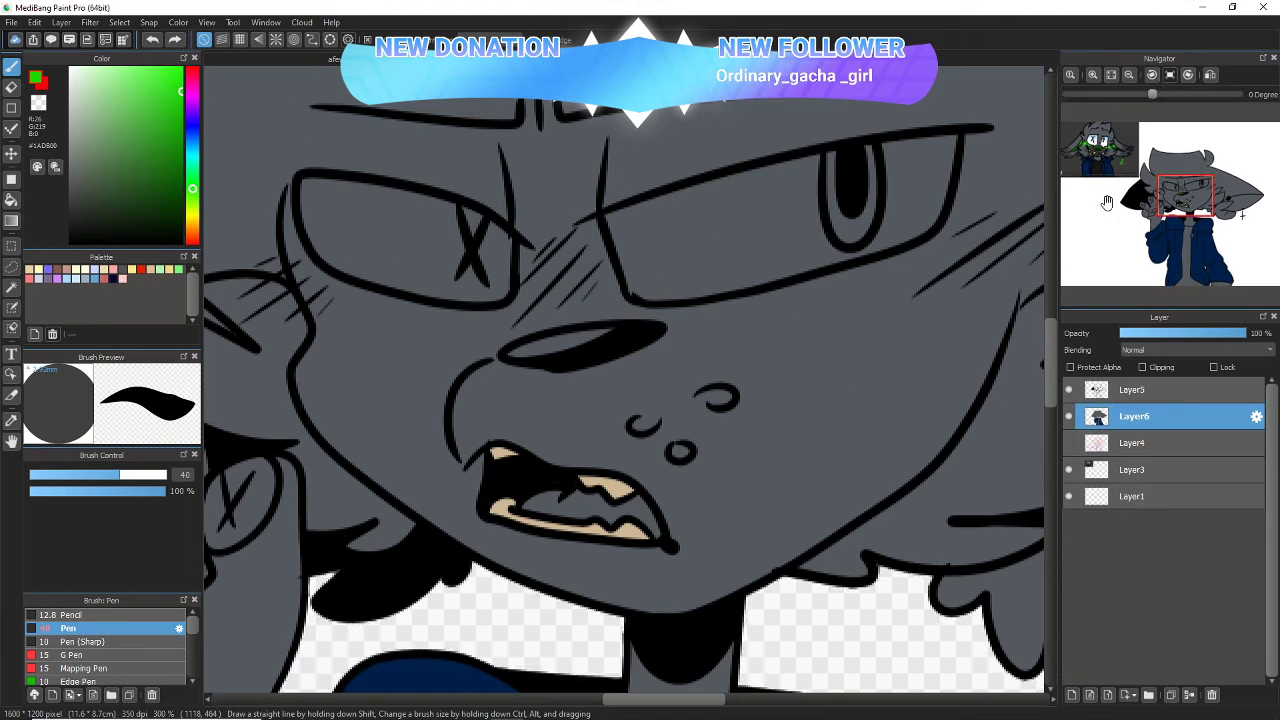
drag(1175, 199, 1109, 161)
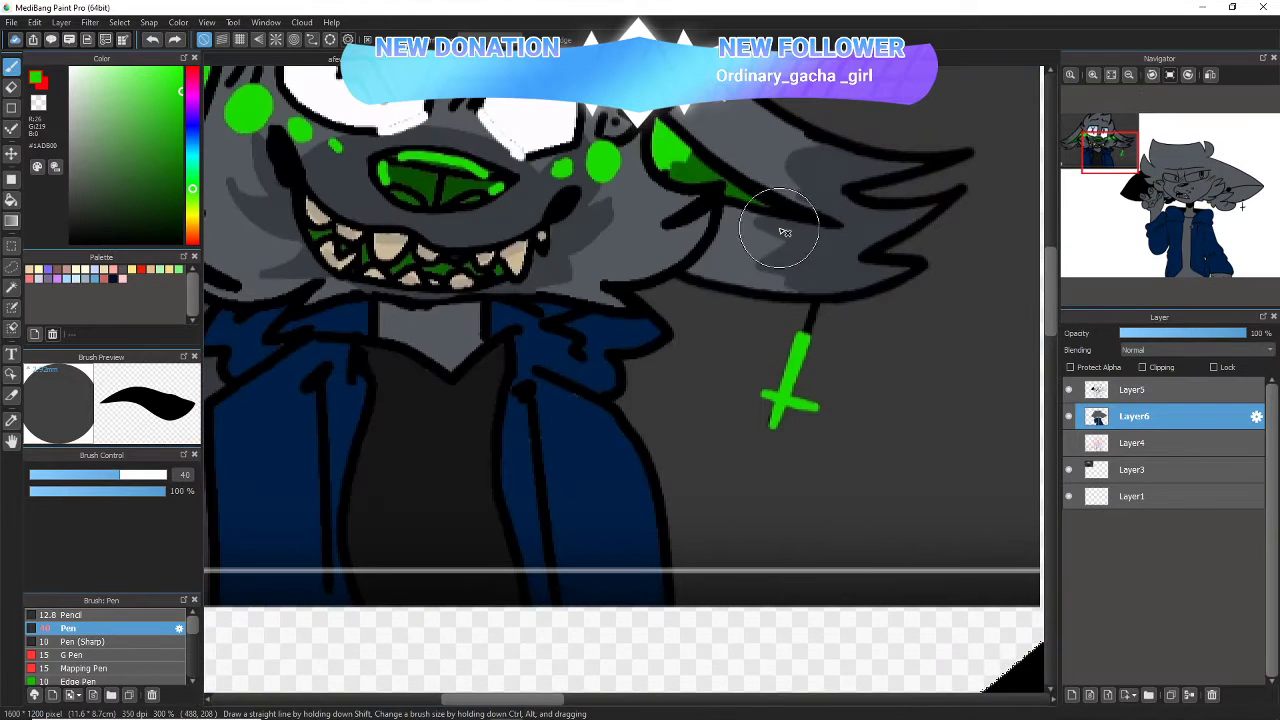
right_click(442, 269)
drag(1115, 155, 1189, 212)
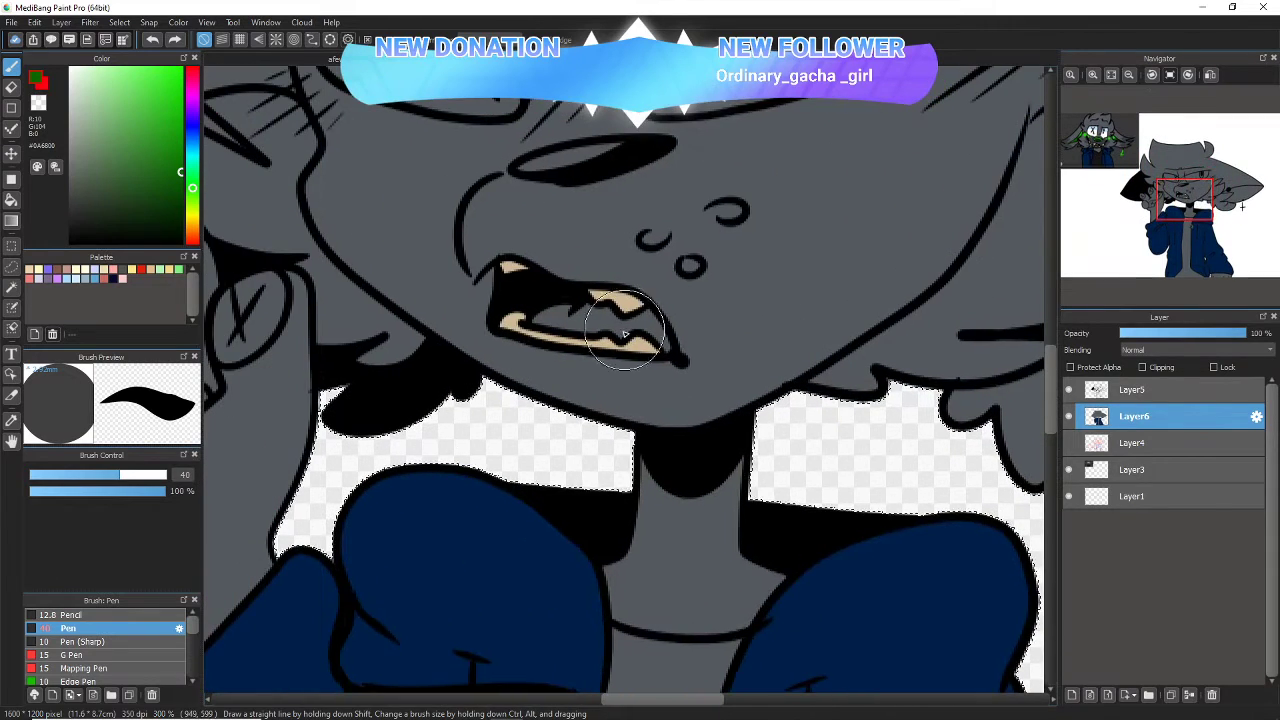
click(12, 204)
click(586, 322)
- Fill the nose and the four X-marked paw pads on Layer6 with bright green #1BD900 sampled from the reference
click(1170, 211)
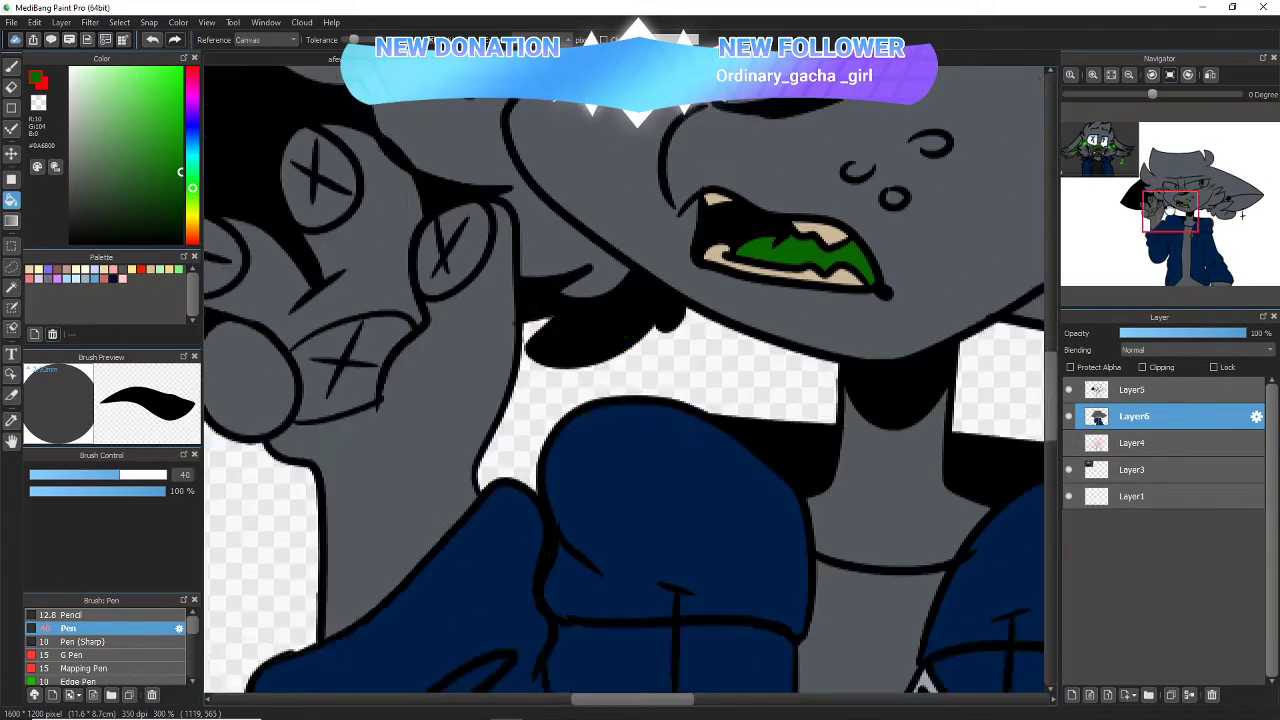
mouse_move(1170, 211)
mouse_down()
mouse_move(1112, 162)
mouse_move(1181, 196)
mouse_up()
right_click(749, 247)
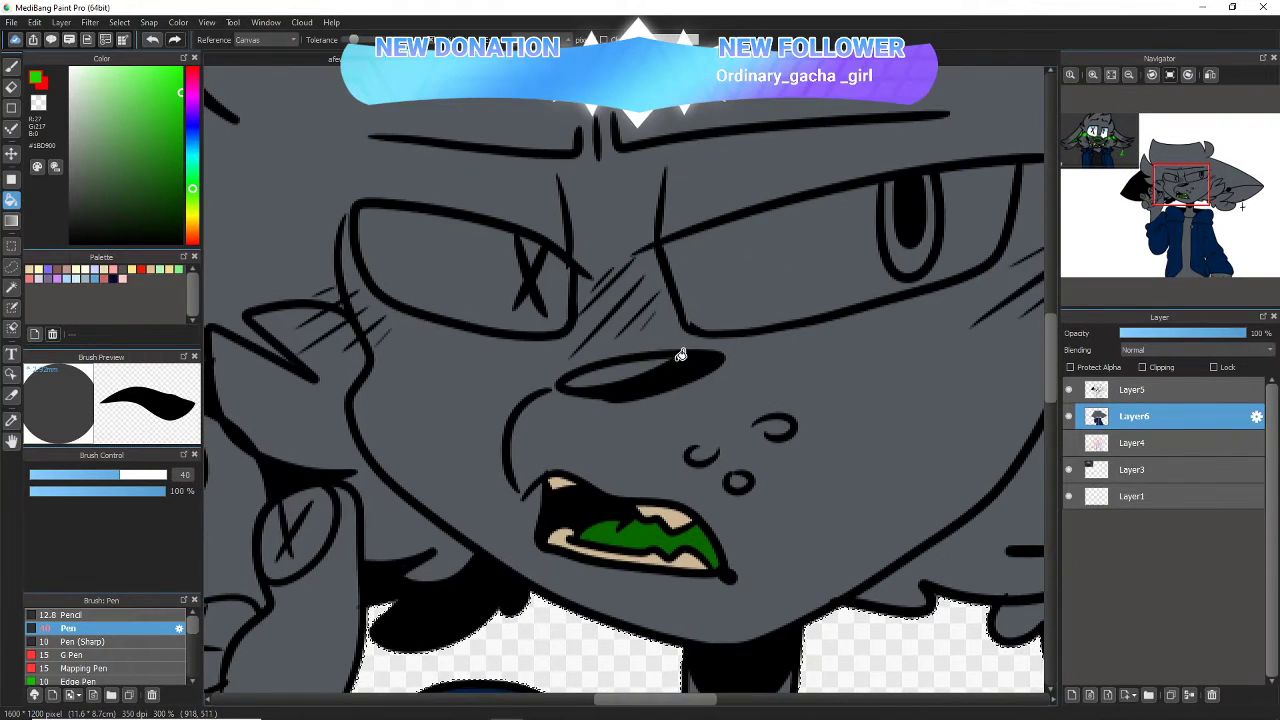
click(632, 358)
click(320, 521)
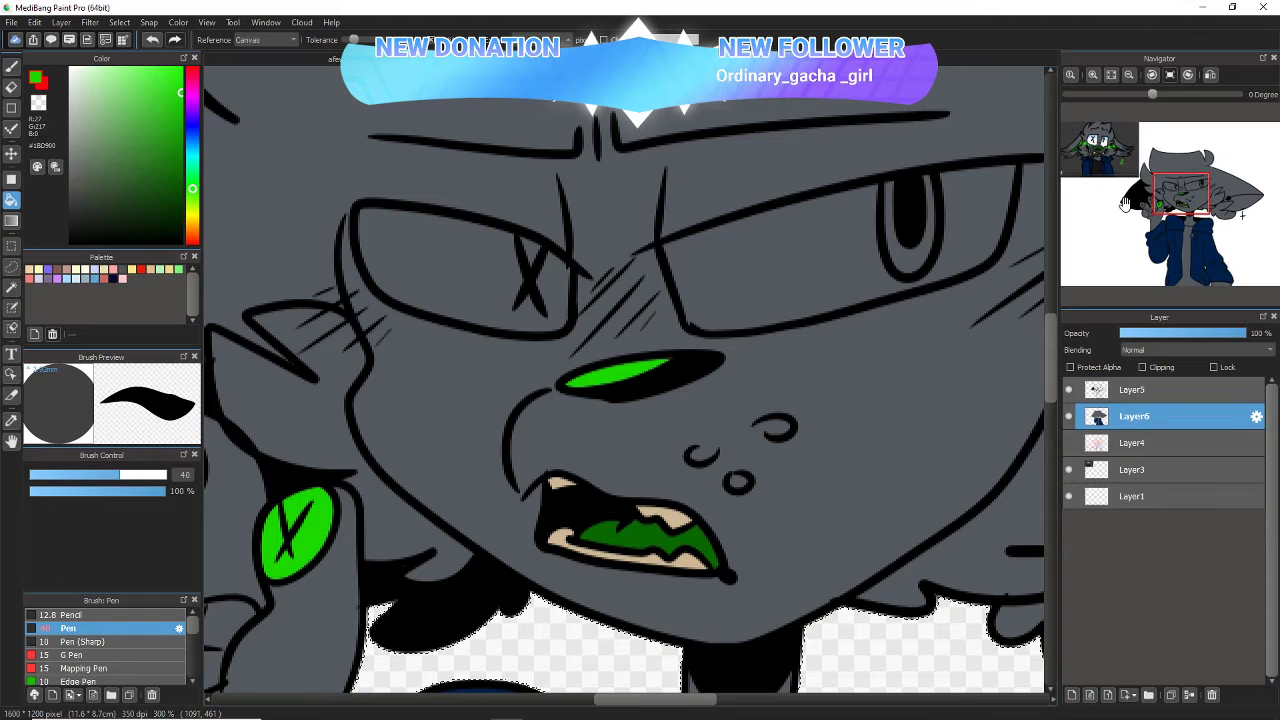
drag(1166, 193, 1133, 206)
click(903, 318)
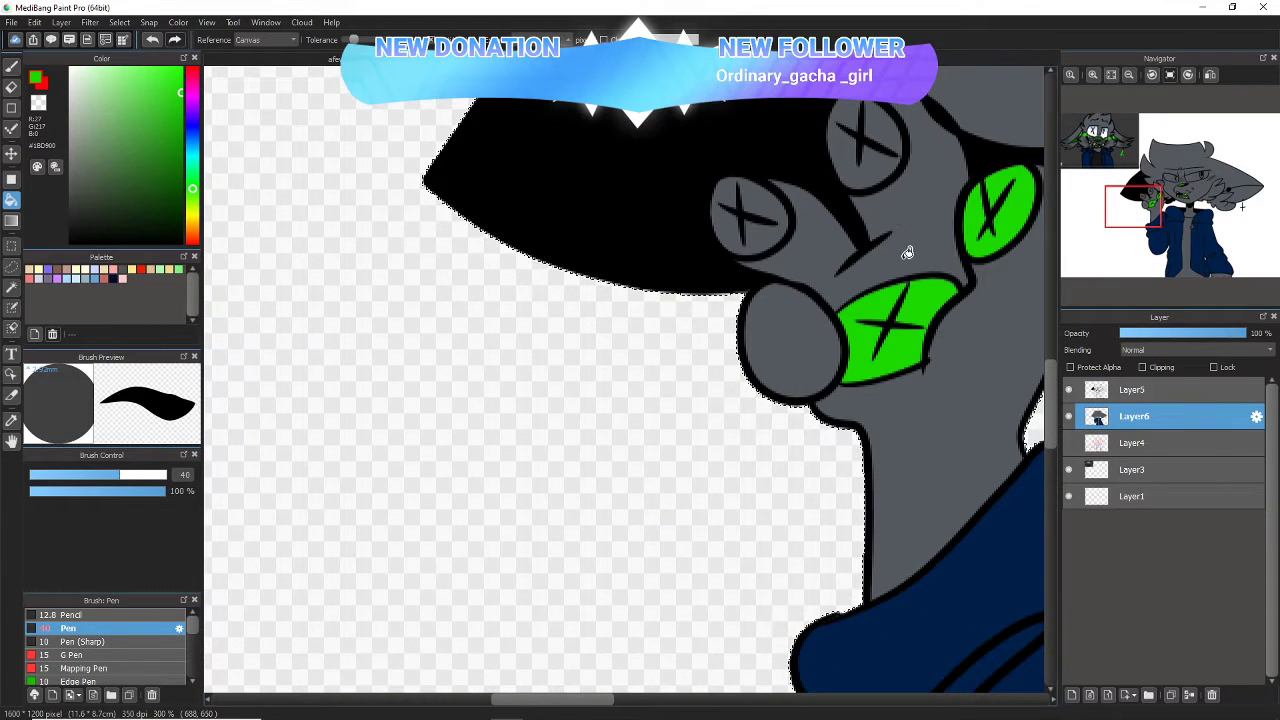
click(874, 158)
click(770, 205)
- Fill the inside of the large ear opposite the raised paw with the same bright green
click(1184, 212)
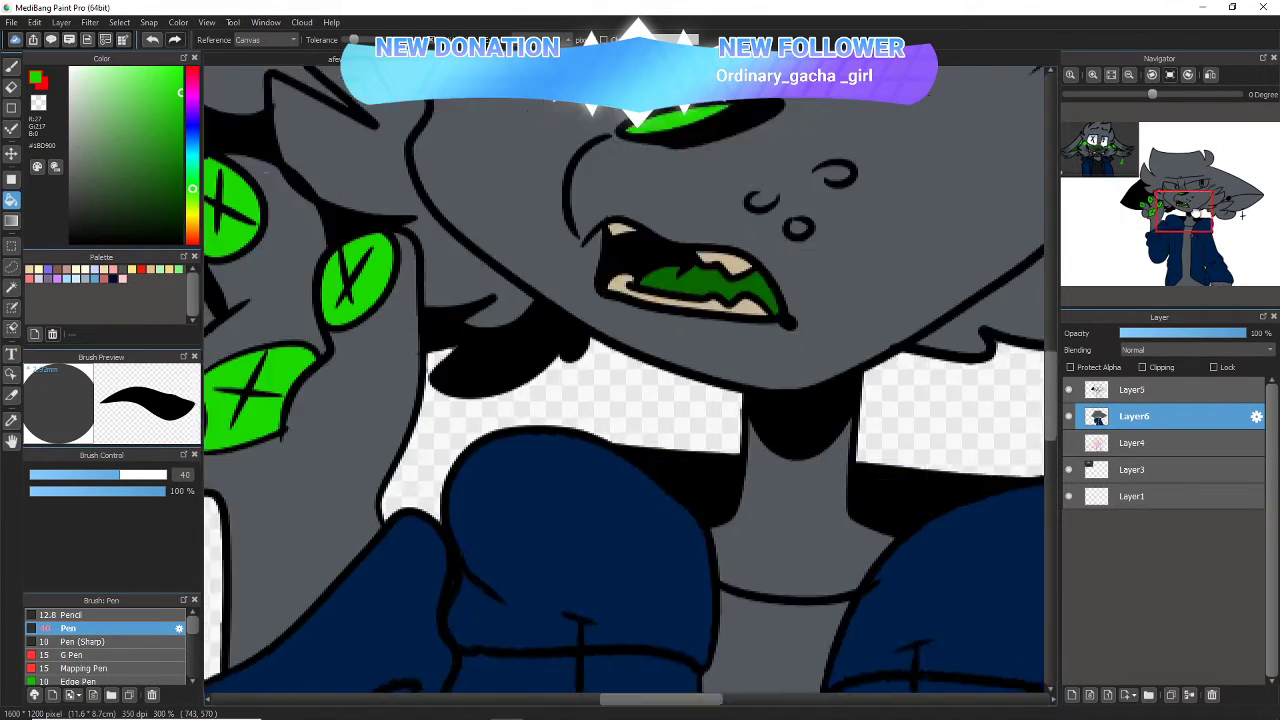
mouse_move(1197, 213)
mouse_down()
mouse_move(1224, 207)
mouse_move(1195, 199)
mouse_up()
click(989, 274)
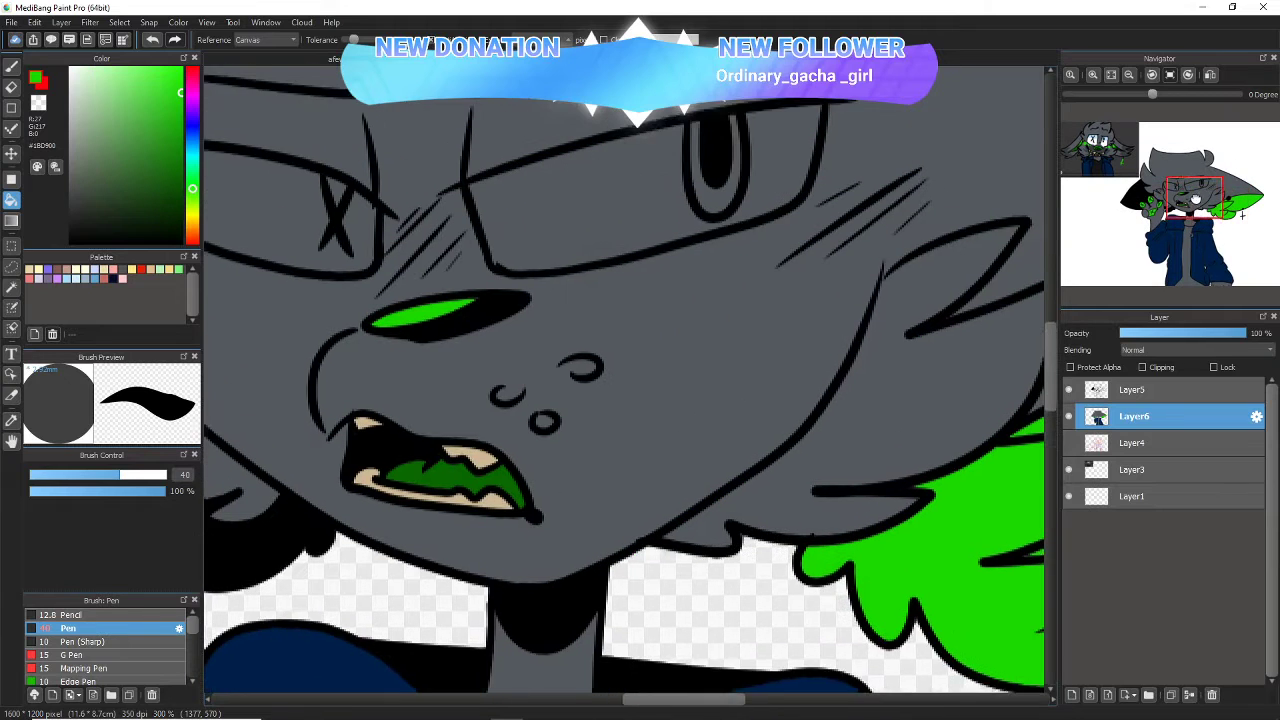
- Paint three bright green dots of decreasing size along the cheek below the eye with the oval pupil
click(1195, 186)
key(b)
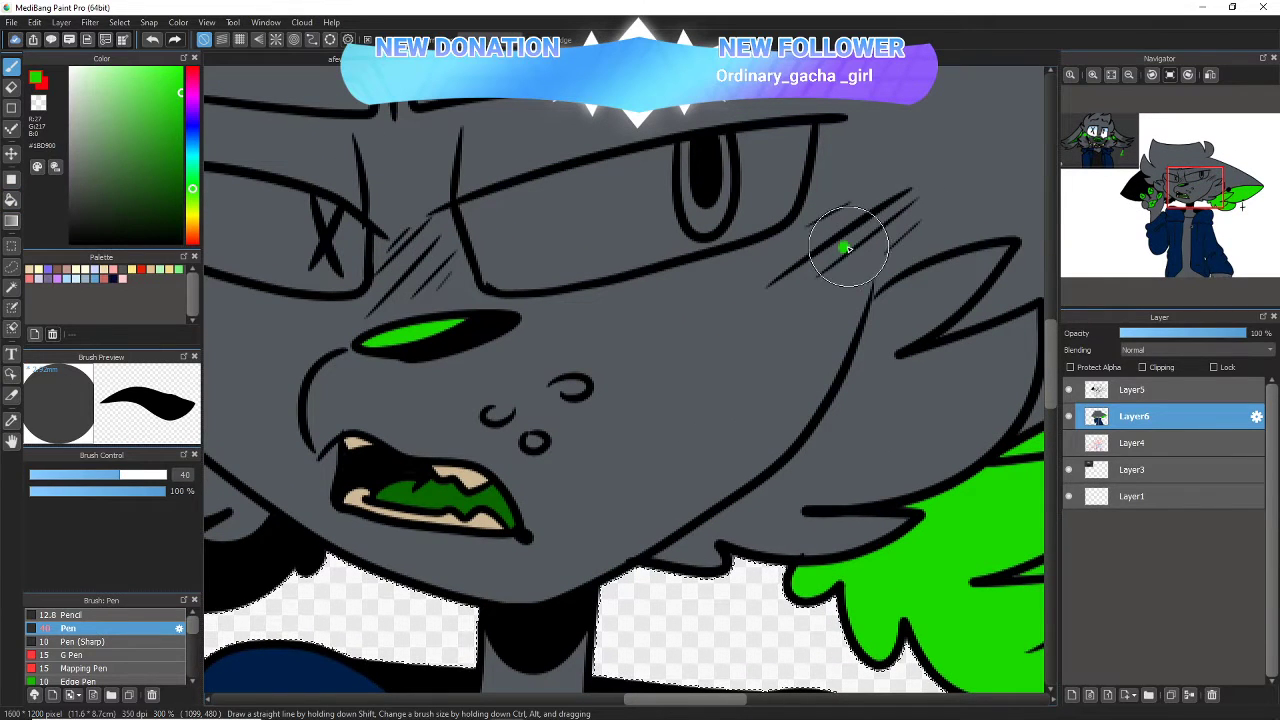
mouse_move(845, 248)
mouse_down()
mouse_move(826, 257)
mouse_move(845, 252)
mouse_up()
click(152, 39)
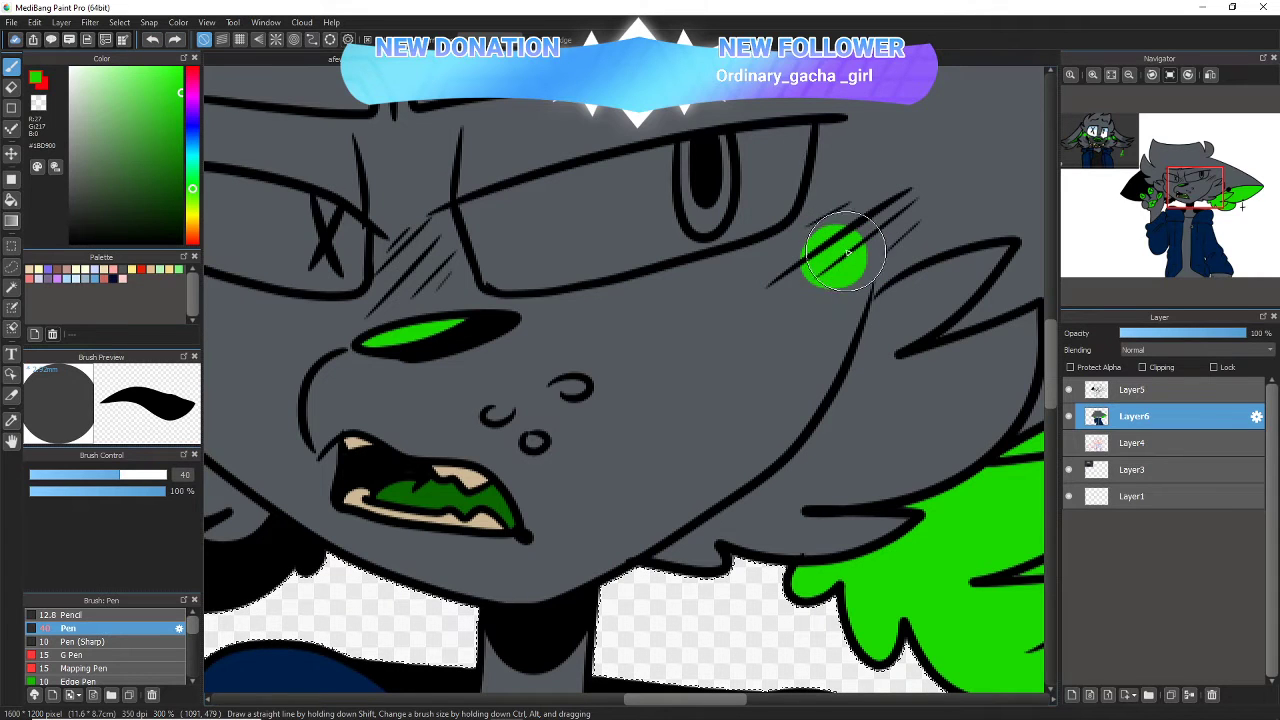
click(760, 293)
click(706, 303)
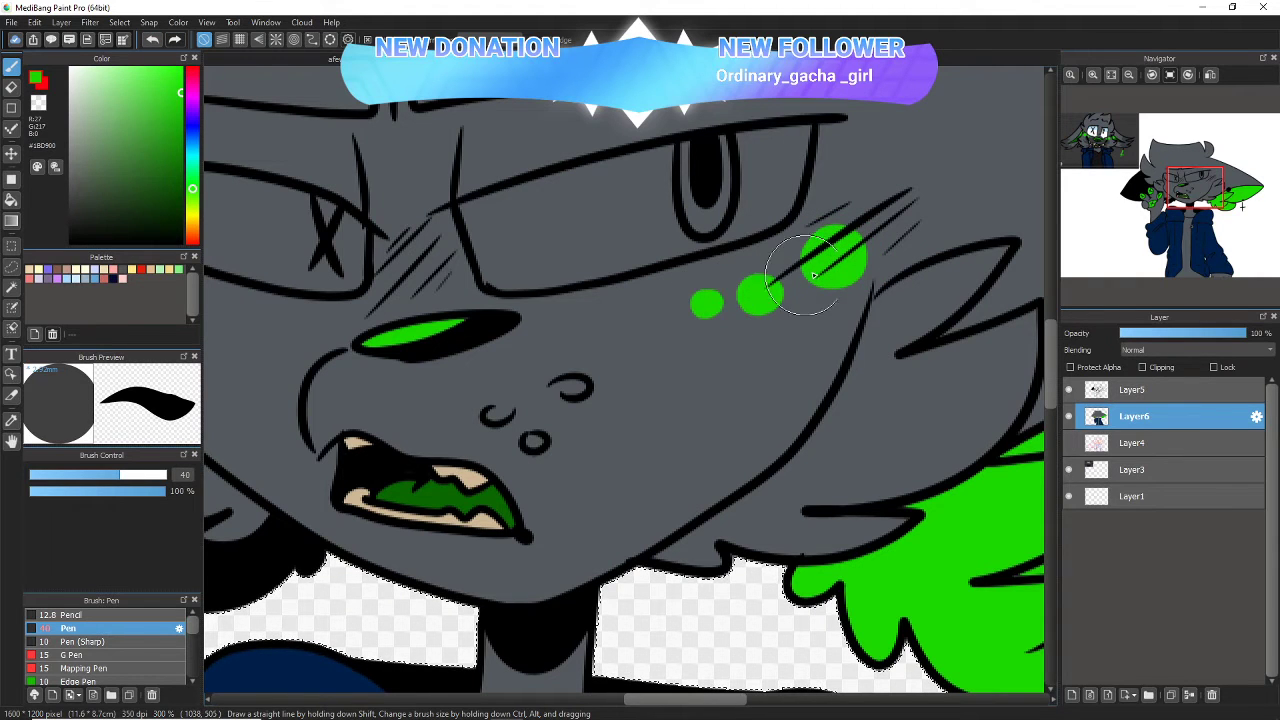
- Paint three shrinking bright green dots below the X-marked eye, undoing the oversized third dot and repainting it smaller
drag(1195, 187, 1161, 182)
drag(676, 366, 686, 380)
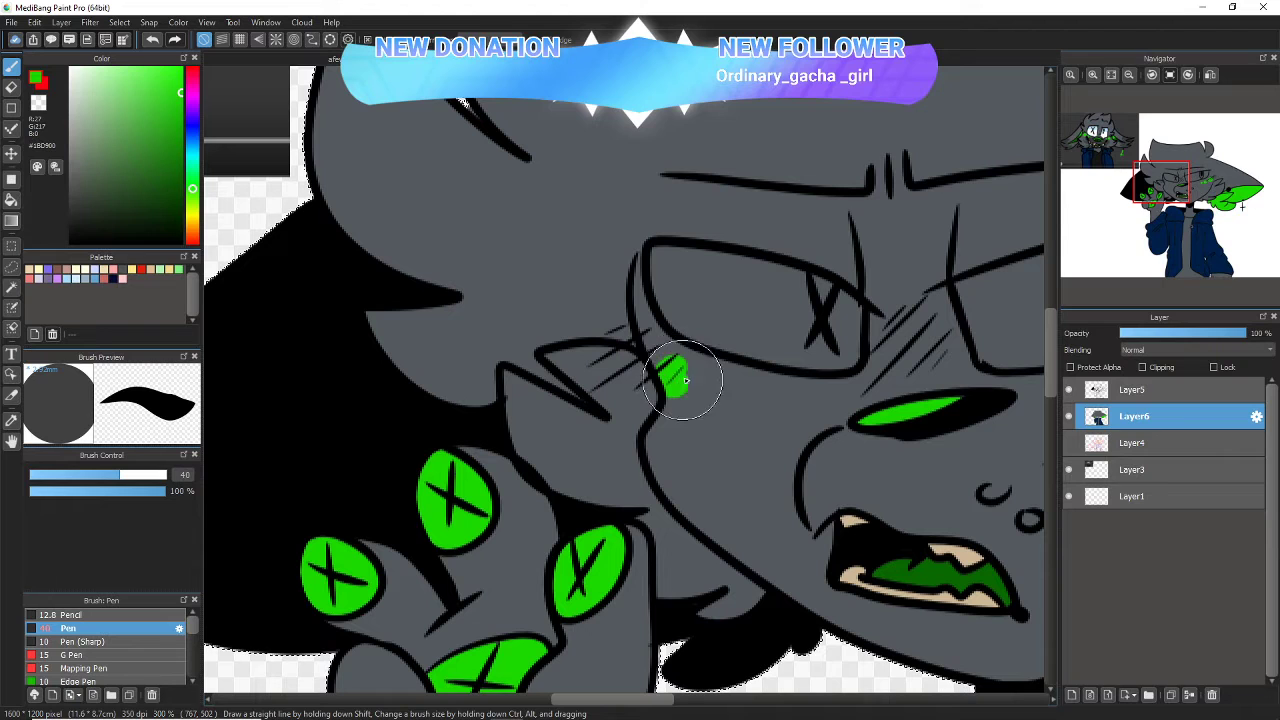
click(714, 393)
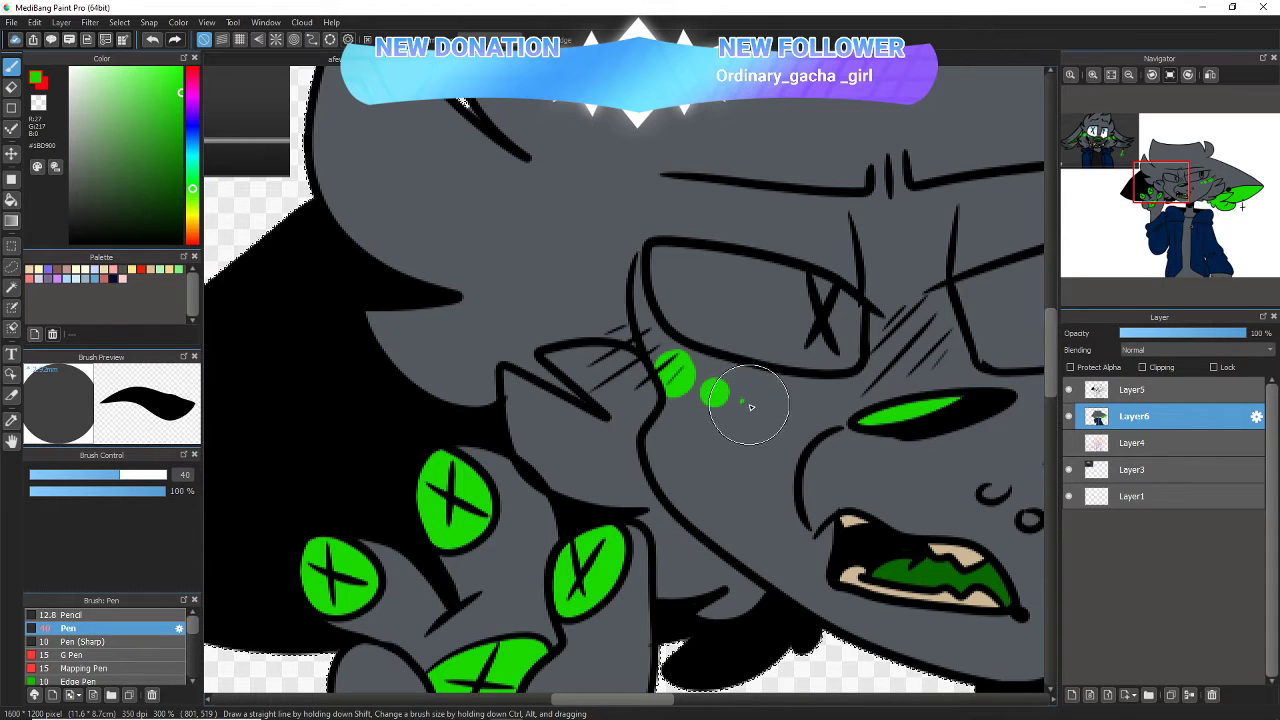
click(746, 402)
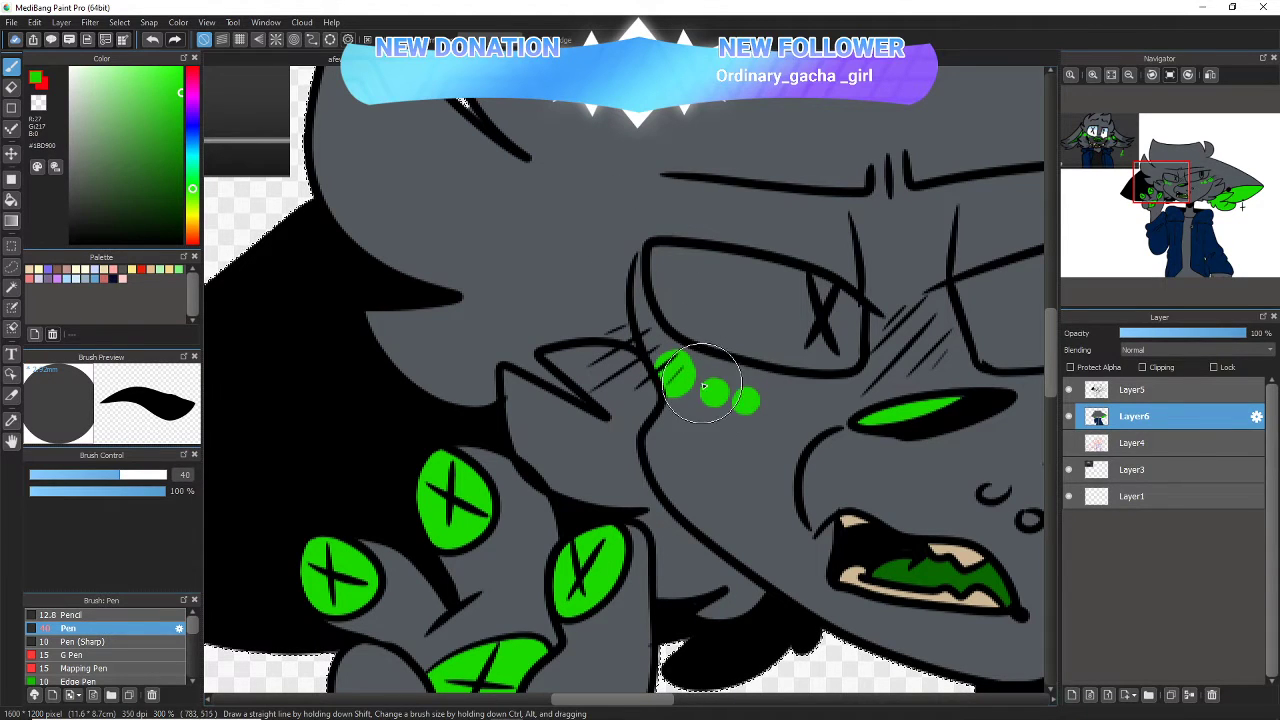
key(ctrl+z)
drag(741, 401, 744, 404)
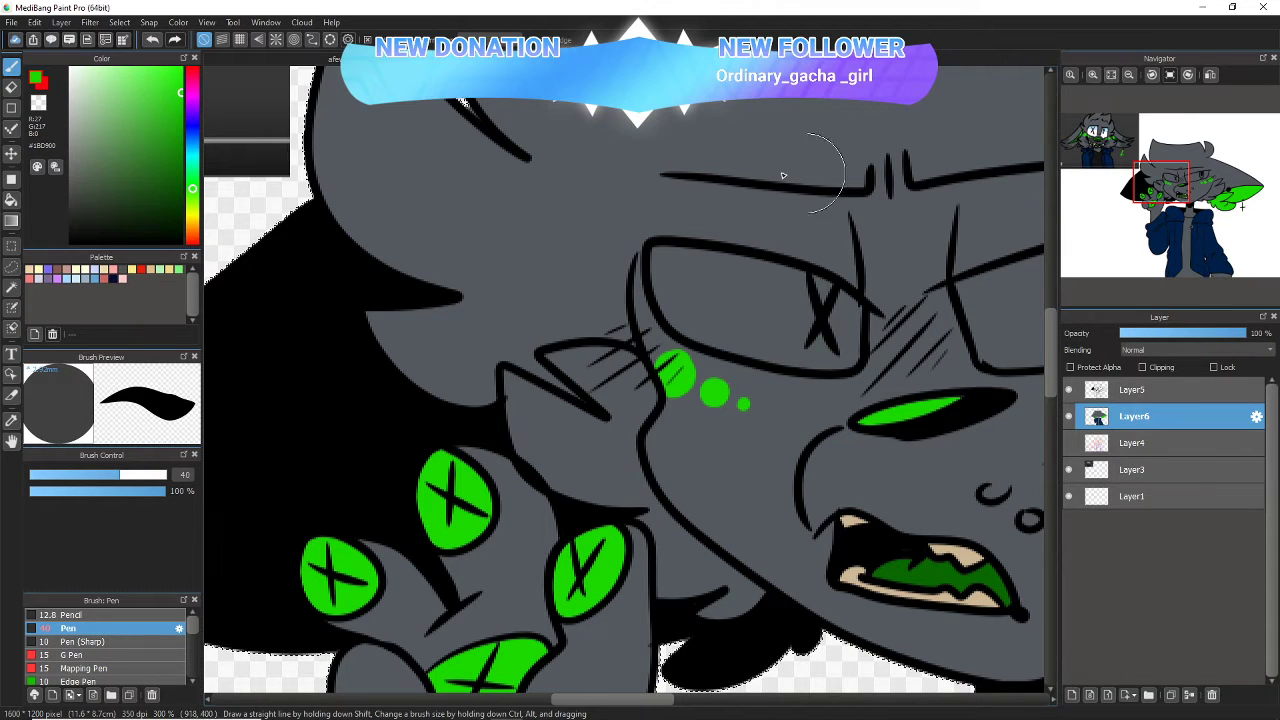
- Fill the whites of both eyes with white #FFFFFF
drag(94, 108, 69, 67)
click(12, 201)
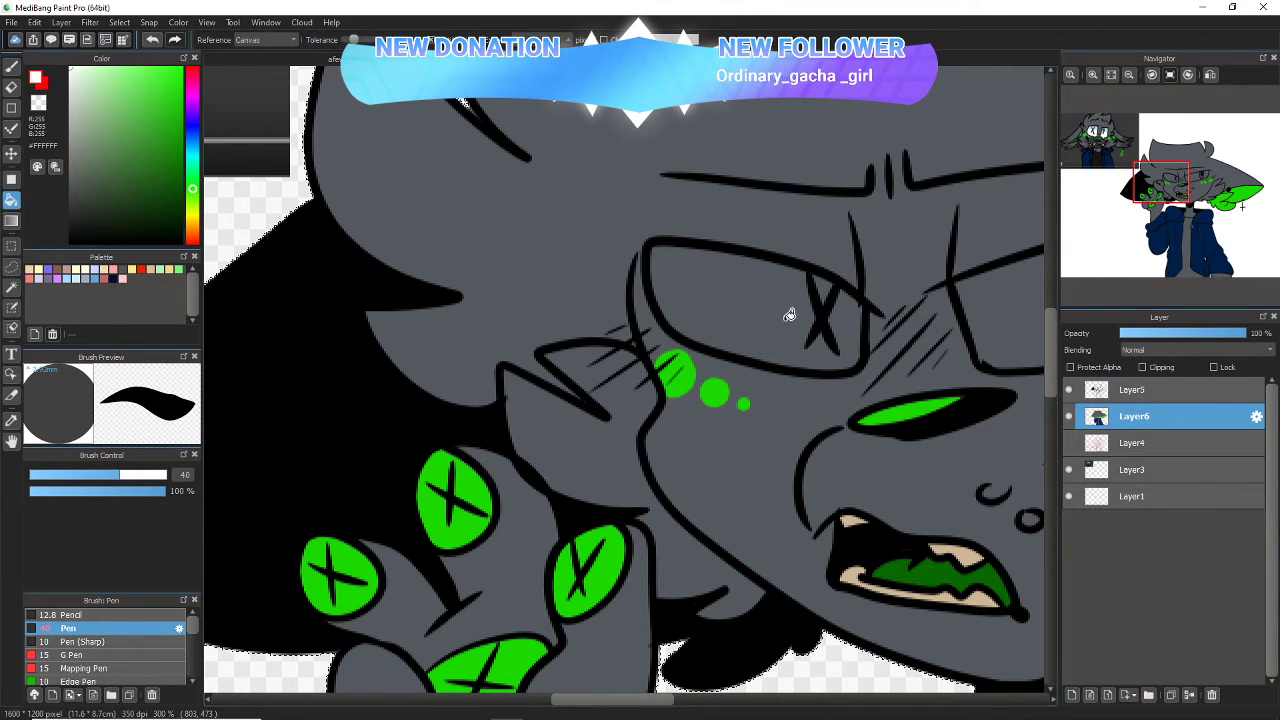
click(744, 306)
- Fill the iris around the oval pupil with dark green #0A6500 sampled from the reference's eye
drag(1154, 183, 1117, 142)
click(781, 338)
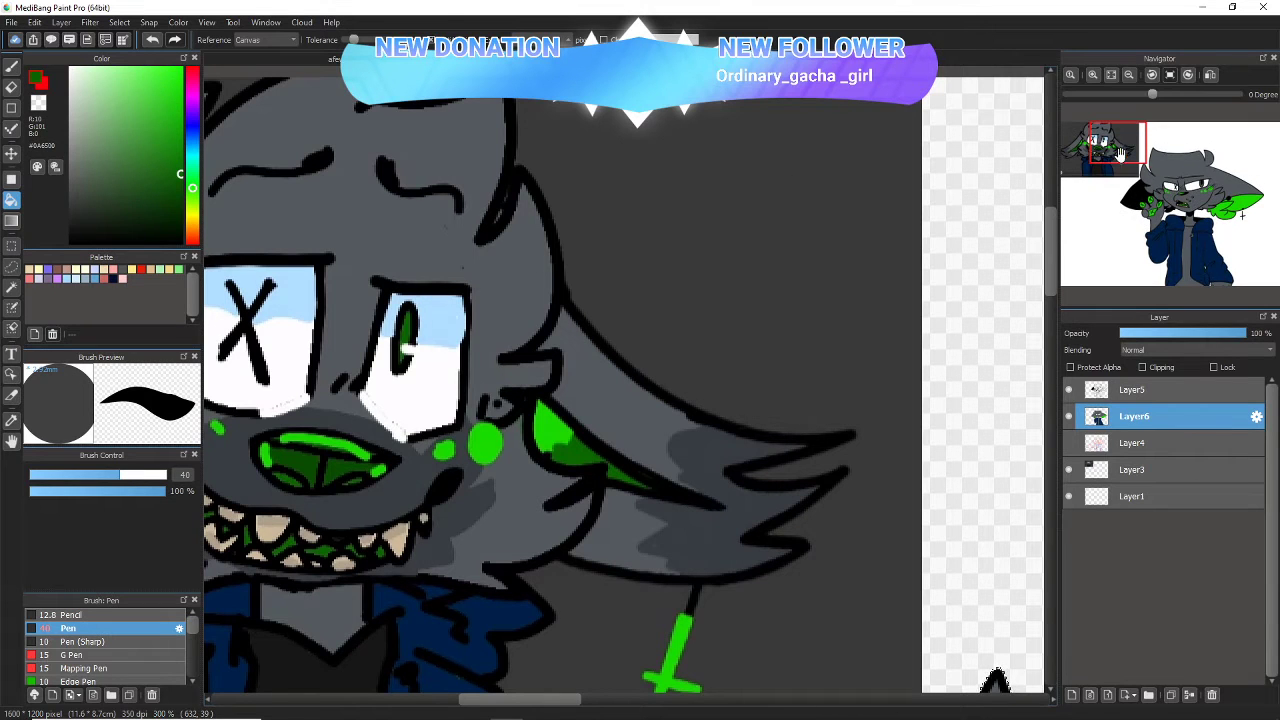
drag(1150, 168, 1199, 175)
click(661, 388)
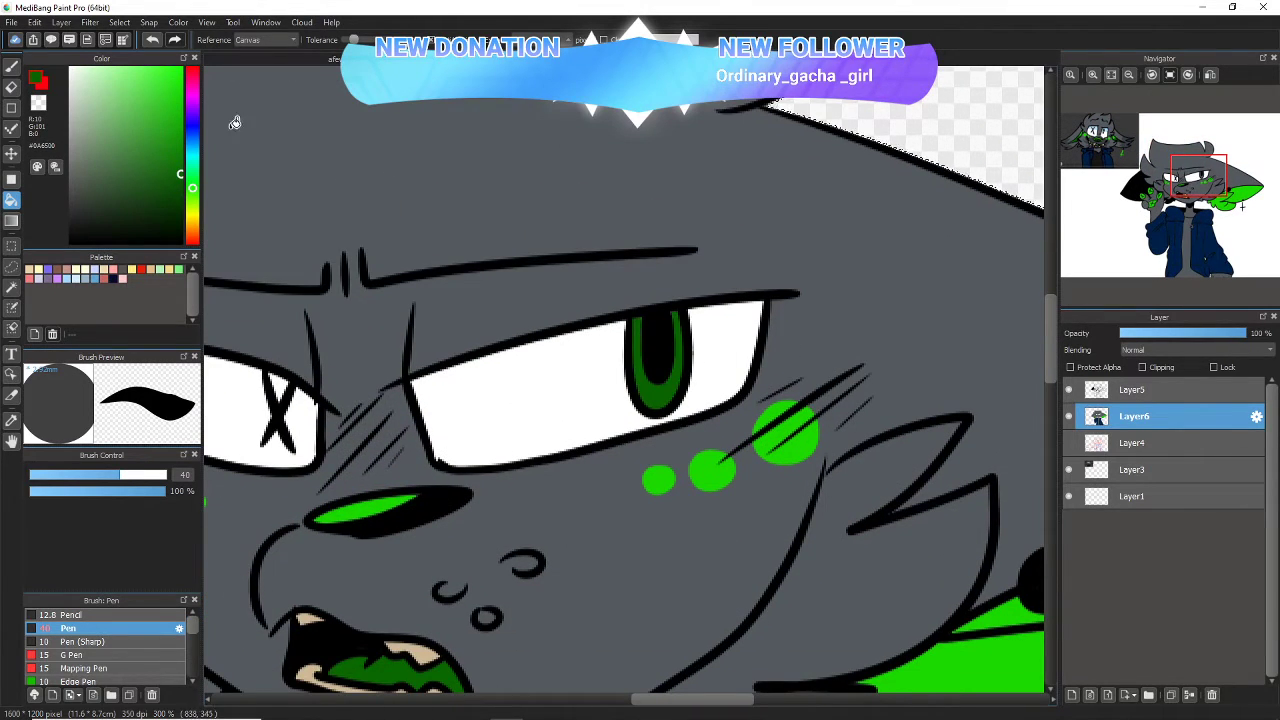
- Paint the upper part of the iris around the oval pupil light orange #FFC061, leaving its lower part dark green
click(11, 65)
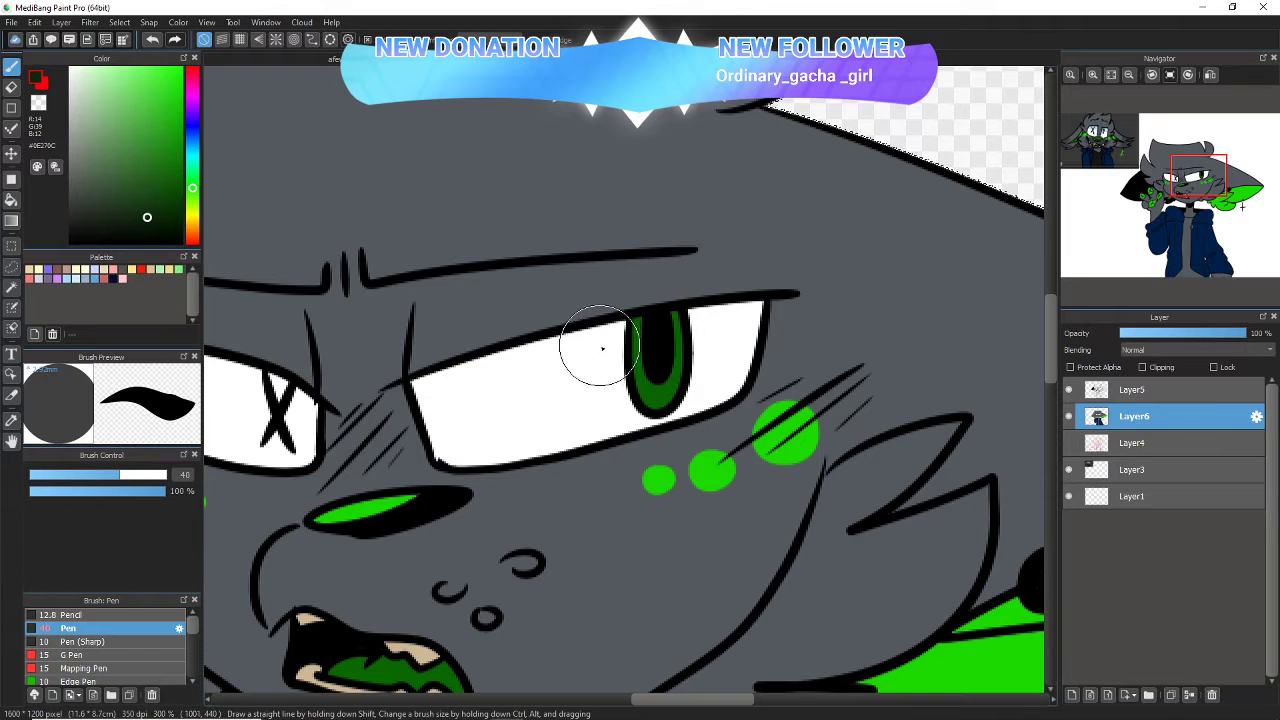
mouse_move(632, 330)
mouse_down()
mouse_move(636, 346)
mouse_move(642, 327)
mouse_up()
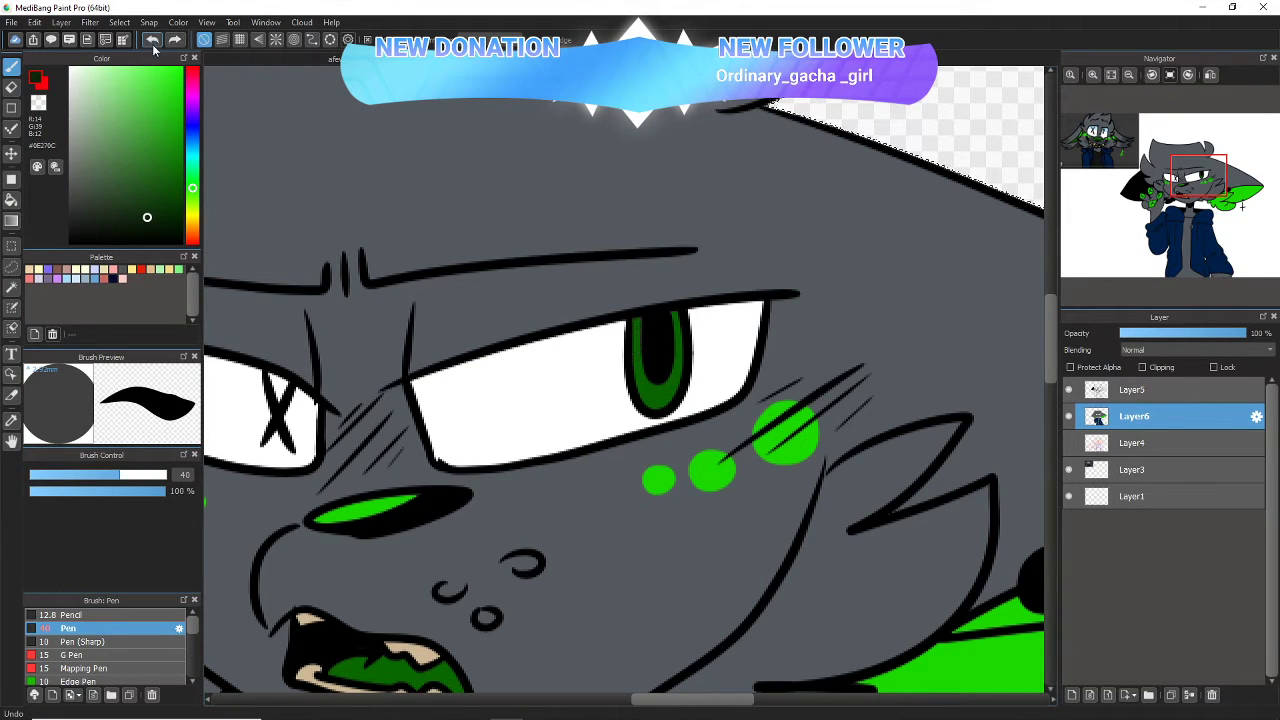
click(193, 230)
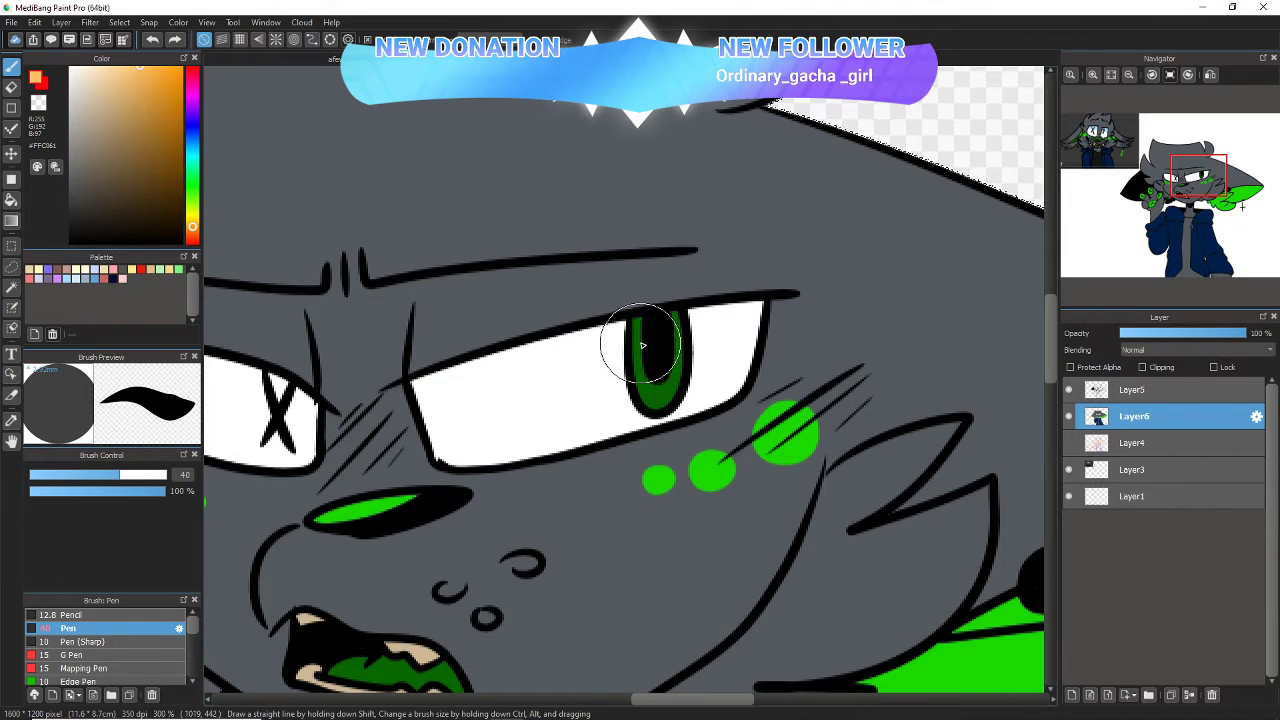
drag(636, 322, 637, 362)
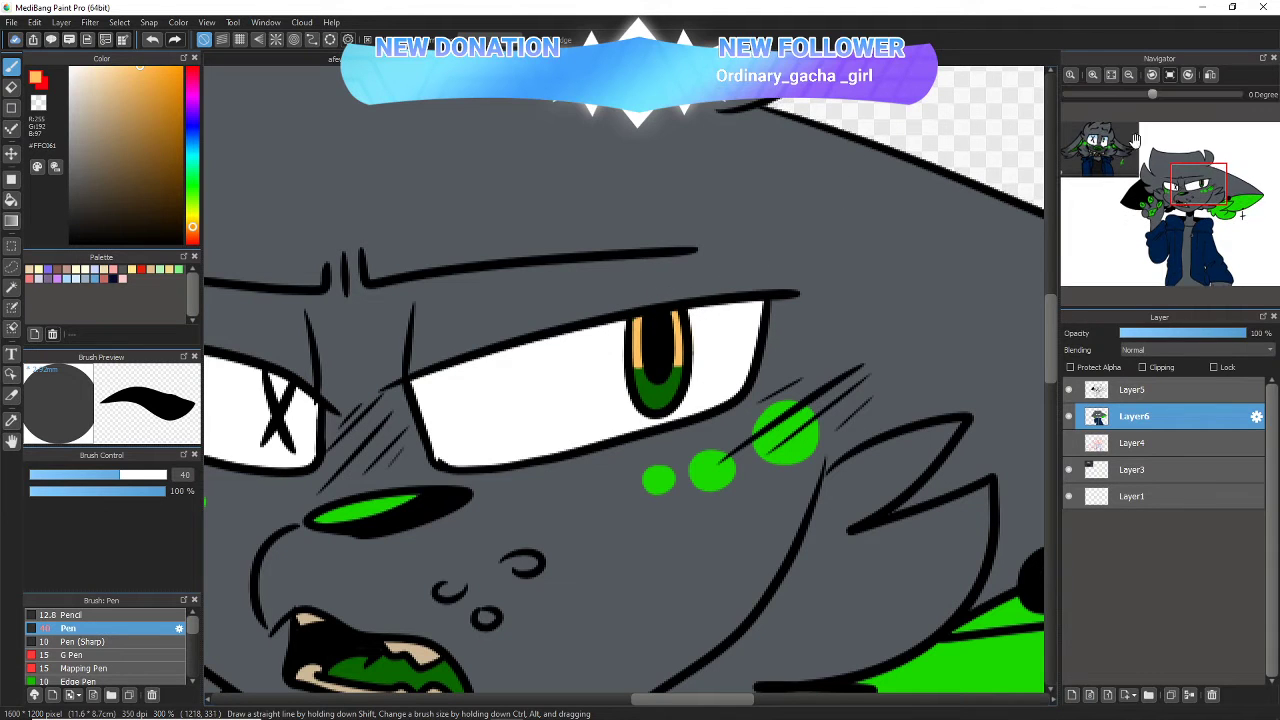
- Fill the shirt under the open jacket with near-black #161516 sampled from the reference, undoing any fill that floods the whole character
click(1111, 75)
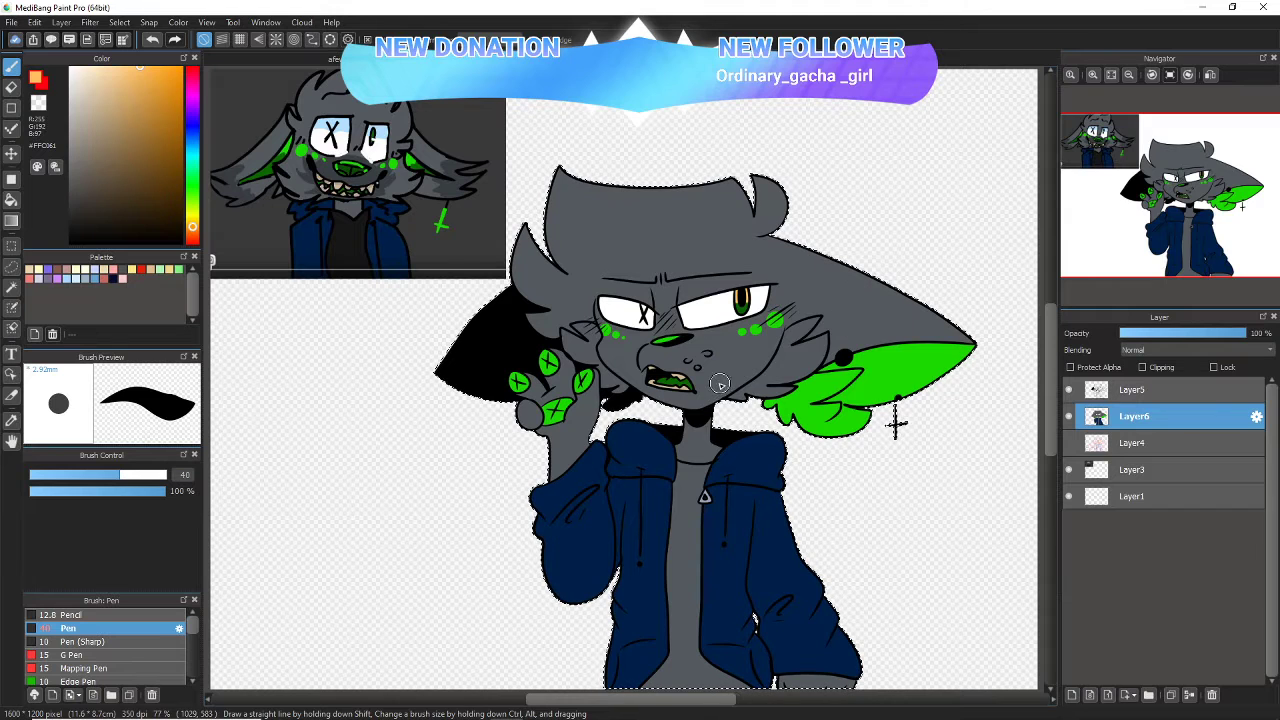
alt+click(354, 252)
key(g)
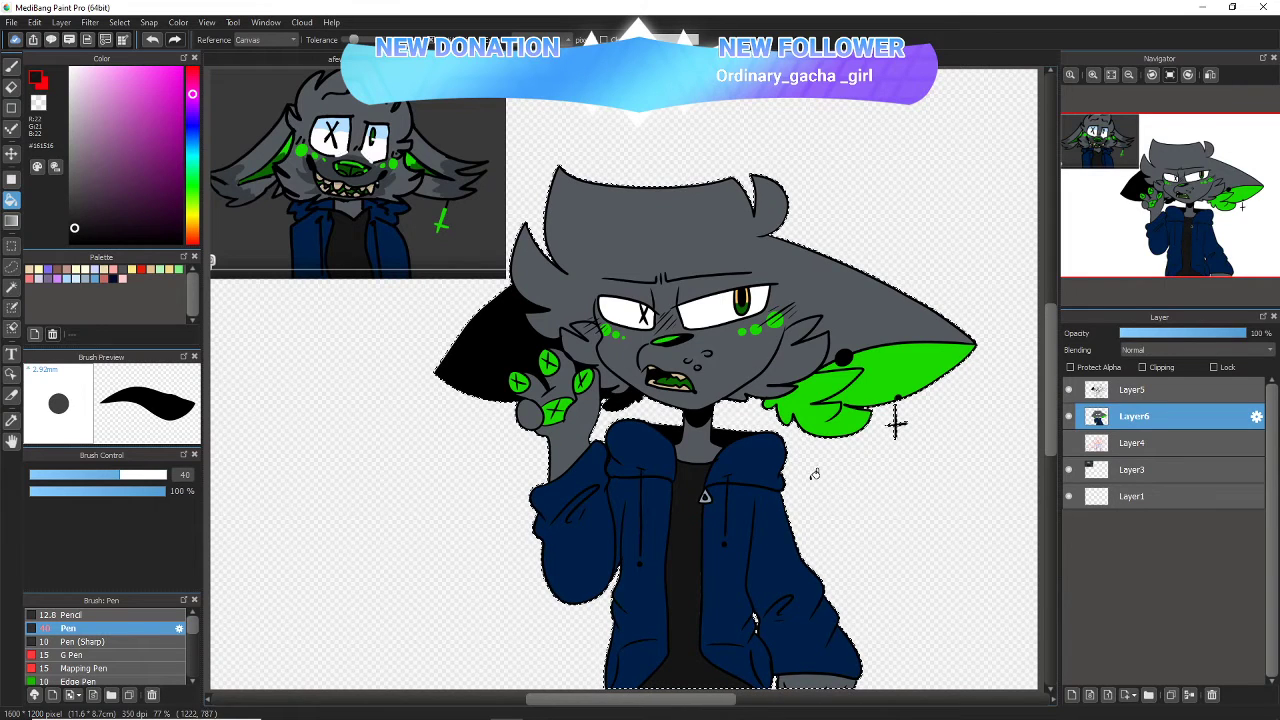
click(150, 42)
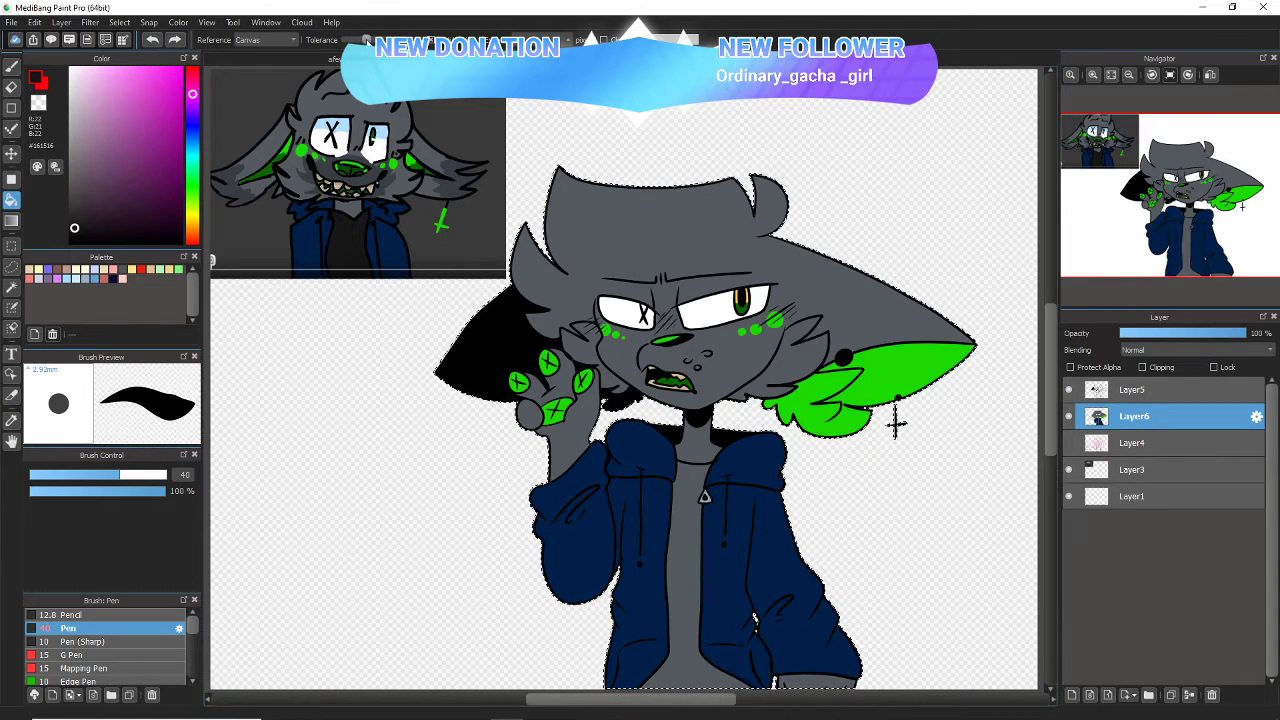
click(677, 503)
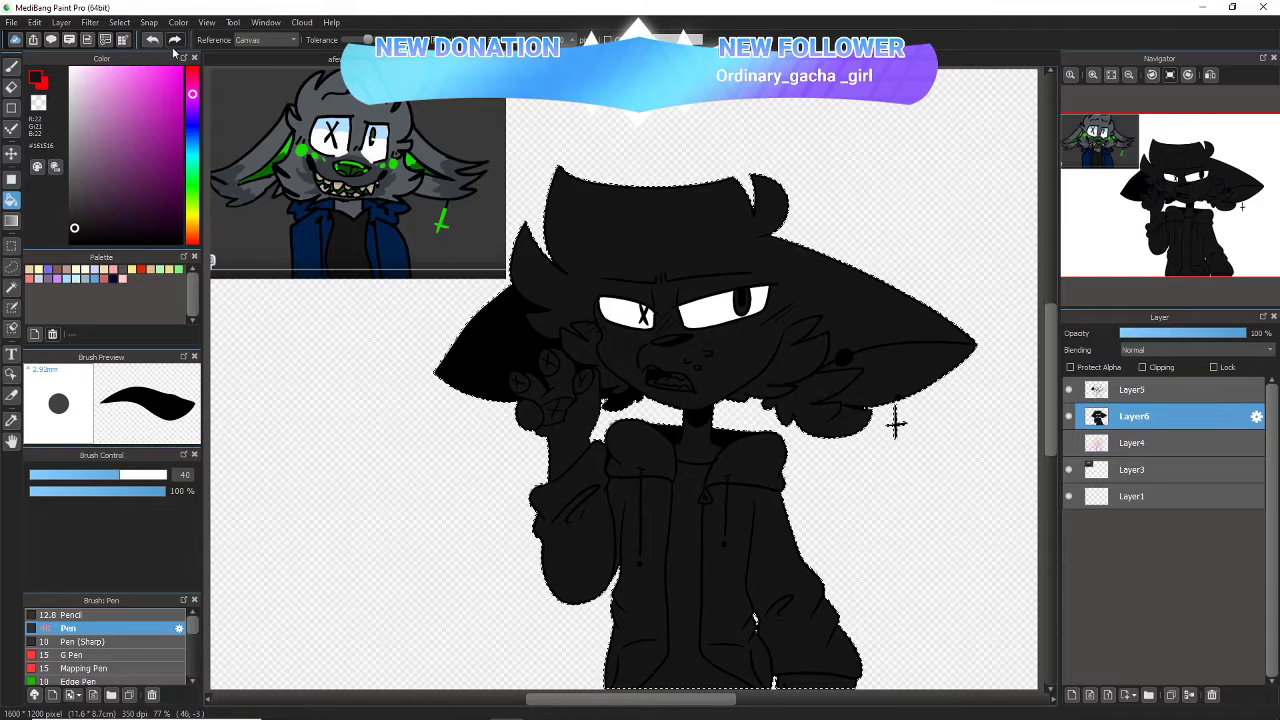
click(152, 40)
click(152, 42)
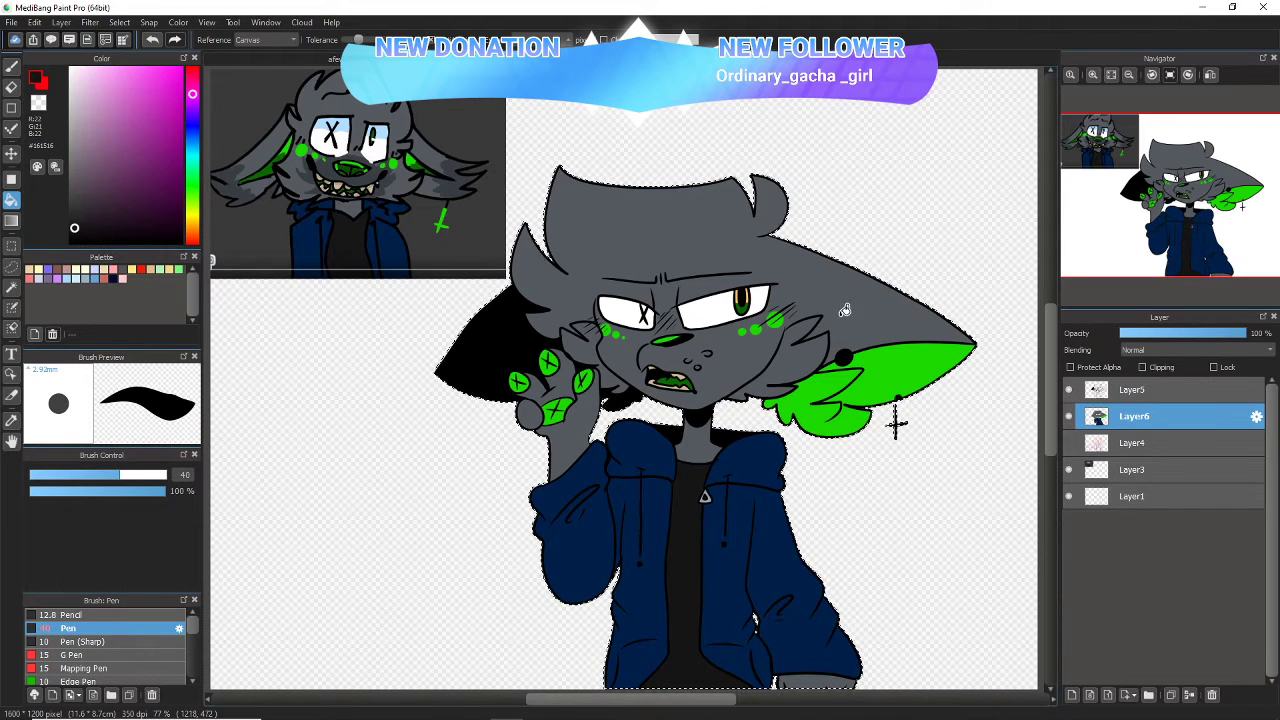
- Shade the outer part of the bright green inner ear with dark green #0A6700 using the Watercolor (Wet) brush
click(270, 165)
click(12, 67)
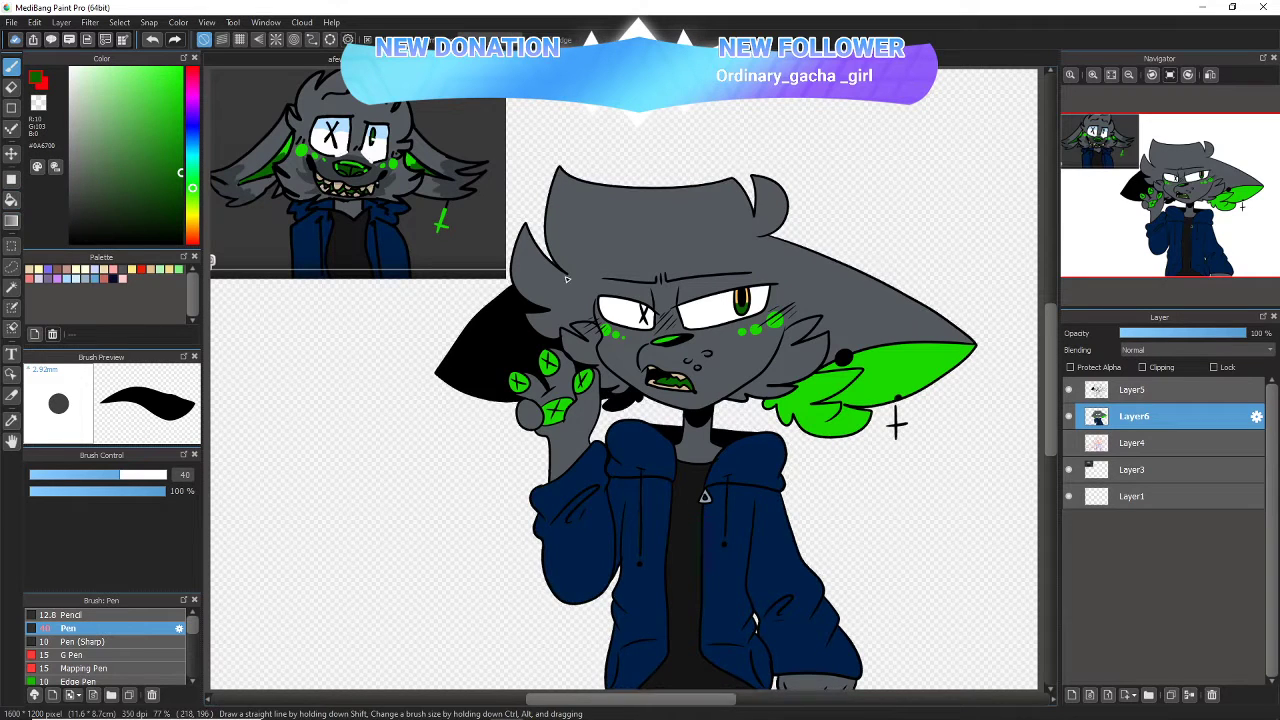
scroll(194, 630, down, 2)
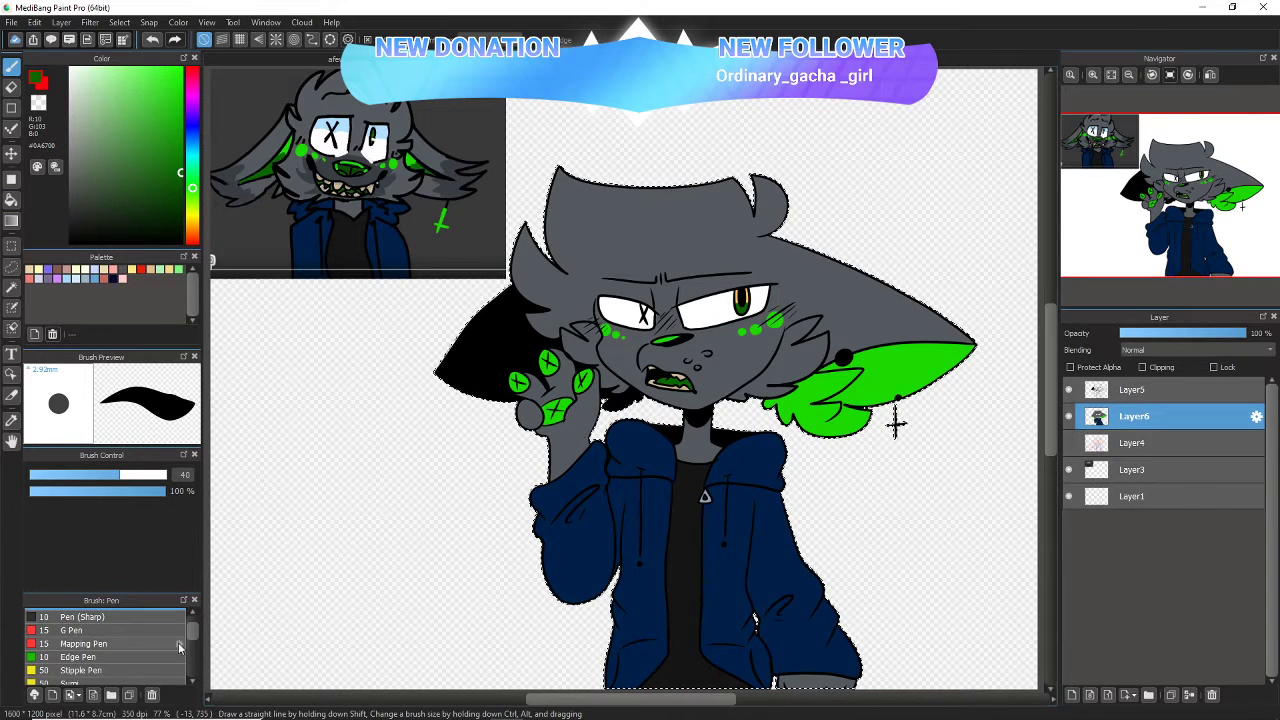
scroll(192, 645, down, 2)
click(157, 677)
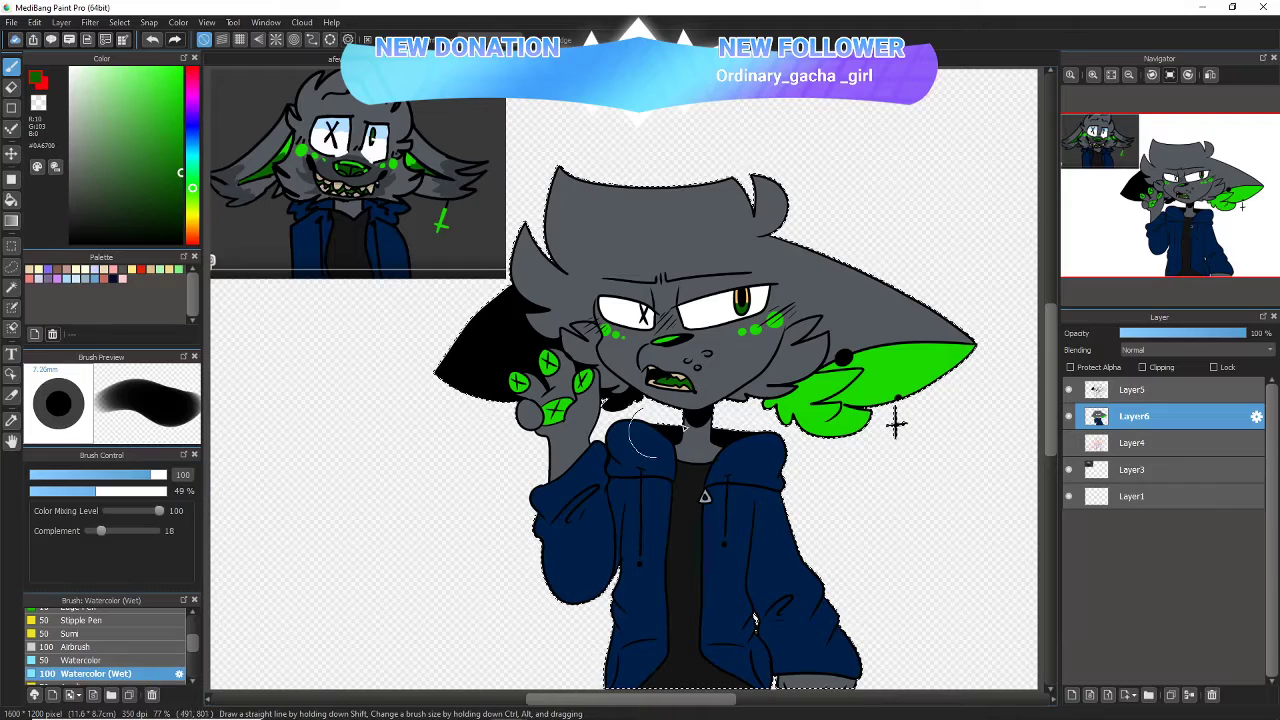
click(1088, 75)
click(1088, 75)
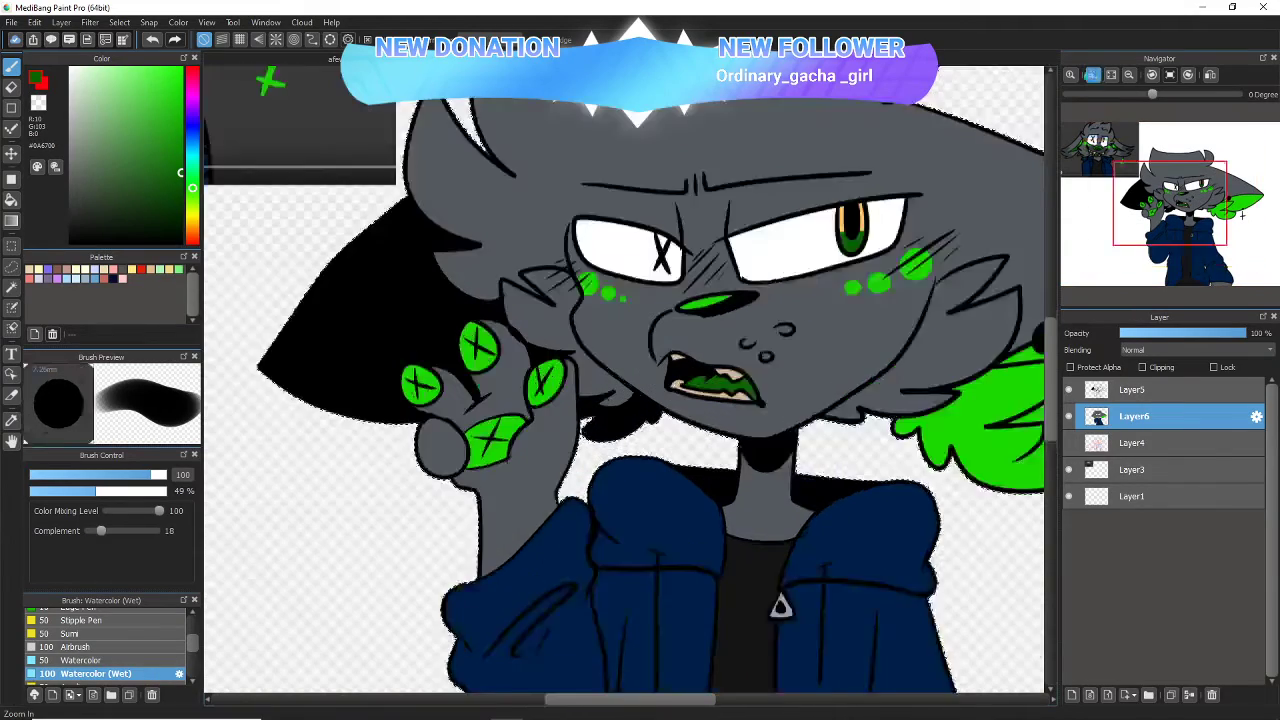
click(1088, 75)
drag(1166, 205, 1232, 210)
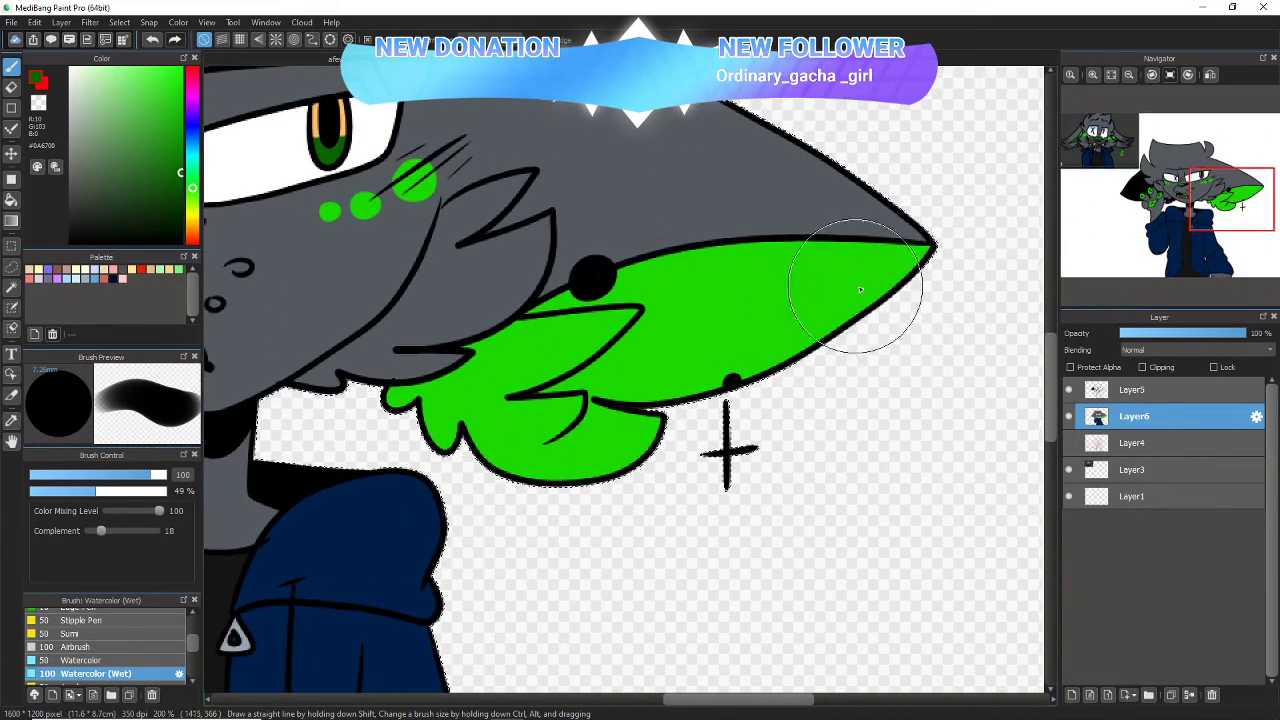
mouse_move(857, 262)
mouse_down()
mouse_move(834, 309)
mouse_move(880, 286)
mouse_move(690, 320)
mouse_move(857, 314)
mouse_move(627, 326)
mouse_move(772, 307)
mouse_move(766, 343)
mouse_move(650, 335)
mouse_move(645, 319)
mouse_move(645, 355)
mouse_move(843, 309)
mouse_move(643, 309)
mouse_move(872, 274)
mouse_move(668, 284)
mouse_move(849, 299)
mouse_move(783, 365)
mouse_move(699, 287)
mouse_up()
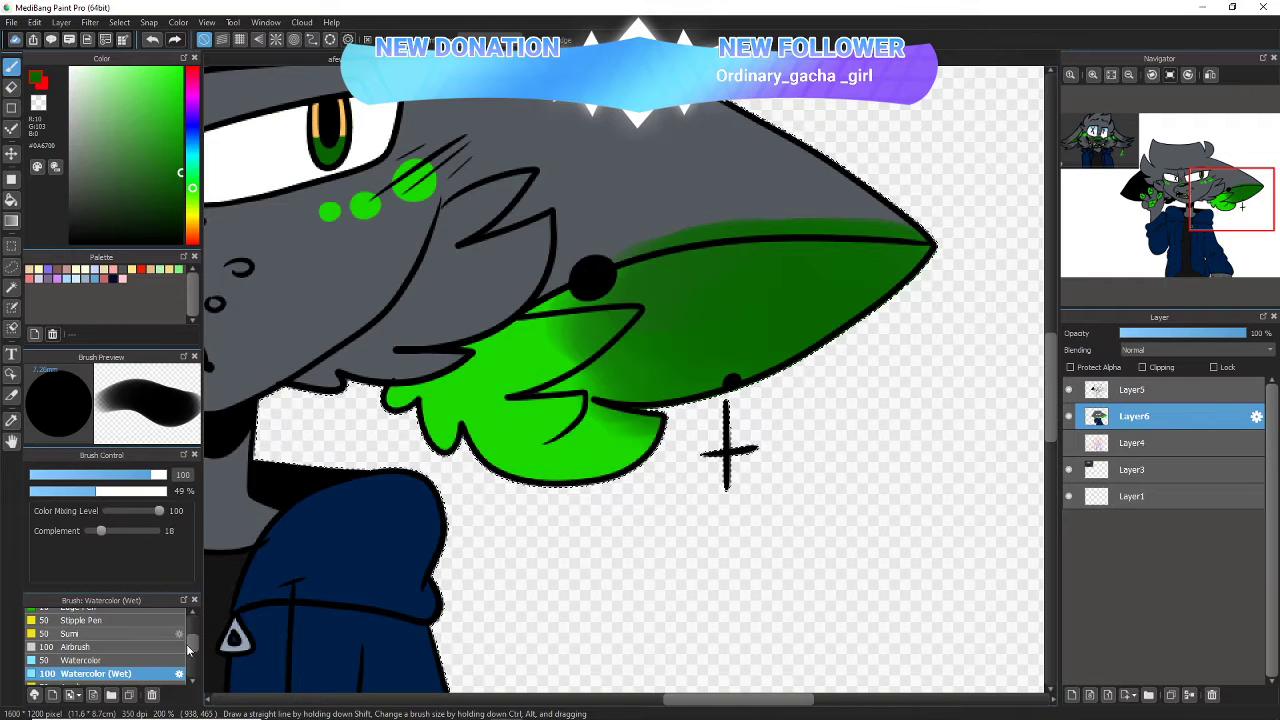
- Cover the dark green overspill above the inner ear's outline with fur grey #555A5F using the Pen brush
scroll(110, 640, up, 5)
click(125, 628)
right_click(656, 181)
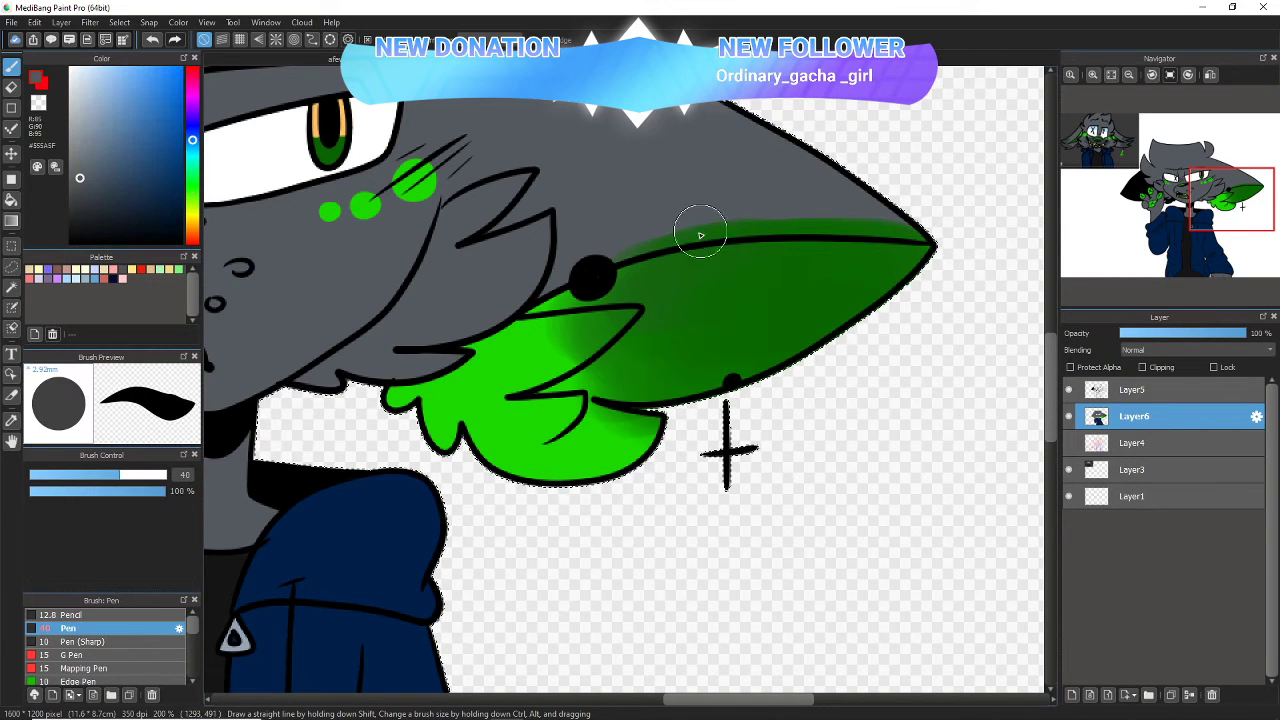
mouse_move(700, 234)
mouse_down()
mouse_move(623, 255)
mouse_move(760, 225)
mouse_move(670, 238)
mouse_move(829, 231)
mouse_up()
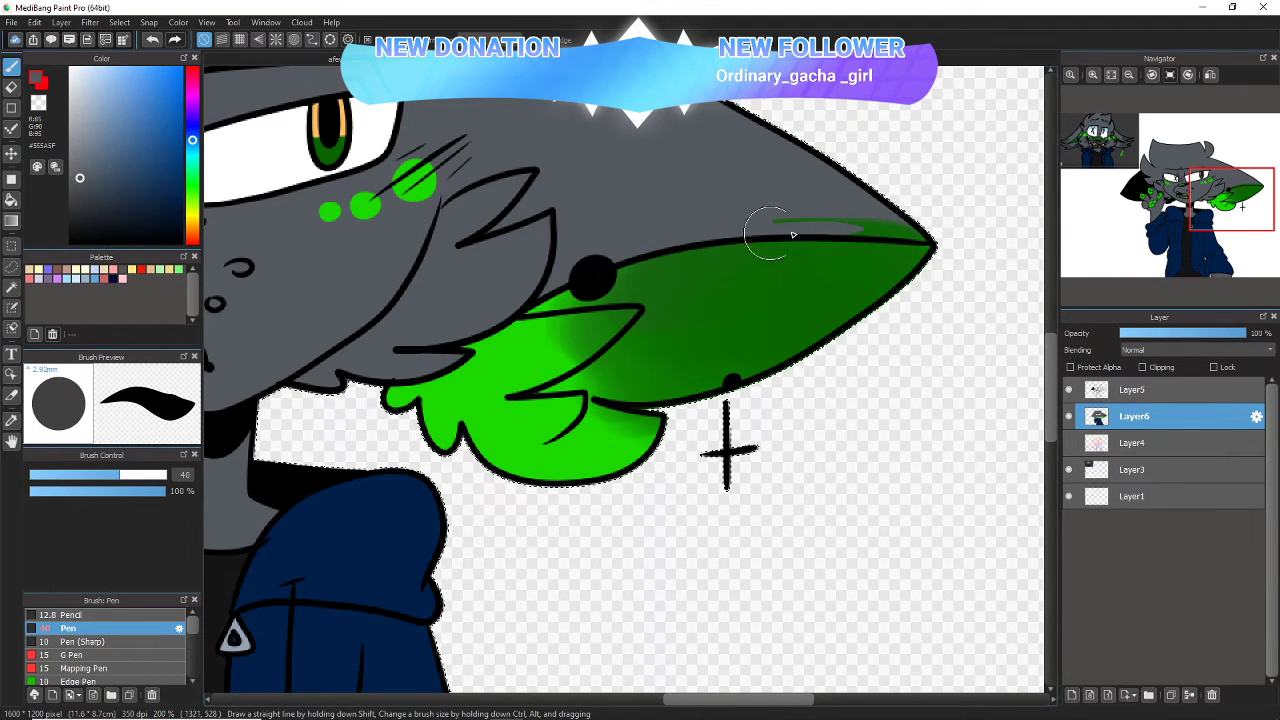
scroll(893, 203, down, 5)
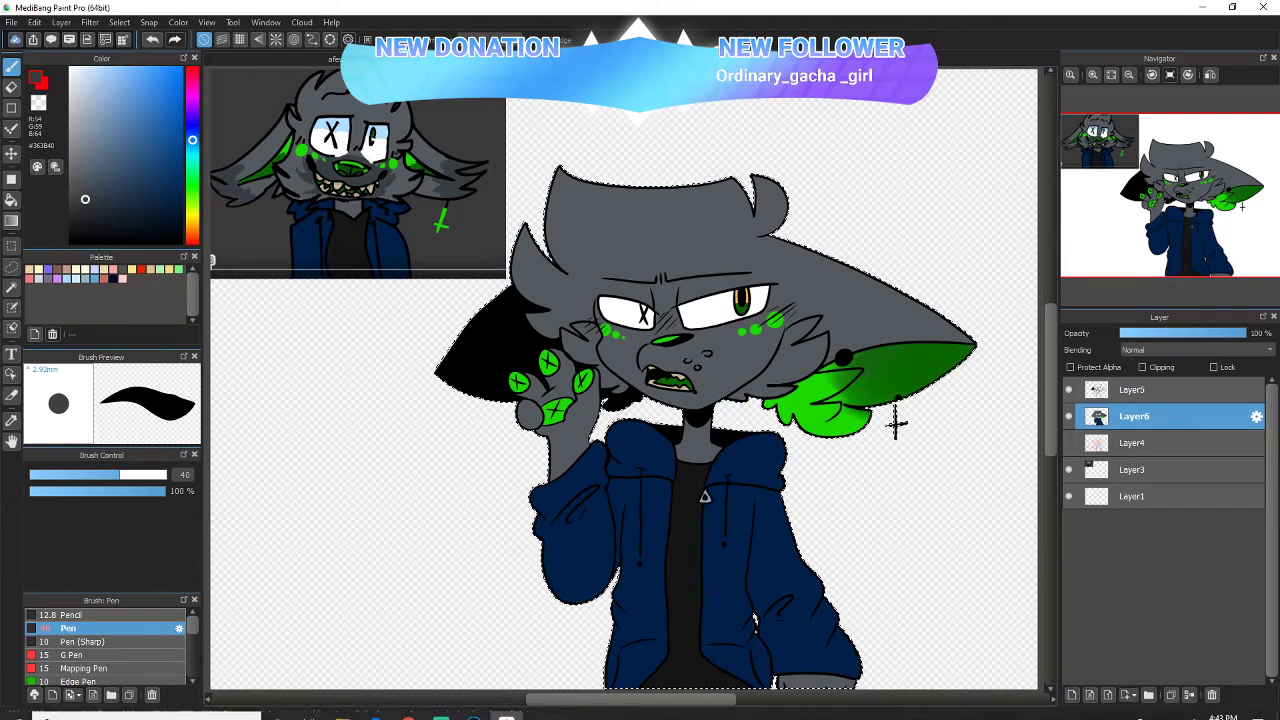
- Open the YouTube screenshot of the character from the Screenshots folder and examine its fur markings up close
mouse_move(391, 714)
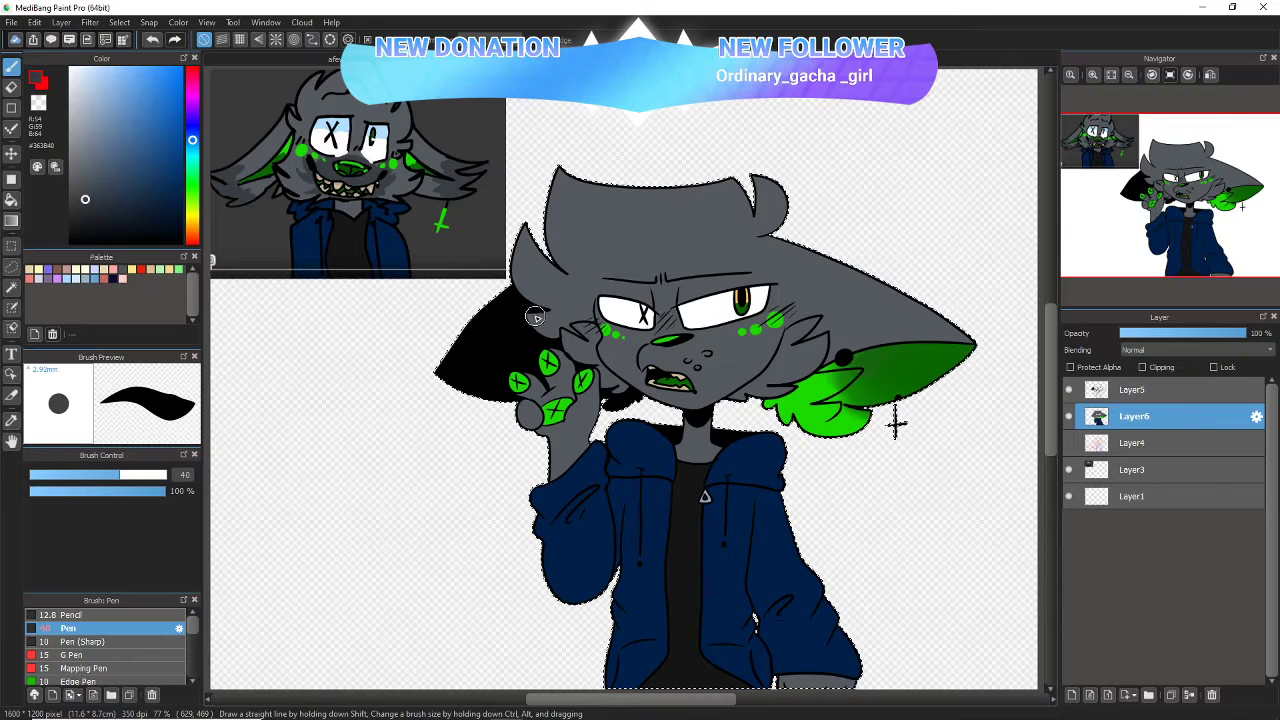
click(11, 22)
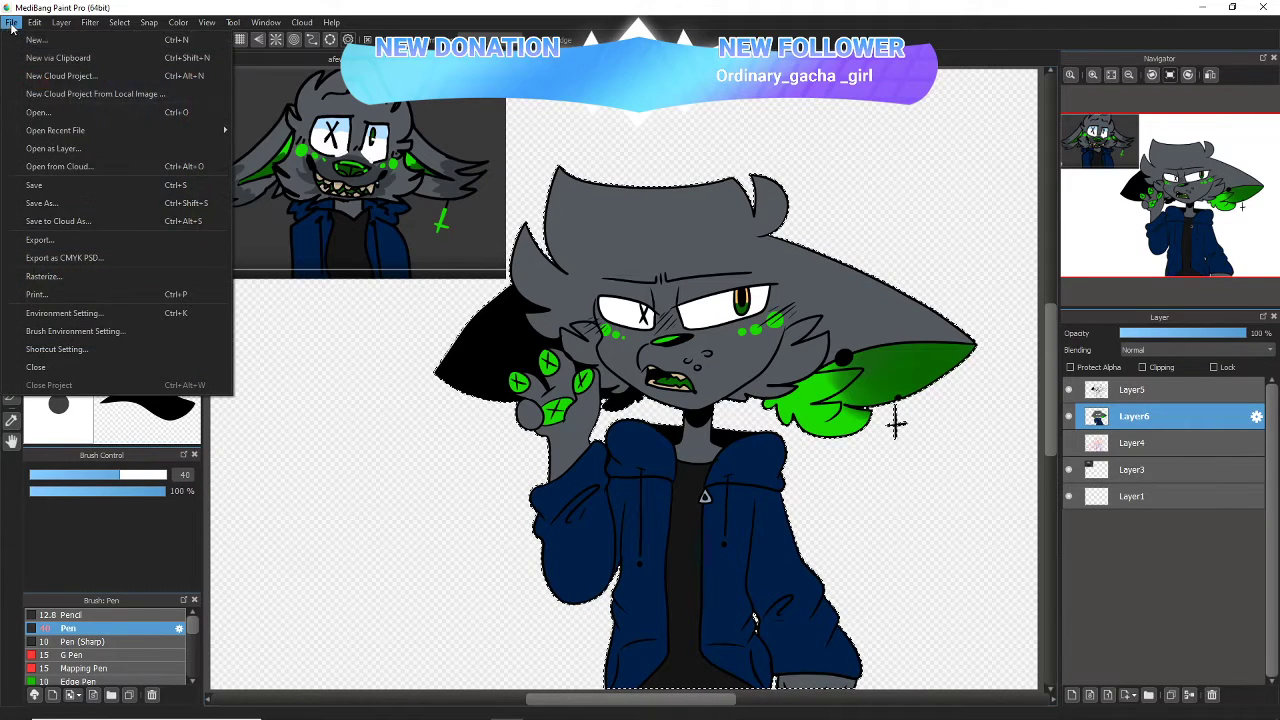
click(46, 114)
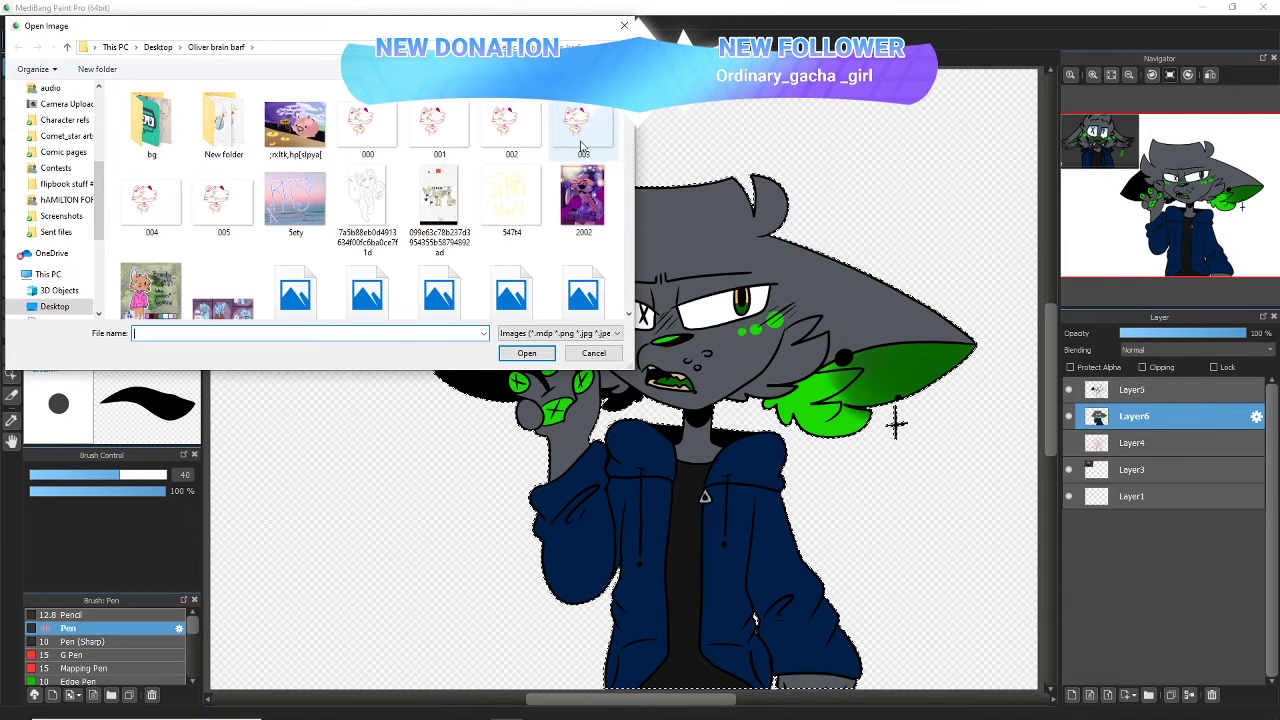
click(62, 216)
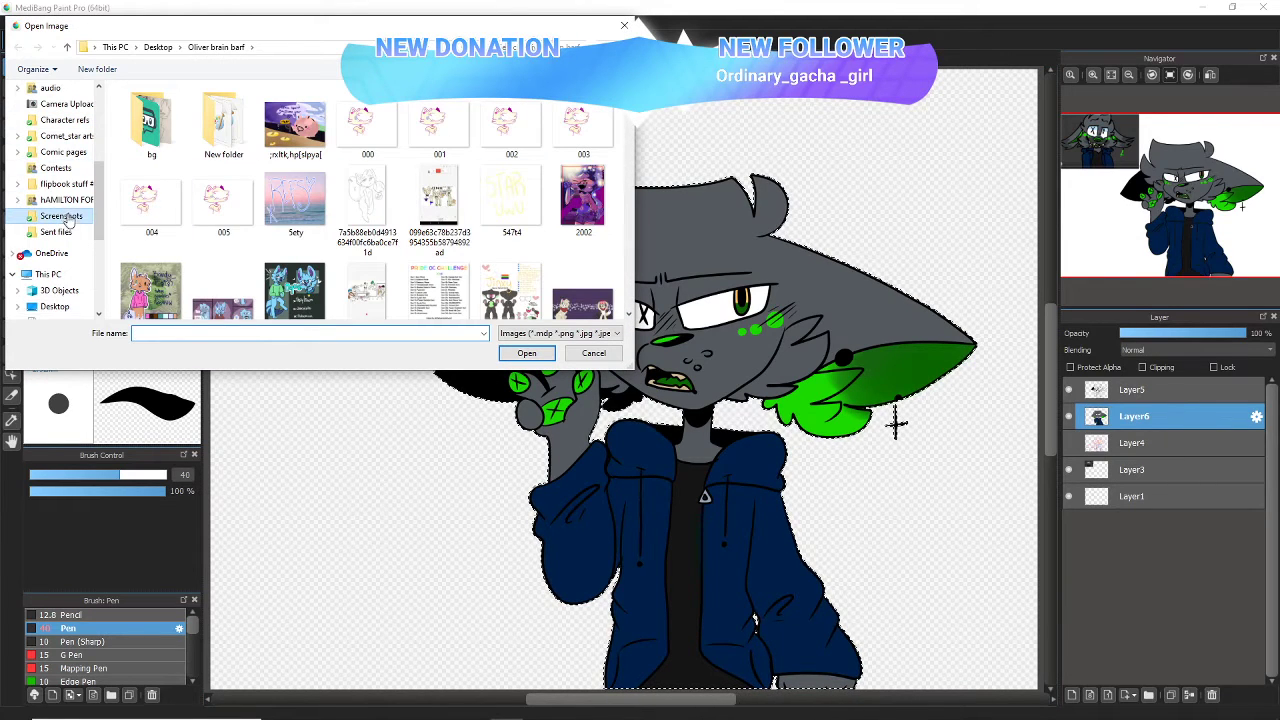
scroll(62, 100, up, 2)
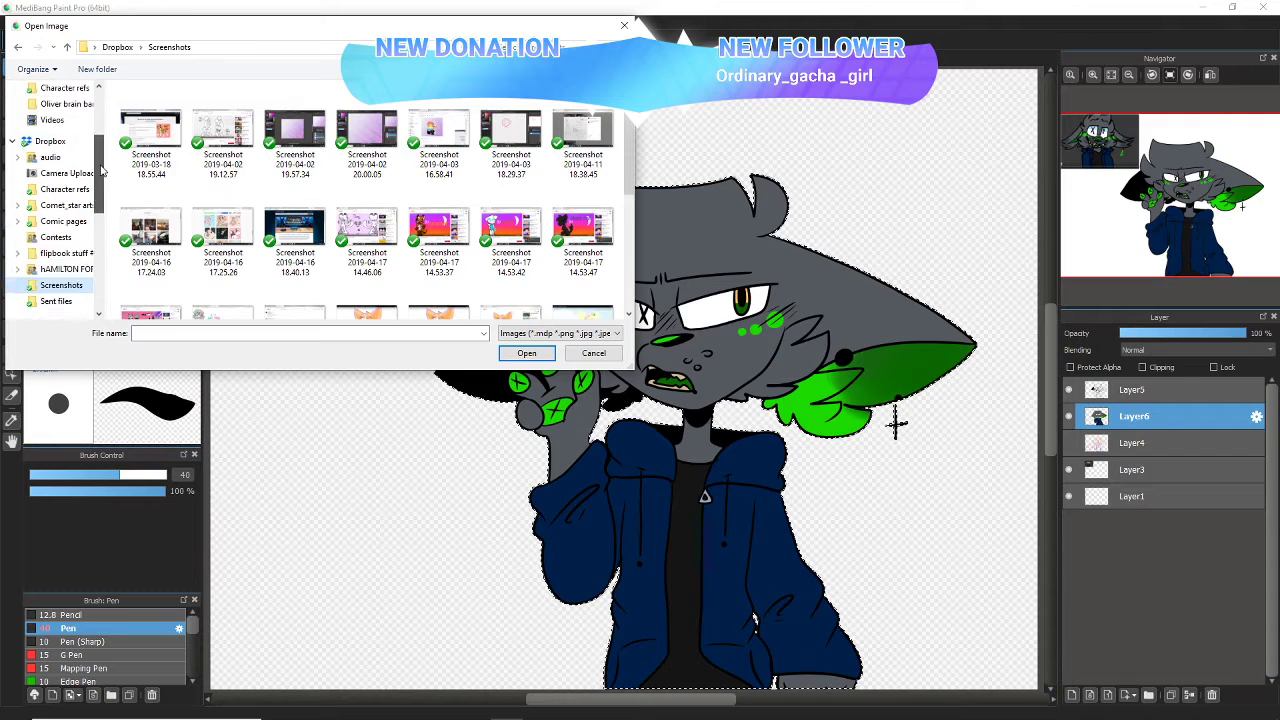
scroll(98, 166, up, 2)
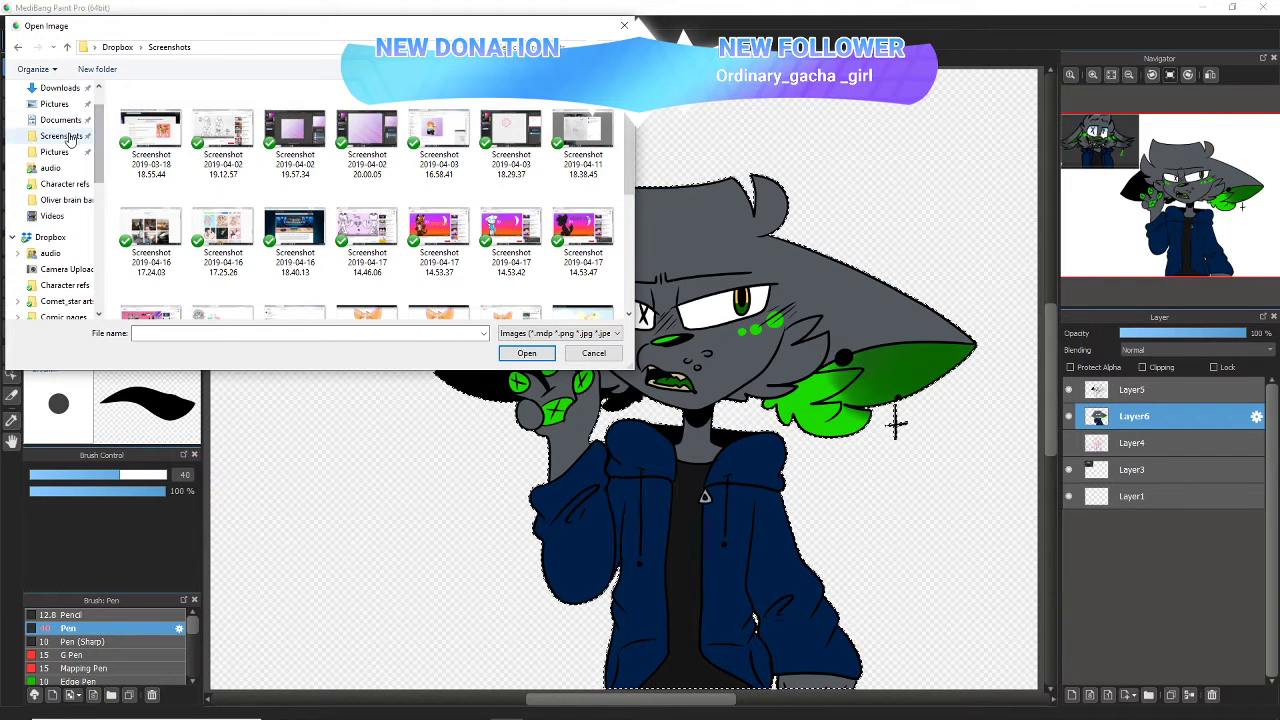
click(62, 135)
drag(624, 143, 629, 285)
double_click(235, 290)
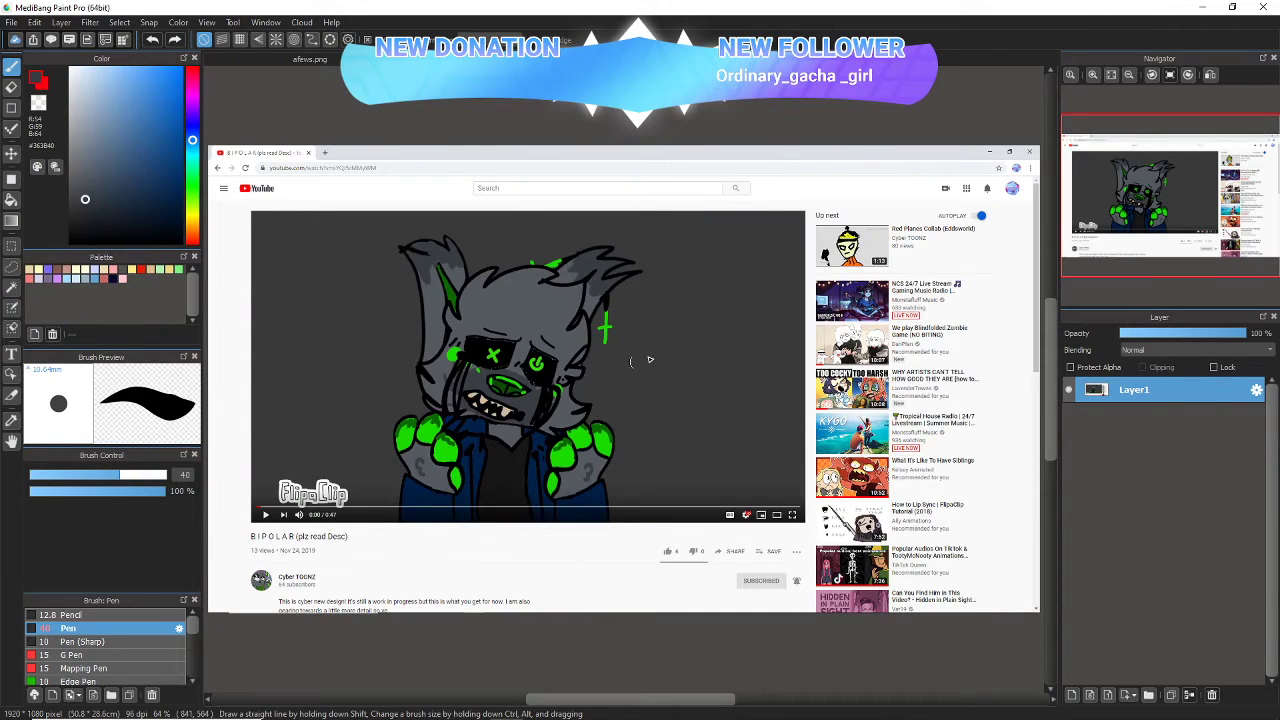
mouse_move(1113, 85)
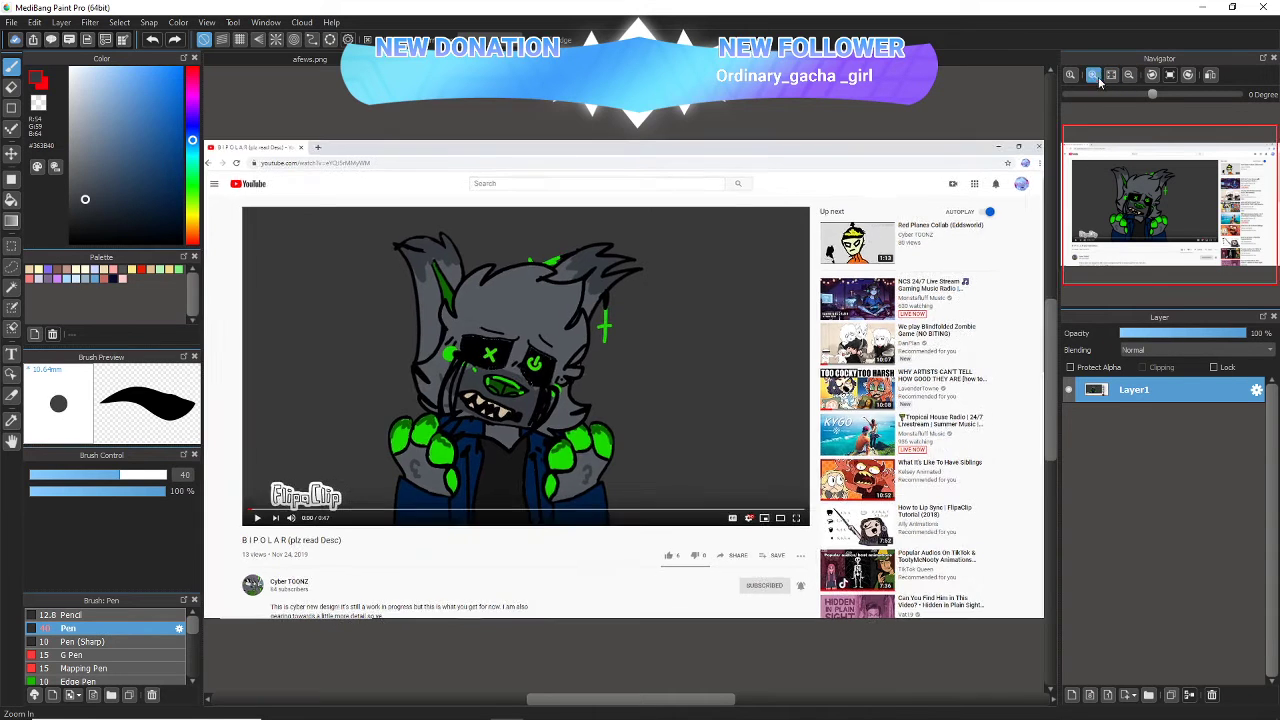
click(1095, 76)
click(1146, 205)
drag(1146, 205, 1142, 205)
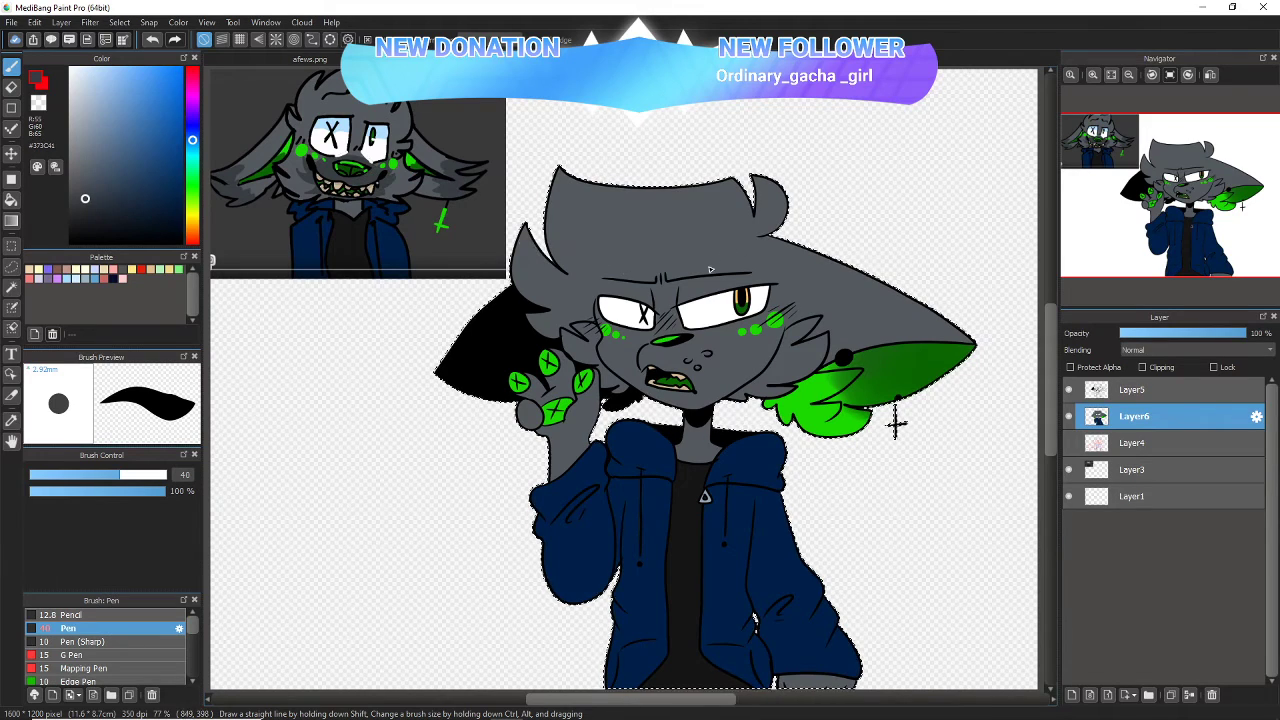
- Paint a rounded dark grey #373C41 muzzle patch around the nose and mouth, changing the brush correction to refine its outer edge
click(1095, 76)
click(1095, 76)
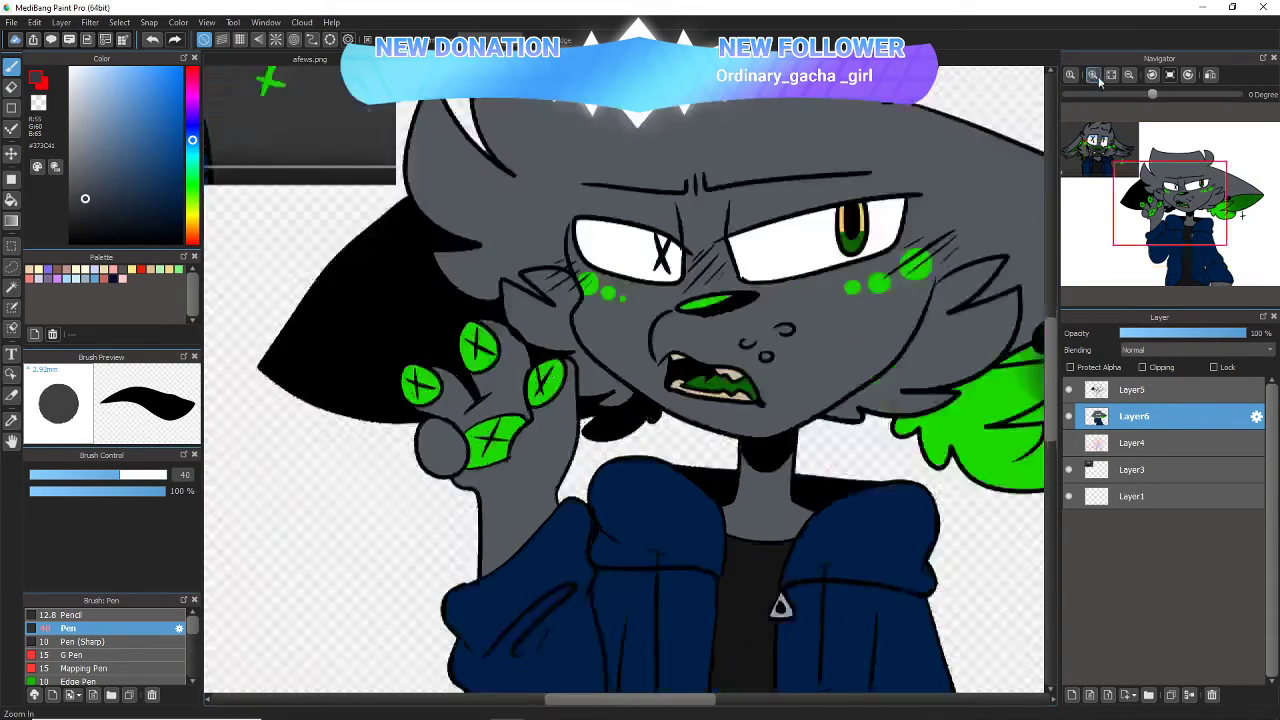
click(1095, 76)
click(1095, 76)
drag(1161, 201, 1181, 204)
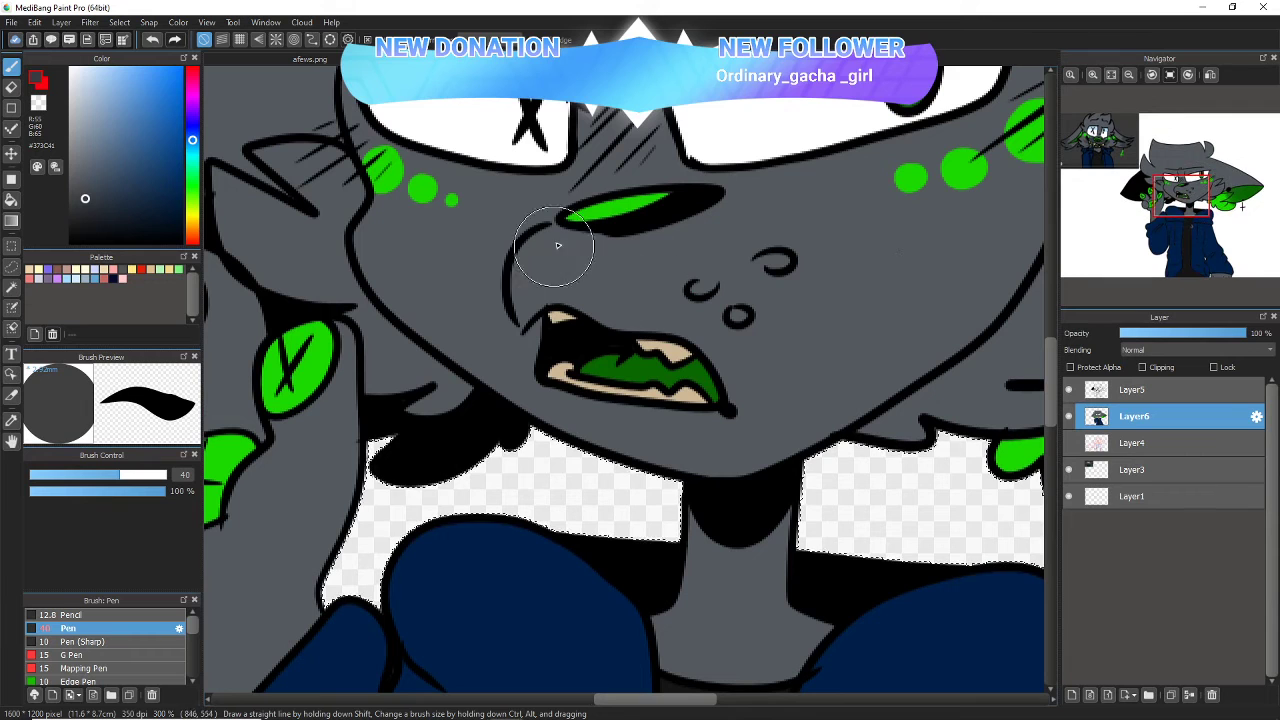
mouse_move(560, 226)
mouse_down()
mouse_move(526, 320)
mouse_move(550, 294)
mouse_move(578, 296)
mouse_move(613, 317)
mouse_move(723, 335)
mouse_move(688, 324)
mouse_move(729, 353)
mouse_move(741, 392)
mouse_move(793, 351)
mouse_move(809, 294)
mouse_move(747, 212)
mouse_move(649, 254)
mouse_move(573, 251)
mouse_move(598, 250)
mouse_move(555, 271)
mouse_move(701, 255)
mouse_move(687, 286)
mouse_move(657, 281)
mouse_move(761, 258)
mouse_move(747, 366)
mouse_move(784, 313)
mouse_move(765, 281)
mouse_move(755, 362)
mouse_move(757, 325)
mouse_move(741, 323)
mouse_move(738, 393)
mouse_move(767, 395)
mouse_move(803, 369)
mouse_move(820, 304)
mouse_move(708, 153)
mouse_up()
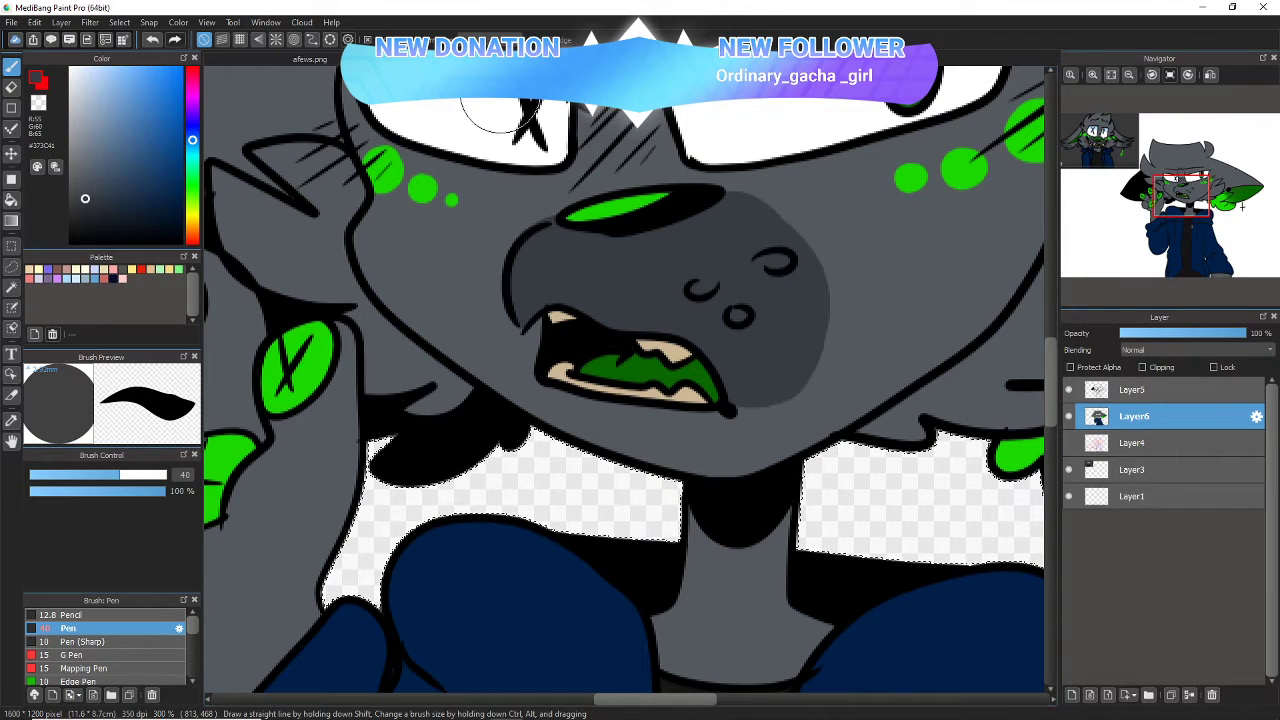
click(152, 39)
click(490, 40)
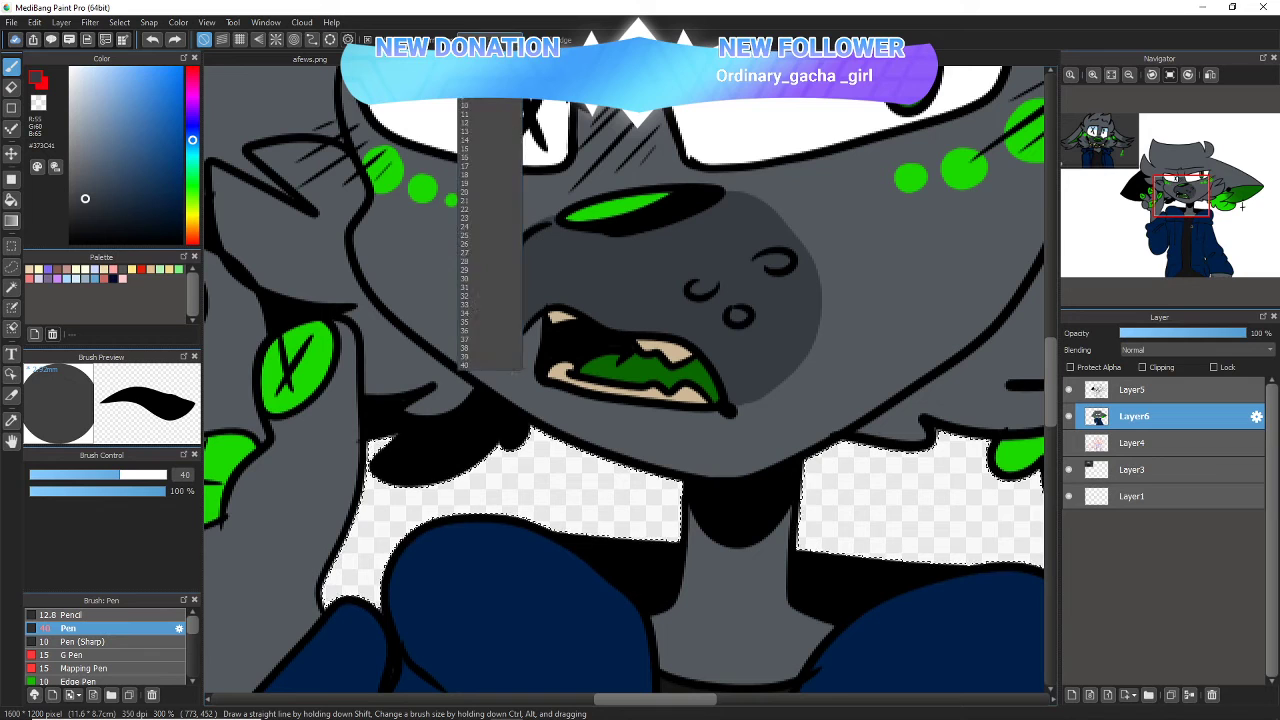
click(486, 226)
mouse_move(728, 197)
mouse_down()
mouse_move(806, 220)
mouse_move(829, 297)
mouse_move(789, 374)
mouse_move(736, 406)
mouse_move(745, 392)
mouse_up()
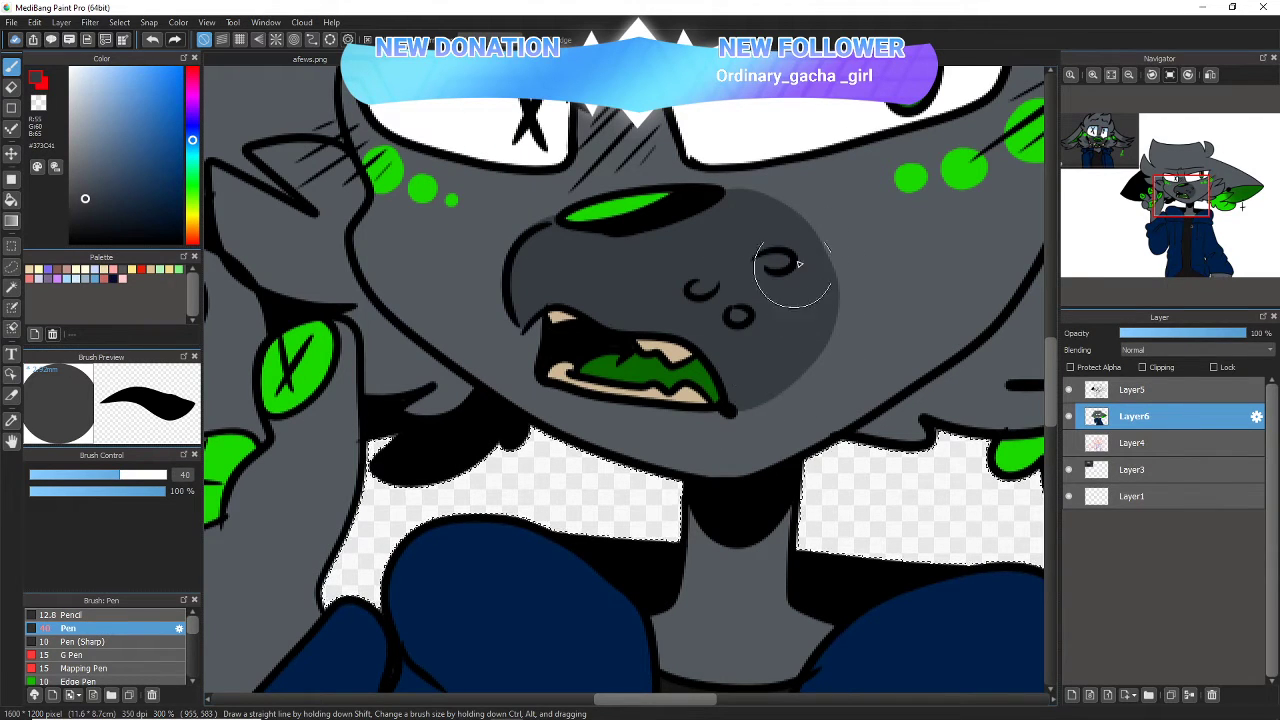
- Paint the grey tip above the green inner ear dark grey #373C41, with a jagged fur edge towards the head
mouse_move(1146, 194)
mouse_down()
mouse_move(1148, 169)
mouse_move(1103, 143)
mouse_move(1157, 137)
mouse_move(1245, 185)
mouse_up()
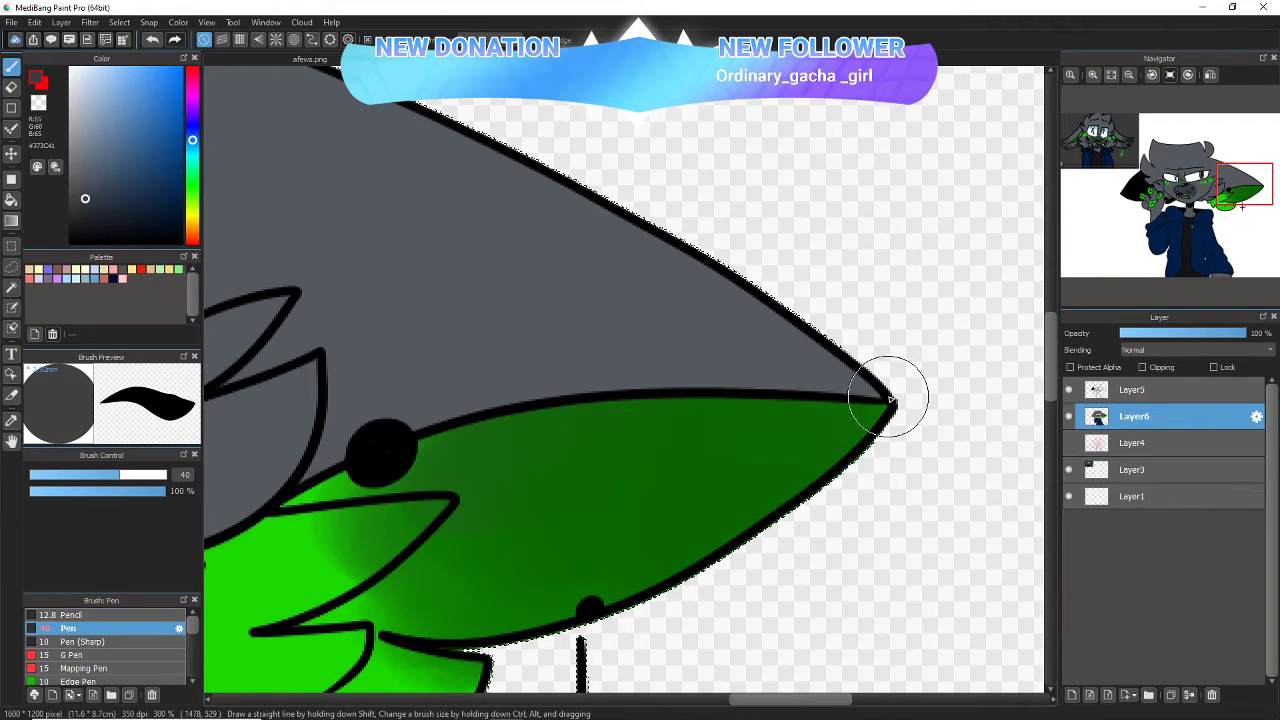
drag(888, 400, 512, 260)
drag(831, 346, 530, 184)
mouse_move(680, 280)
mouse_down()
mouse_move(543, 249)
mouse_move(510, 219)
mouse_up()
drag(791, 346, 478, 298)
mouse_move(568, 318)
mouse_down()
mouse_move(881, 384)
mouse_move(543, 373)
mouse_move(734, 370)
mouse_move(510, 363)
mouse_move(650, 355)
mouse_move(514, 348)
mouse_move(625, 356)
mouse_move(544, 378)
mouse_move(604, 388)
mouse_move(512, 392)
mouse_move(596, 316)
mouse_move(491, 261)
mouse_up()
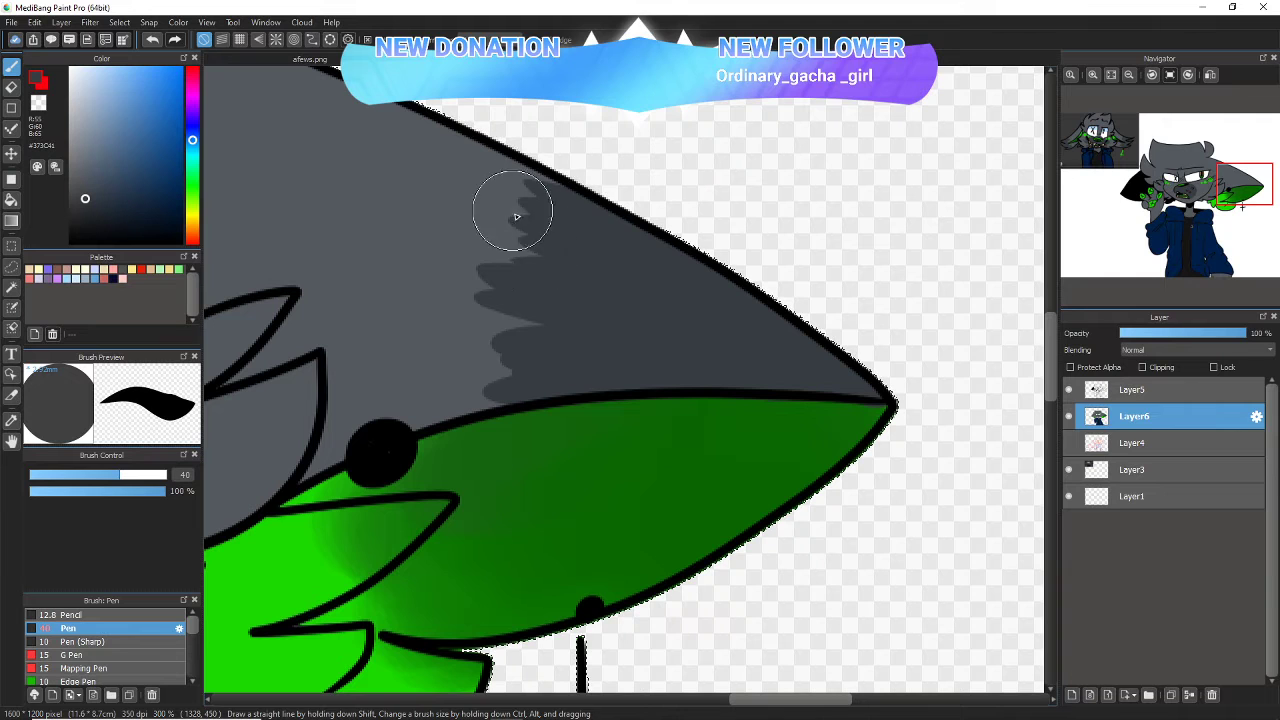
drag(1233, 181, 1101, 152)
click(1109, 76)
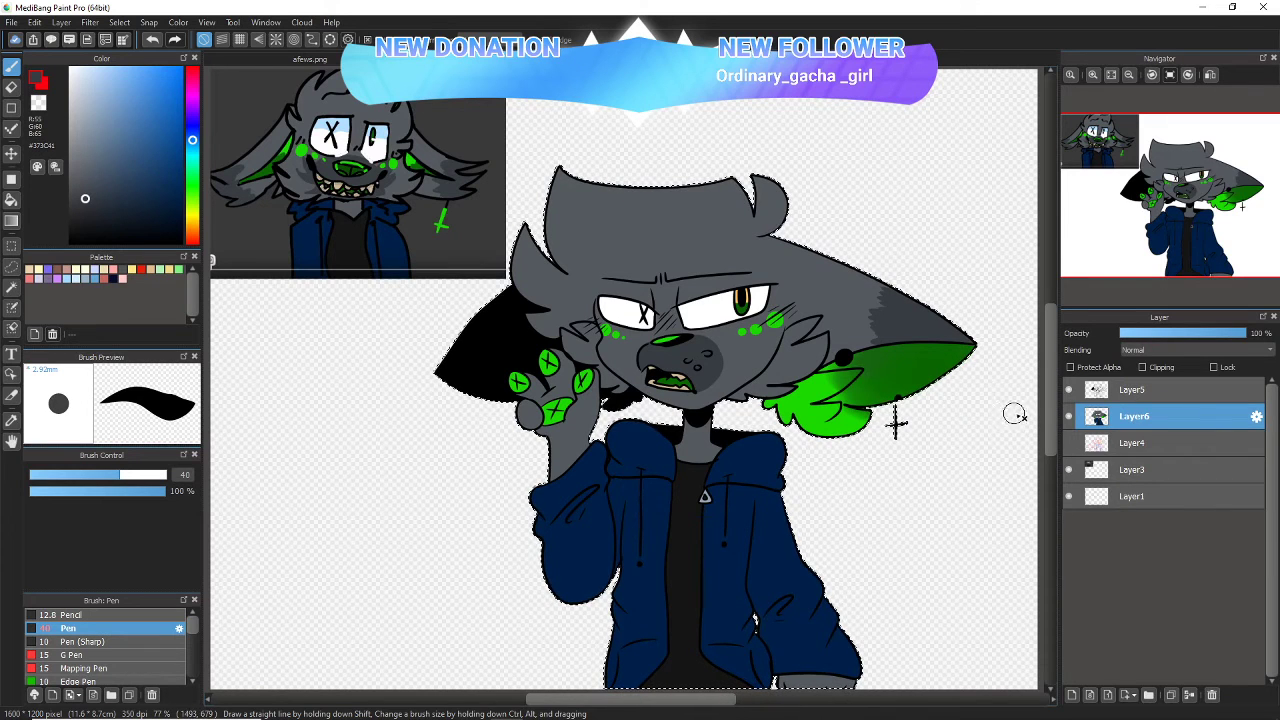
- Paint a white #FFFFFF highlight over the upper pupil of the green-and-amber eye on Layer5 with the Pen brush
click(1115, 390)
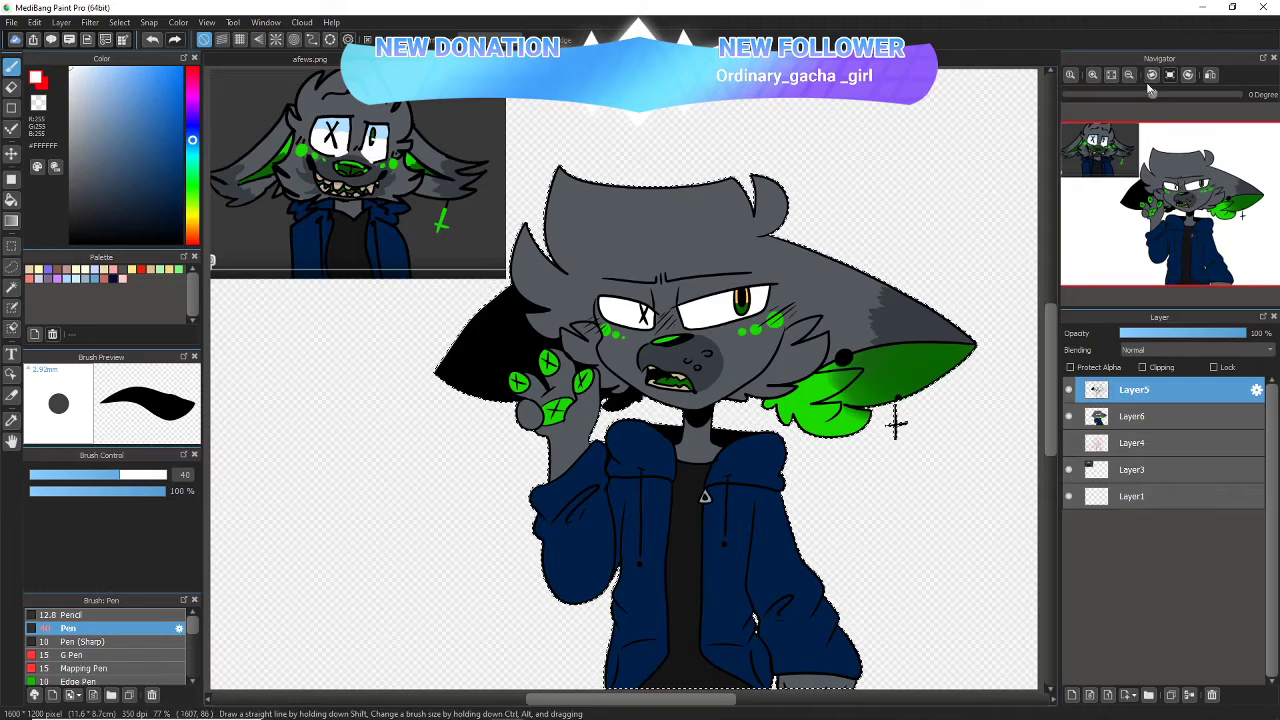
click(1093, 76)
click(1093, 75)
click(1110, 75)
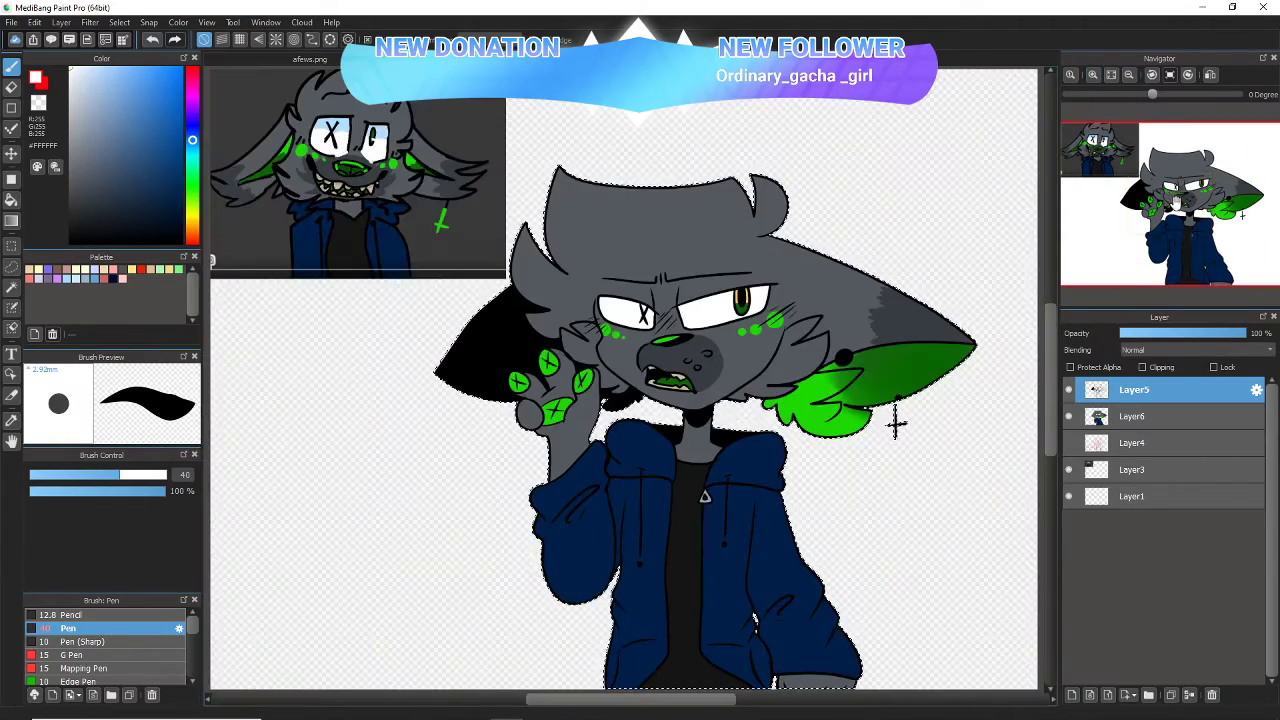
click(1094, 77)
click(1094, 77)
click(1094, 77)
click(1094, 77)
click(1094, 77)
drag(1082, 225, 1099, 211)
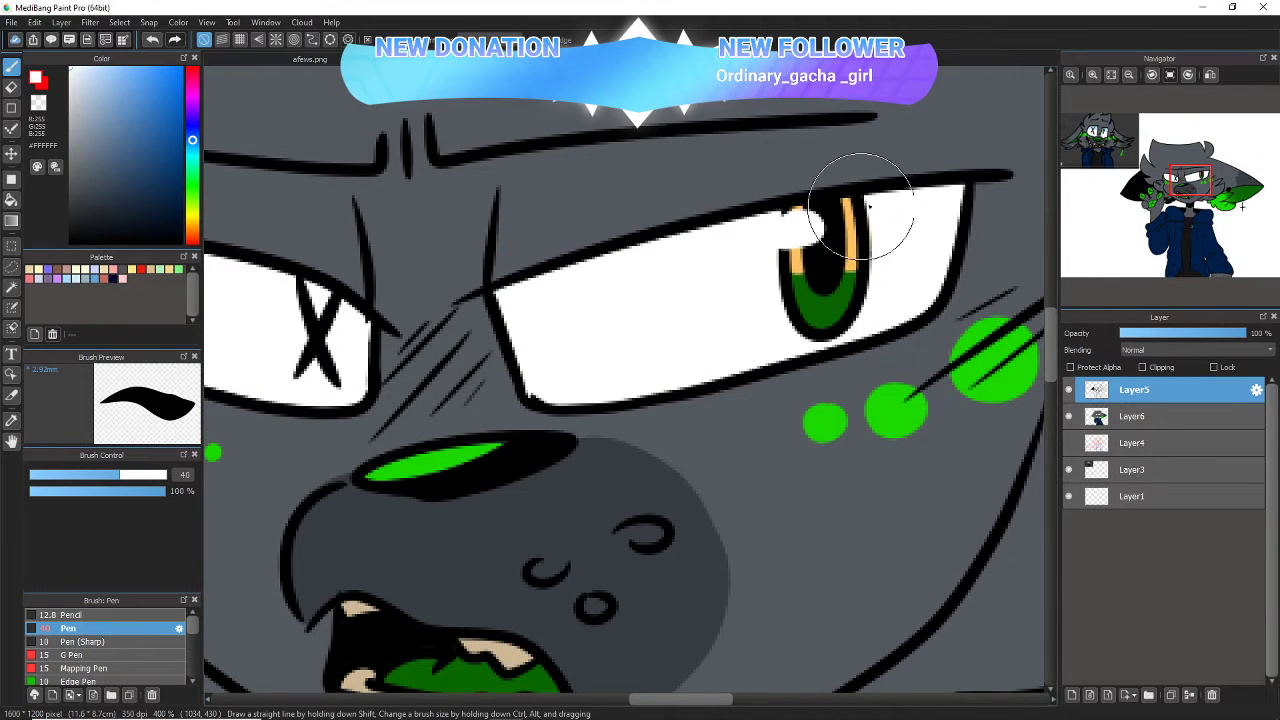
click(1110, 75)
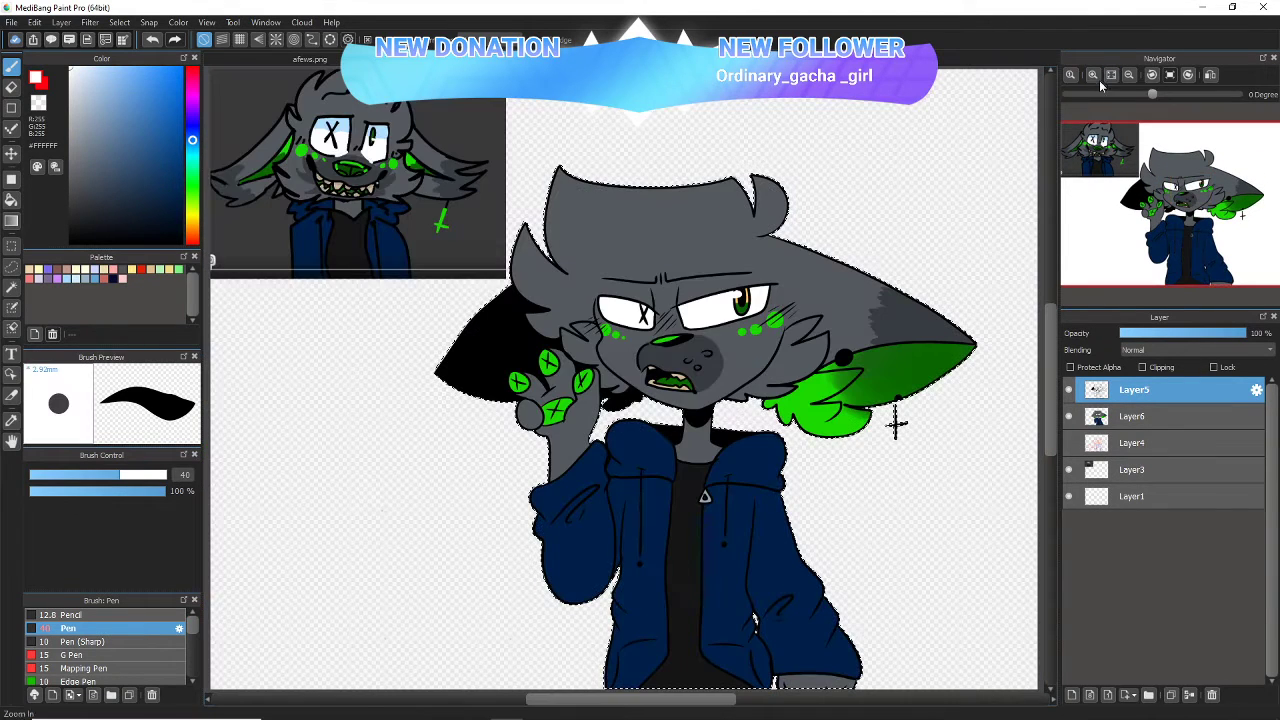
- Add a new colour layer between Layer6 and the Layer5 line art
click(1120, 417)
click(1072, 696)
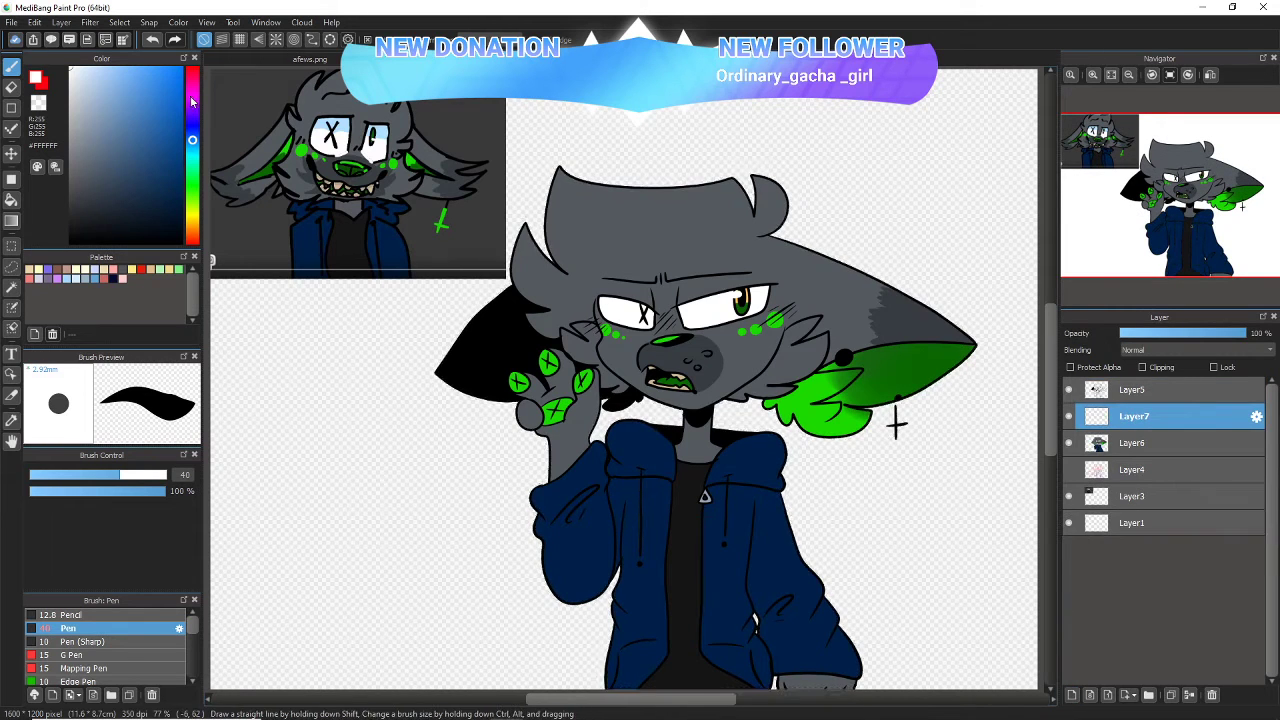
click(489, 40)
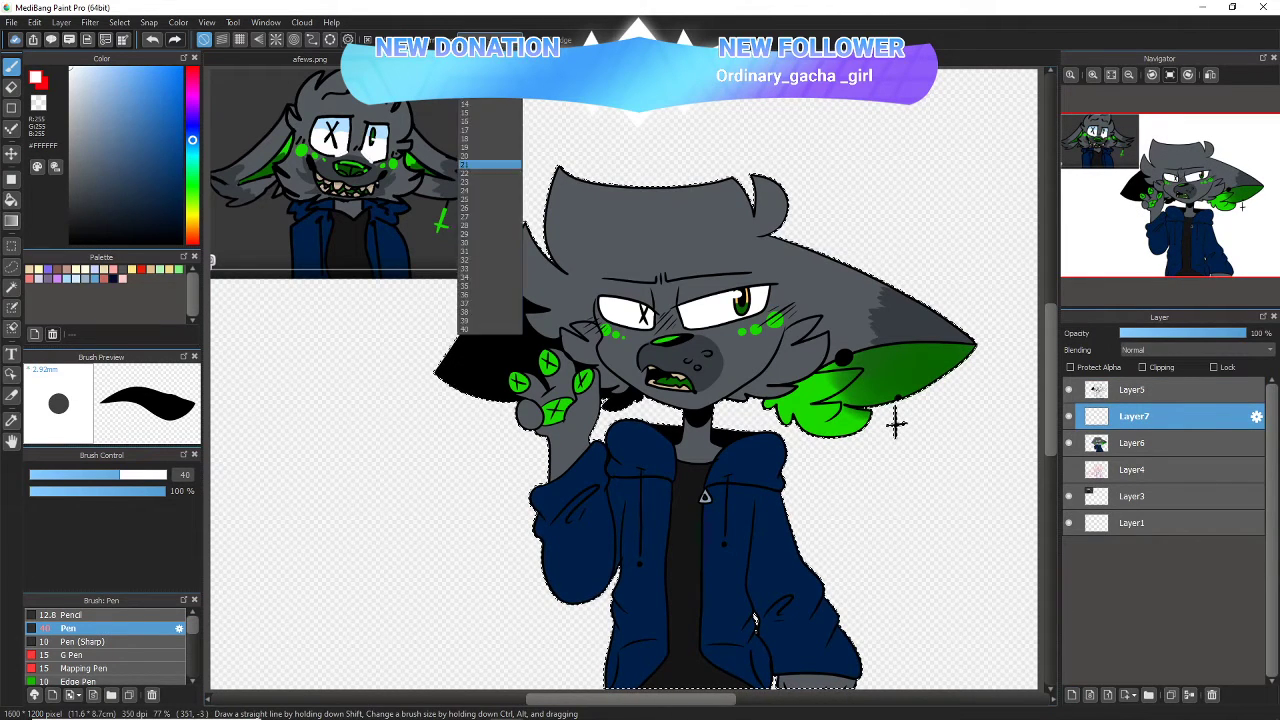
click(489, 40)
key(ctrl+d)
- Cover the selected character on Layer7 with mottled red and blue #2662A2 strokes using the Acrylic brush at size 417
drag(193, 625, 194, 649)
click(151, 668)
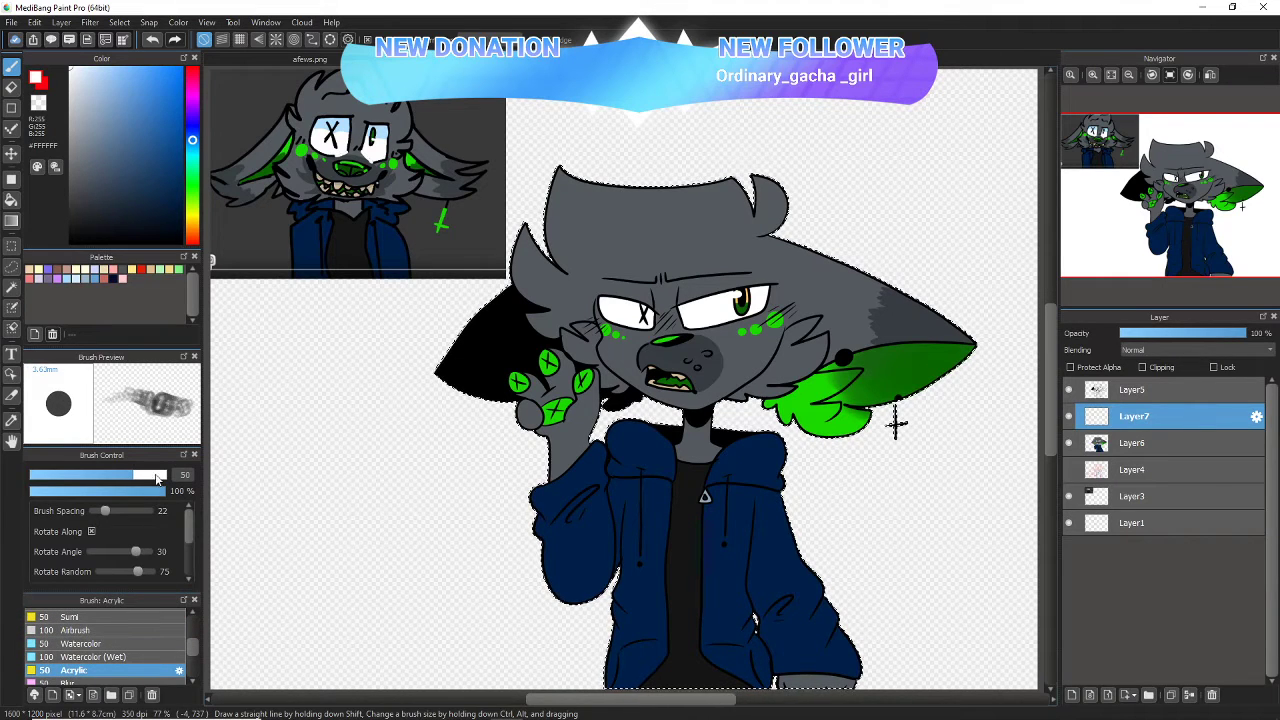
drag(157, 477, 166, 476)
mouse_move(766, 246)
mouse_down()
mouse_move(485, 275)
mouse_move(779, 217)
mouse_move(468, 277)
mouse_up()
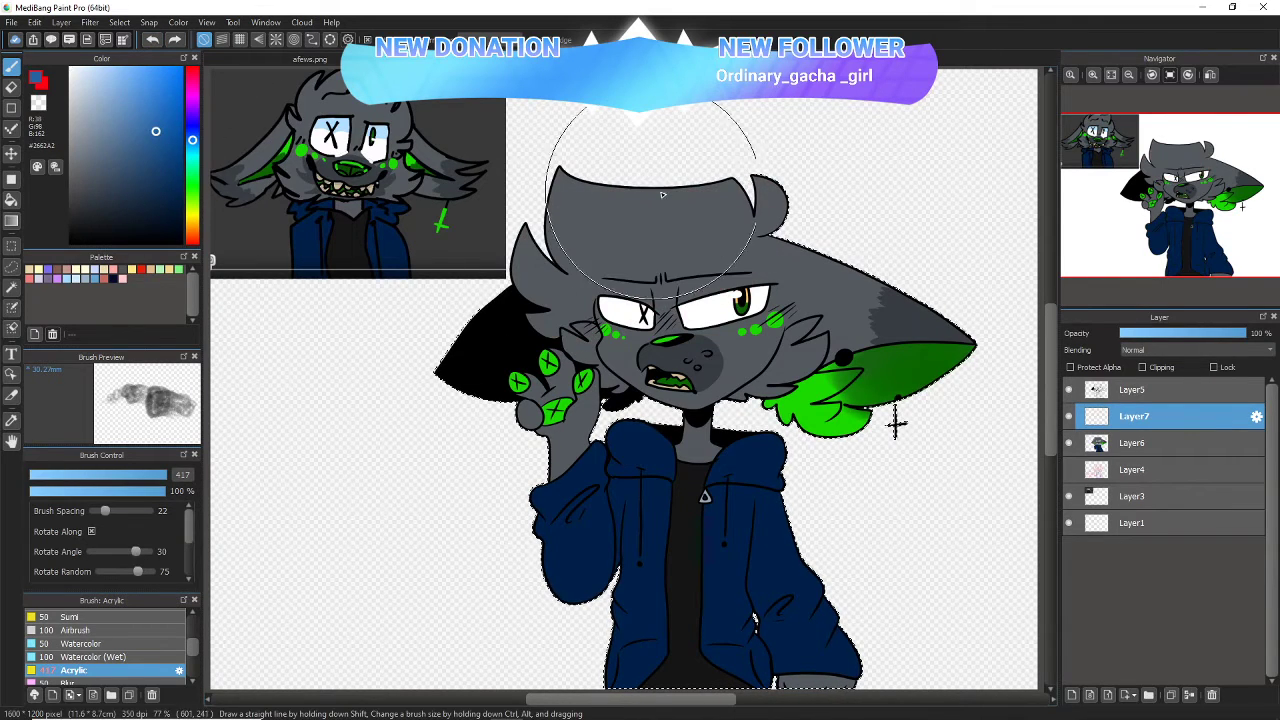
mouse_move(633, 272)
mouse_down()
mouse_move(540, 366)
mouse_move(755, 342)
mouse_move(452, 481)
mouse_move(998, 344)
mouse_move(455, 525)
mouse_move(935, 430)
mouse_move(510, 550)
mouse_move(818, 534)
mouse_move(783, 575)
mouse_move(499, 666)
mouse_move(943, 617)
mouse_move(430, 650)
mouse_up()
mouse_move(991, 478)
mouse_down()
mouse_move(613, 455)
mouse_move(787, 469)
mouse_move(636, 335)
mouse_move(765, 324)
mouse_move(540, 320)
mouse_move(666, 305)
mouse_move(526, 243)
mouse_move(715, 260)
mouse_move(668, 340)
mouse_move(649, 435)
mouse_move(893, 420)
mouse_move(524, 564)
mouse_move(925, 550)
mouse_move(451, 664)
mouse_move(913, 641)
mouse_move(538, 681)
mouse_move(683, 602)
mouse_move(766, 512)
mouse_up()
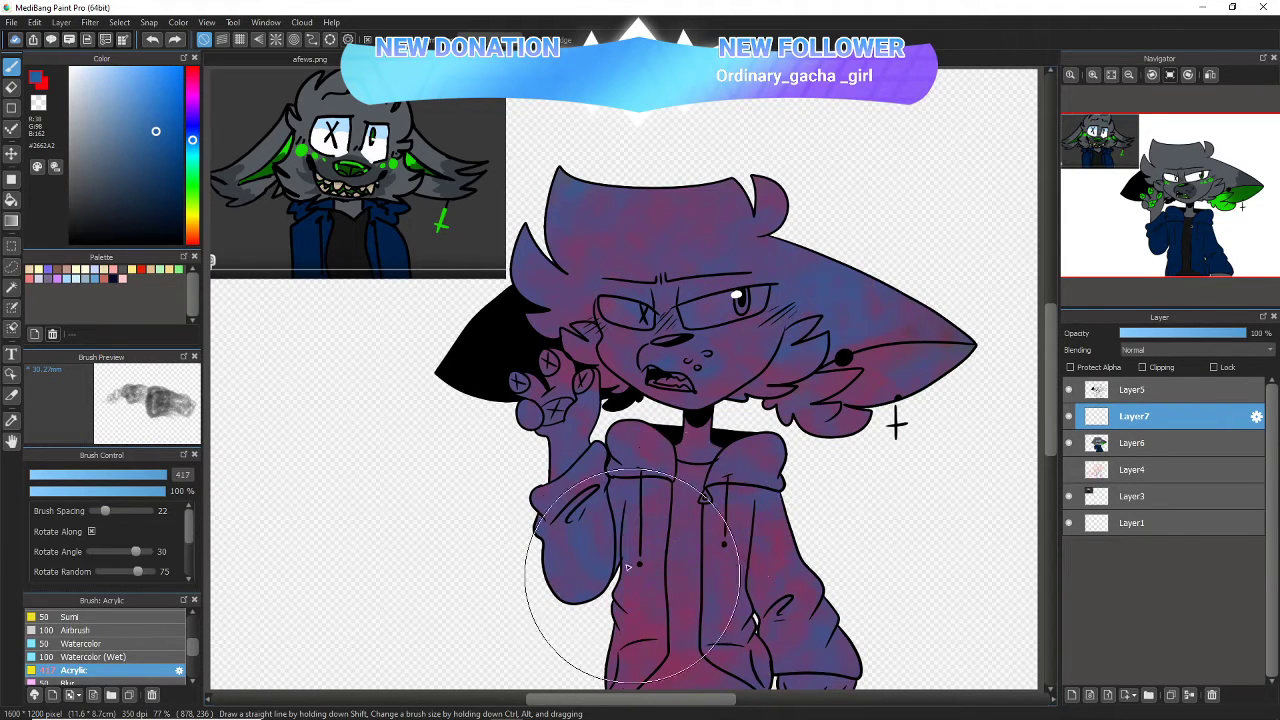
mouse_move(628, 568)
mouse_down()
mouse_move(703, 429)
mouse_move(716, 368)
mouse_move(749, 330)
mouse_move(708, 498)
mouse_move(540, 614)
mouse_up()
- Choose the Eraser (Soft) brush and undo the red and blue Acrylic painting, keeping the empty Layer7
click(11, 88)
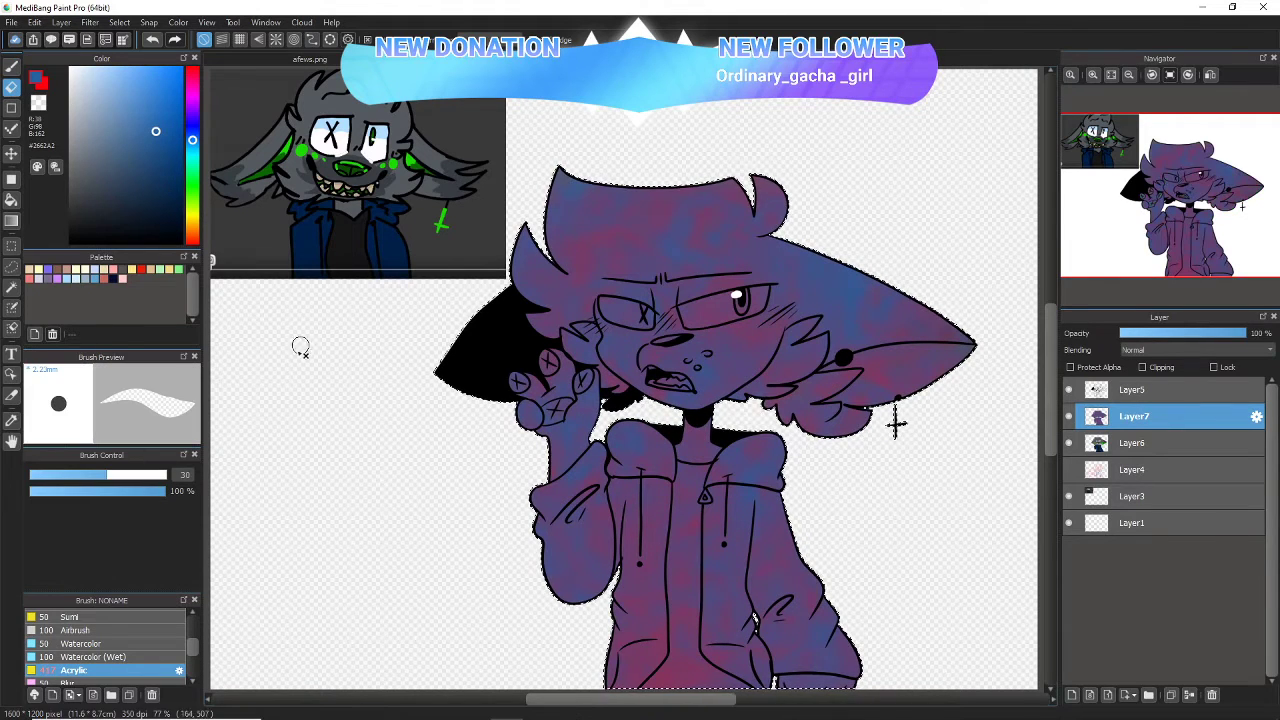
scroll(195, 665, down, 3)
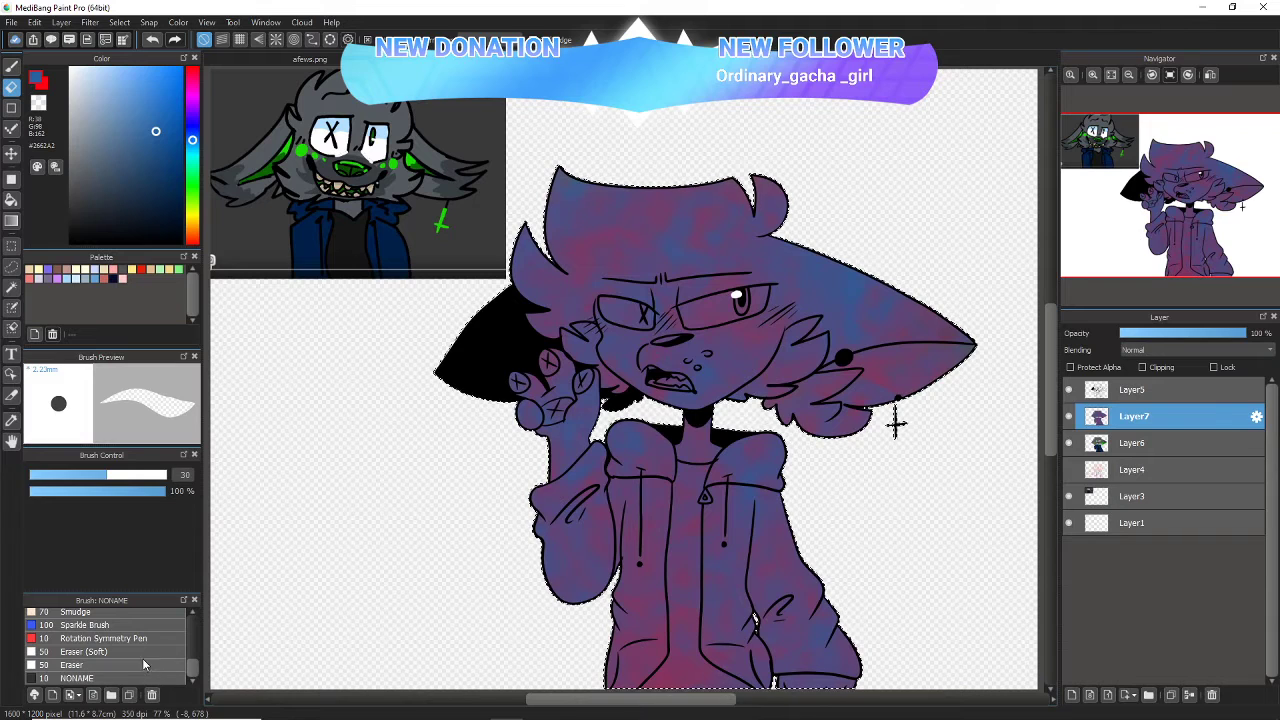
click(141, 651)
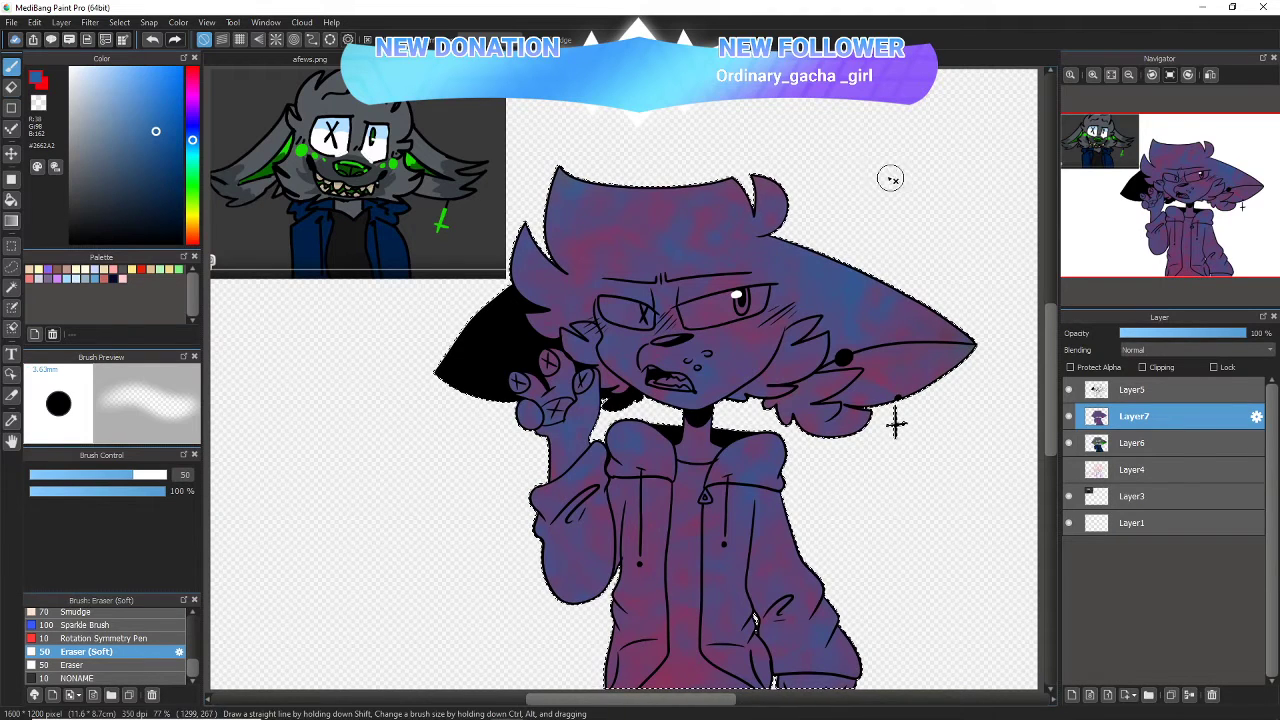
click(152, 40)
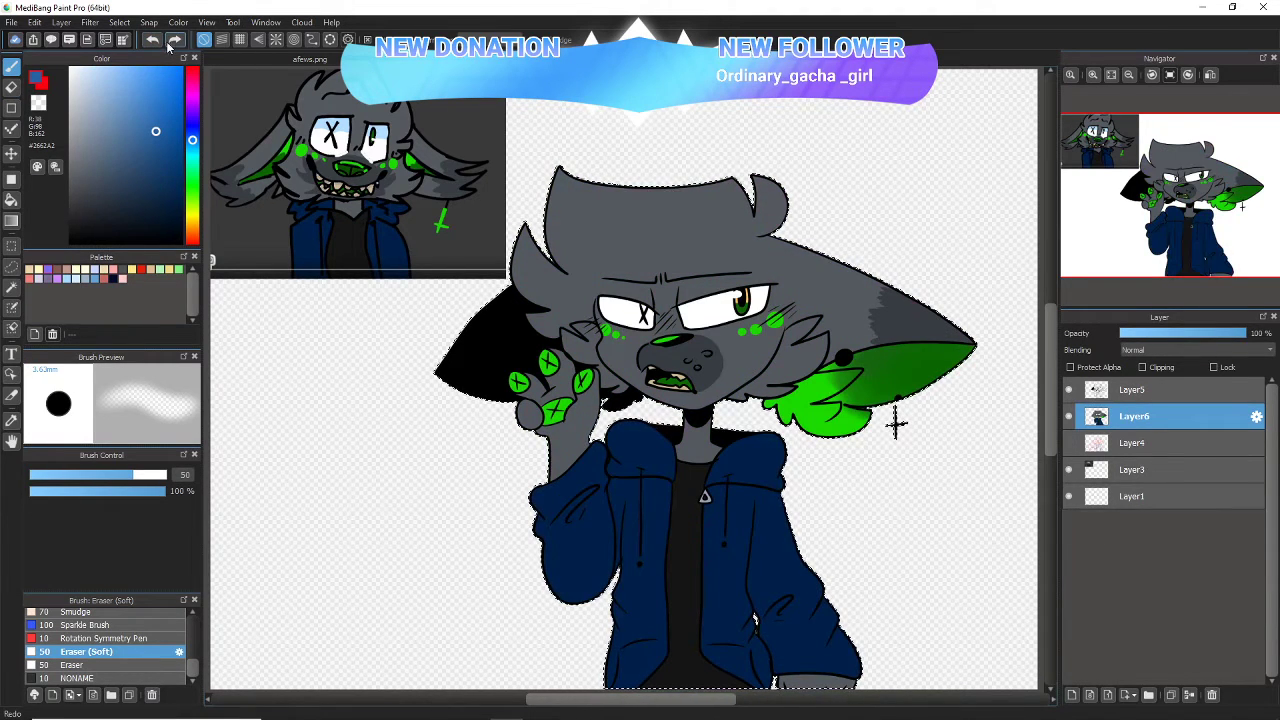
click(174, 40)
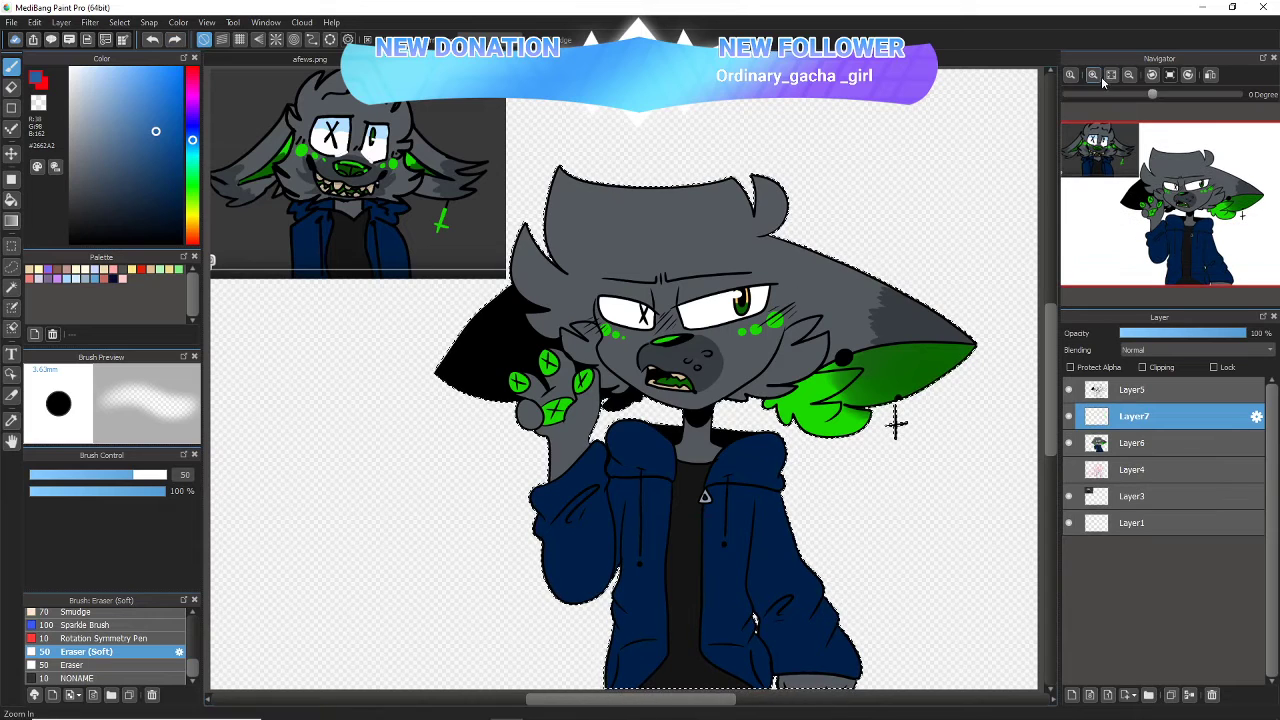
- Remove soft highlight strips along the hair's upper edges, hair tufts and the large ear's upper edge from the selection with the SelectEraser Tool
click(18, 311)
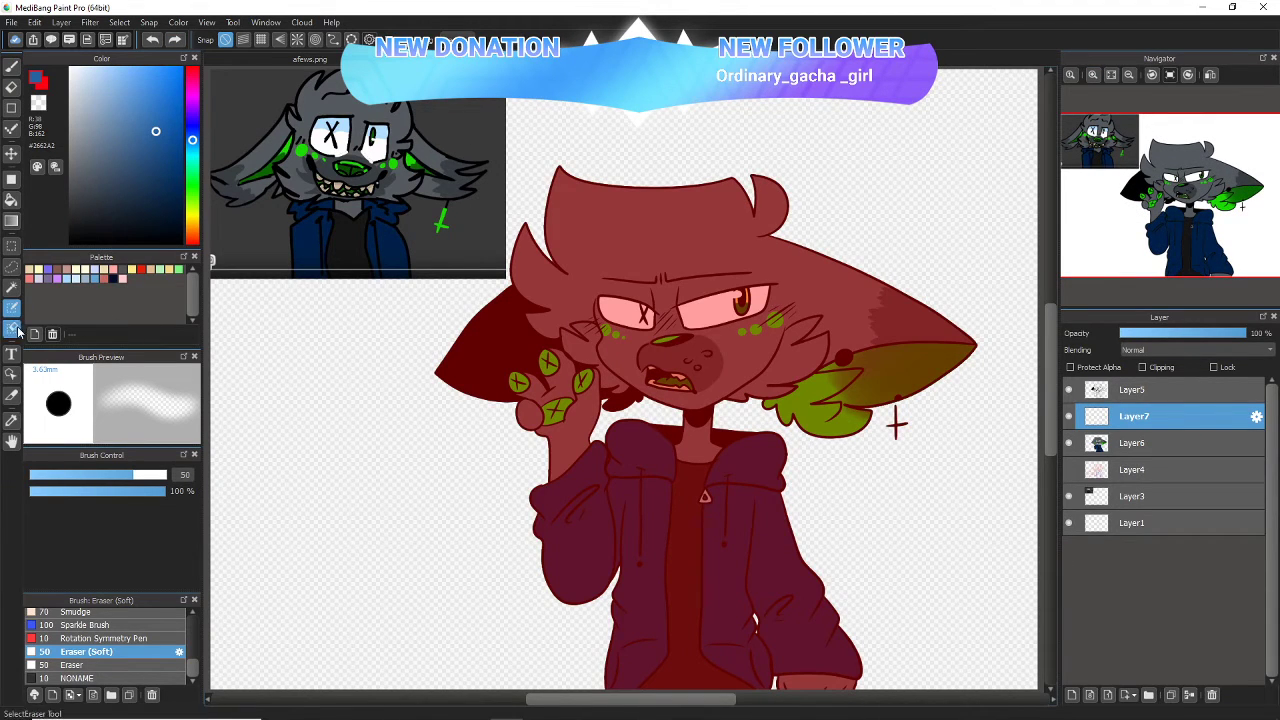
click(12, 329)
mouse_move(568, 183)
mouse_down()
mouse_move(645, 196)
mouse_move(735, 170)
mouse_up()
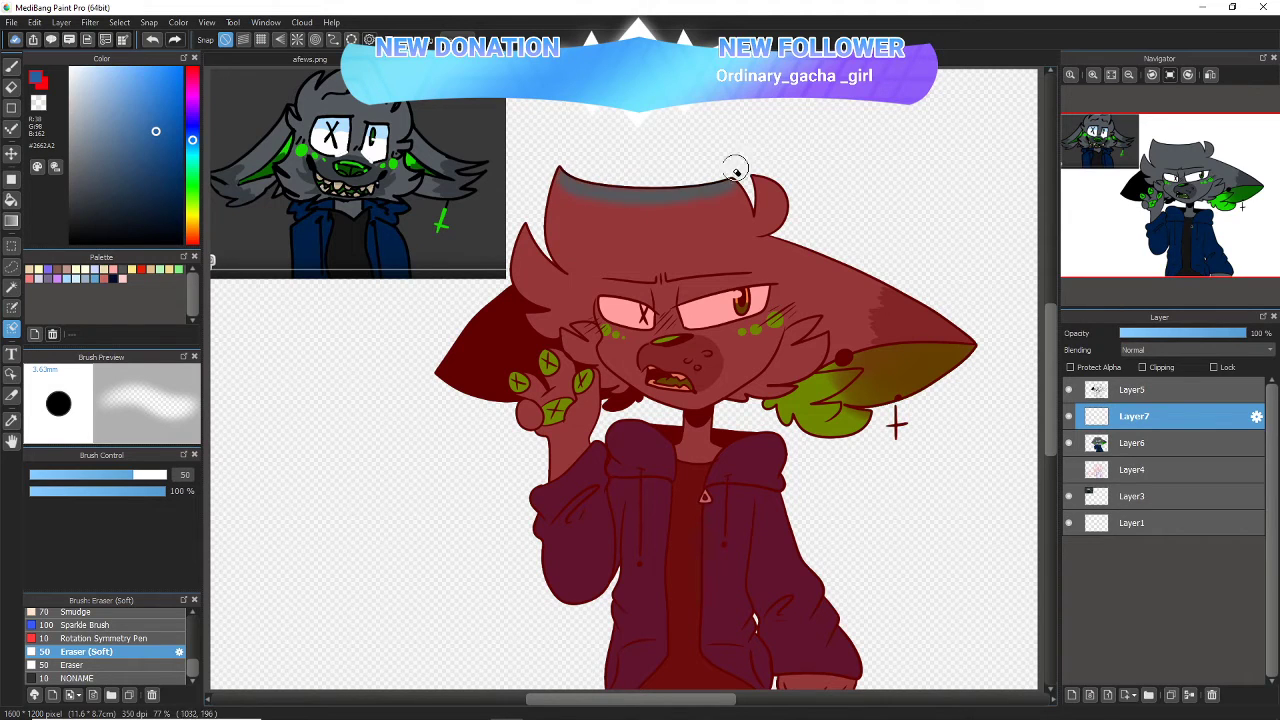
mouse_move(560, 172)
mouse_down()
mouse_move(662, 187)
mouse_move(616, 175)
mouse_move(637, 188)
mouse_move(717, 173)
mouse_move(802, 181)
mouse_move(561, 212)
mouse_move(543, 233)
mouse_move(517, 226)
mouse_move(522, 243)
mouse_move(564, 262)
mouse_move(527, 219)
mouse_move(564, 267)
mouse_move(535, 215)
mouse_move(563, 257)
mouse_up()
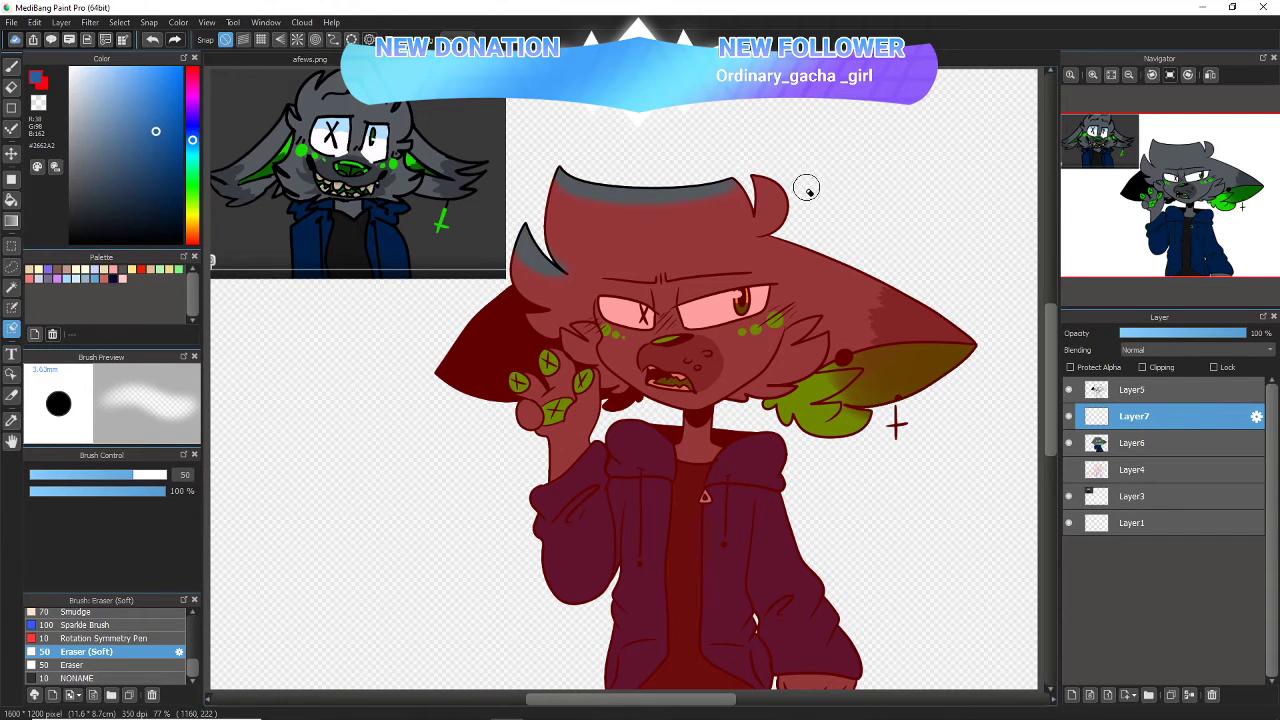
drag(762, 183, 788, 215)
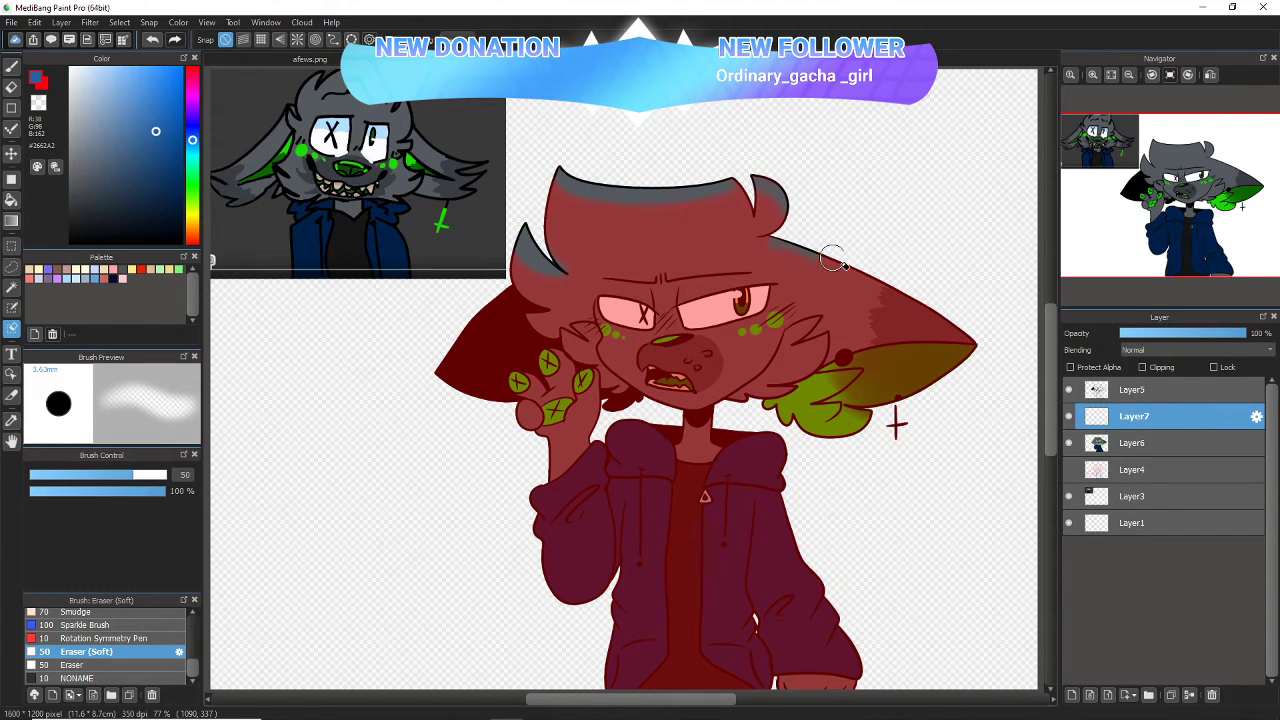
mouse_move(832, 259)
mouse_down()
mouse_move(1008, 329)
mouse_move(800, 243)
mouse_move(798, 230)
mouse_move(769, 254)
mouse_move(833, 264)
mouse_move(799, 251)
mouse_move(901, 297)
mouse_up()
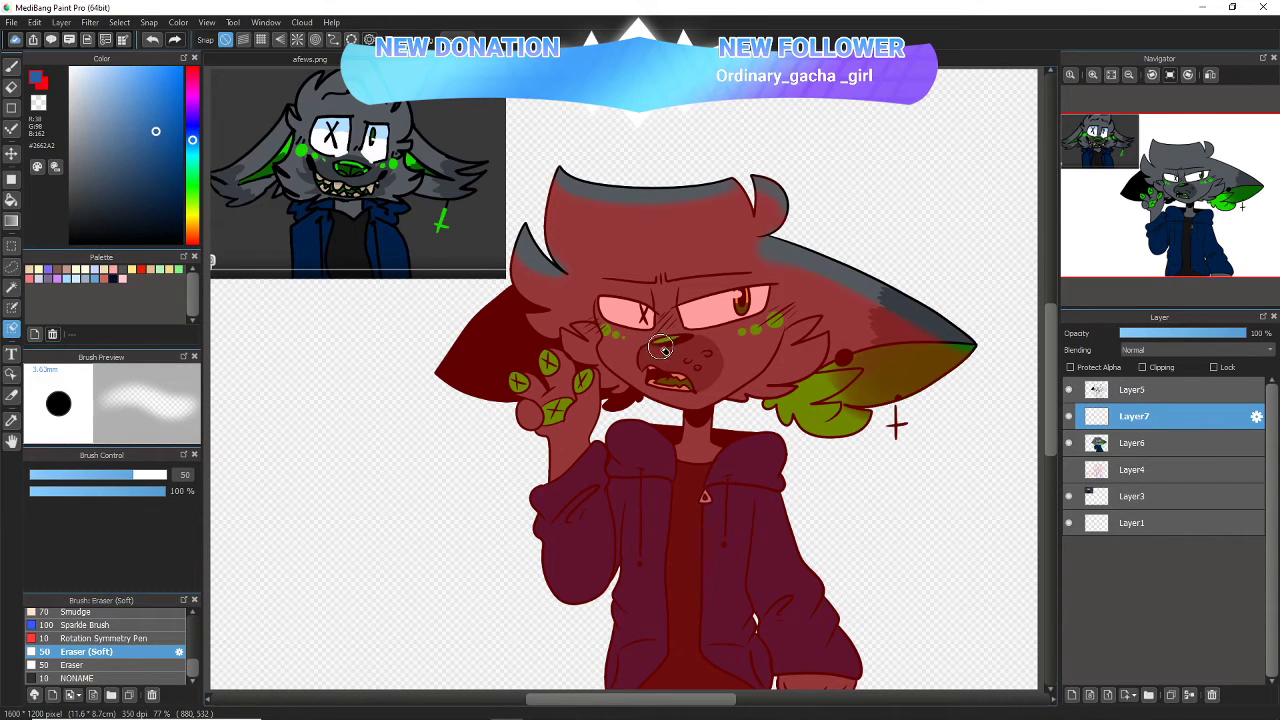
- Remove highlight spots on the muzzle, cheek fur, green ear fluff, finger pads and thumb from the selection
mouse_move(663, 347)
mouse_down()
mouse_move(651, 364)
mouse_move(700, 360)
mouse_up()
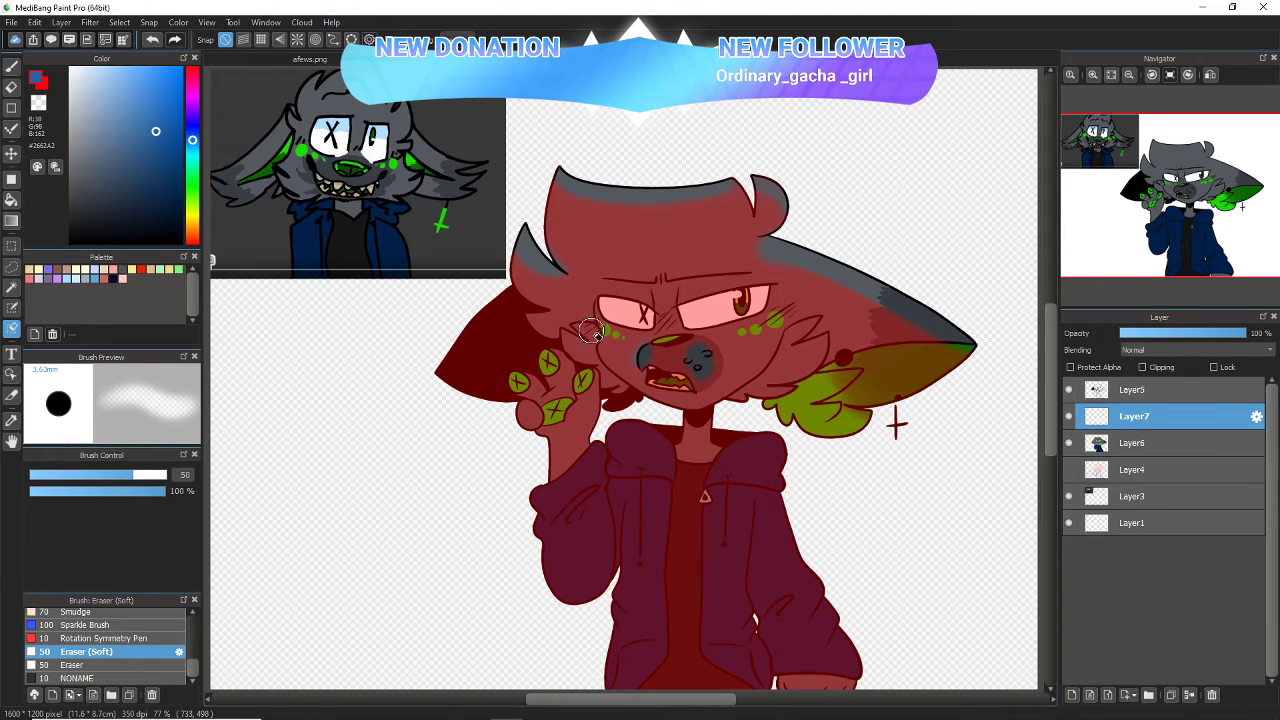
drag(581, 335, 592, 343)
mouse_move(808, 330)
mouse_down()
mouse_move(790, 335)
mouse_move(815, 345)
mouse_move(766, 395)
mouse_move(848, 390)
mouse_move(856, 378)
mouse_move(832, 410)
mouse_up()
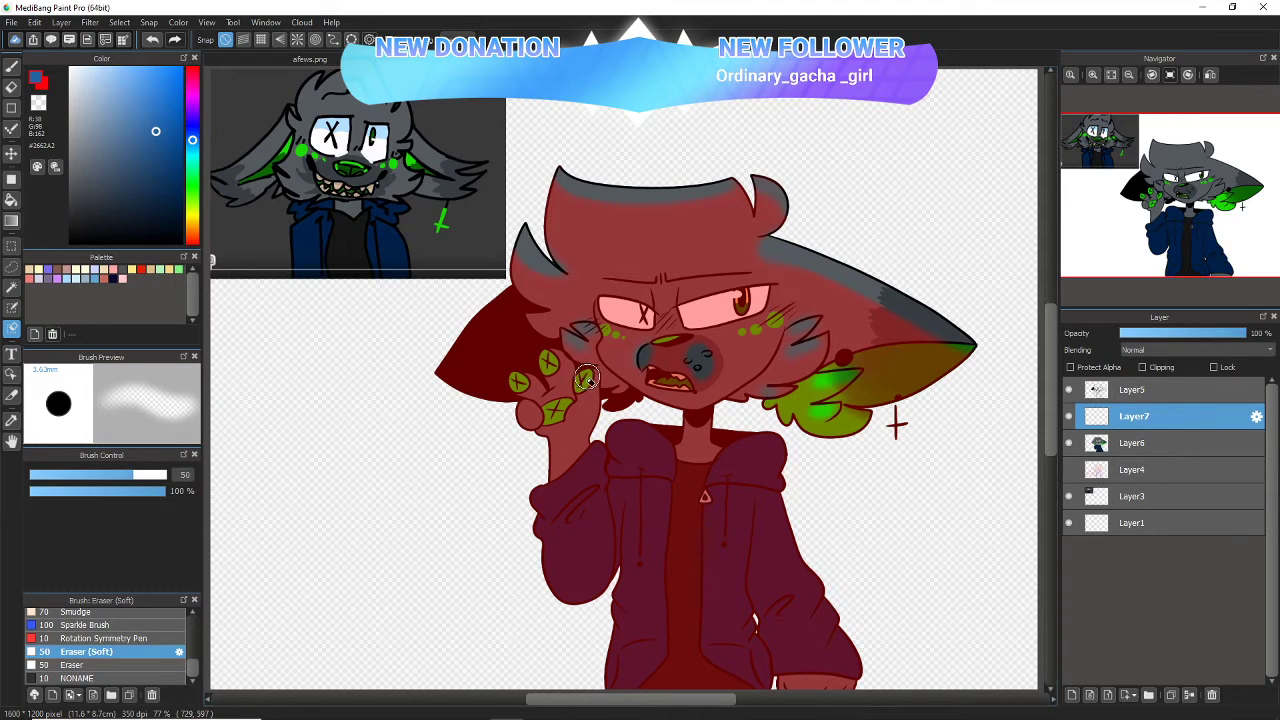
mouse_move(552, 356)
mouse_down()
mouse_move(515, 386)
mouse_move(527, 414)
mouse_up()
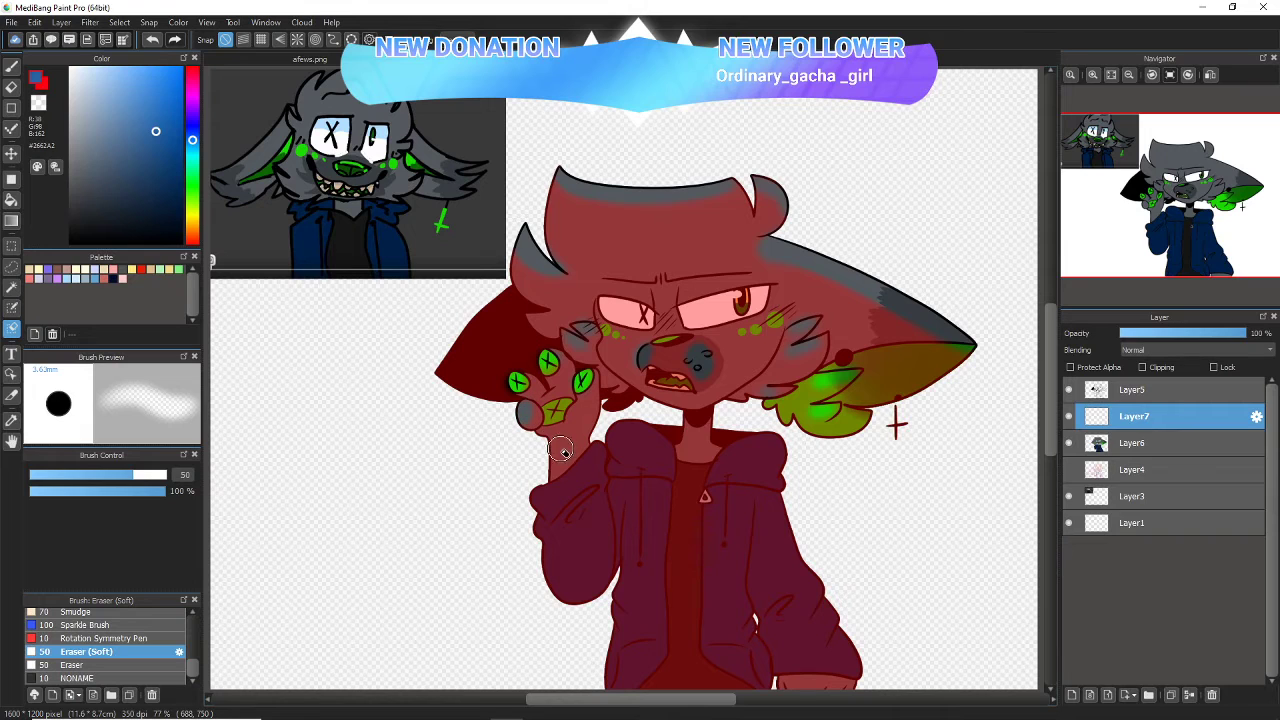
- Remove highlight areas on the wrist, jacket cuff, sleeves, hood and lower jacket hems from the selection
drag(538, 494, 599, 446)
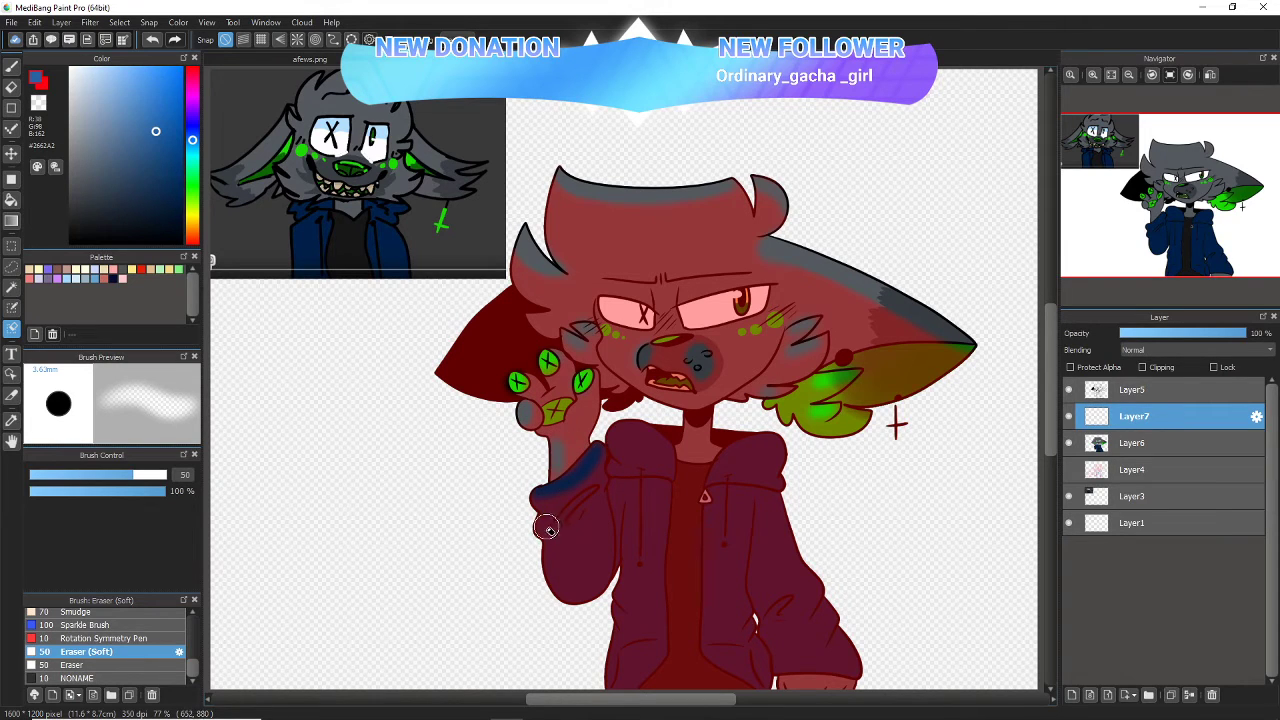
mouse_move(547, 528)
mouse_down()
mouse_move(555, 572)
mouse_move(588, 605)
mouse_up()
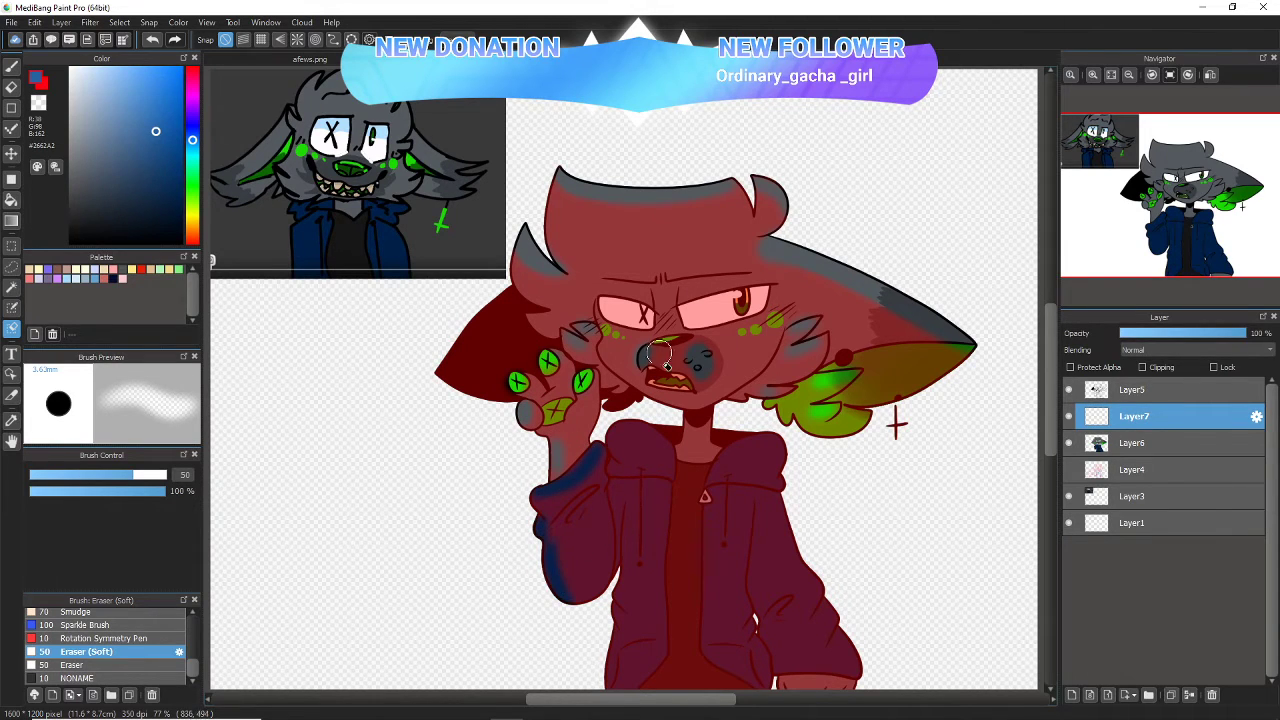
mouse_move(633, 437)
mouse_down()
mouse_move(669, 469)
mouse_move(746, 450)
mouse_move(718, 473)
mouse_move(784, 444)
mouse_move(694, 472)
mouse_move(664, 453)
mouse_move(671, 477)
mouse_move(625, 470)
mouse_up()
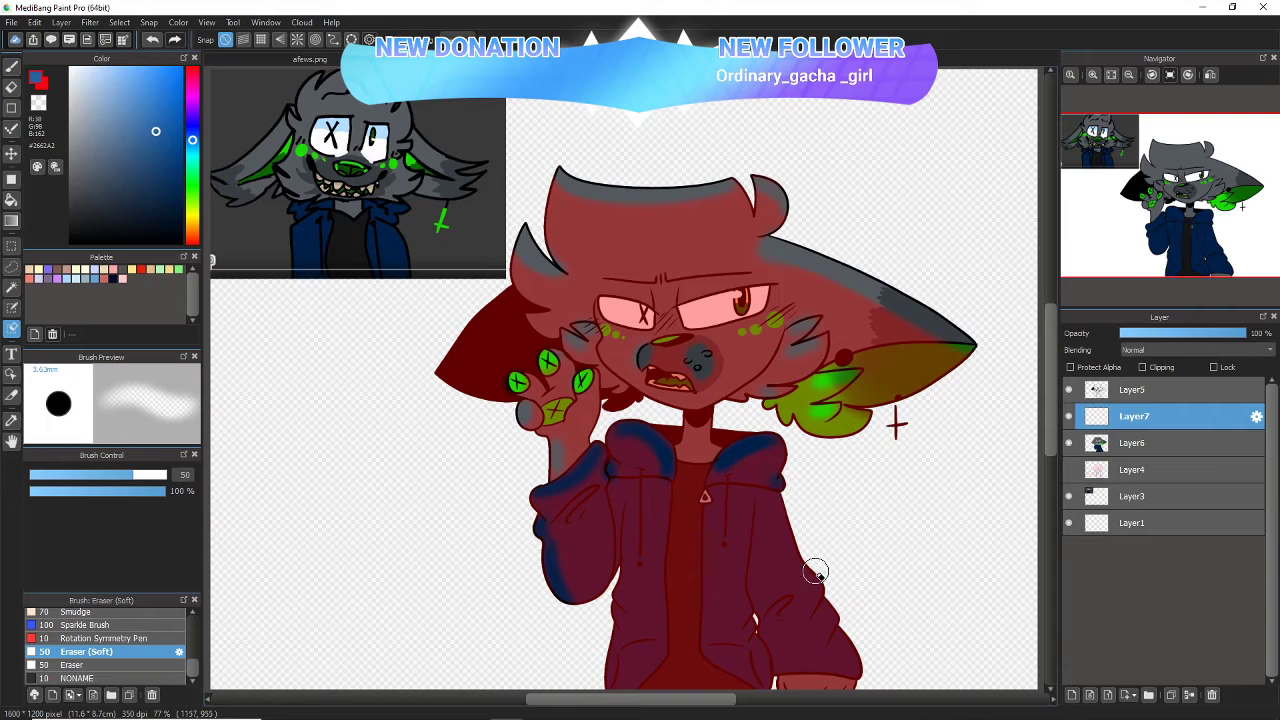
mouse_move(817, 566)
mouse_down()
mouse_move(823, 617)
mouse_move(833, 609)
mouse_move(817, 618)
mouse_move(851, 610)
mouse_move(858, 685)
mouse_up()
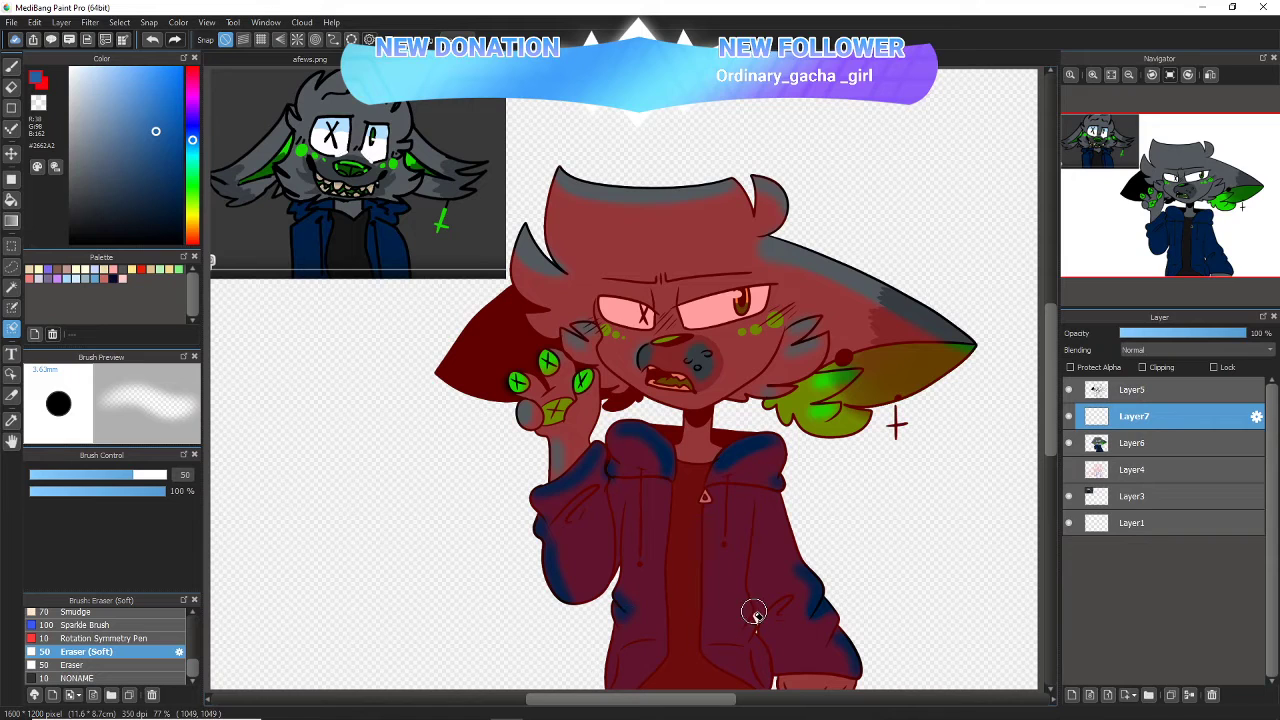
mouse_move(753, 613)
mouse_down()
mouse_move(757, 649)
mouse_move(742, 667)
mouse_up()
mouse_move(643, 646)
mouse_down()
mouse_move(660, 652)
mouse_move(648, 666)
mouse_up()
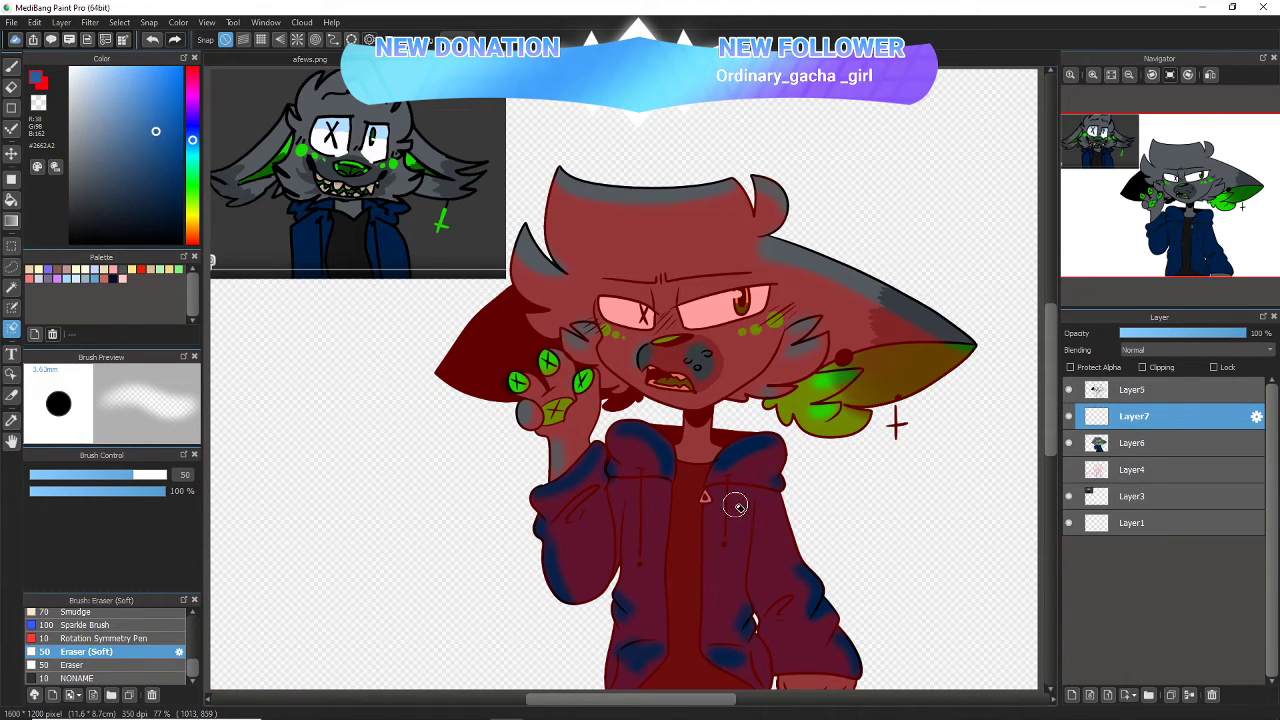
- Apply a Foreground-Transparent linear gradient in dark blue #073364 to the selection on Layer7, fading upward from the lower jacket to the hair
click(1165, 334)
drag(1182, 337, 1263, 327)
click(12, 220)
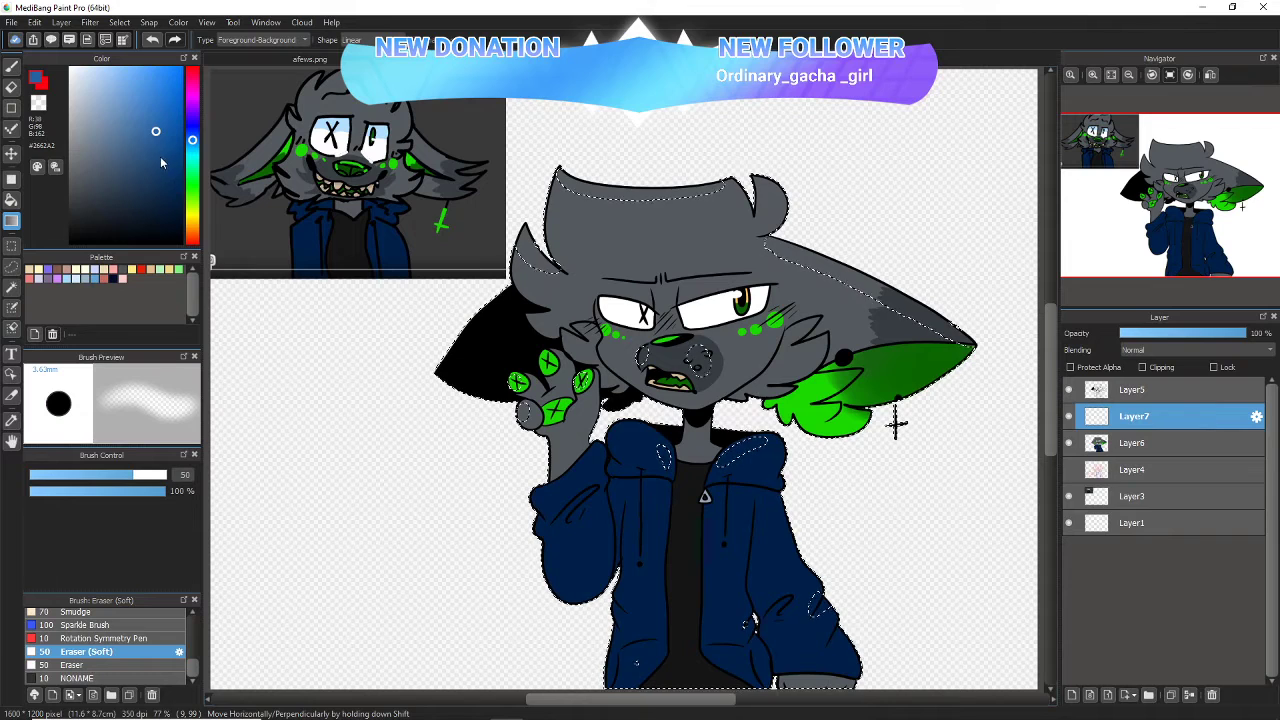
click(172, 170)
drag(172, 170, 175, 175)
click(262, 40)
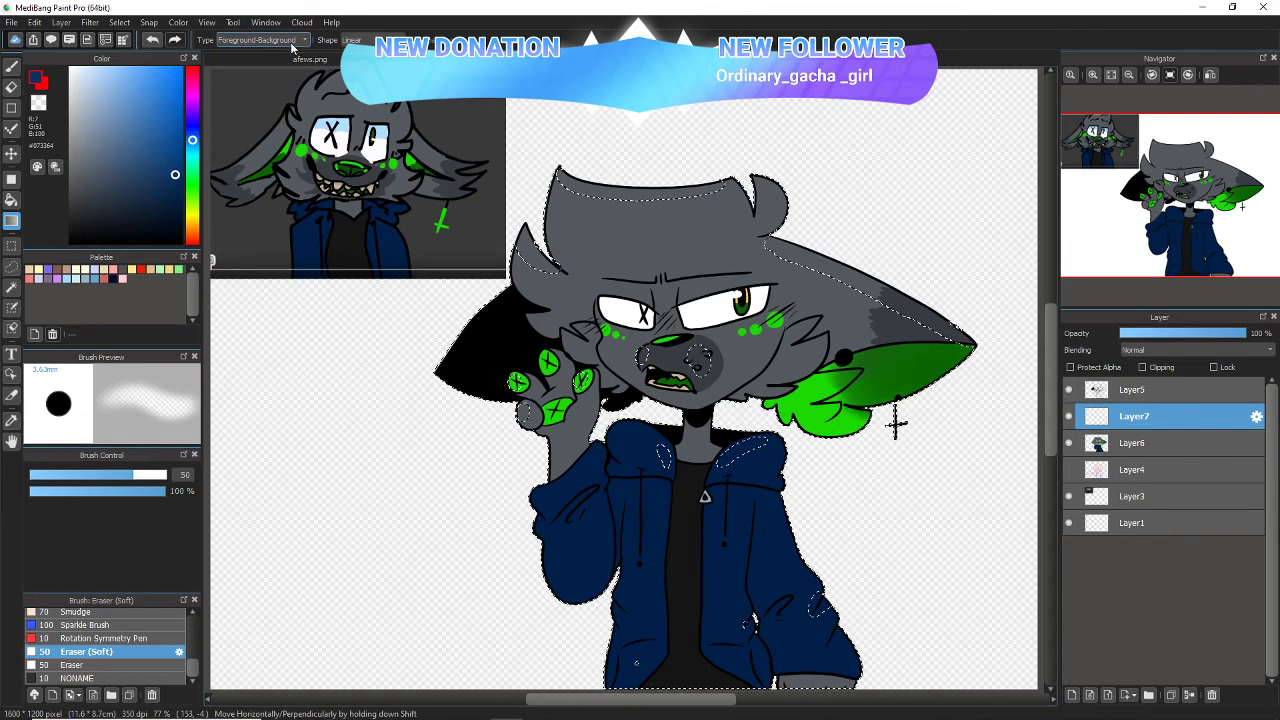
click(260, 61)
drag(712, 600, 714, 170)
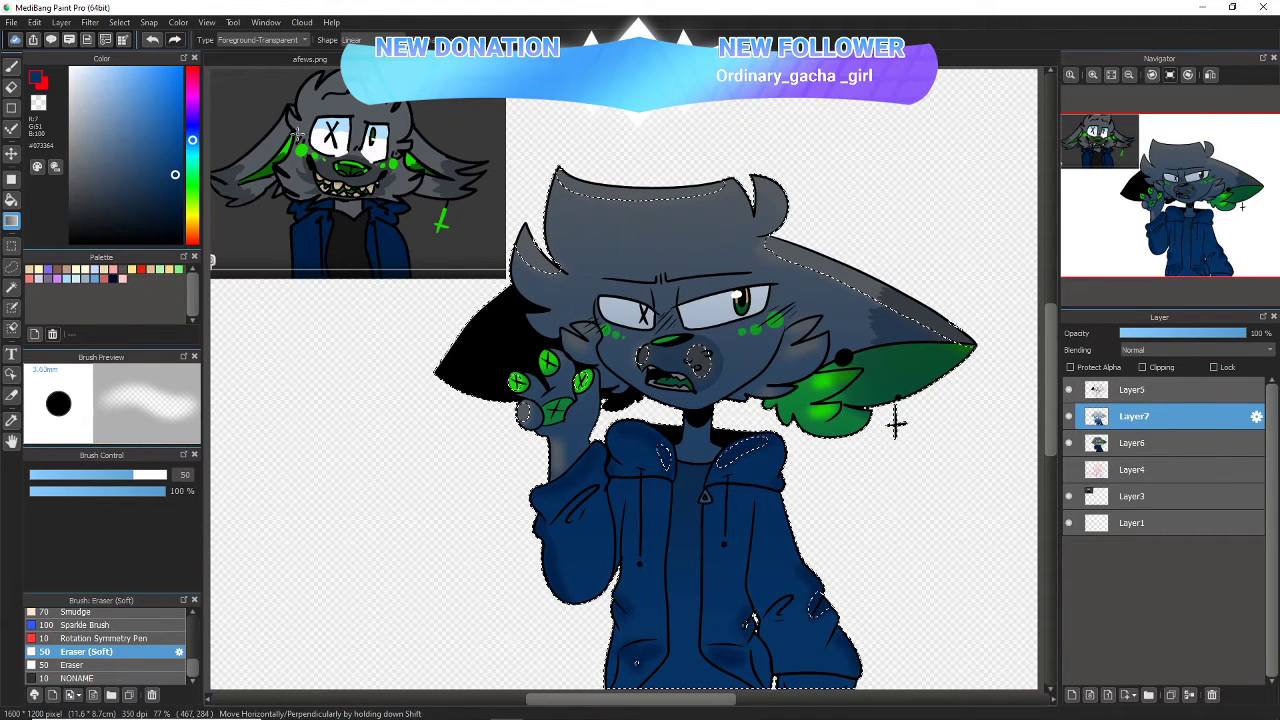
- Replace the dark blue gradient on Layer7 with a near-black #050D17 one and clear the selection
click(152, 40)
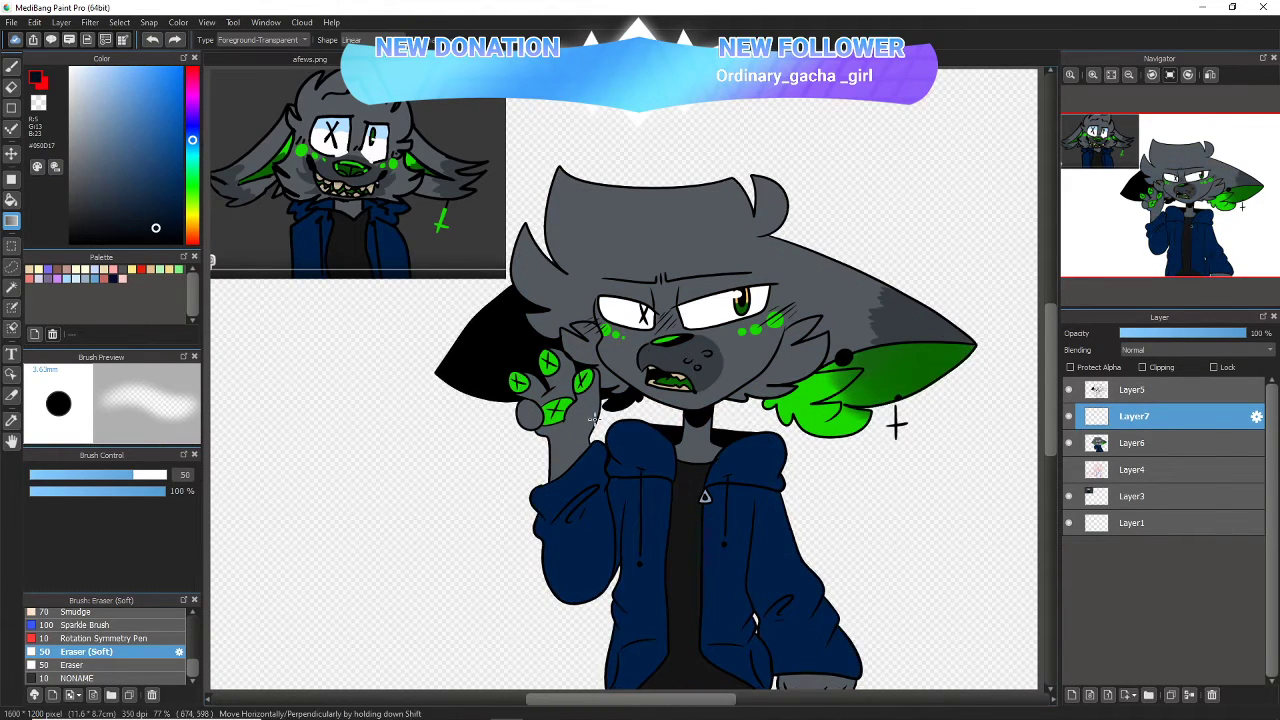
key(ctrl+y)
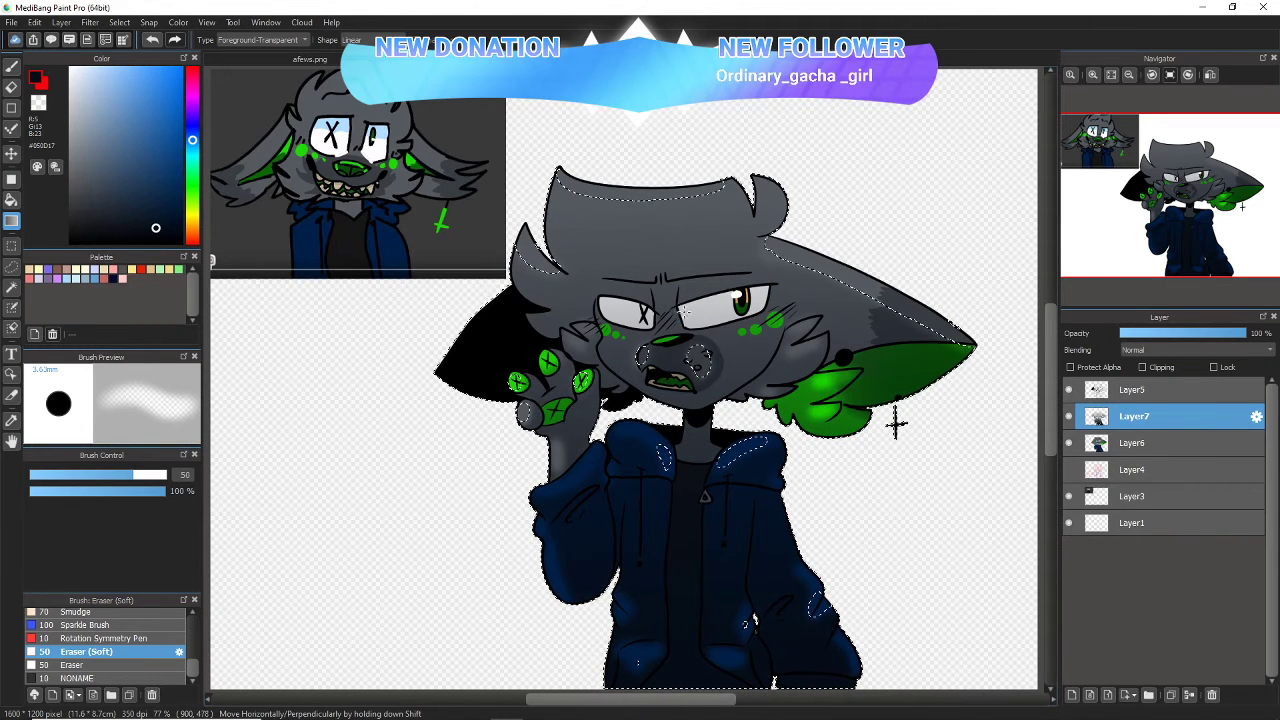
key(ctrl+d)
- Set the opacity of the Layer7 shading to 63 %
click(1163, 335)
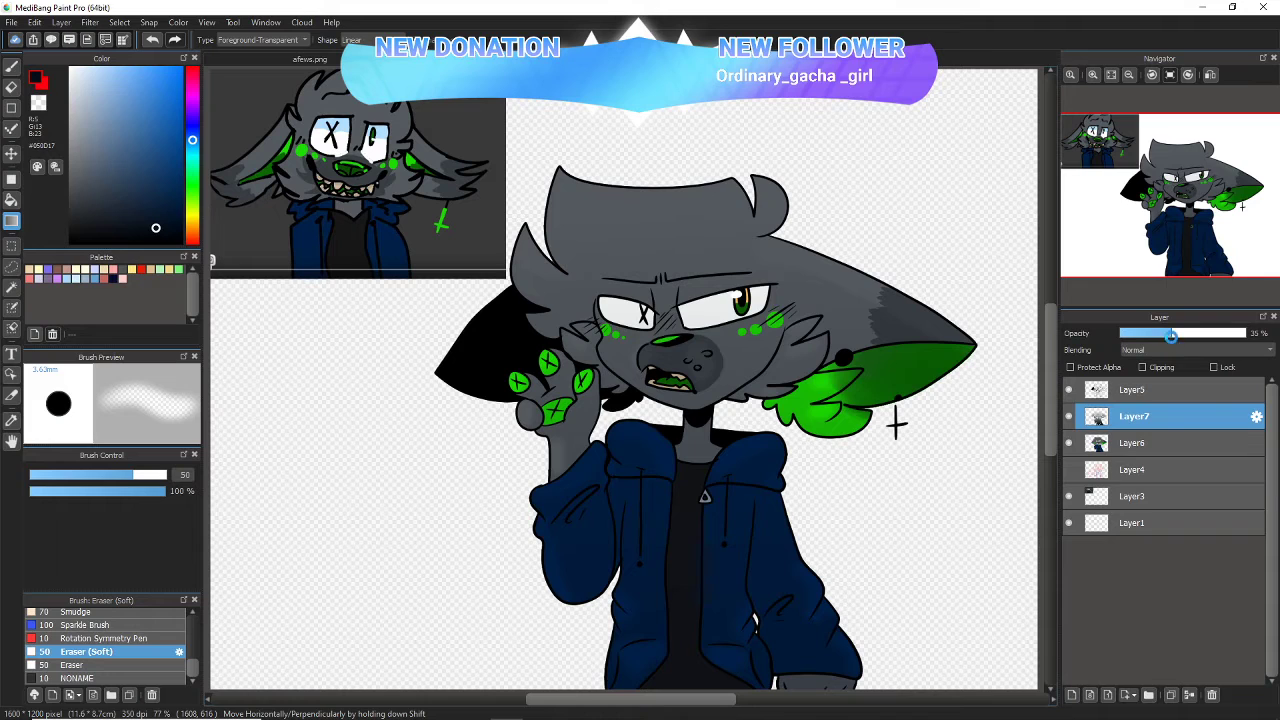
drag(1211, 340, 1228, 337)
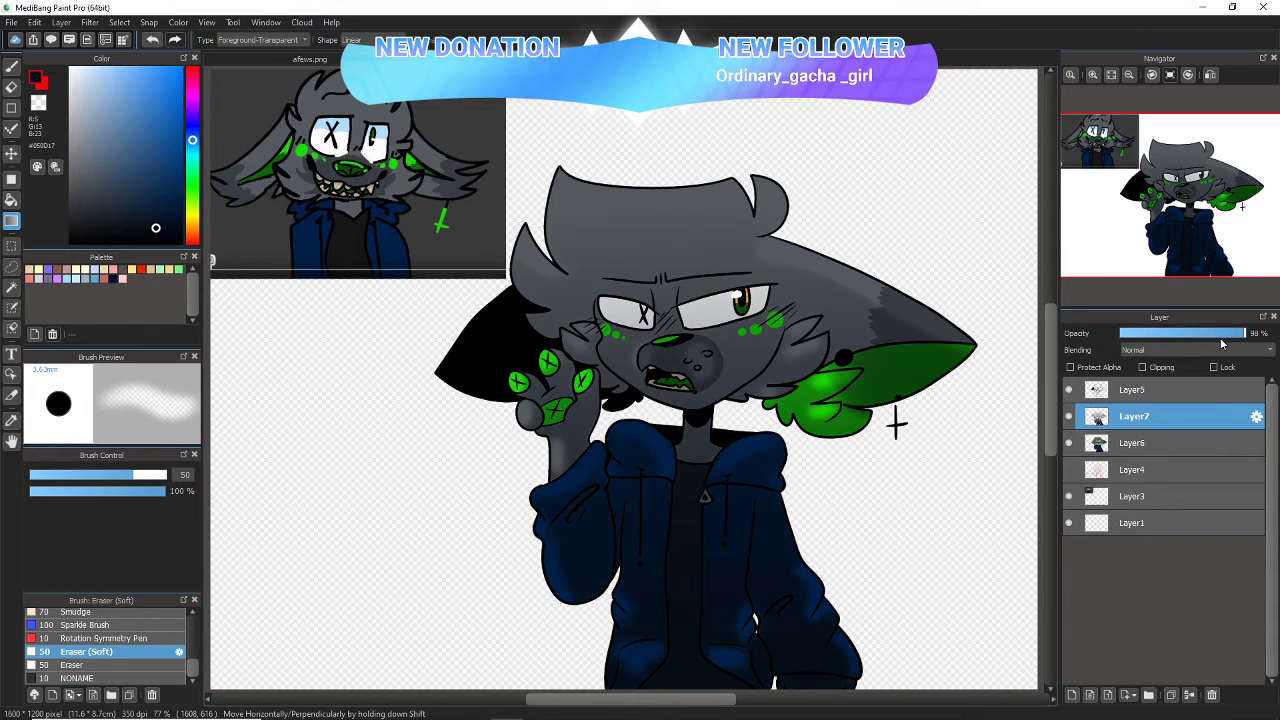
click(1201, 336)
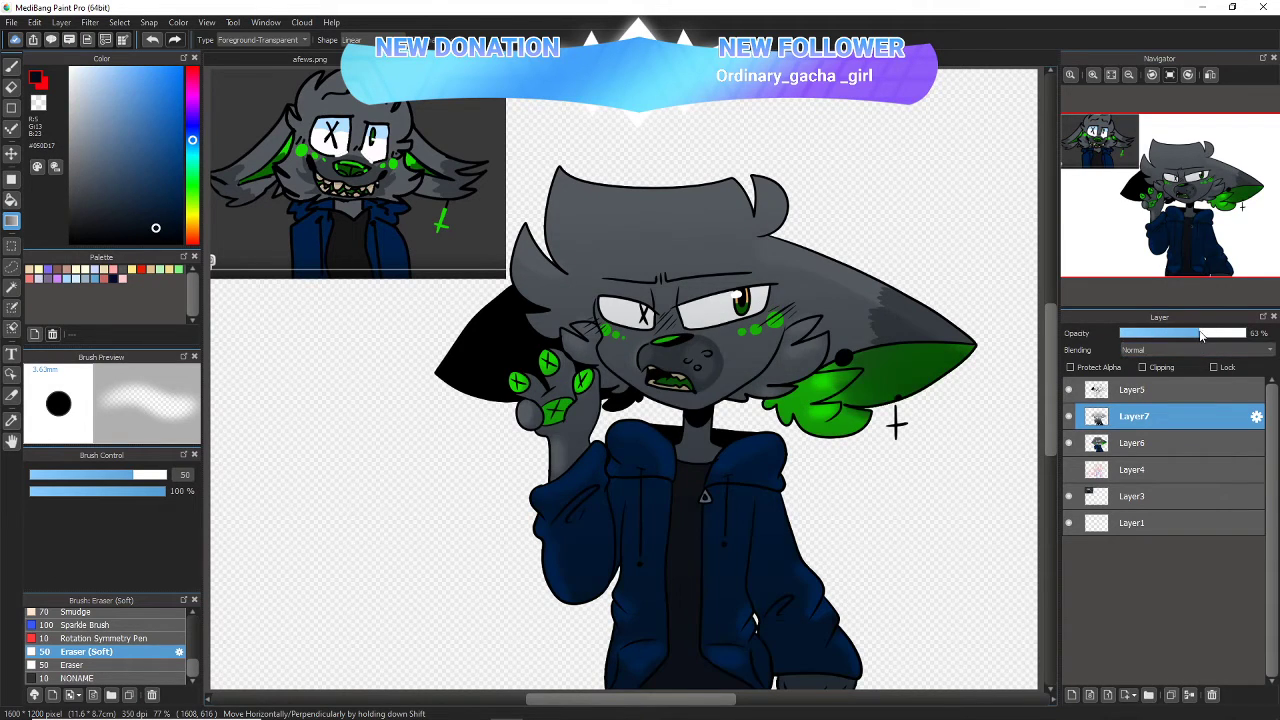
- Undo the near-black gradient and the opacity changes on Layer7
drag(1210, 342, 1250, 340)
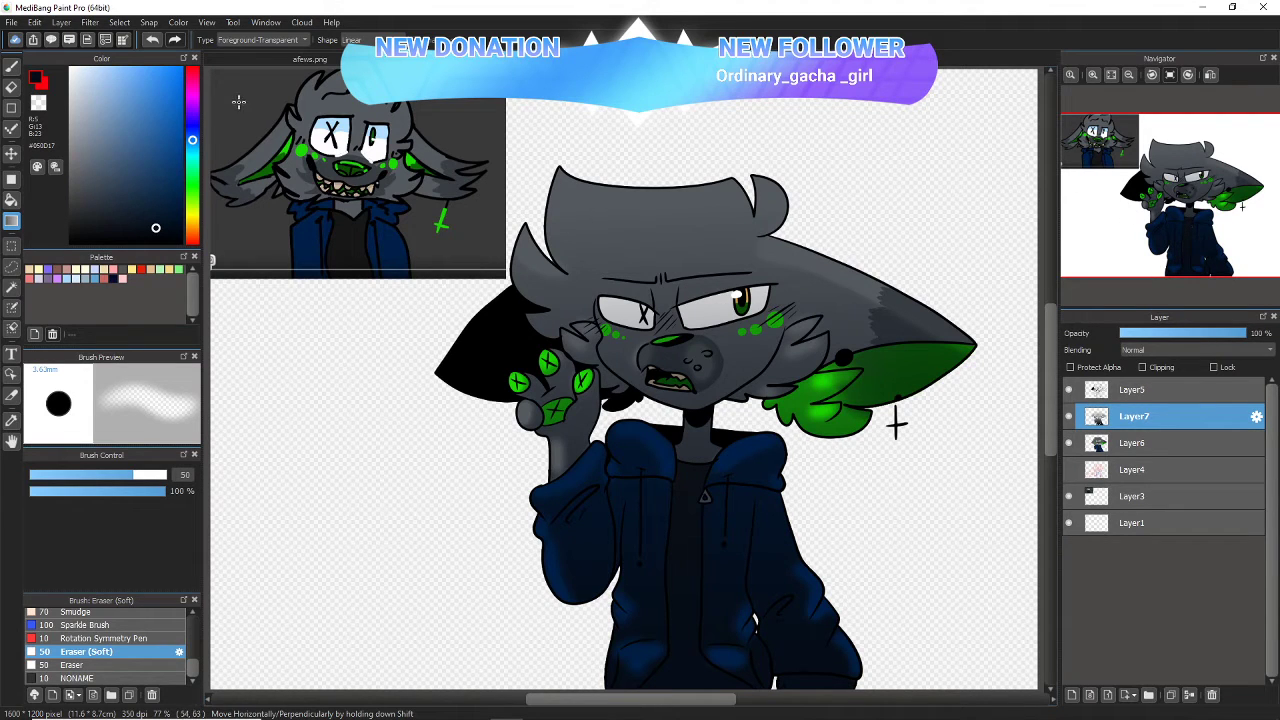
click(152, 42)
click(152, 42)
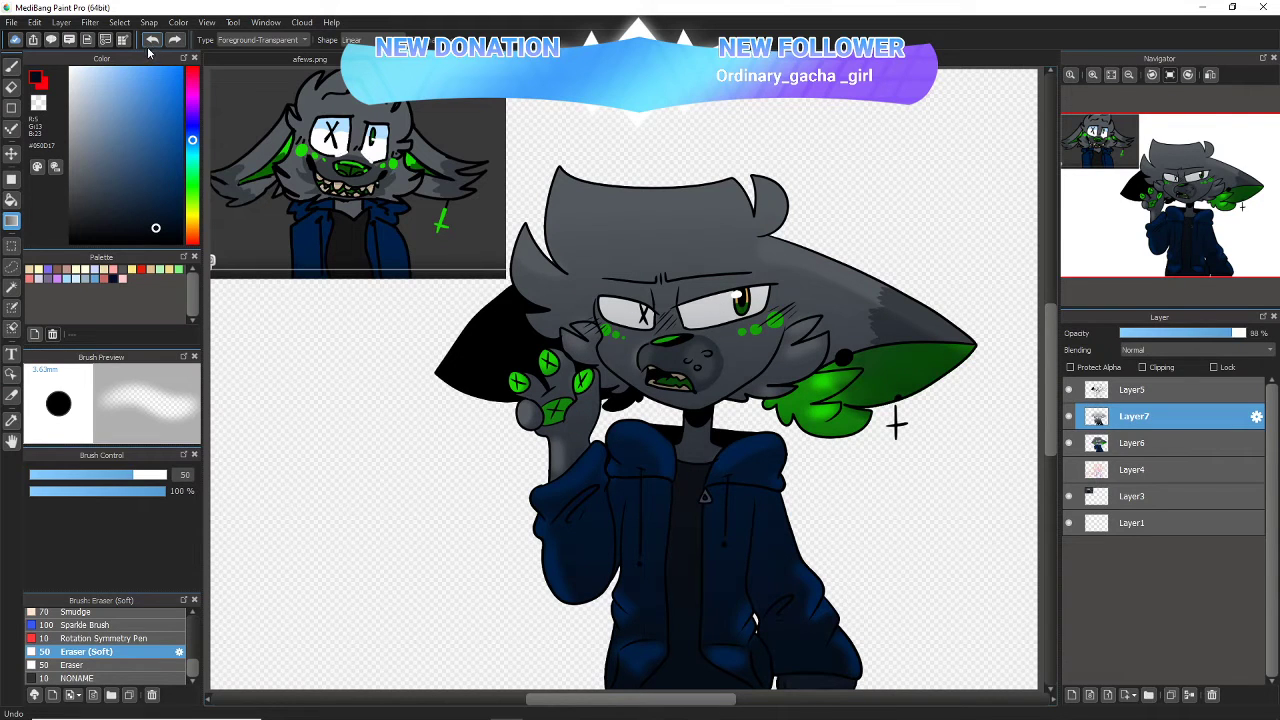
click(152, 42)
click(152, 42)
click(152, 42)
click(151, 42)
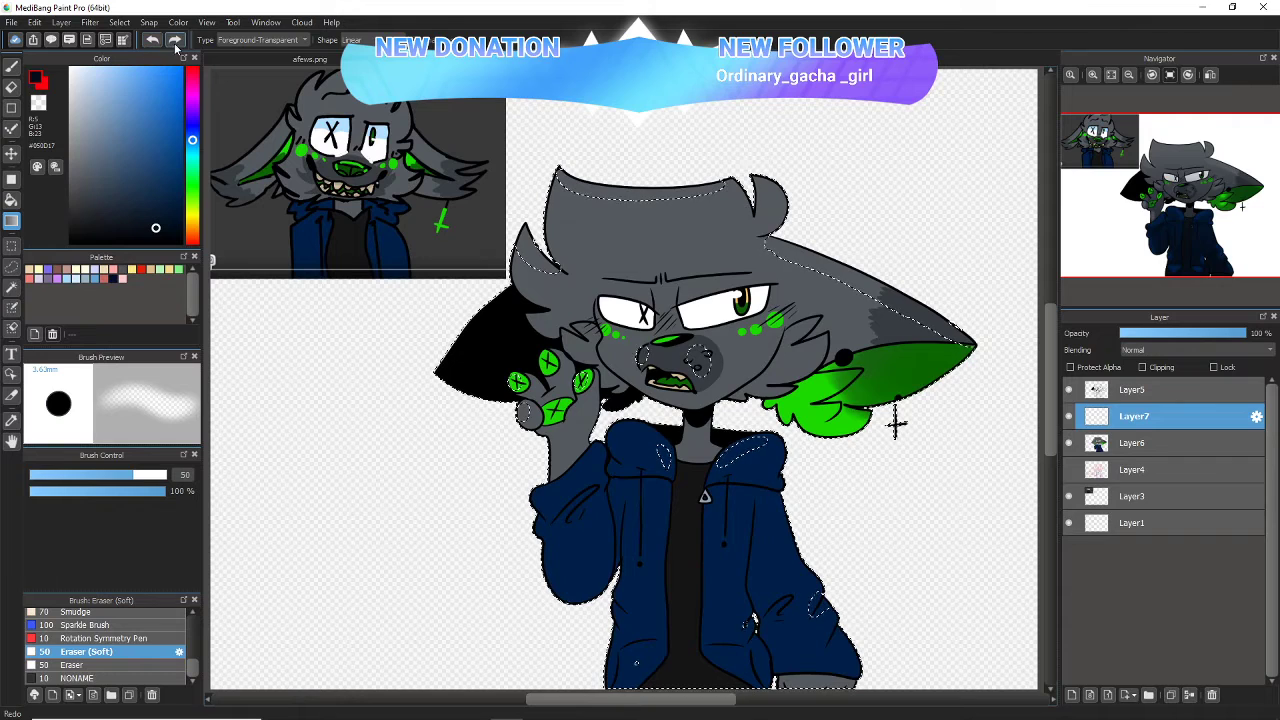
click(151, 42)
click(149, 45)
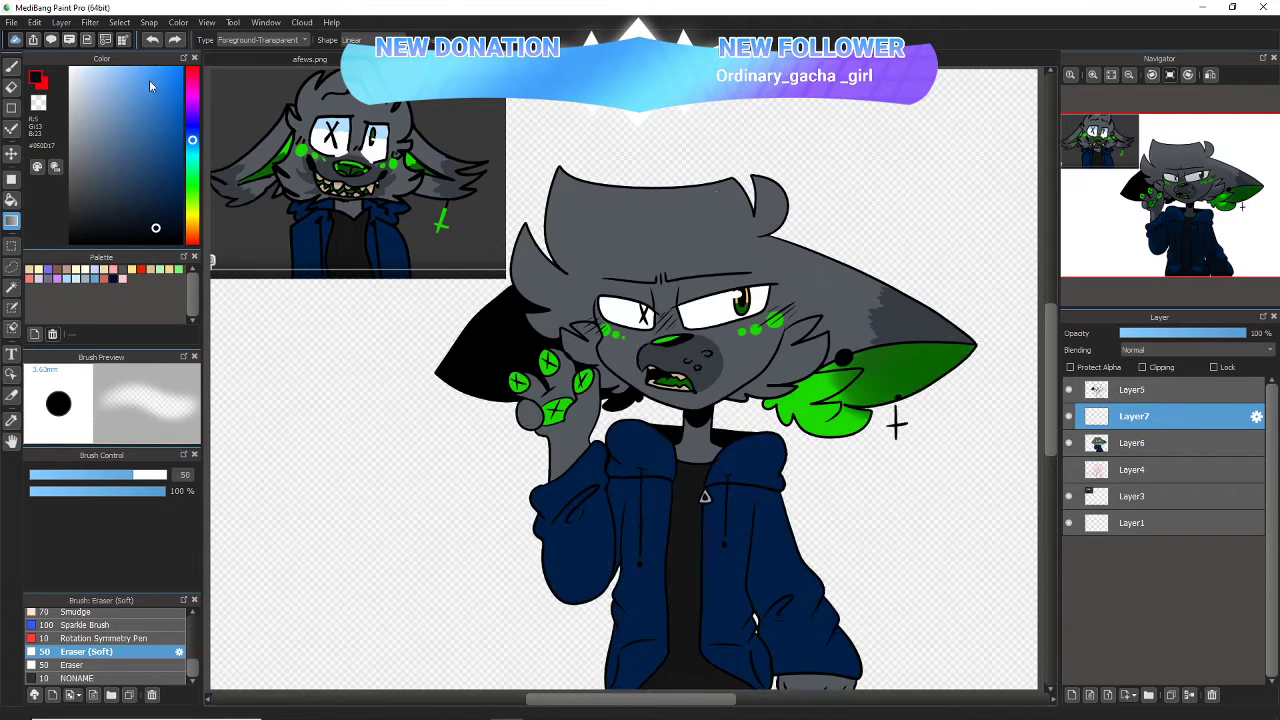
- Try a Foreground-Transparent gradient in purple #5A0079 on Layer7, fading upward from the lower jacket to the hair
drag(193, 136, 192, 103)
click(181, 160)
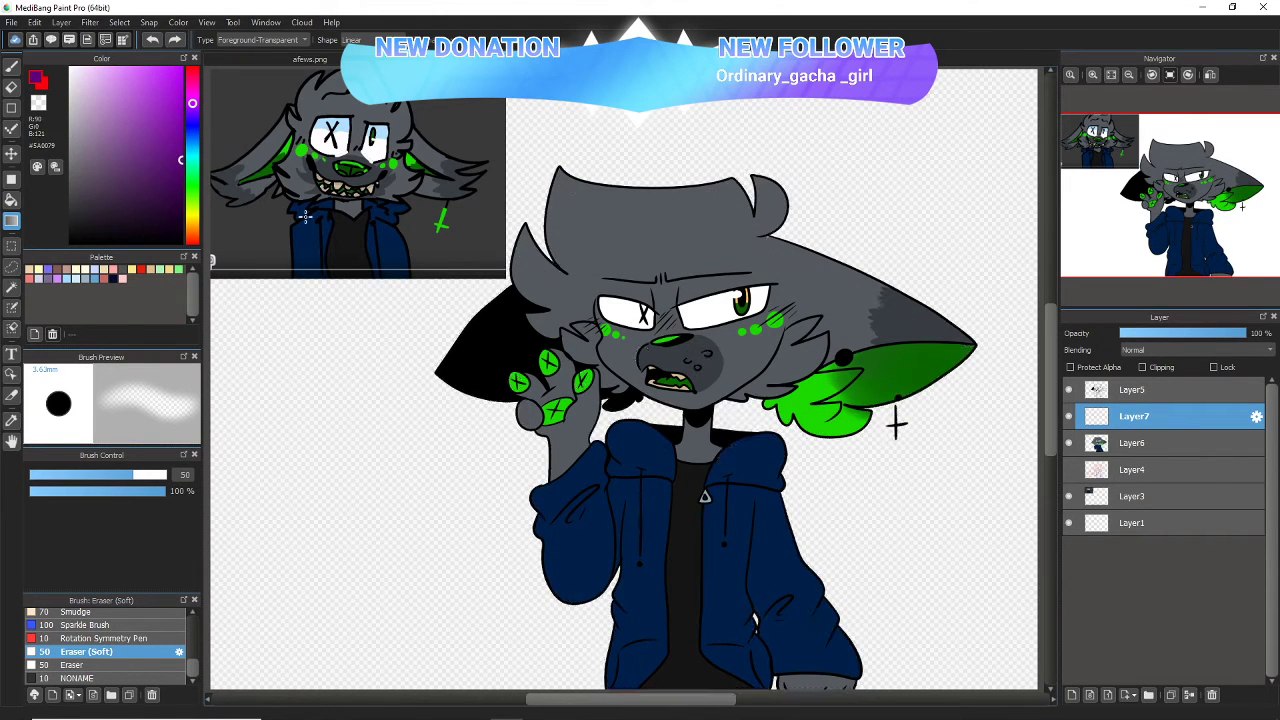
drag(698, 655, 661, 199)
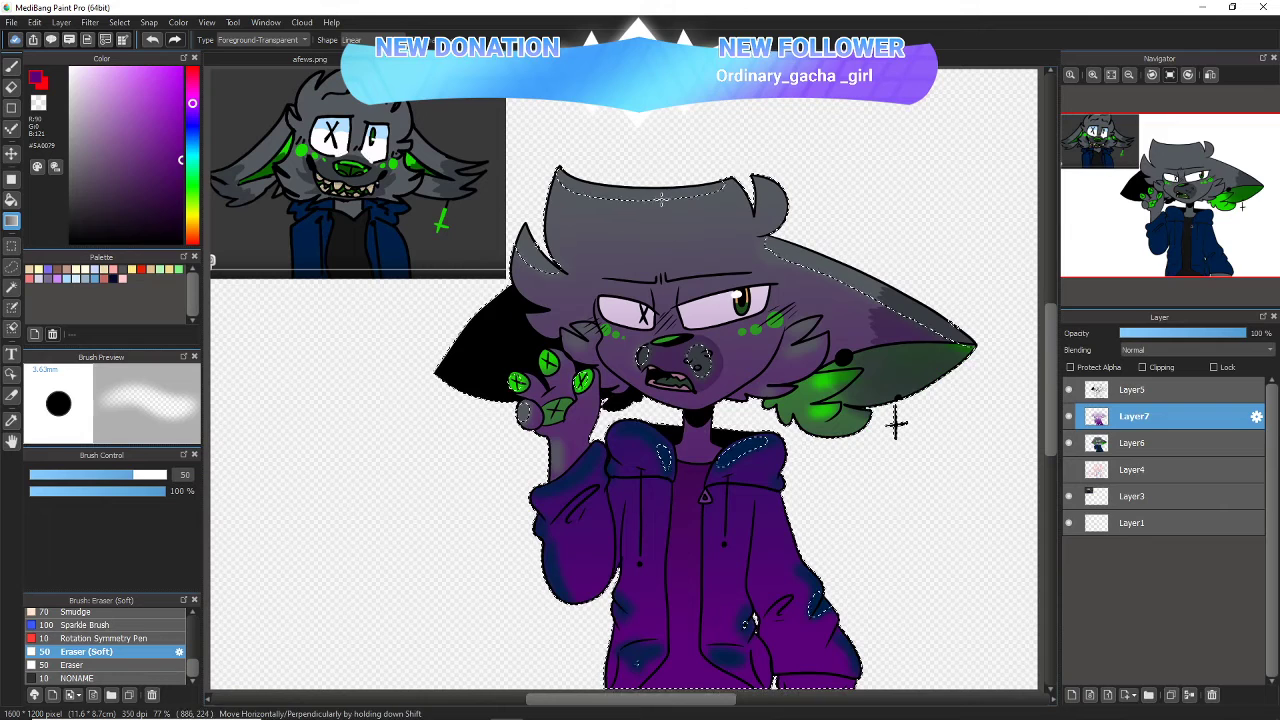
click(152, 40)
- Apply a dark purple #310043 gradient from the jacket up to the hair, clear the selection and lower Layer7's opacity to 29 %
drag(180, 160, 194, 205)
drag(661, 600, 667, 224)
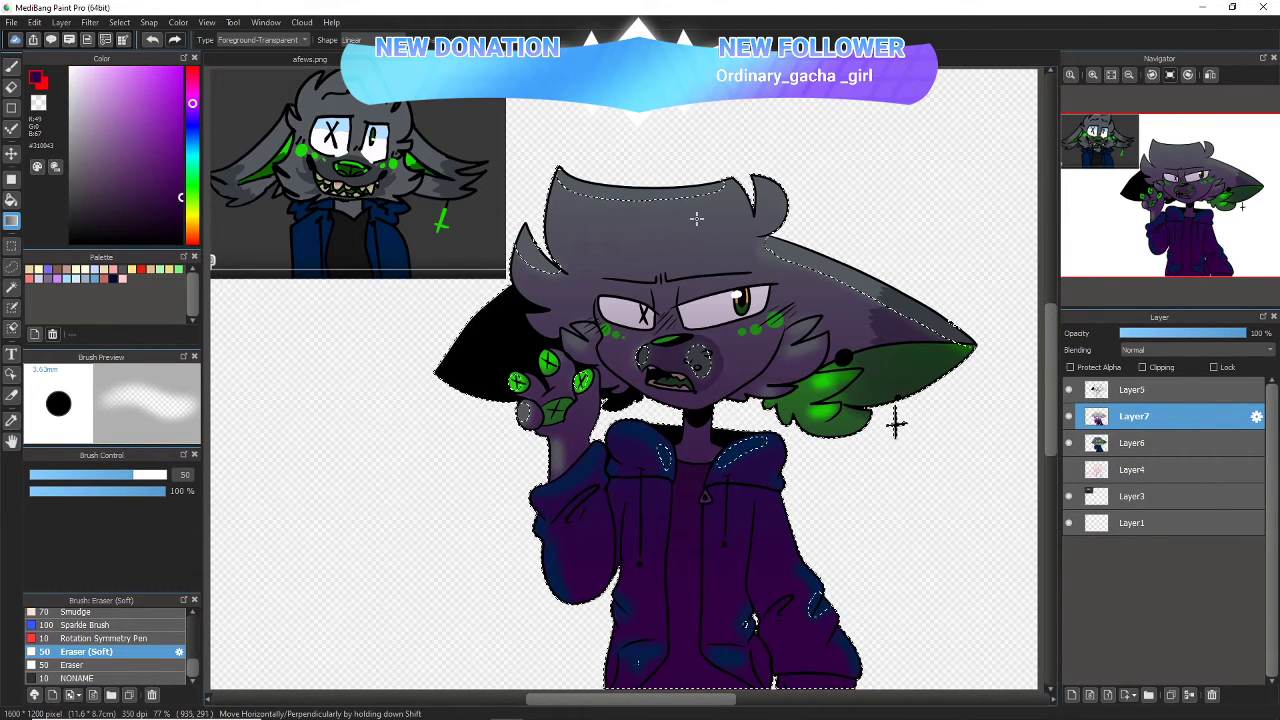
key(ctrl+d)
click(1156, 334)
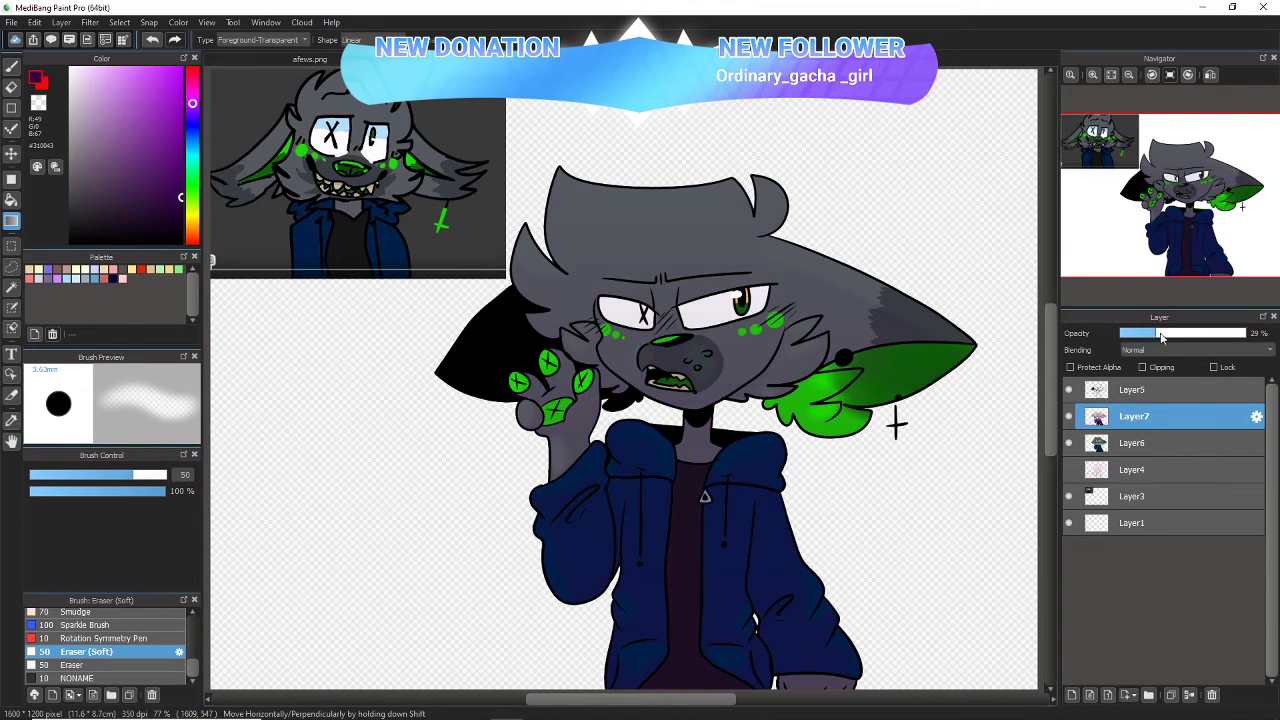
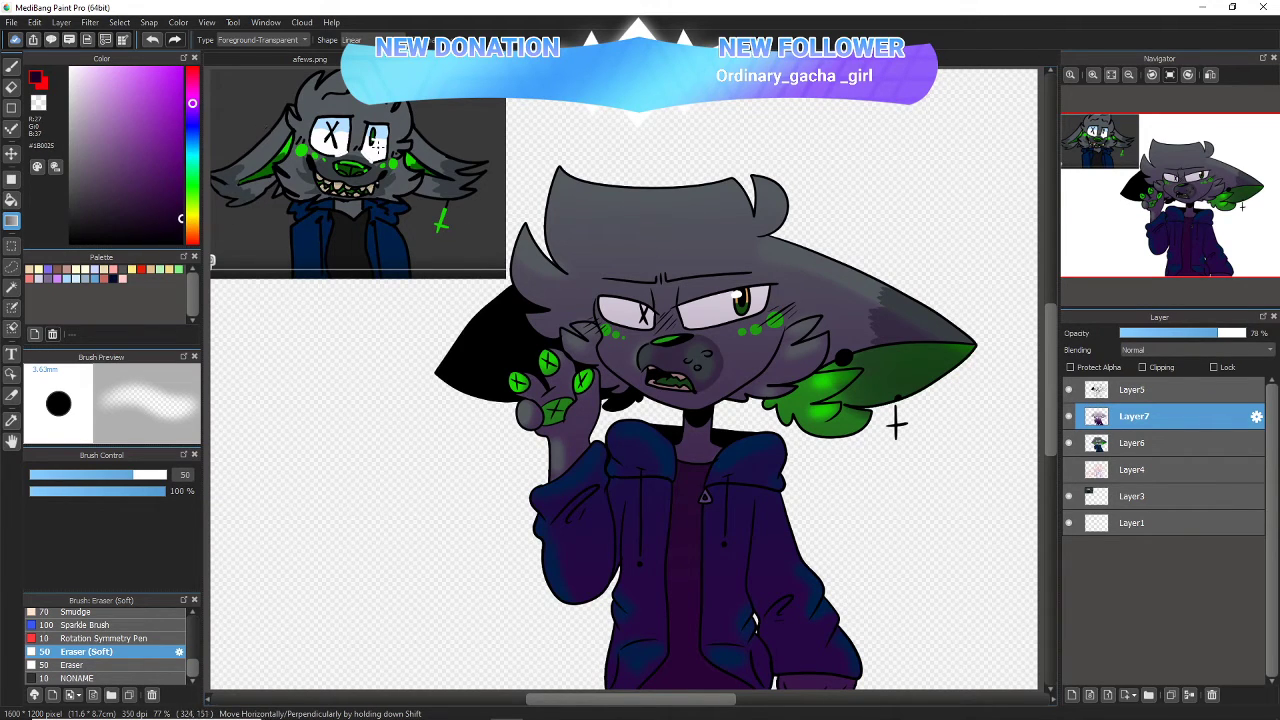
- With Layer7 at 100 % opacity, add a darker purple #1B0025 gradient rising from the lower jacket and clear the selection
mouse_move(1205, 333)
mouse_down()
mouse_move(1172, 333)
mouse_move(1246, 333)
mouse_up()
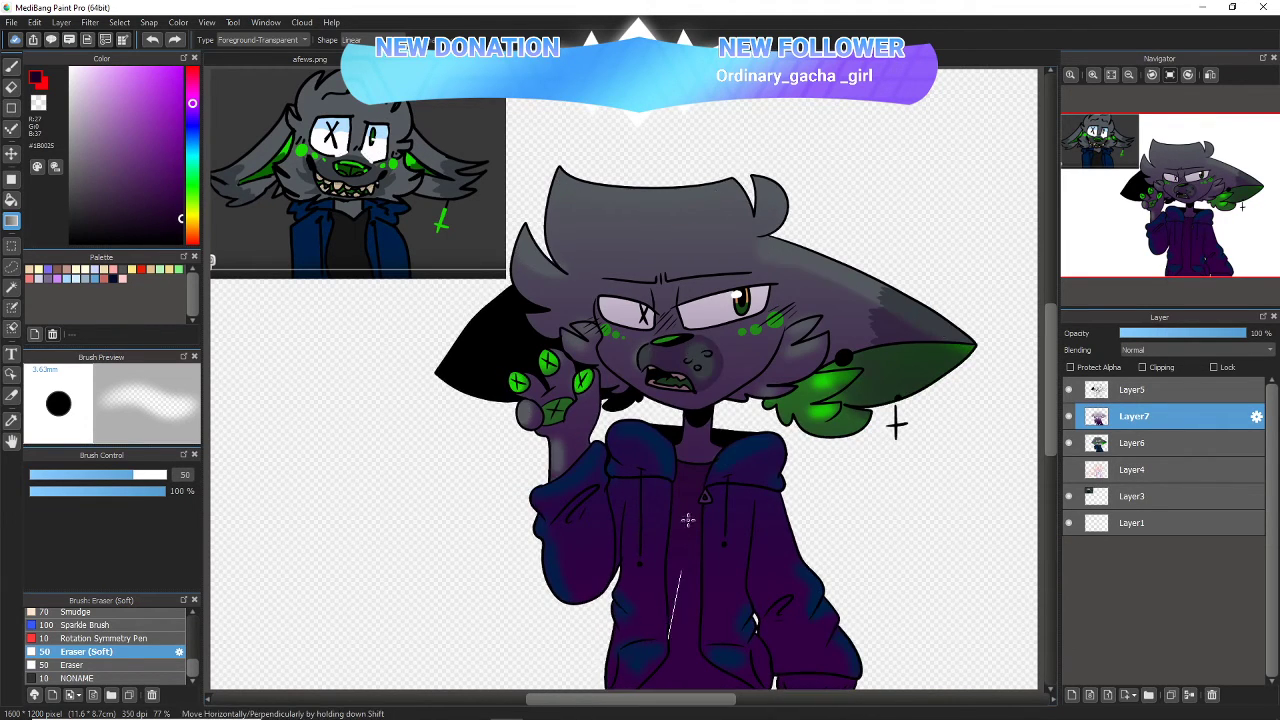
drag(688, 520, 671, 386)
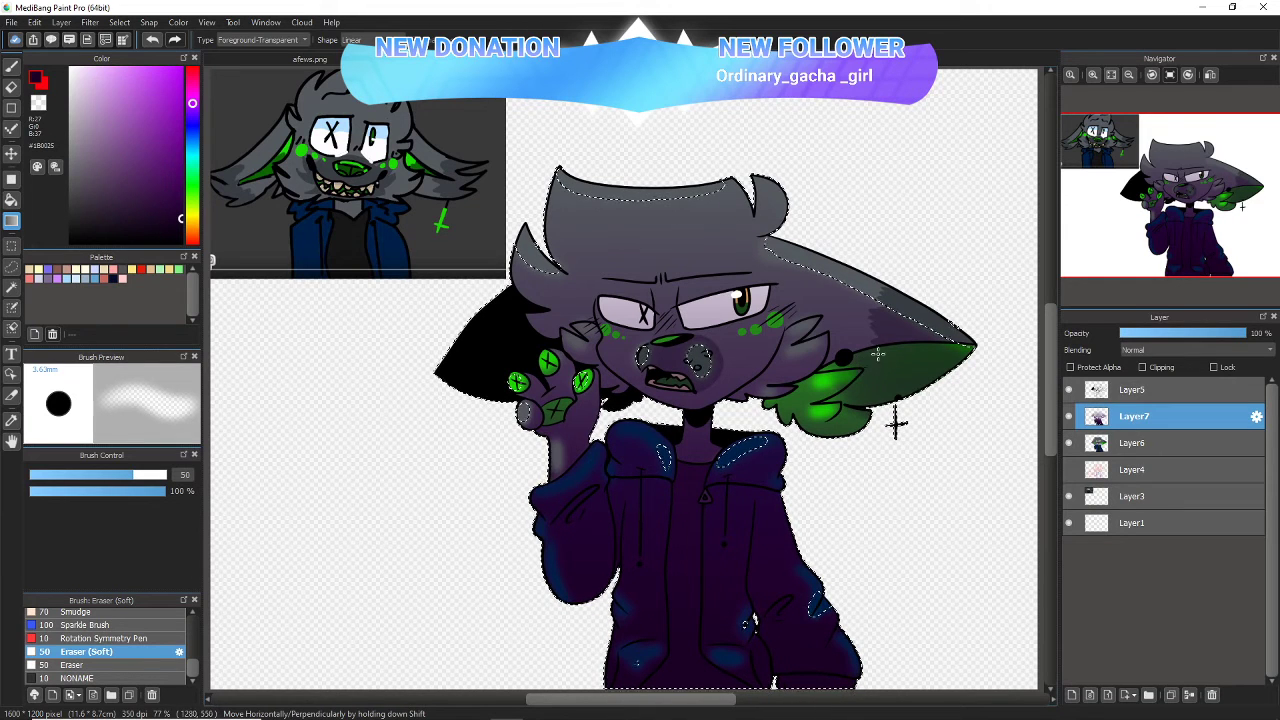
key(ctrl+d)
- Compare several opacities for the purple shading on Layer7 and set it to 65 %
click(1180, 333)
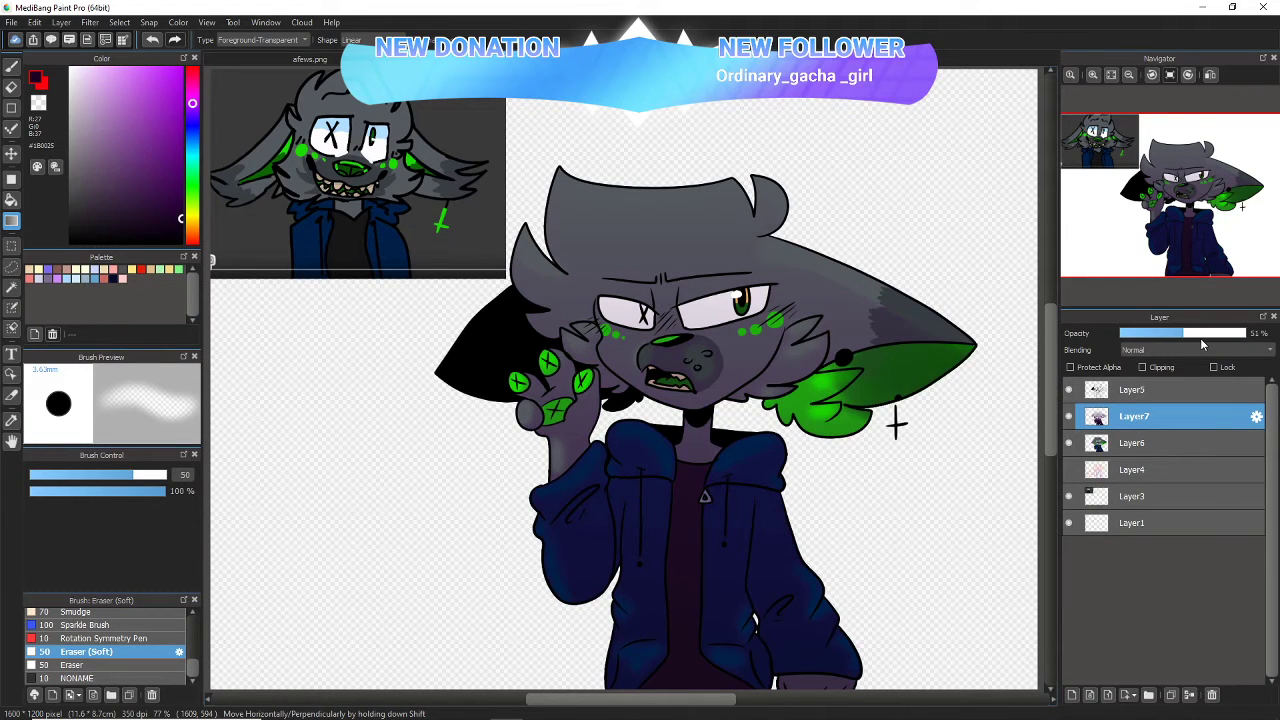
click(1201, 336)
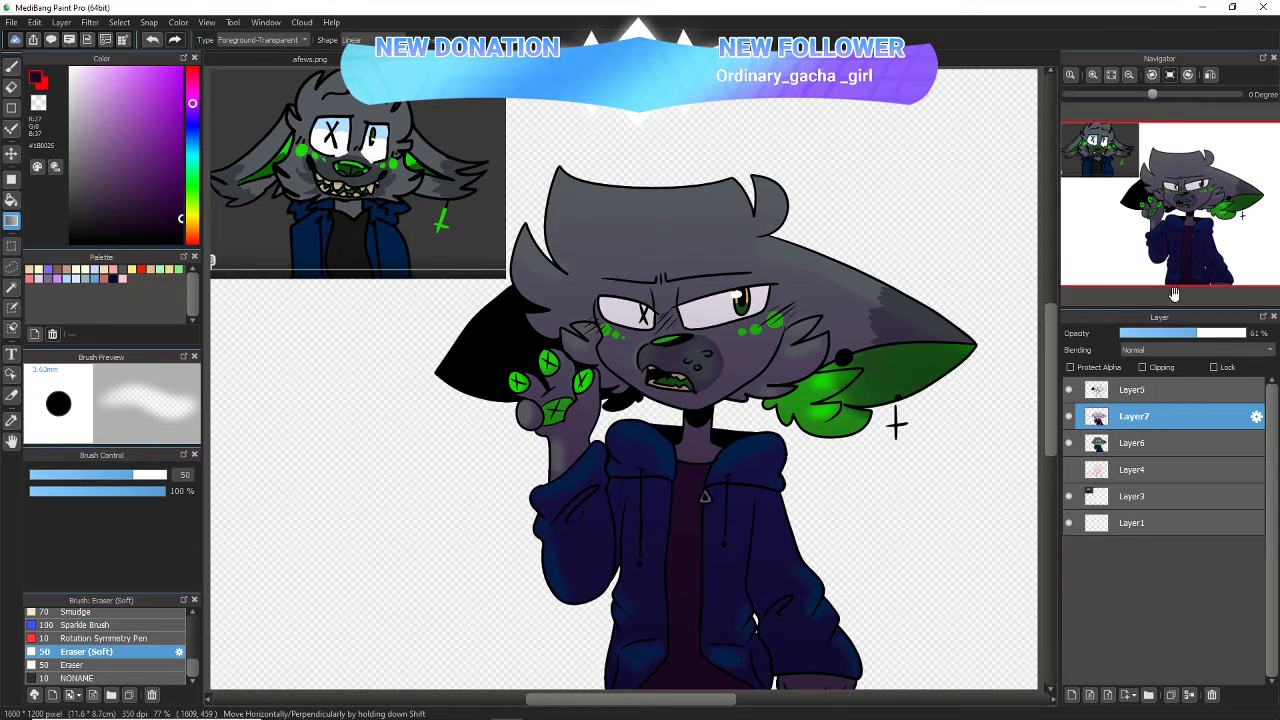
drag(1212, 334, 1250, 337)
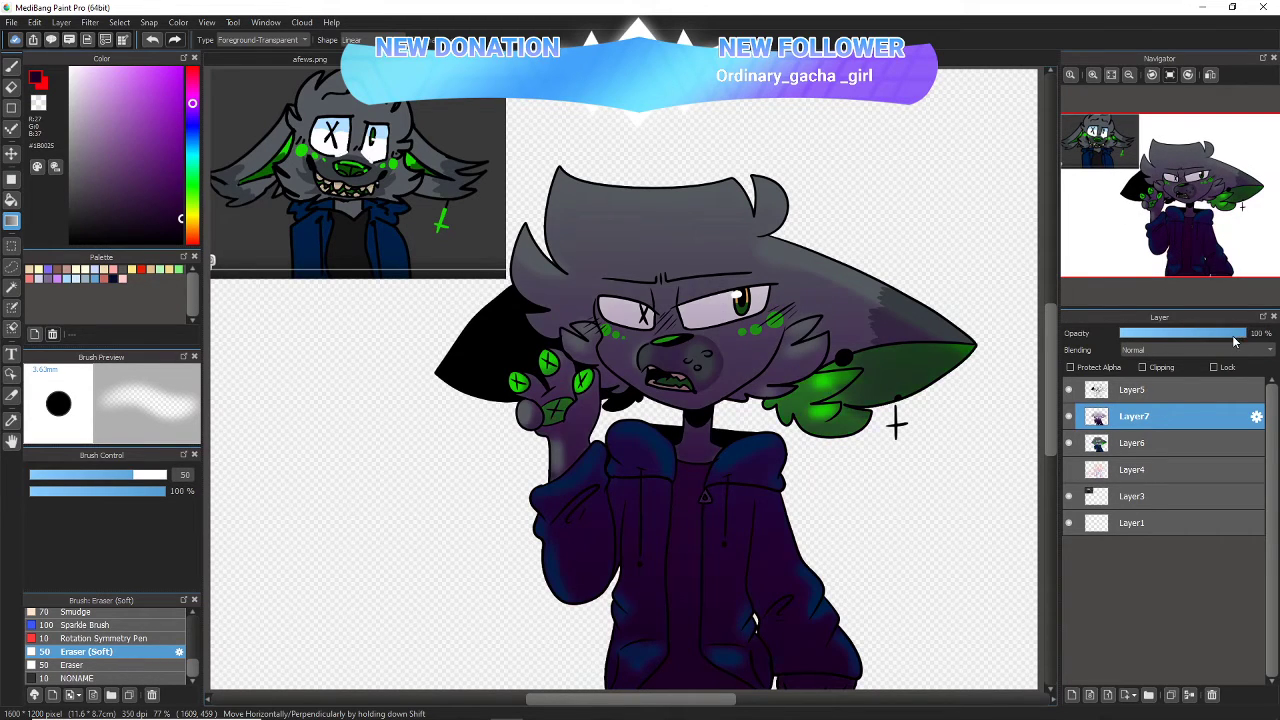
click(1176, 335)
mouse_move(1193, 339)
mouse_down()
mouse_move(1214, 339)
mouse_move(1201, 345)
mouse_up()
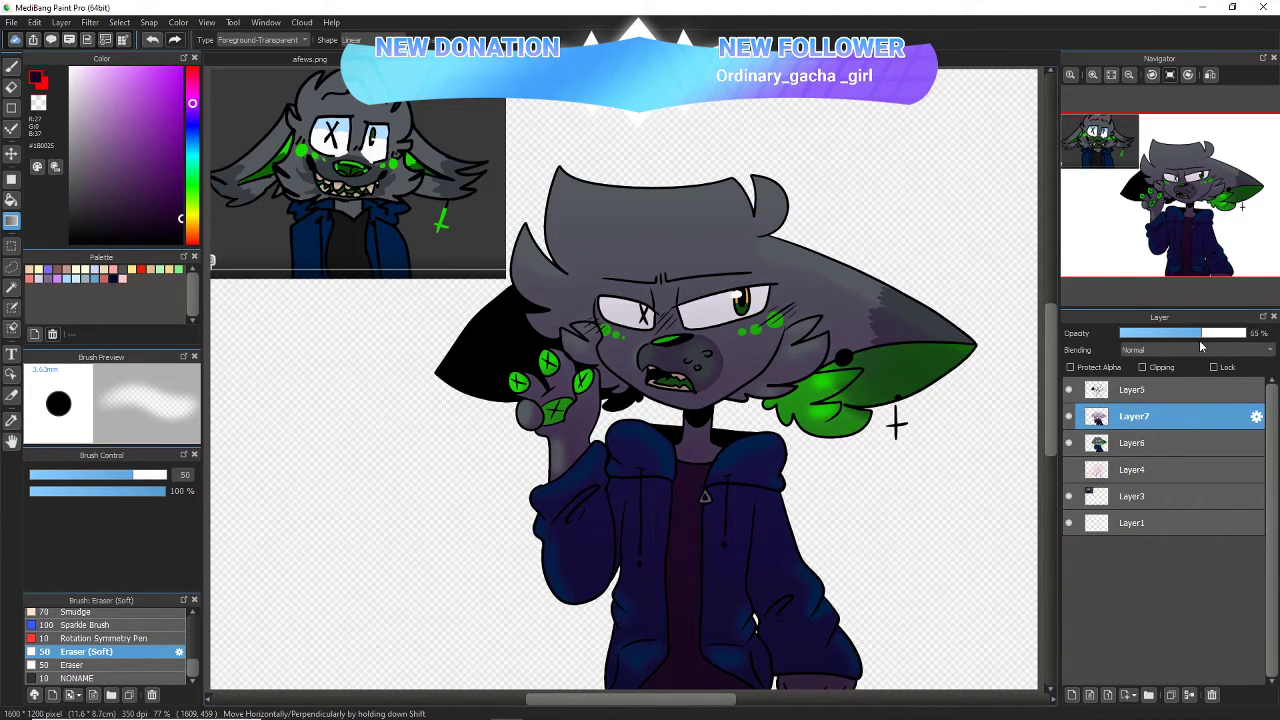
- Hide the reference image on Layer3 and merge Layer5 and Layer7 down into Layer6
click(1069, 497)
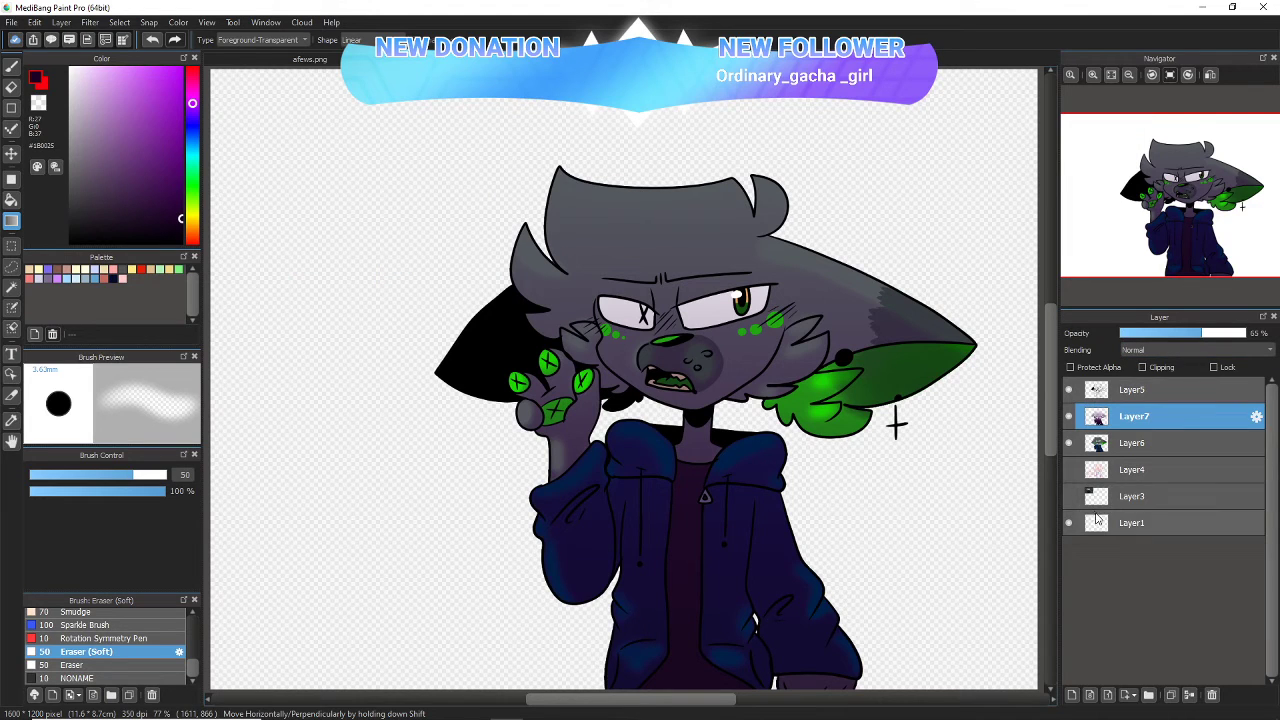
click(1096, 524)
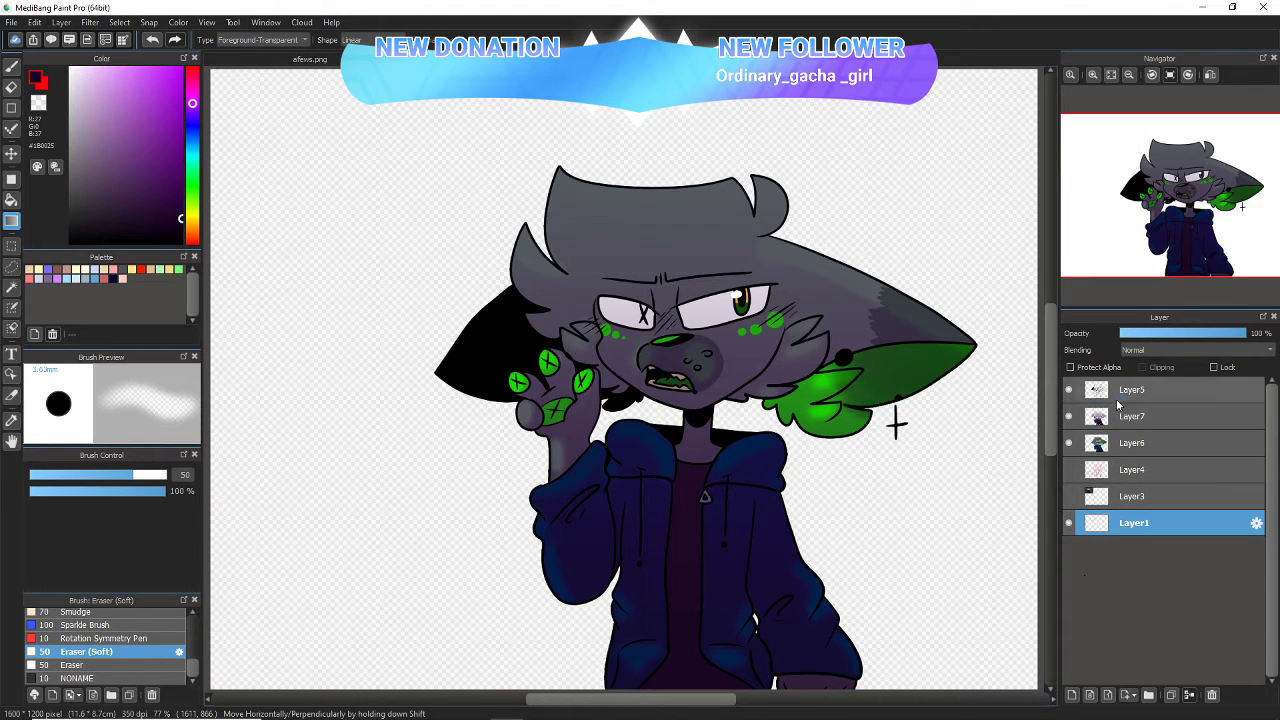
click(1118, 398)
click(1189, 696)
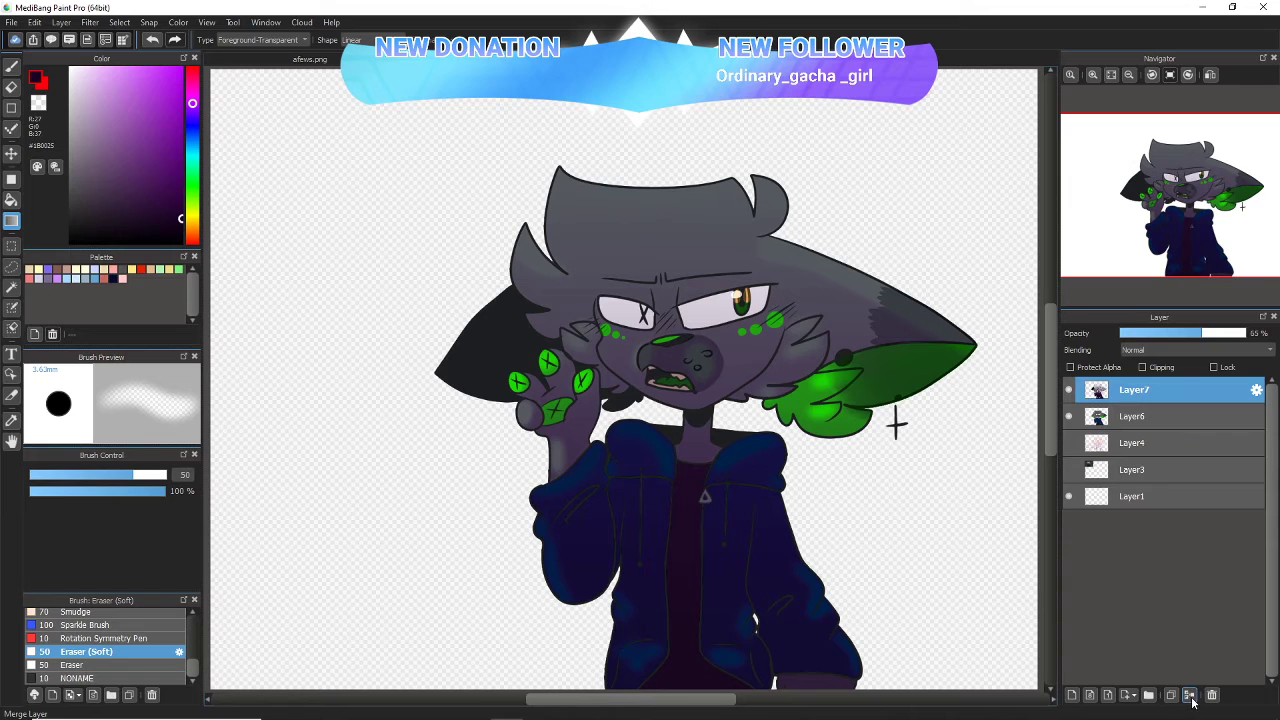
click(1191, 702)
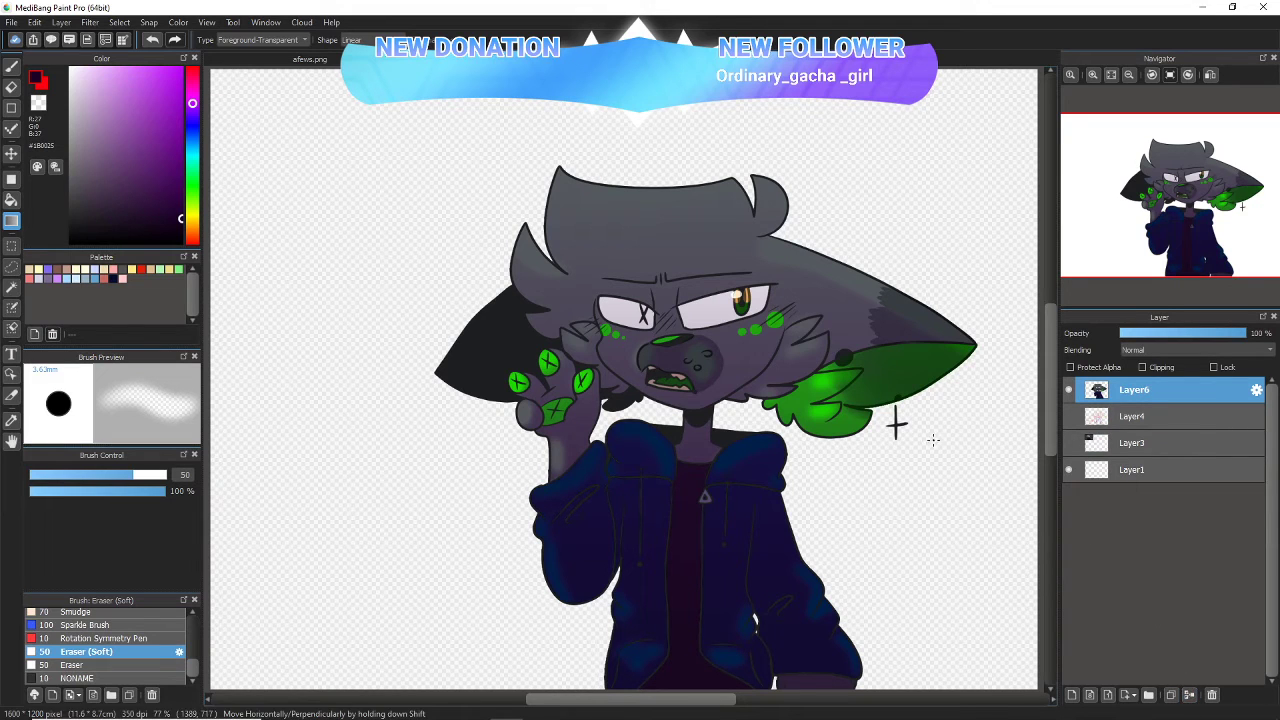
- Transform the merged character on Layer6, enlarging and repositioning it to fill nearly the full canvas height
key(ctrl+t)
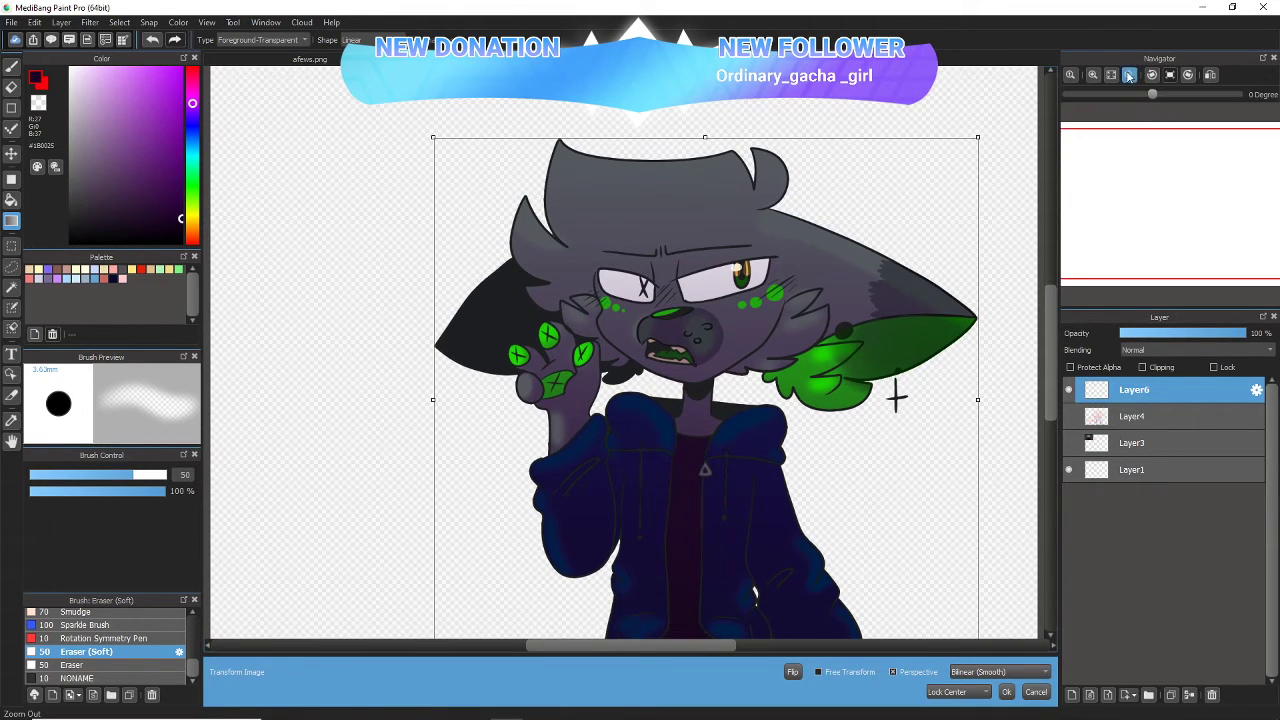
scroll(894, 397, down, 2)
drag(850, 554, 881, 582)
drag(854, 519, 809, 491)
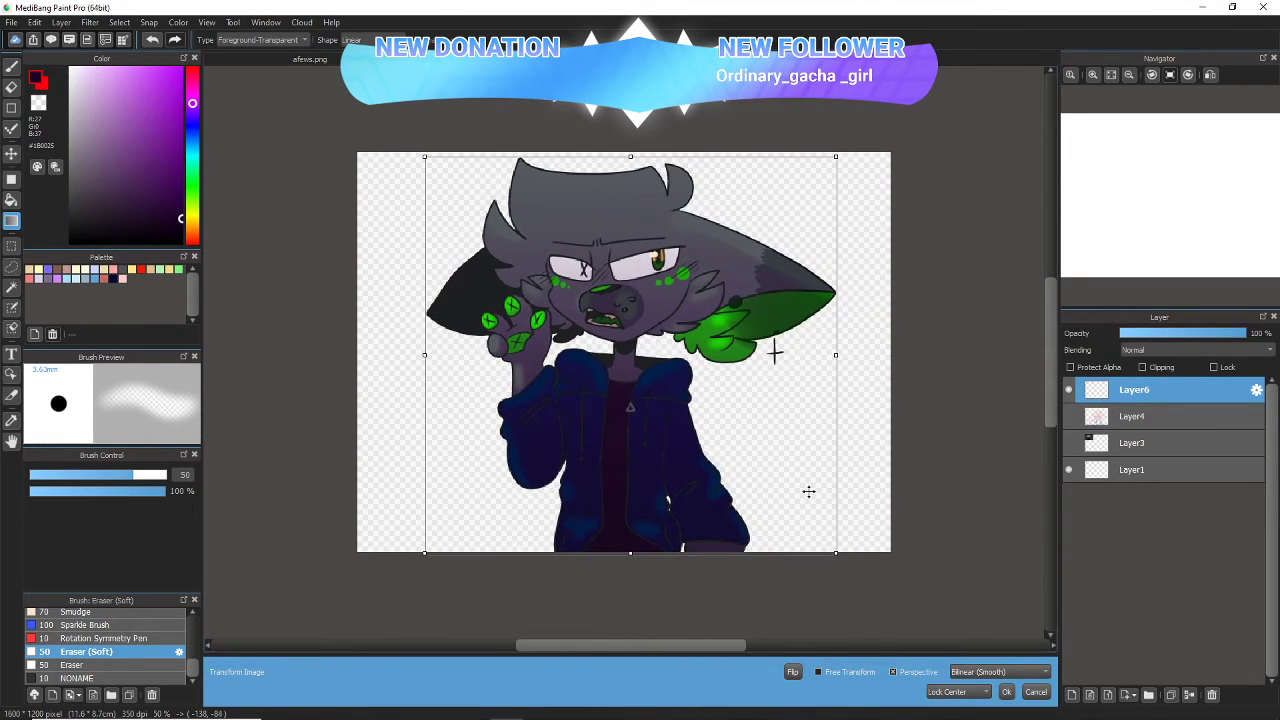
click(1006, 692)
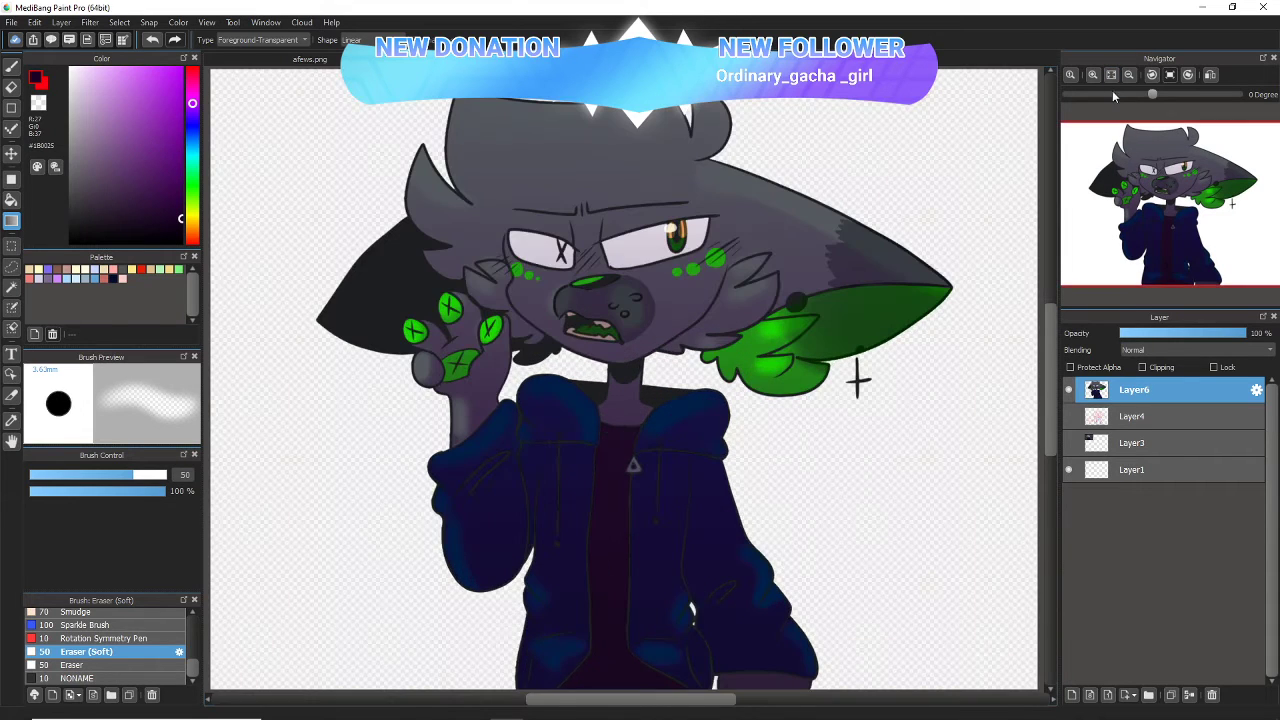
click(1111, 75)
click(1133, 473)
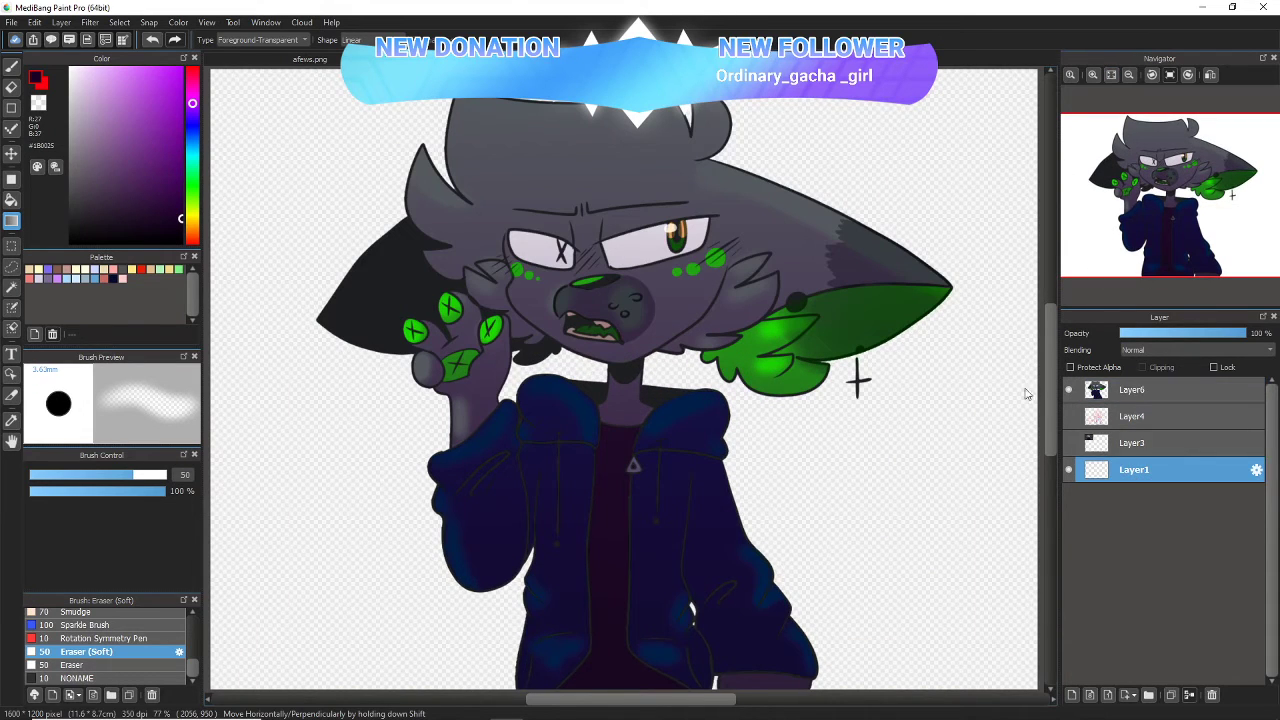
click(1118, 392)
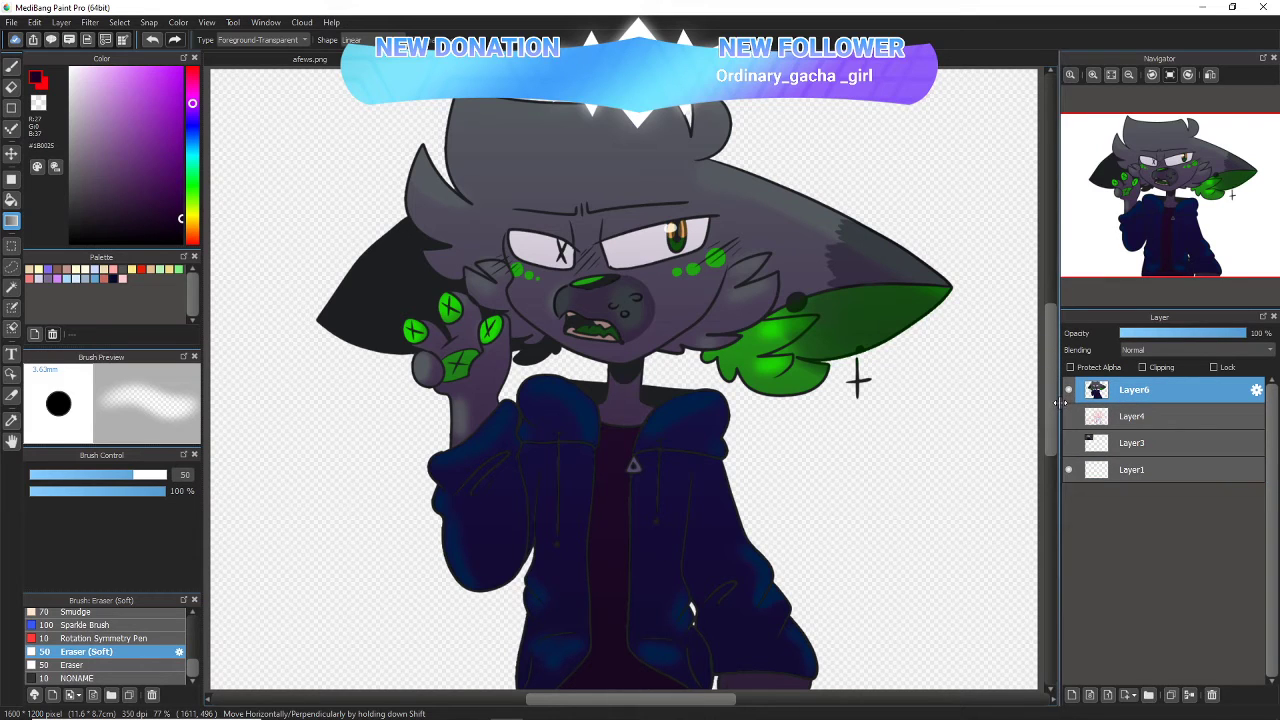
click(1068, 390)
click(1068, 390)
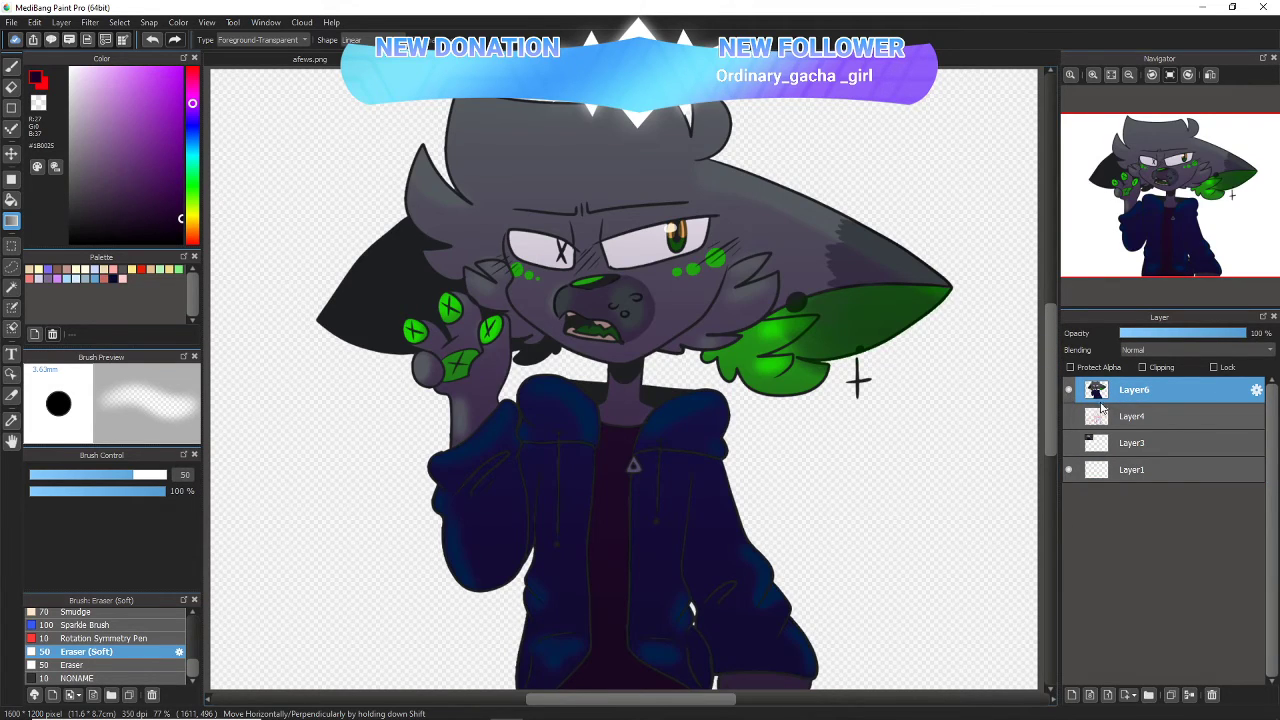
click(1117, 474)
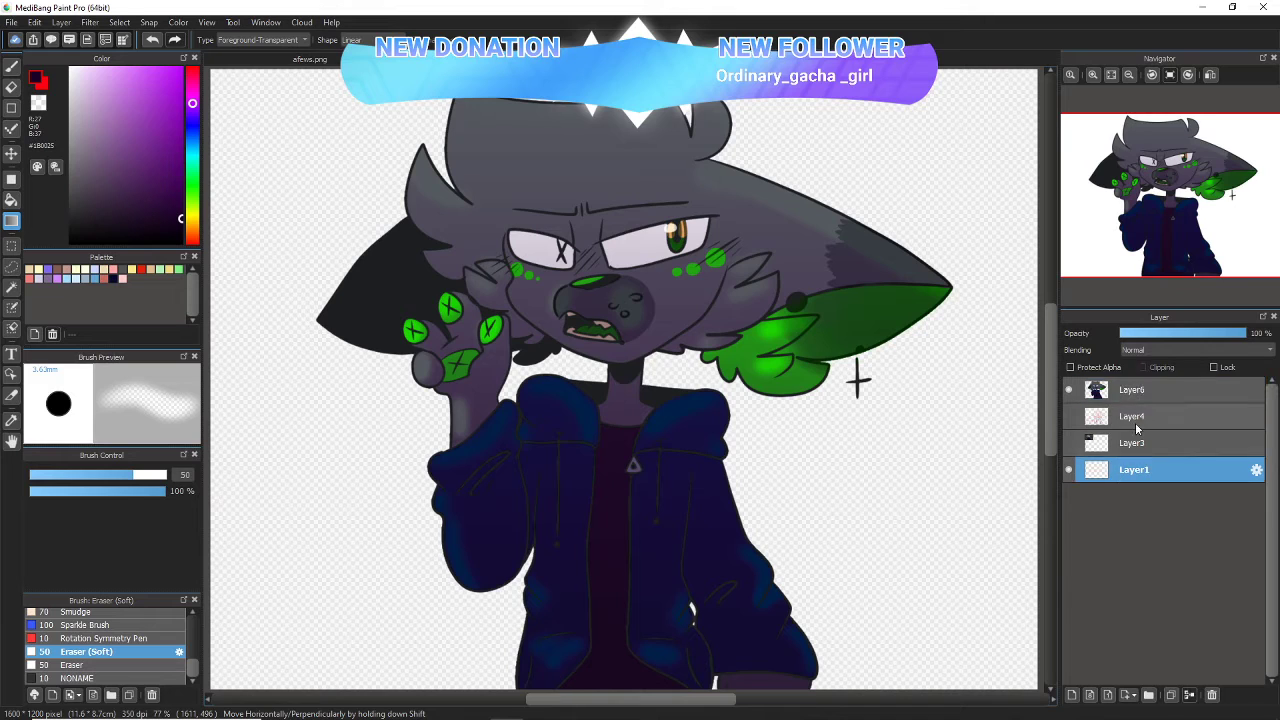
- Add a new layer above Layer6 and set its blending mode to Overlay
click(1111, 390)
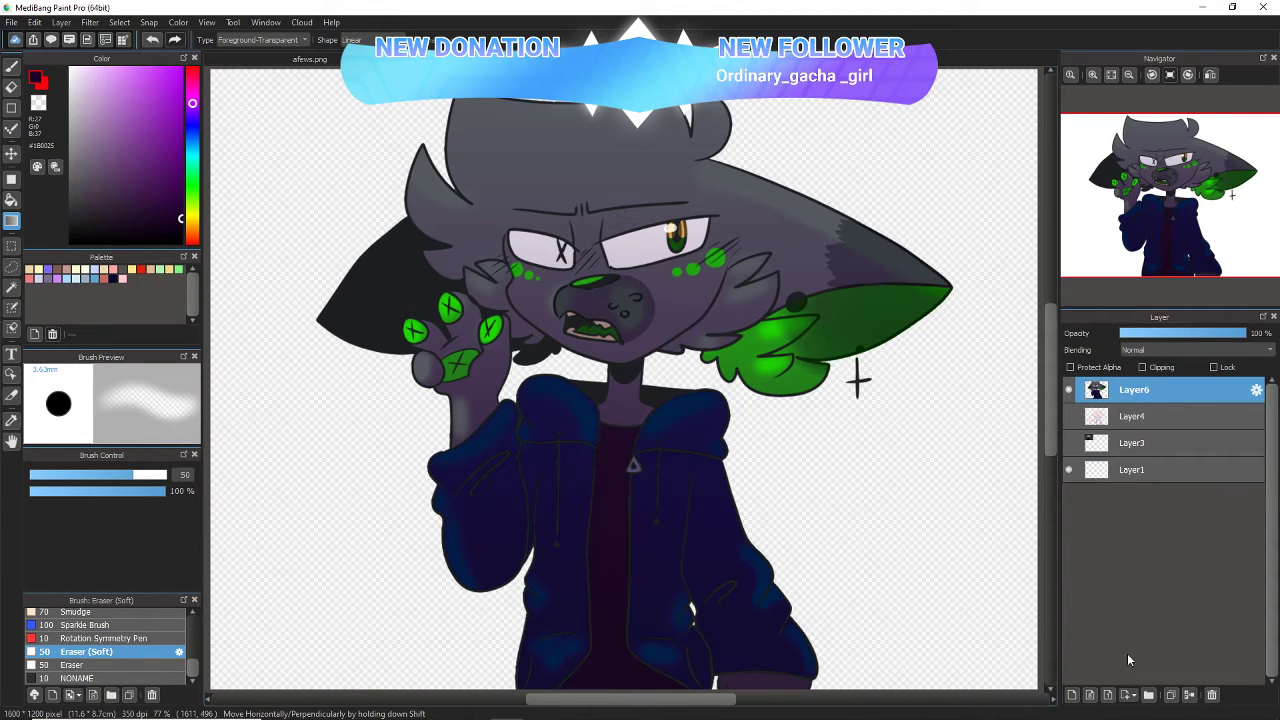
click(1071, 694)
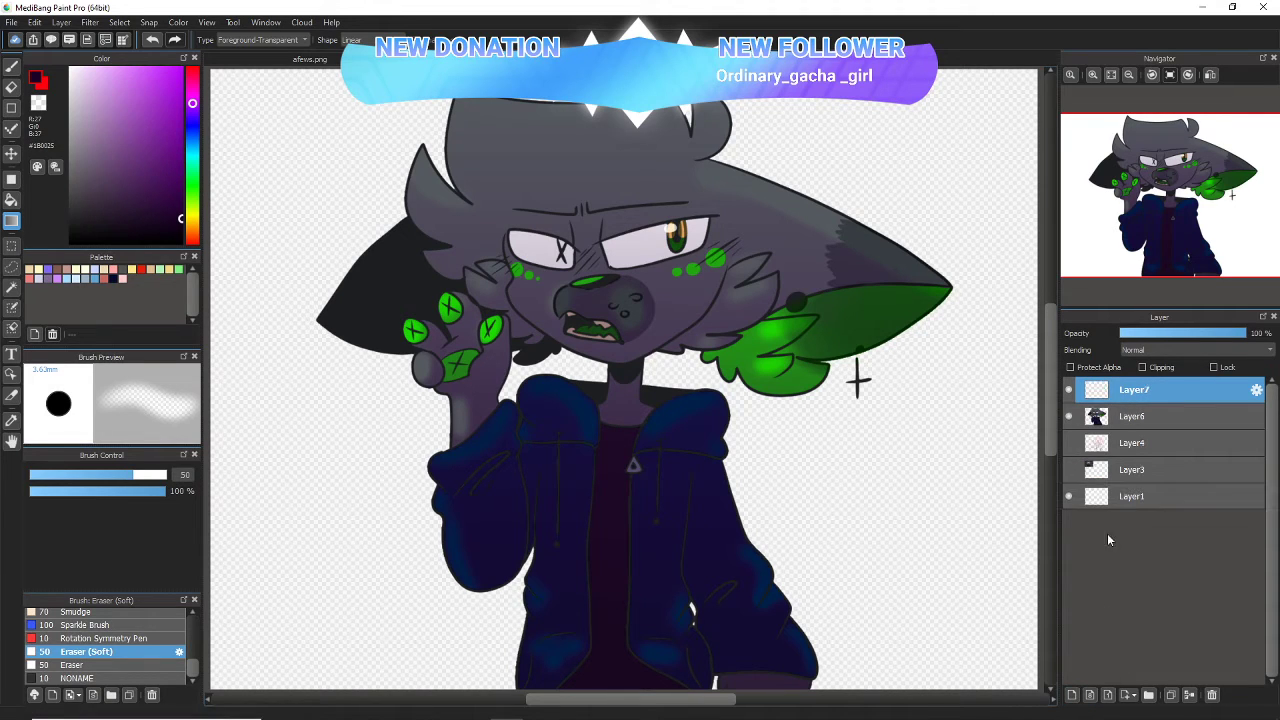
click(1177, 349)
click(1155, 396)
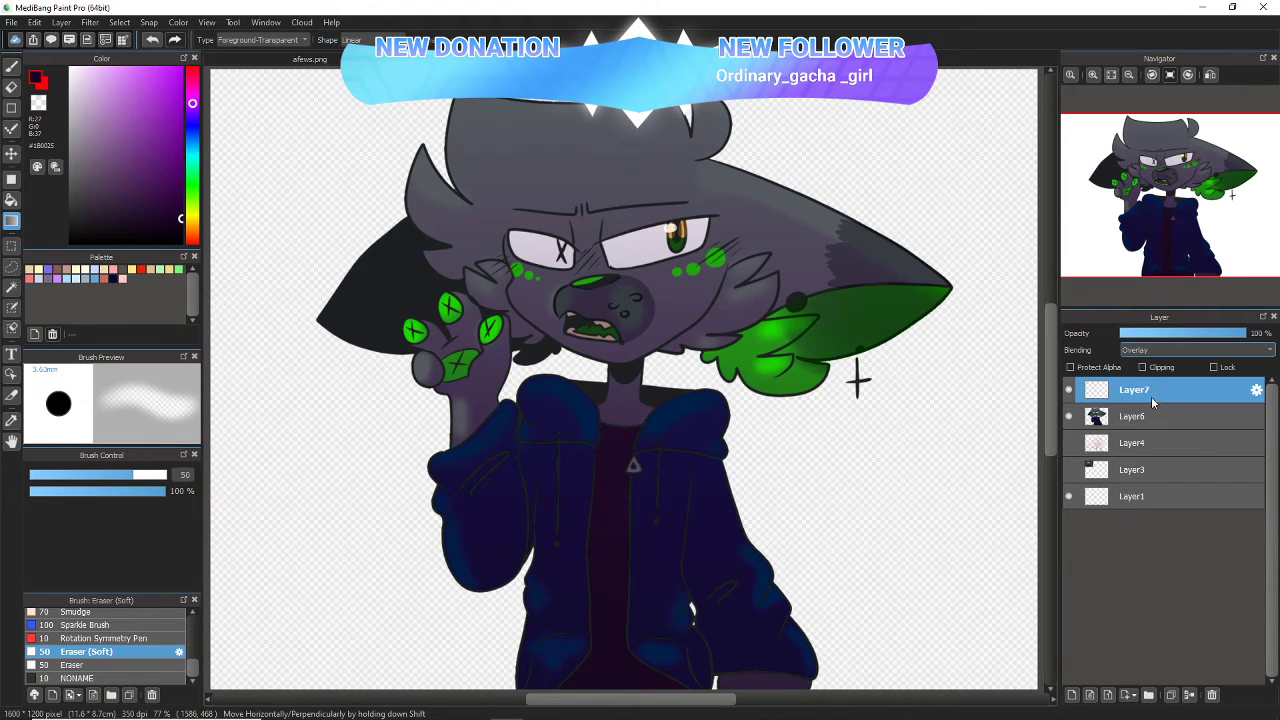
- Switch to the Brush tool at size 1000 and choose bright purple #AD00FF as the foreground colour
drag(195, 104, 190, 62)
click(181, 68)
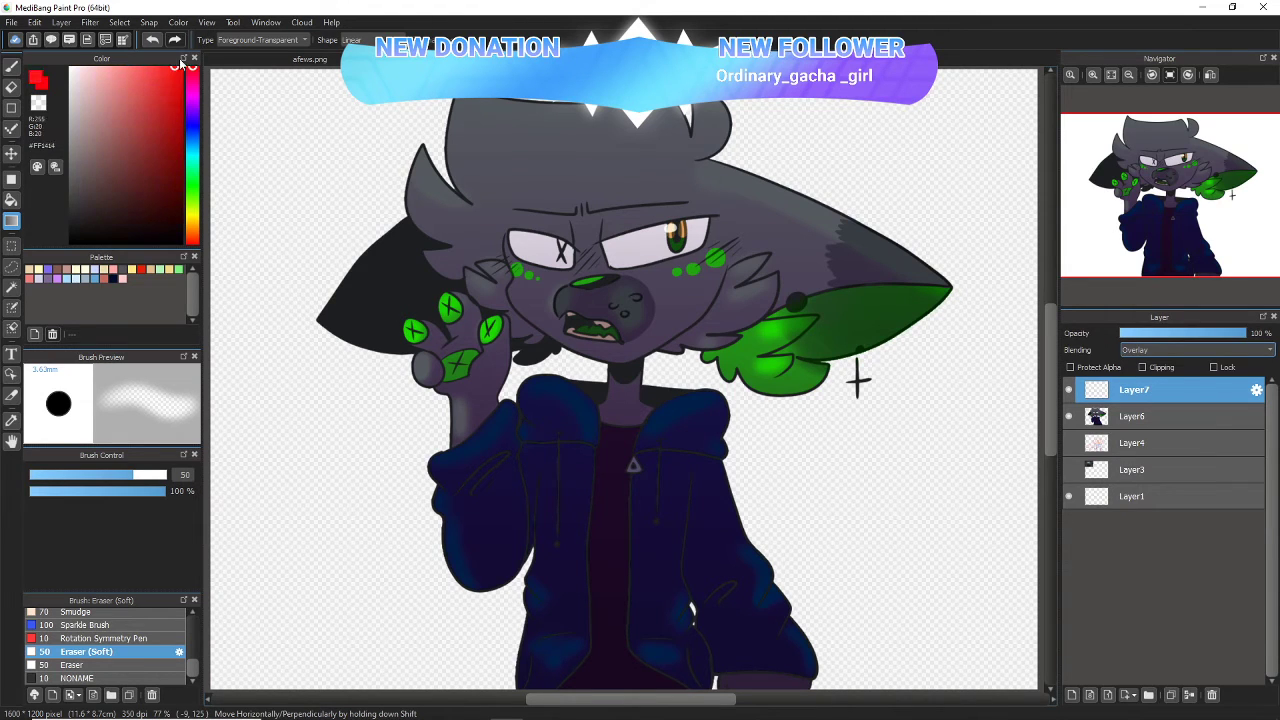
click(12, 67)
drag(152, 482, 170, 478)
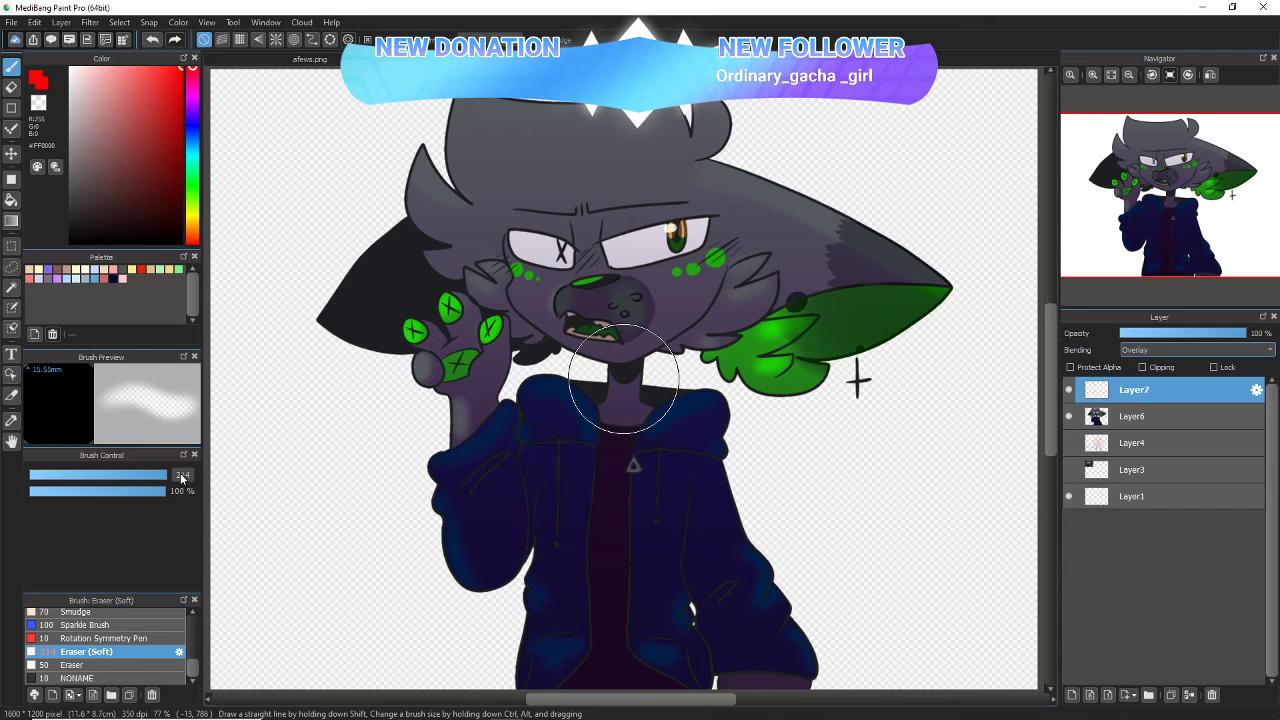
click(193, 112)
drag(137, 88, 101, 67)
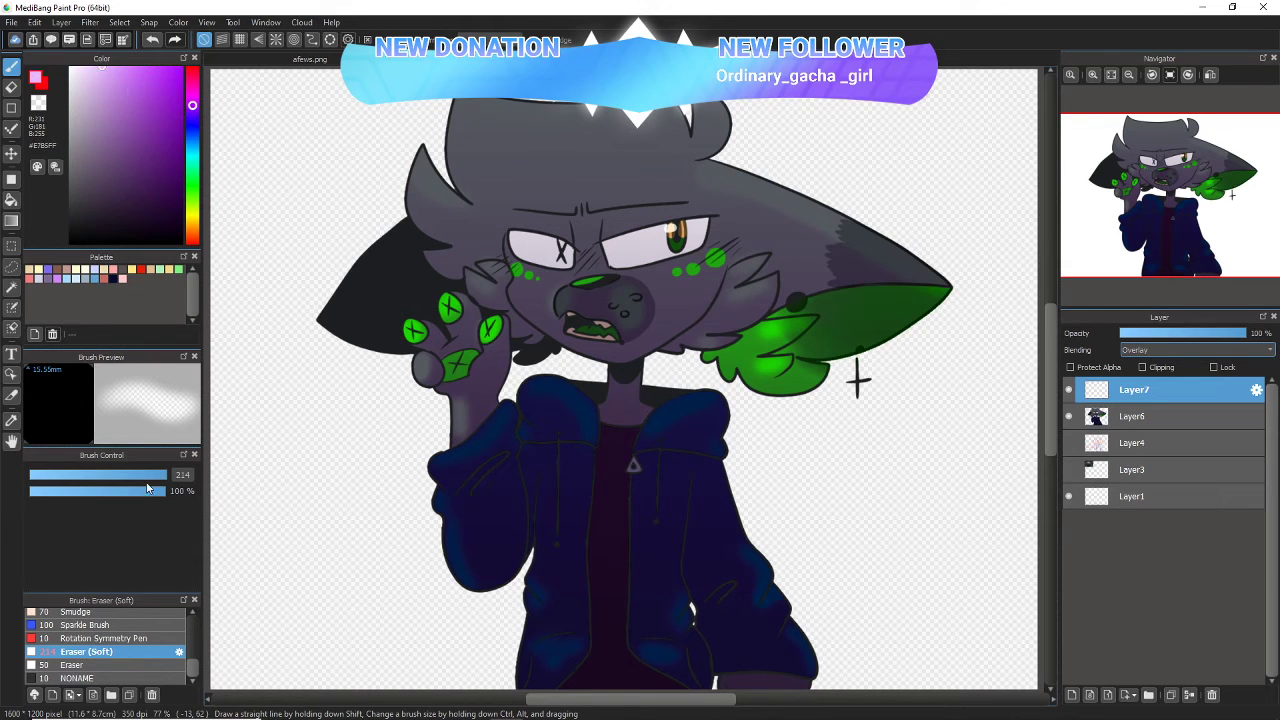
mouse_move(187, 467)
mouse_down()
mouse_move(214, 471)
mouse_move(778, 257)
mouse_up()
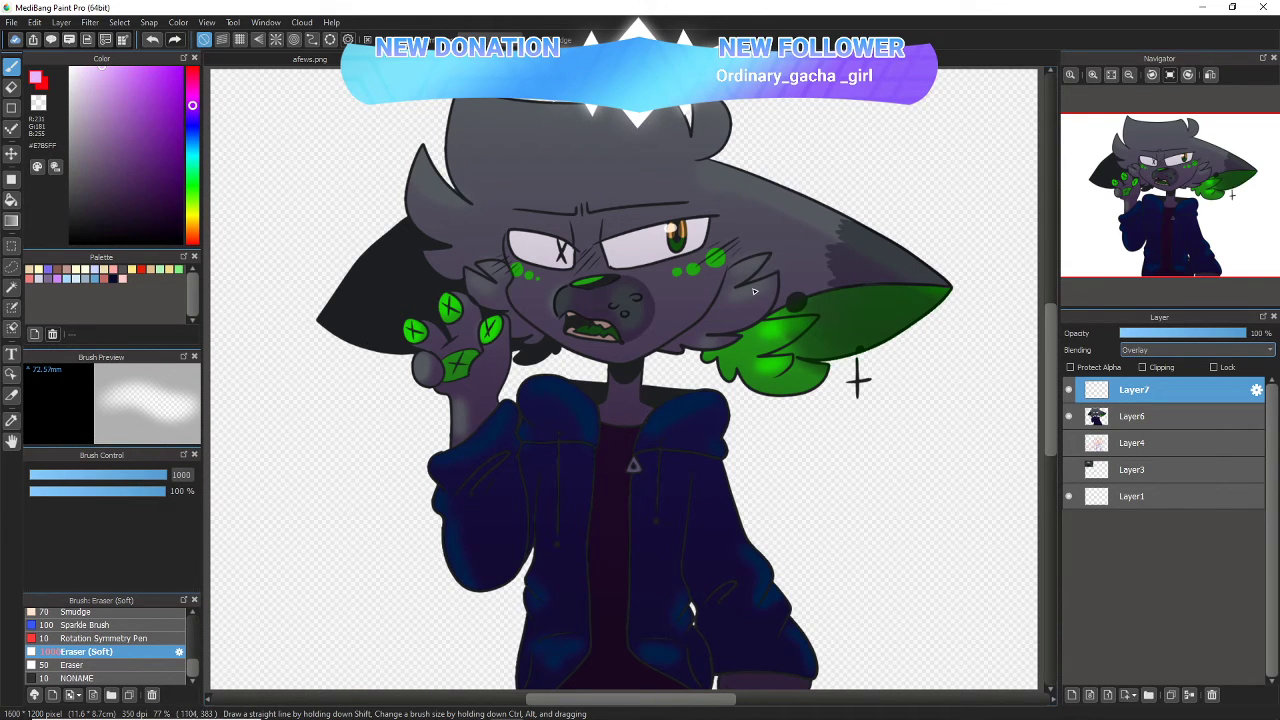
drag(165, 82, 274, 28)
- Set the new empty layer's blending mode to Normal
click(1200, 350)
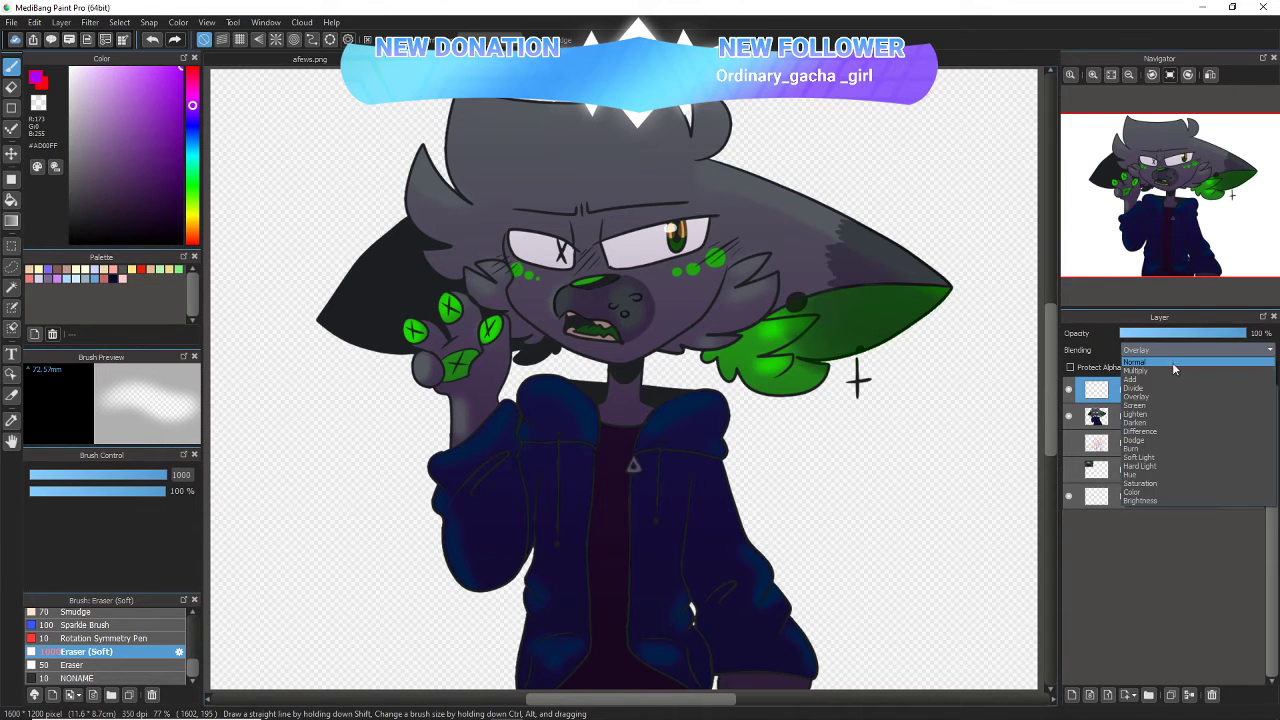
click(1172, 362)
click(1128, 75)
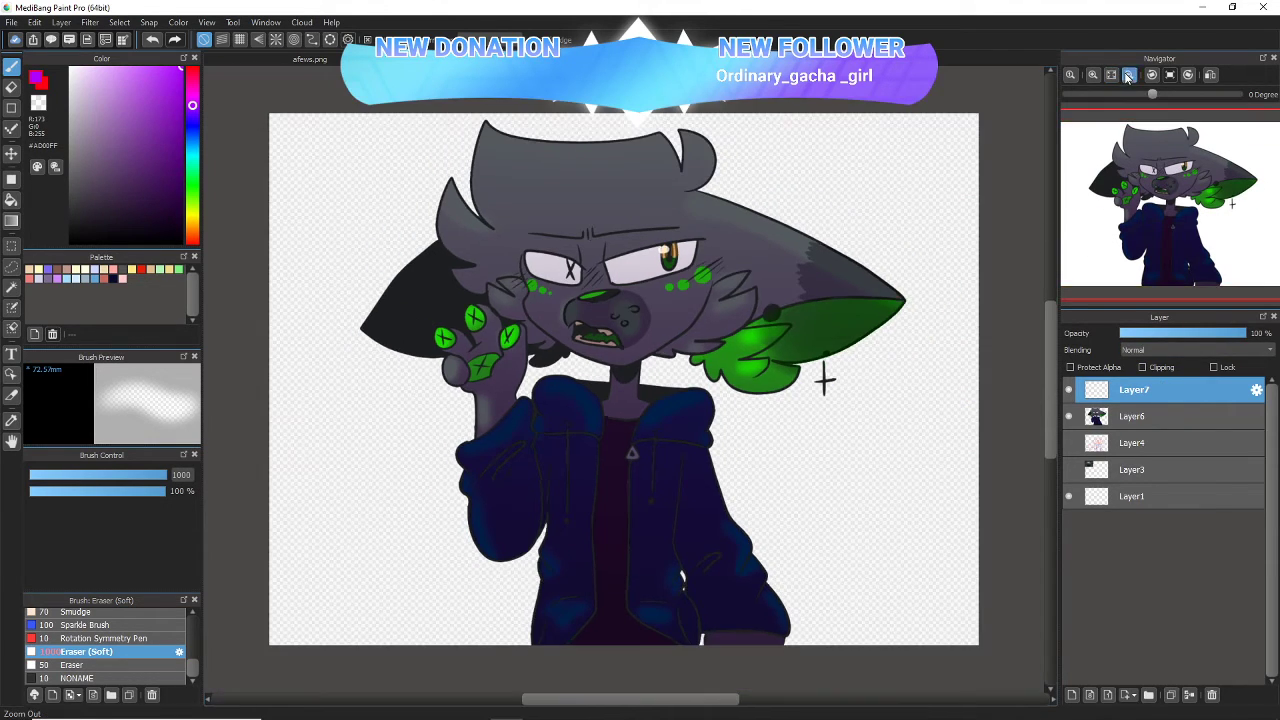
- Cover the whole of Layer7 with purple #AD00FF using the Pen brush at size 1000
click(1128, 75)
click(192, 648)
scroll(192, 648, up, 2)
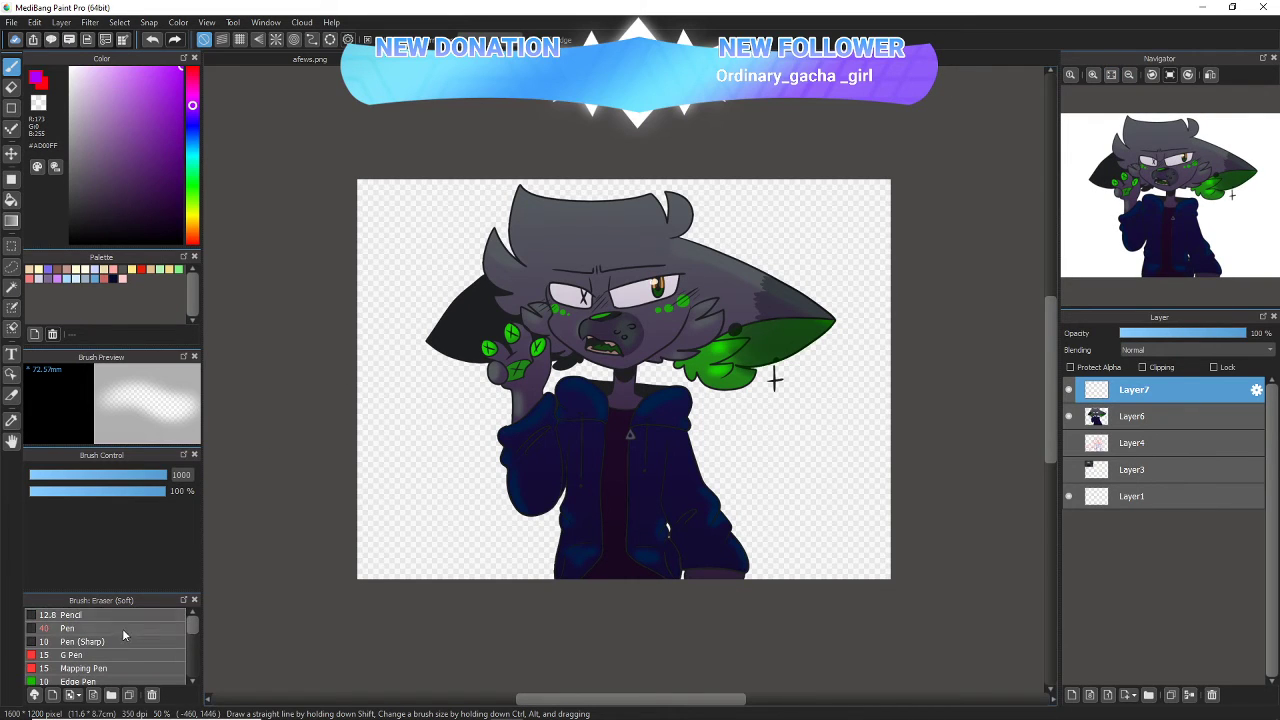
click(128, 630)
drag(154, 479, 330, 455)
mouse_move(700, 140)
mouse_down()
mouse_move(969, 266)
mouse_move(759, 428)
mouse_move(986, 523)
mouse_up()
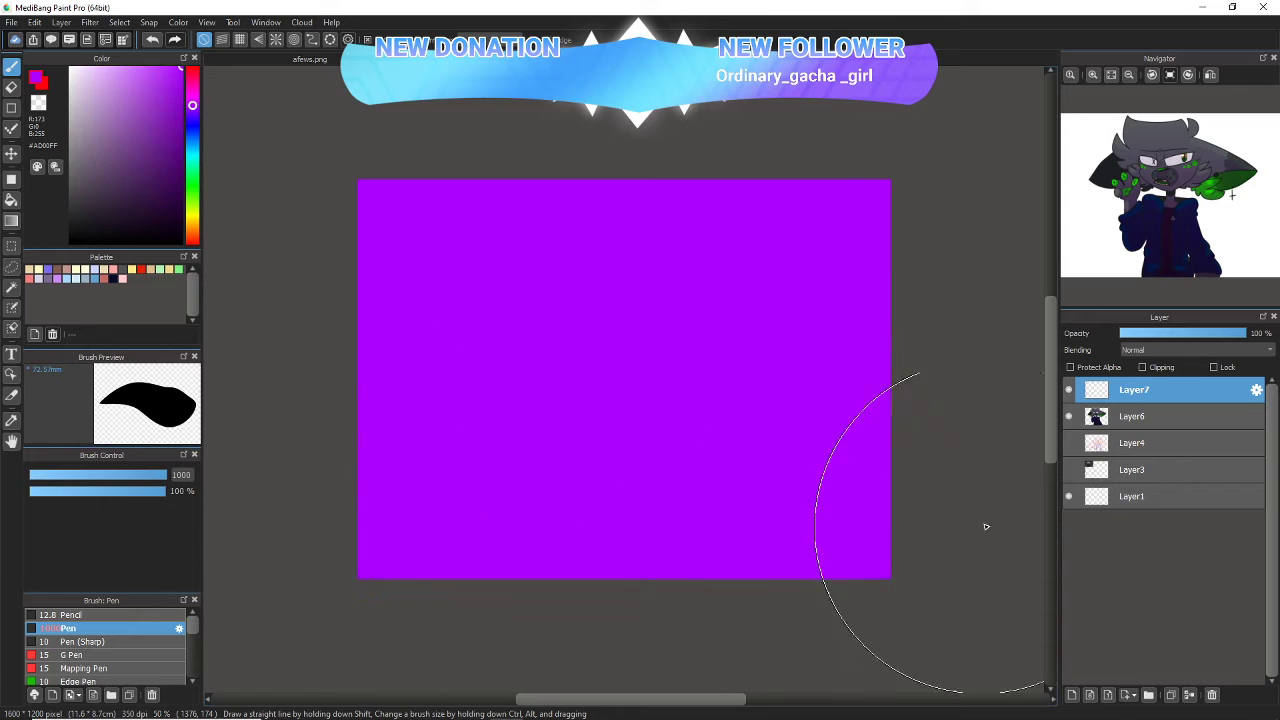
- Set the blending mode of the purple-filled Layer7 to Overlay
click(1183, 347)
click(1176, 396)
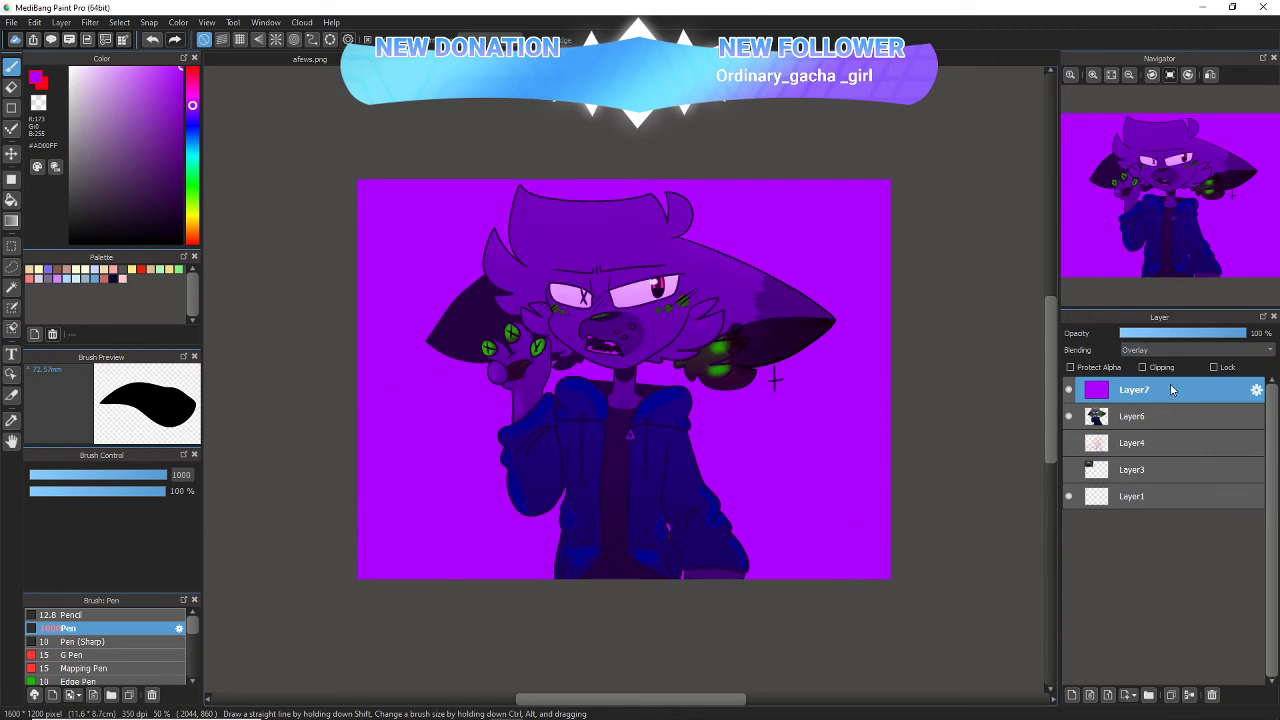
click(1109, 76)
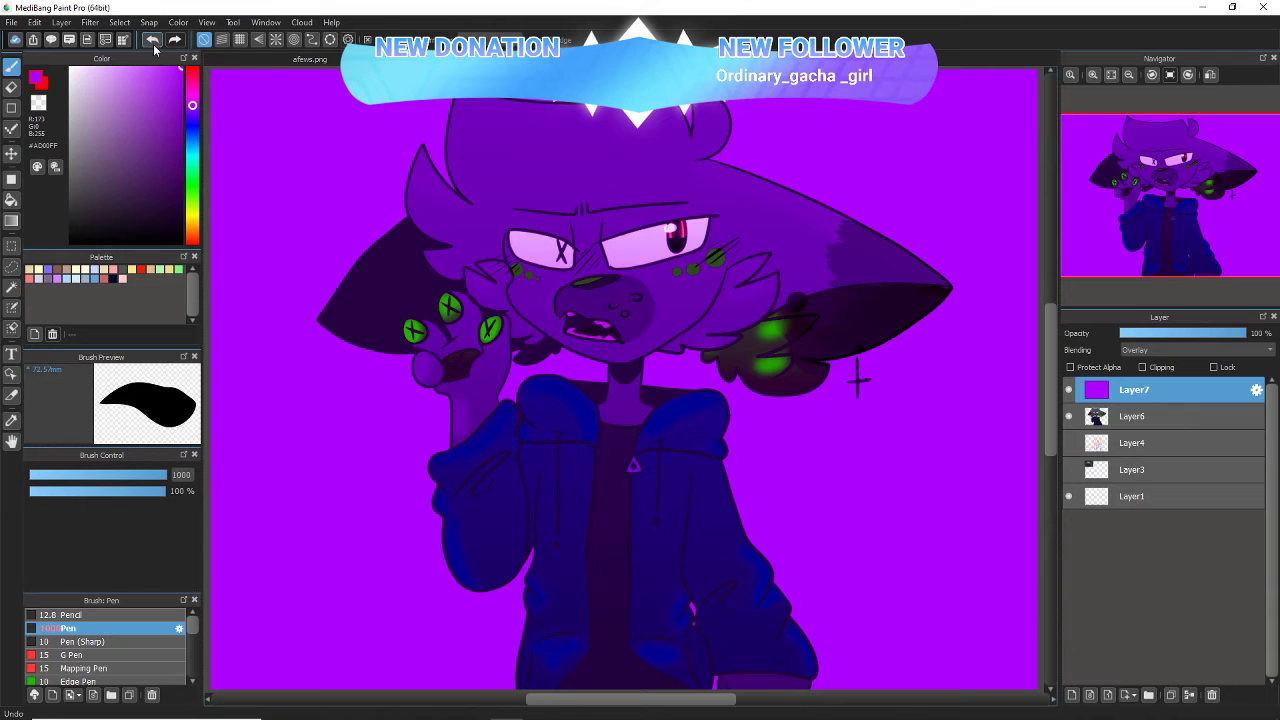
- Try repainting the Overlay layer with a light purple and a near-white lilac #F7E8FF
click(119, 66)
mouse_move(586, 180)
mouse_down()
mouse_move(929, 172)
mouse_move(231, 226)
mouse_move(1066, 346)
mouse_move(420, 470)
mouse_move(950, 600)
mouse_move(300, 640)
mouse_move(842, 556)
mouse_up()
click(79, 63)
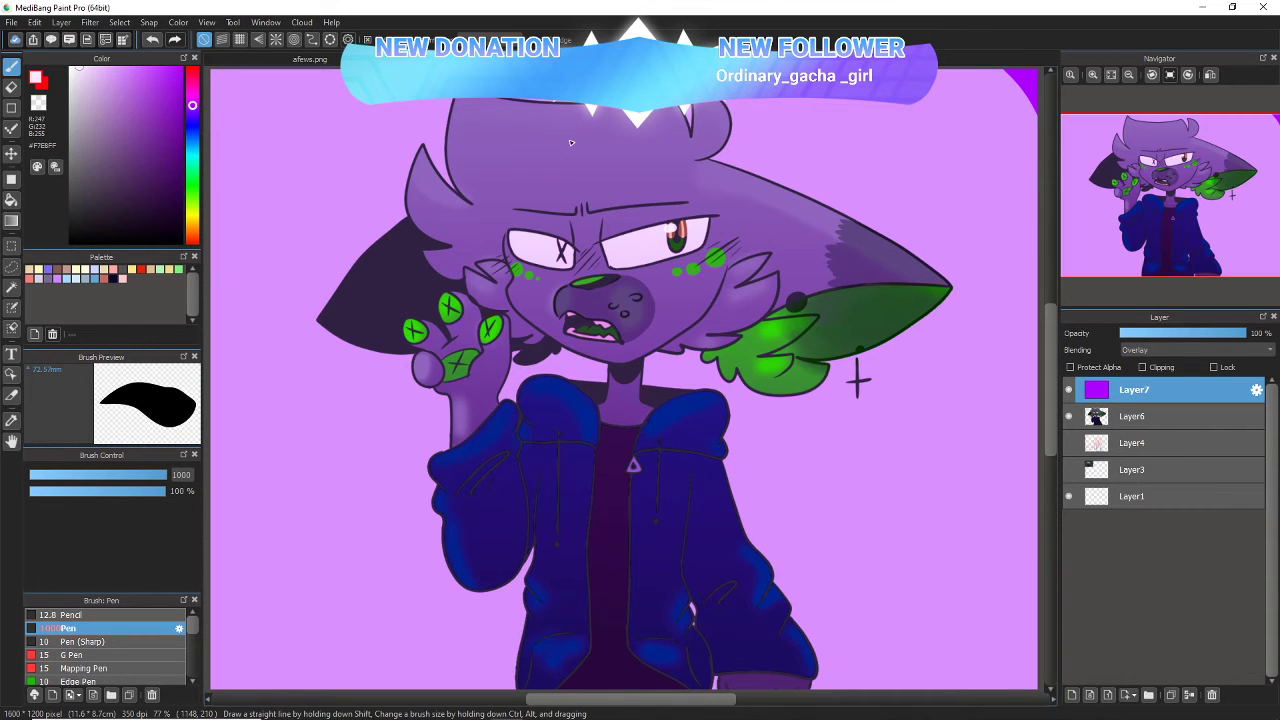
mouse_move(850, 150)
mouse_down()
mouse_move(230, 280)
mouse_move(1036, 390)
mouse_move(1142, 485)
mouse_move(530, 560)
mouse_move(860, 620)
mouse_move(350, 618)
mouse_up()
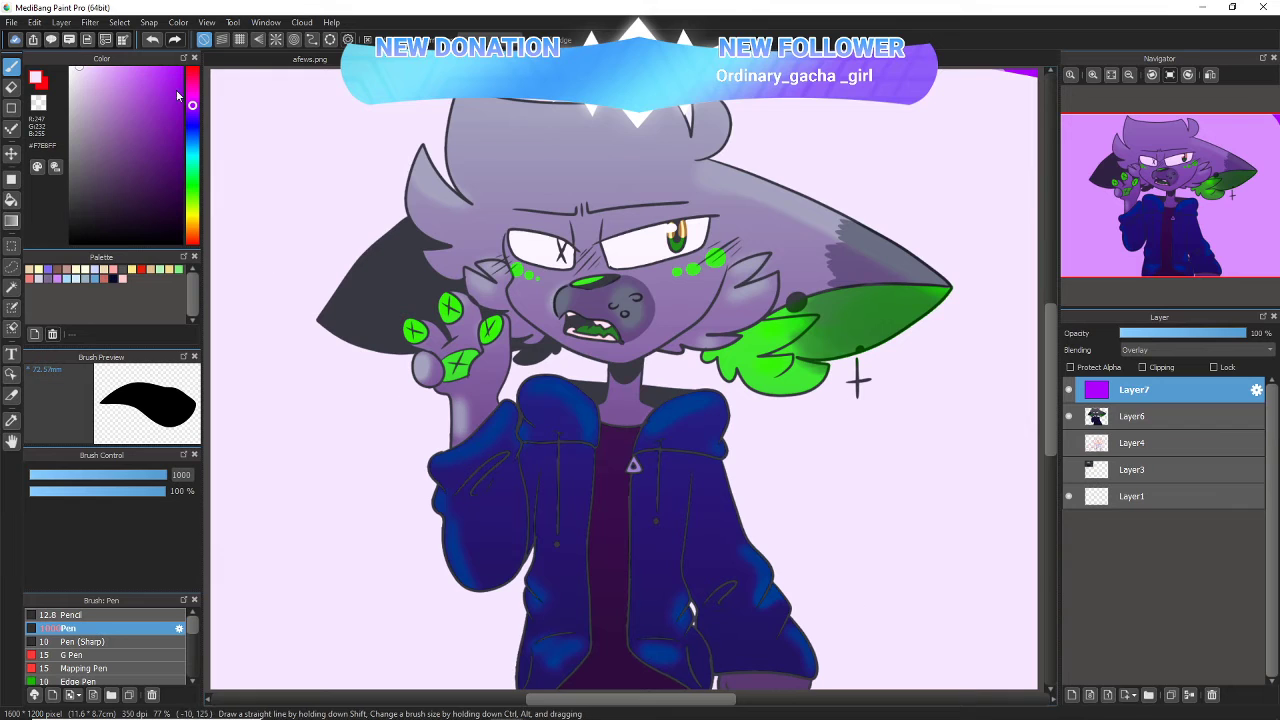
click(152, 39)
- Cover Layer7 with pale lilac #EECDFF and add pale pink #FFCDF7 Foreground-Transparent gradients from the canvas's lower-right and upper-left corners
drag(115, 76, 91, 65)
mouse_move(969, 184)
mouse_down()
mouse_move(330, 170)
mouse_move(424, 173)
mouse_move(700, 390)
mouse_move(480, 440)
mouse_move(1000, 660)
mouse_move(285, 648)
mouse_up()
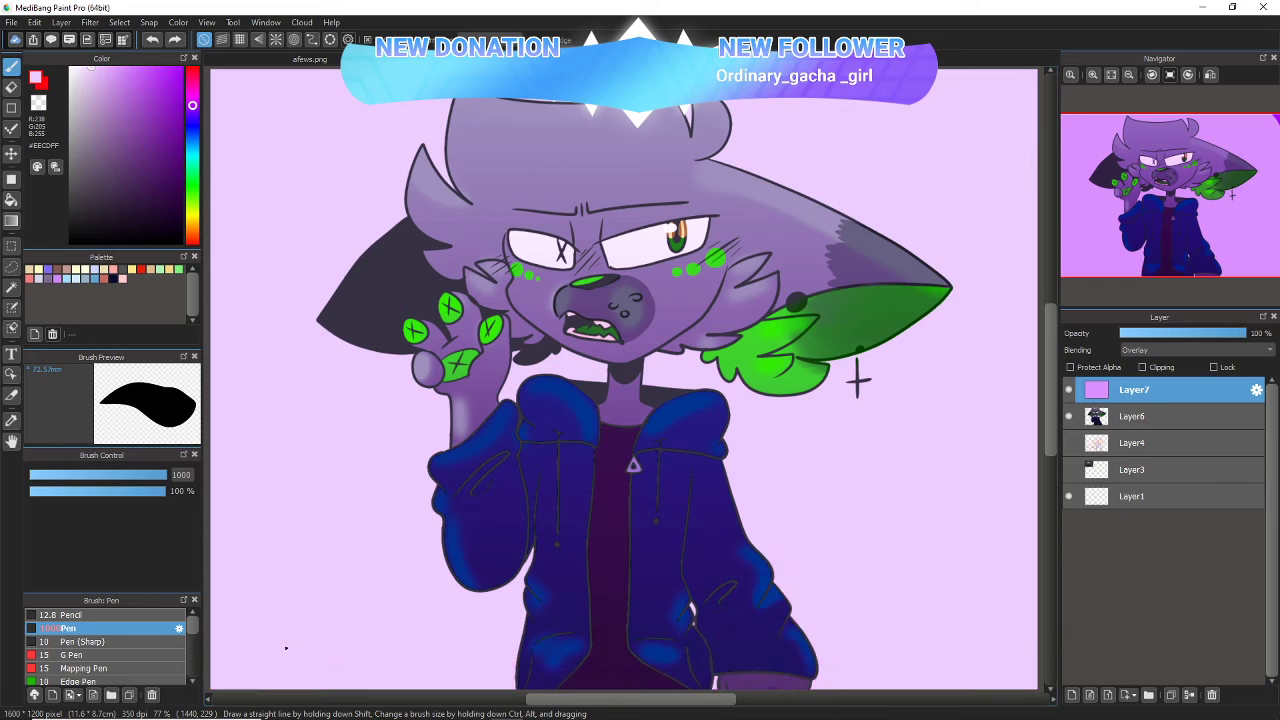
click(11, 223)
click(193, 94)
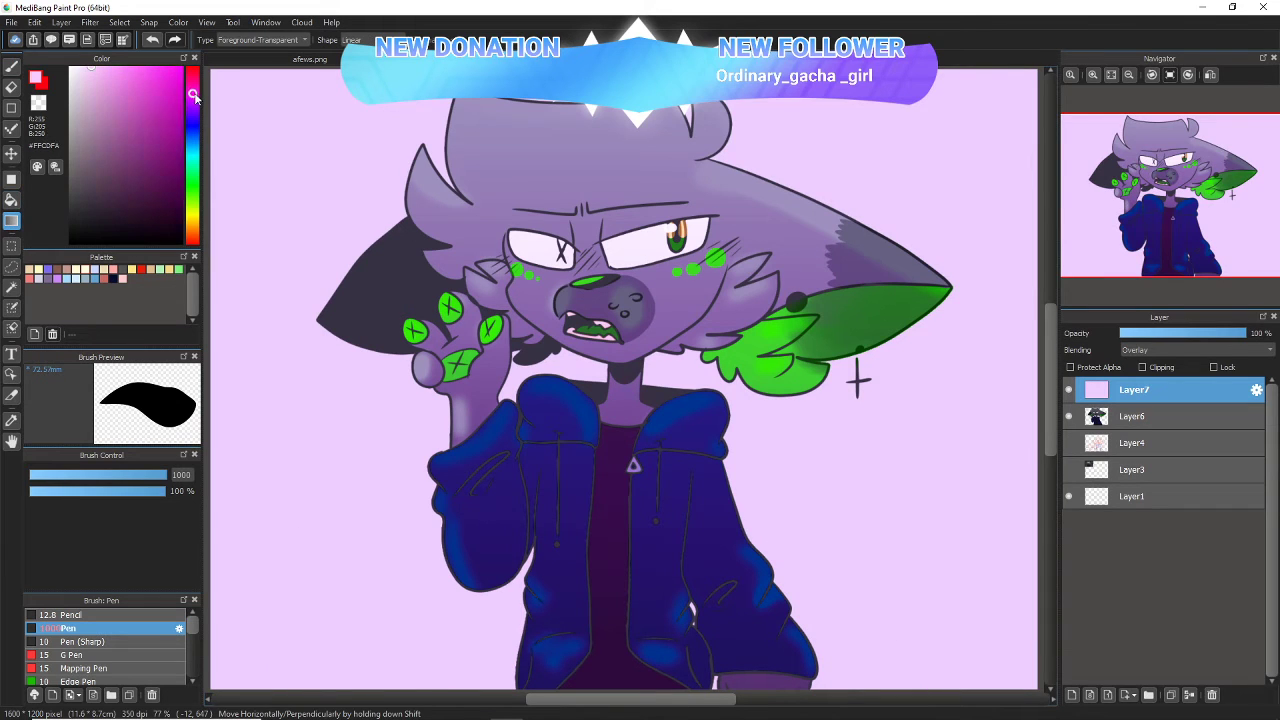
drag(988, 571, 643, 290)
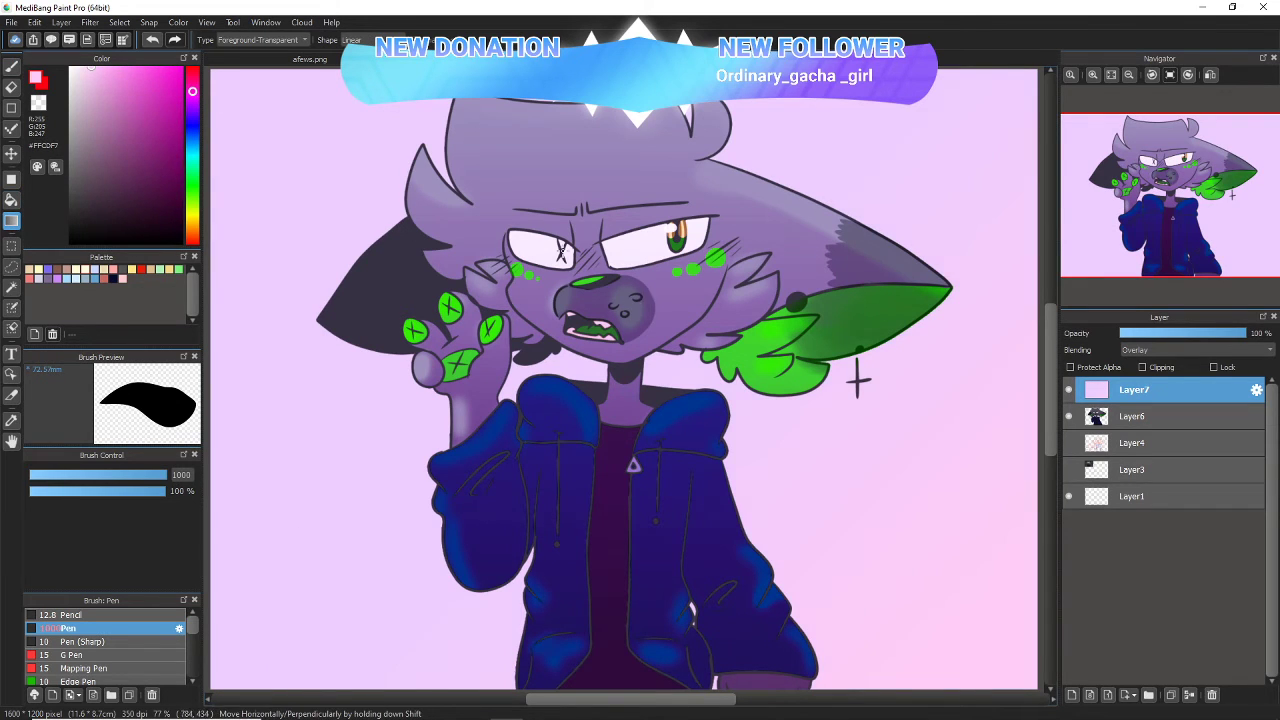
drag(268, 136, 450, 341)
- Try magenta #B1279B and dark plum #5C3155 gradients over the lower-left area of Layer7
click(157, 120)
drag(346, 536, 432, 380)
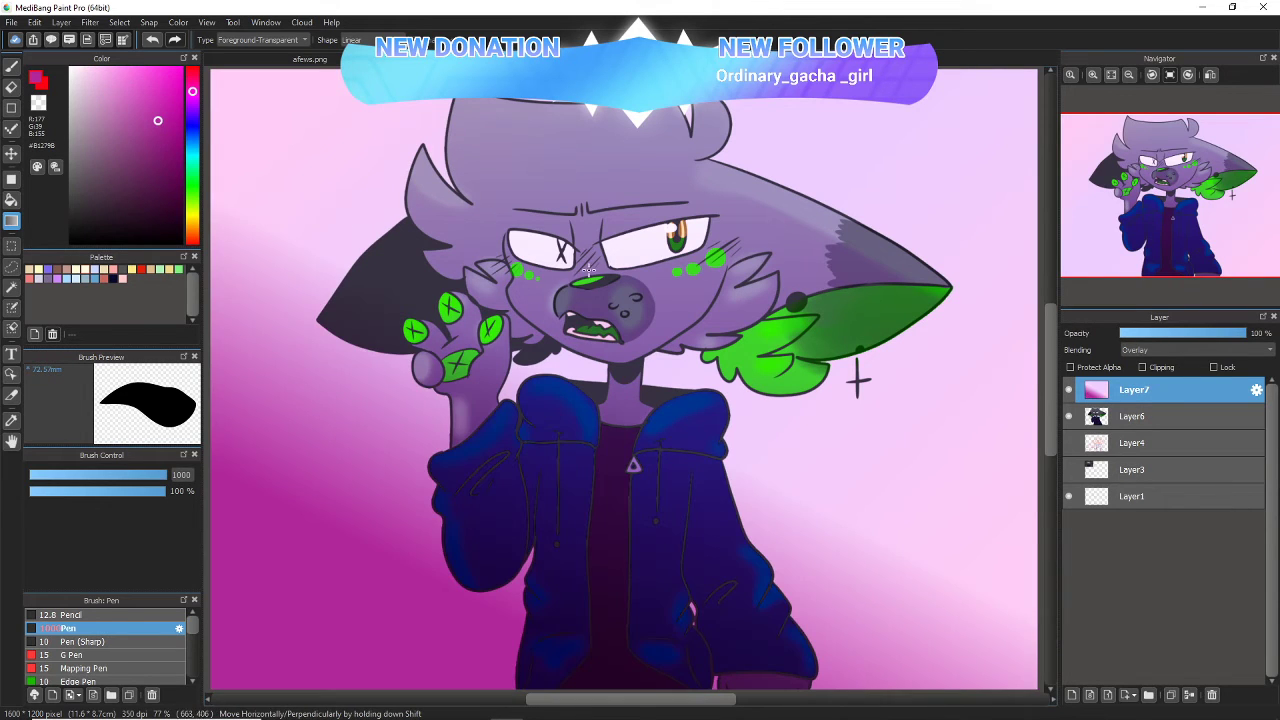
click(152, 39)
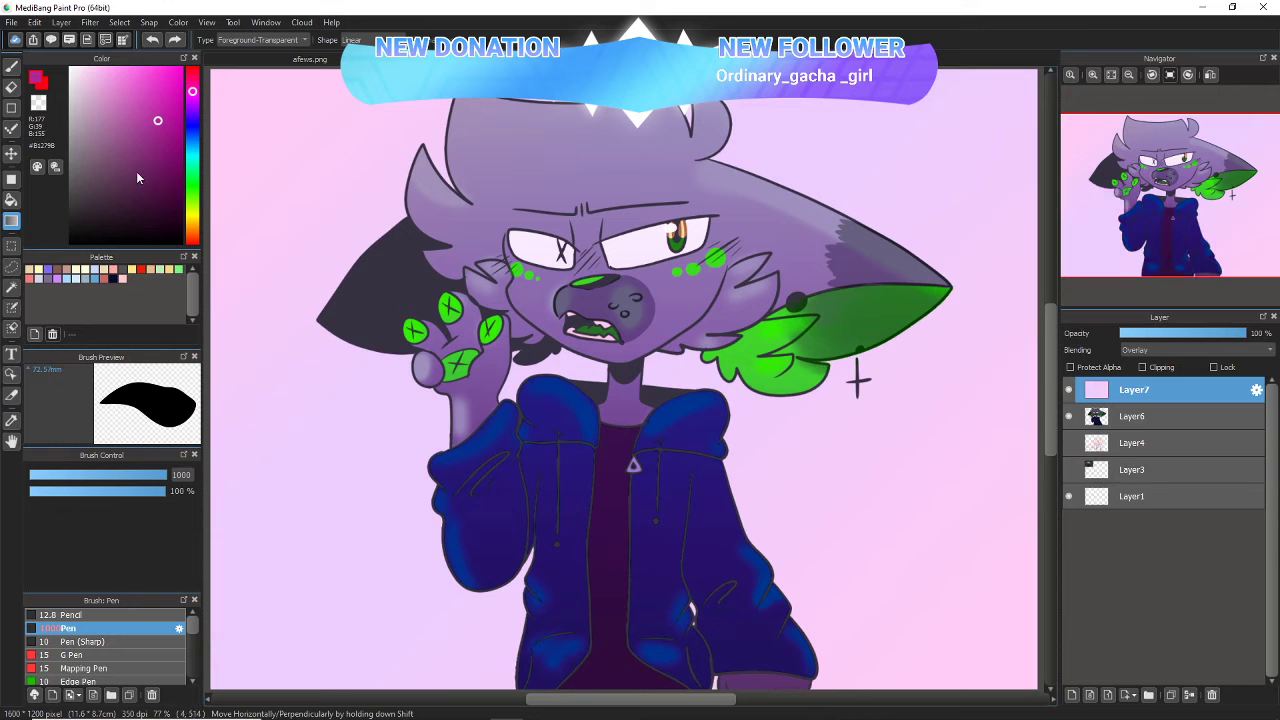
click(121, 180)
drag(371, 531, 342, 353)
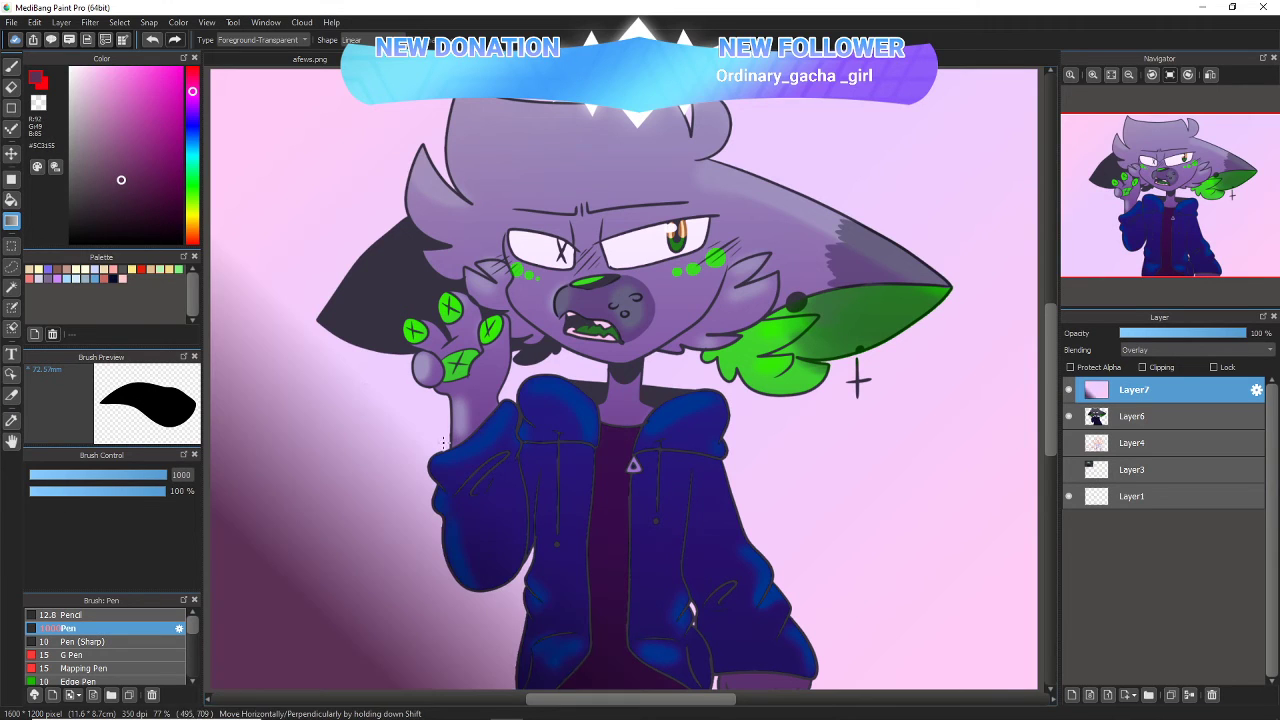
click(152, 39)
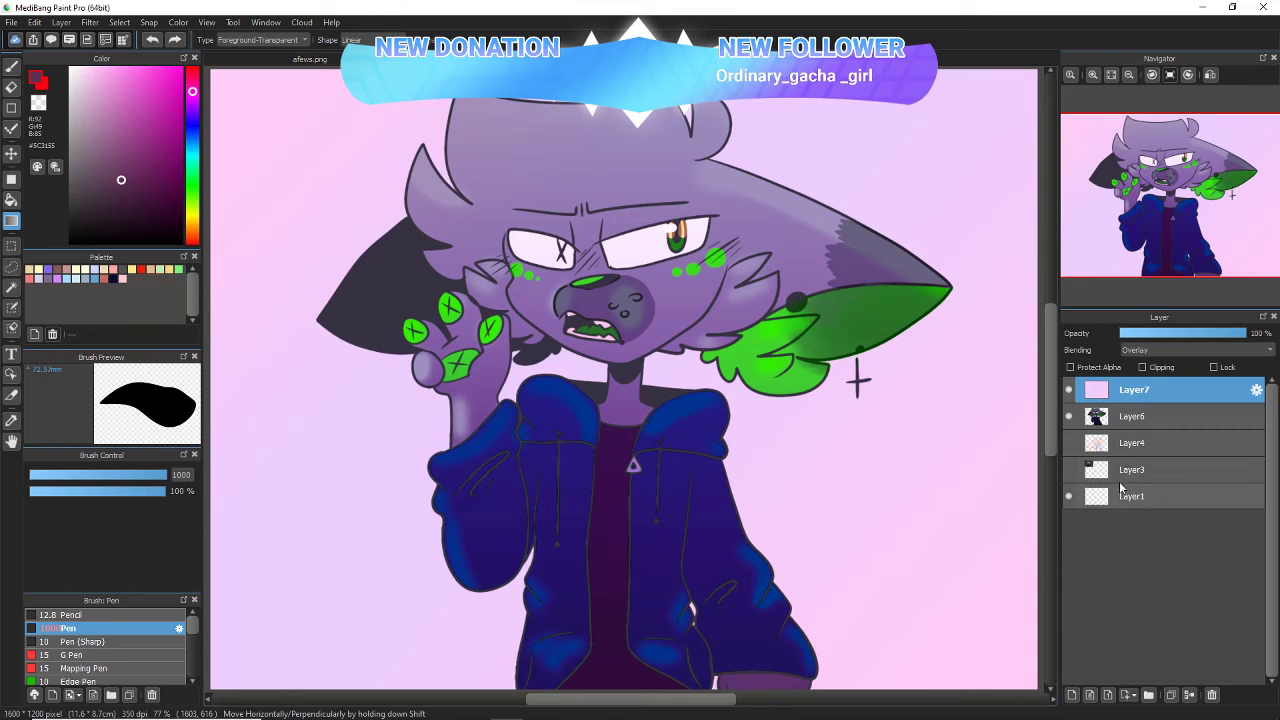
- Compare the artwork with Layer7 hidden and shown, and add a new layer directly above Layer1
click(1067, 393)
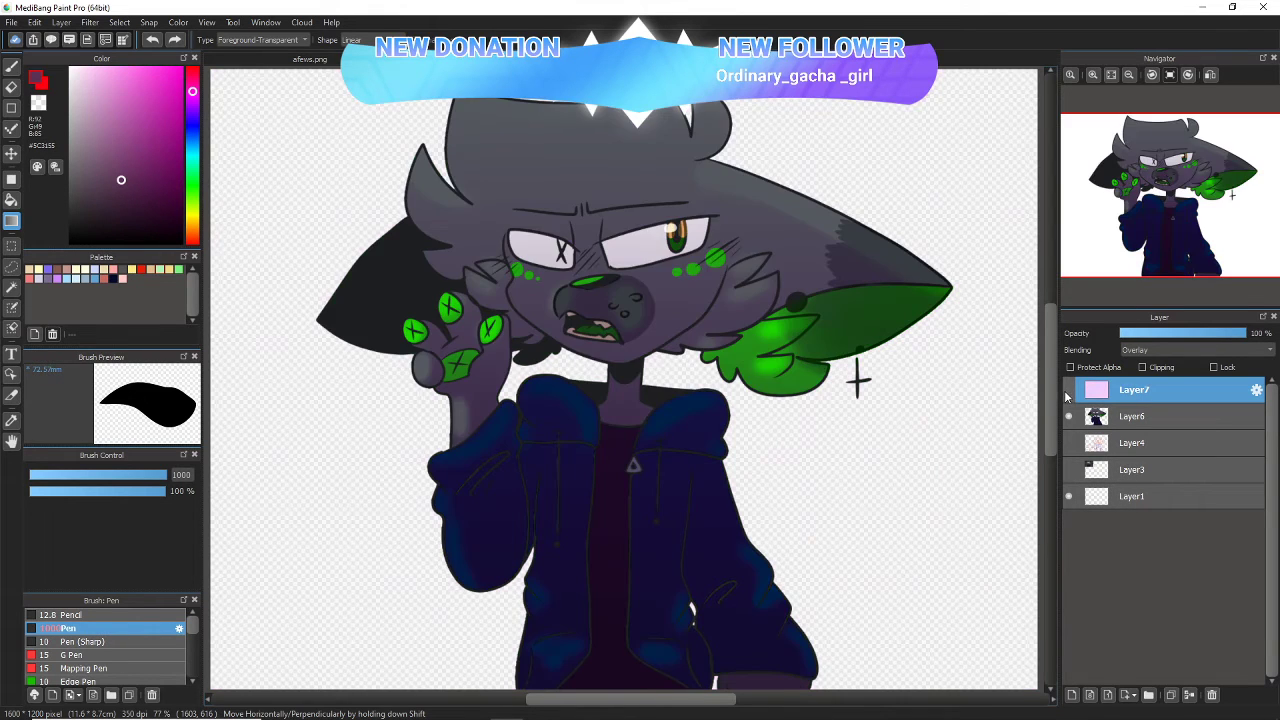
click(1067, 395)
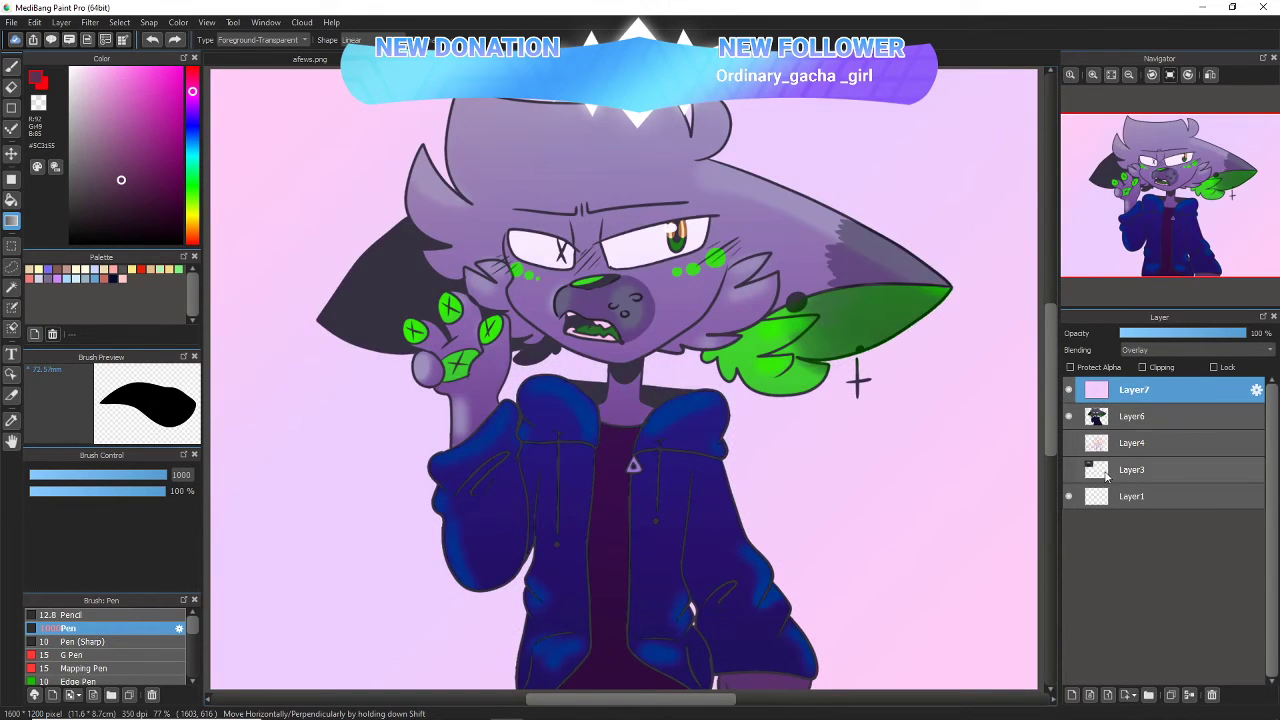
click(1130, 496)
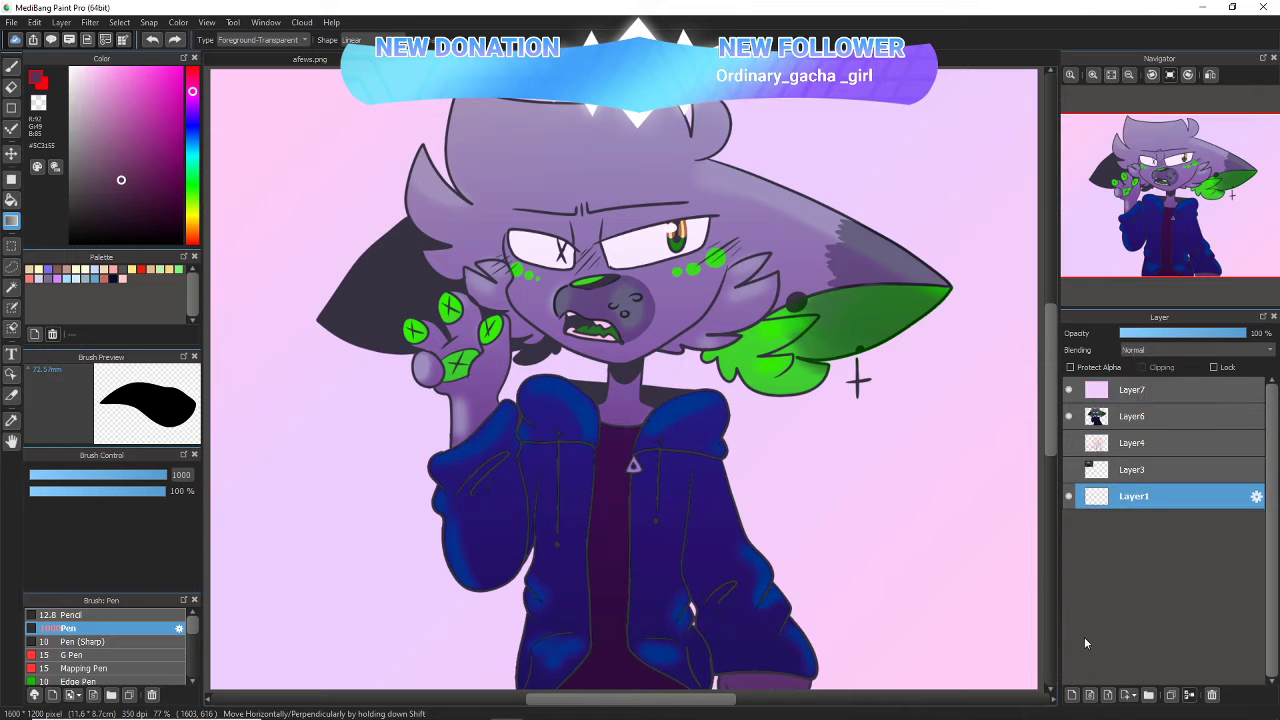
click(1070, 695)
- Clip Layer7 to the character layer below it and set its opacity to 73%
click(1133, 391)
drag(1165, 333, 1237, 333)
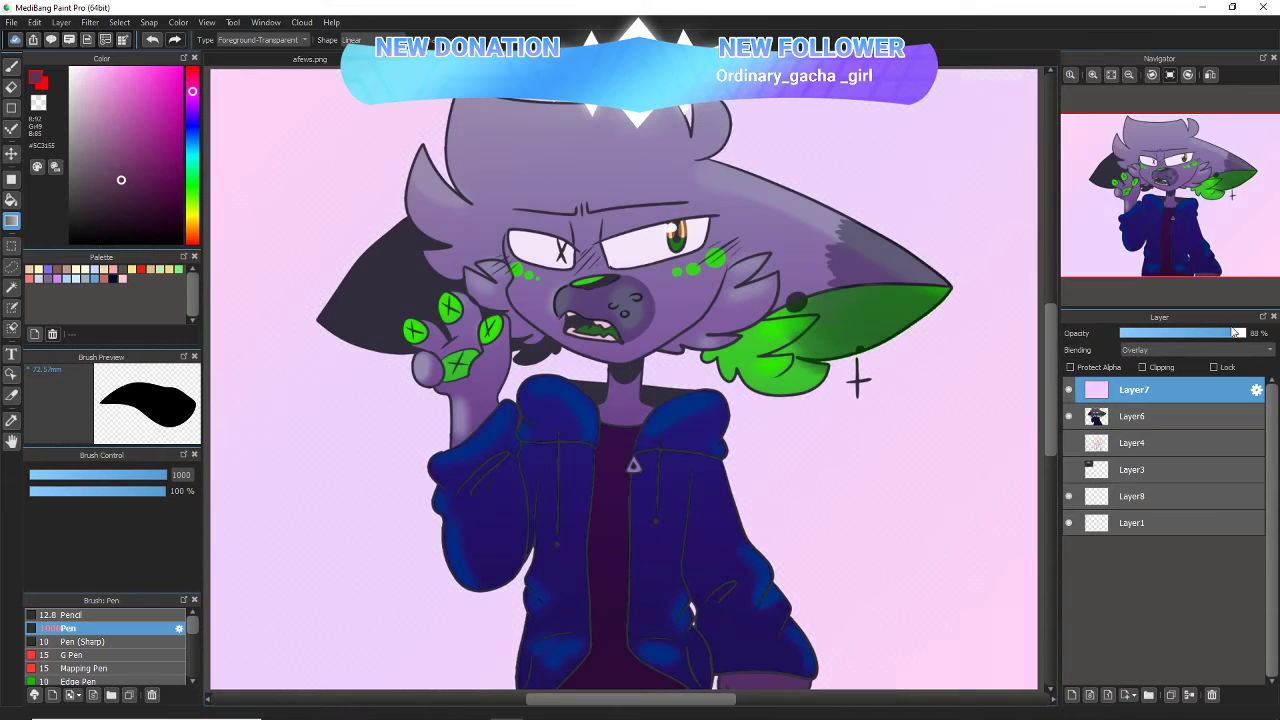
click(1143, 367)
mouse_move(1238, 333)
mouse_down()
mouse_move(1248, 330)
mouse_move(1215, 333)
mouse_up()
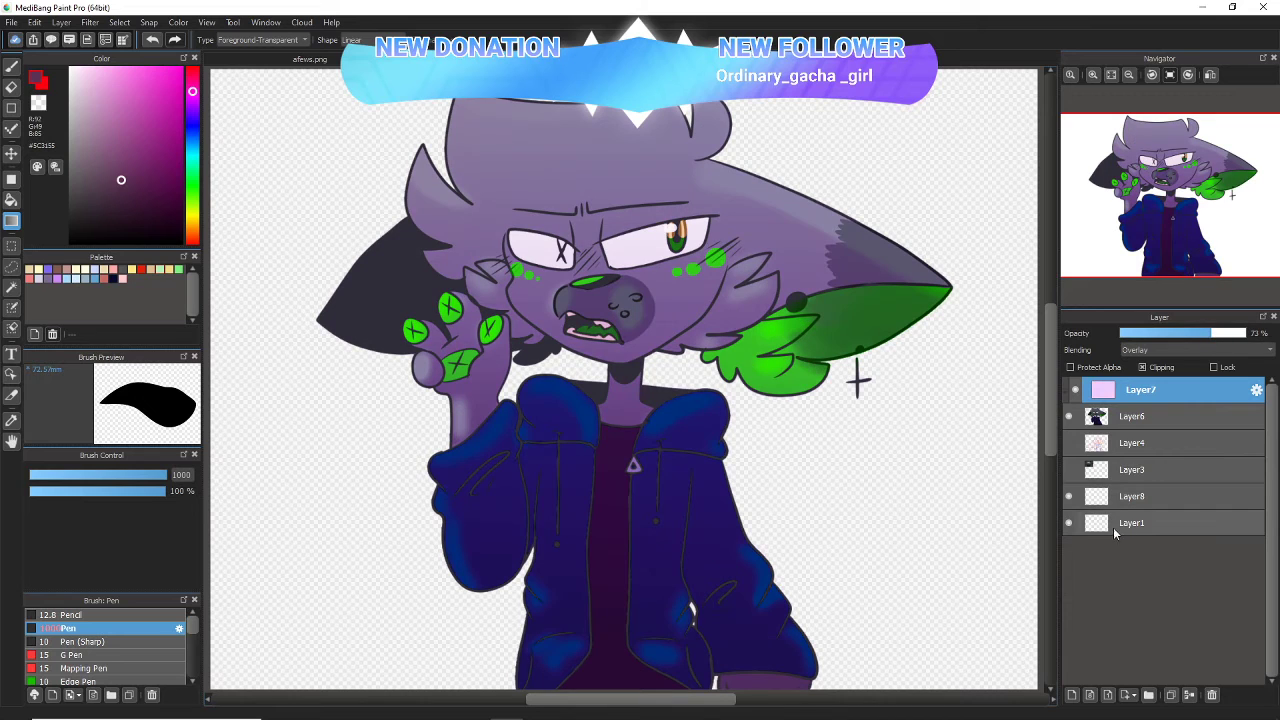
- Open the purple neon cassette image from the Character refs folder as a new layer directly above Layer1
click(1147, 521)
click(14, 23)
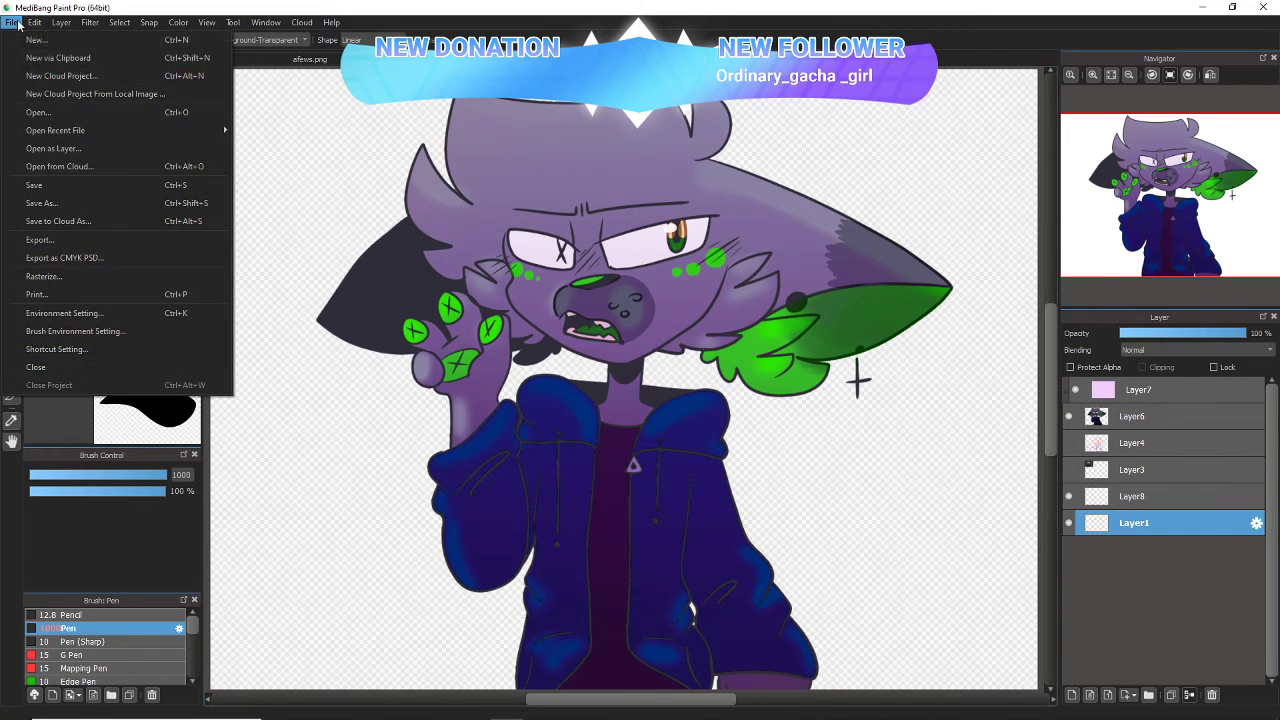
click(60, 149)
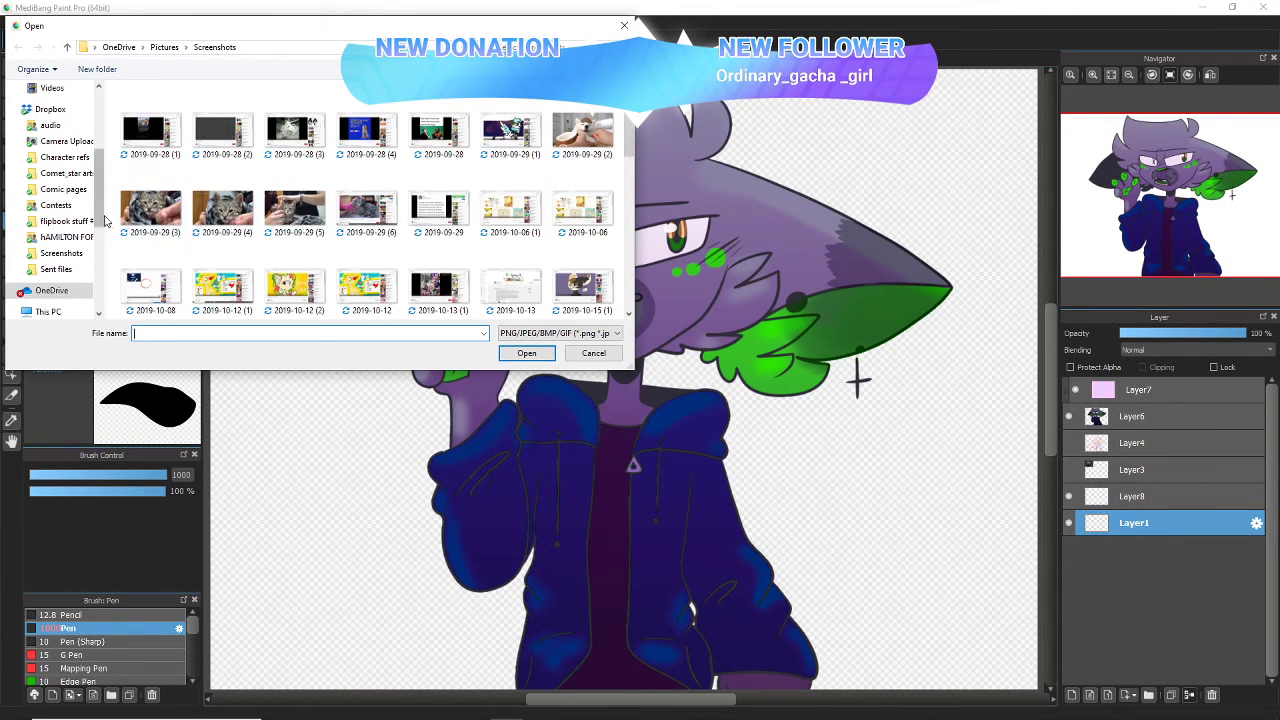
scroll(104, 220, up, 2)
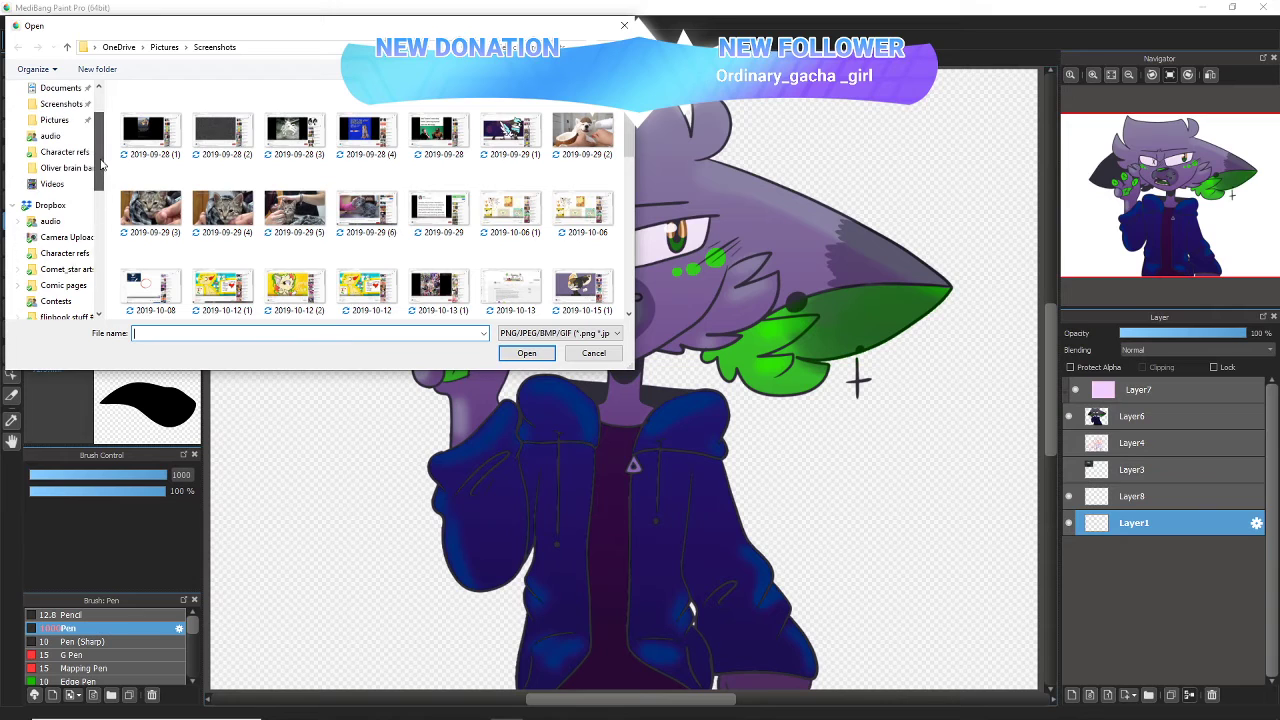
scroll(100, 165, up, 1)
click(66, 152)
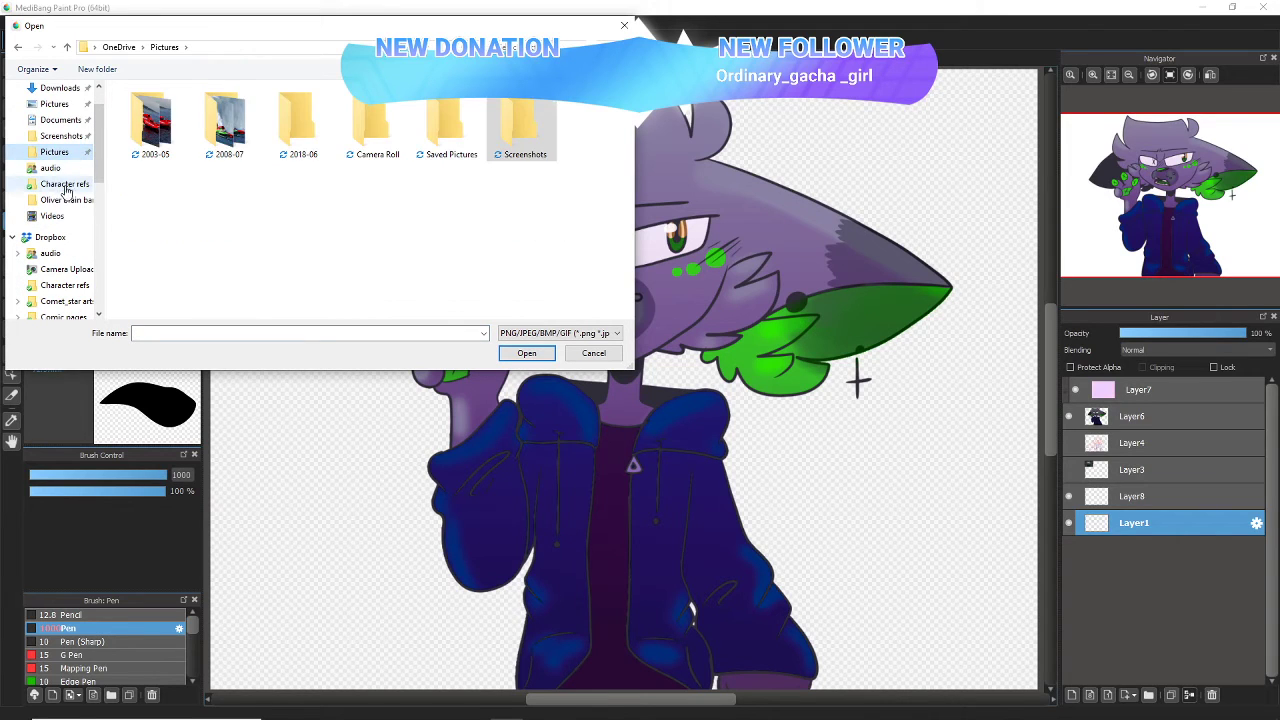
click(65, 186)
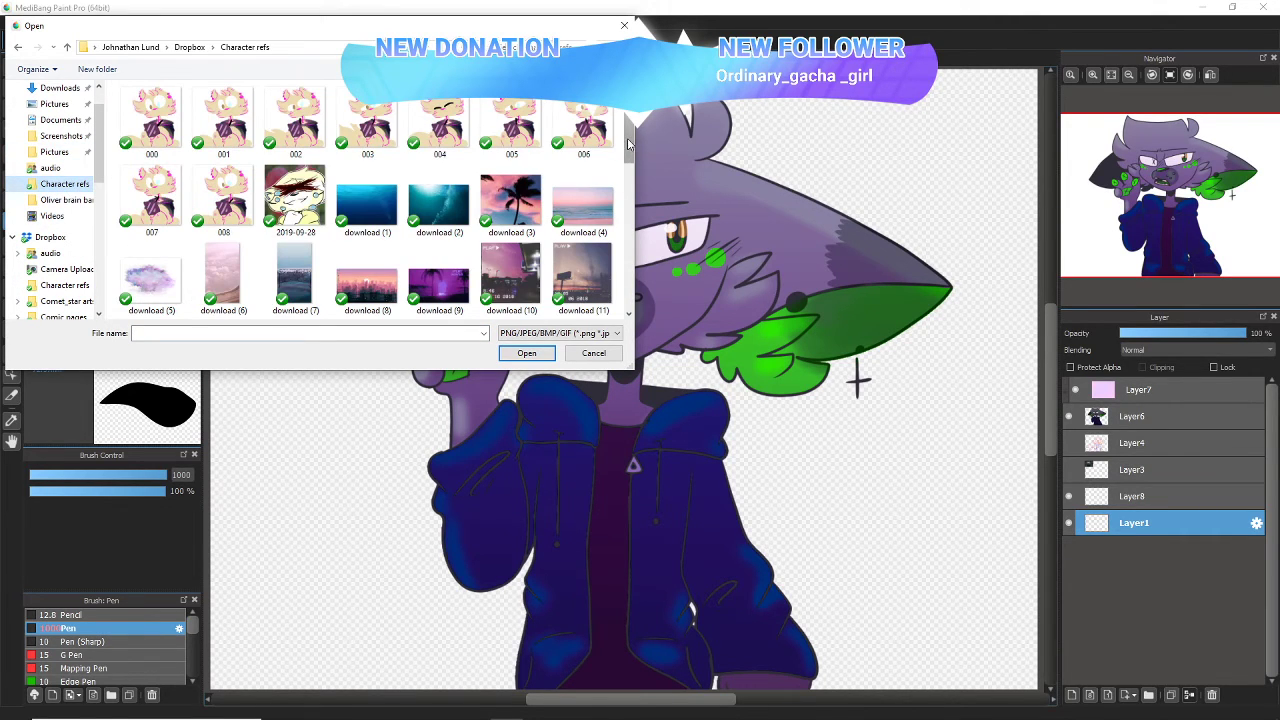
drag(628, 145, 627, 240)
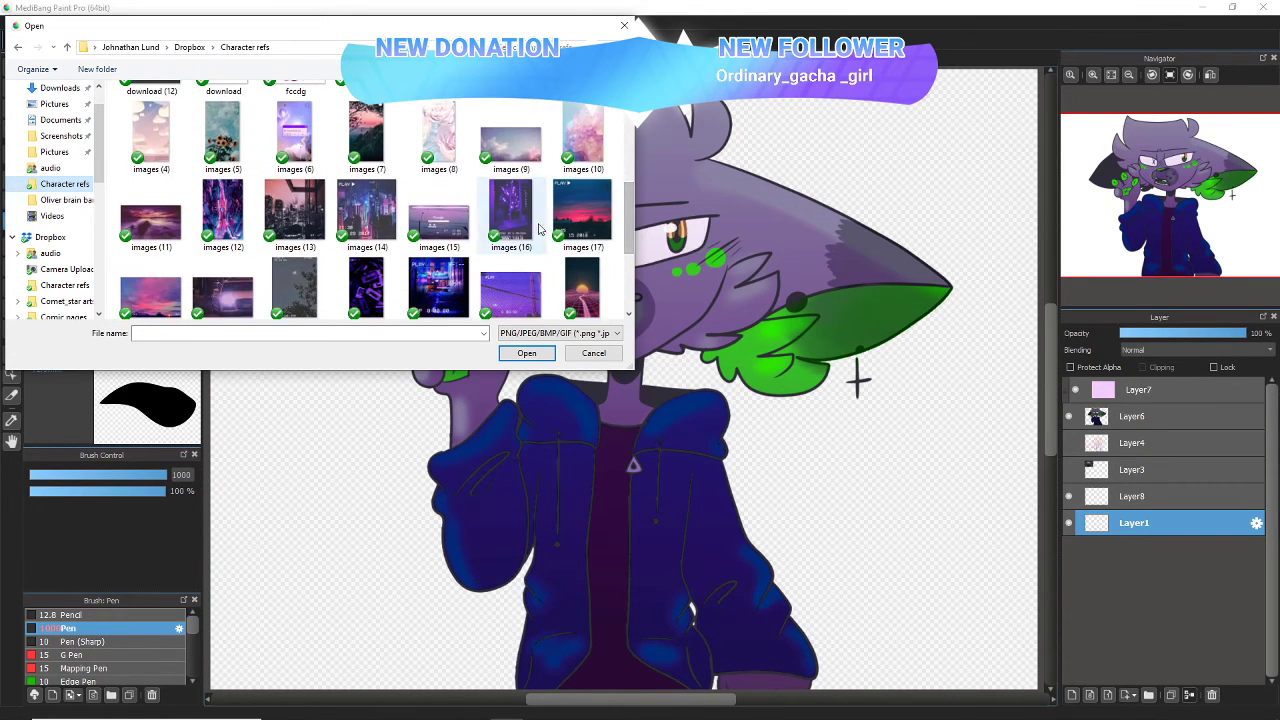
double_click(376, 294)
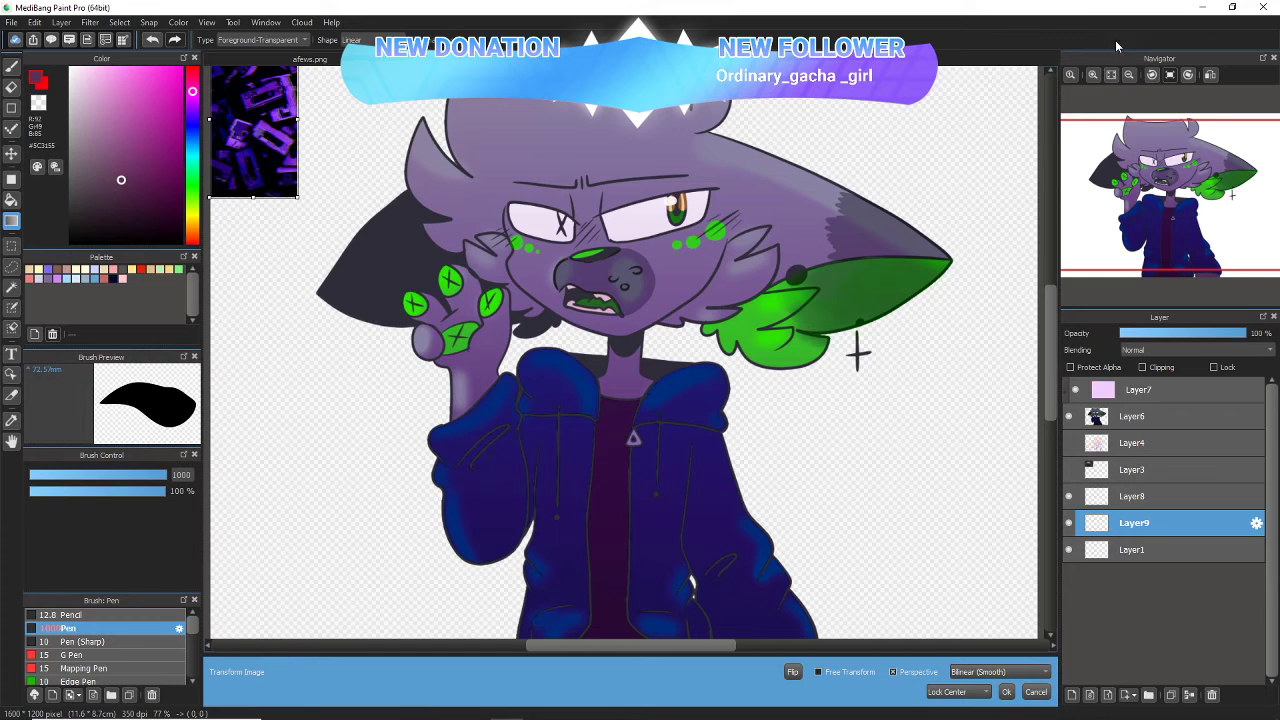
- Enlarge and position the imported cassette image so it covers the whole canvas behind the character, and apply the transform
click(1110, 77)
drag(485, 287, 726, 514)
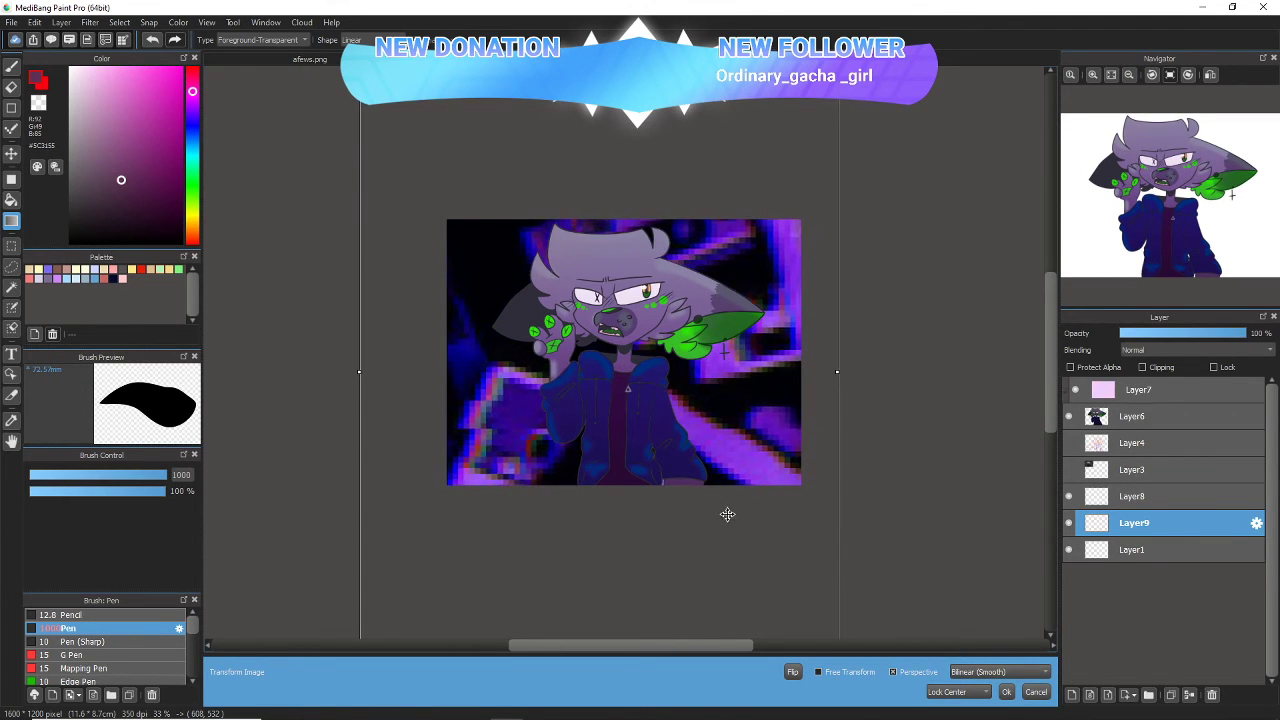
click(1006, 693)
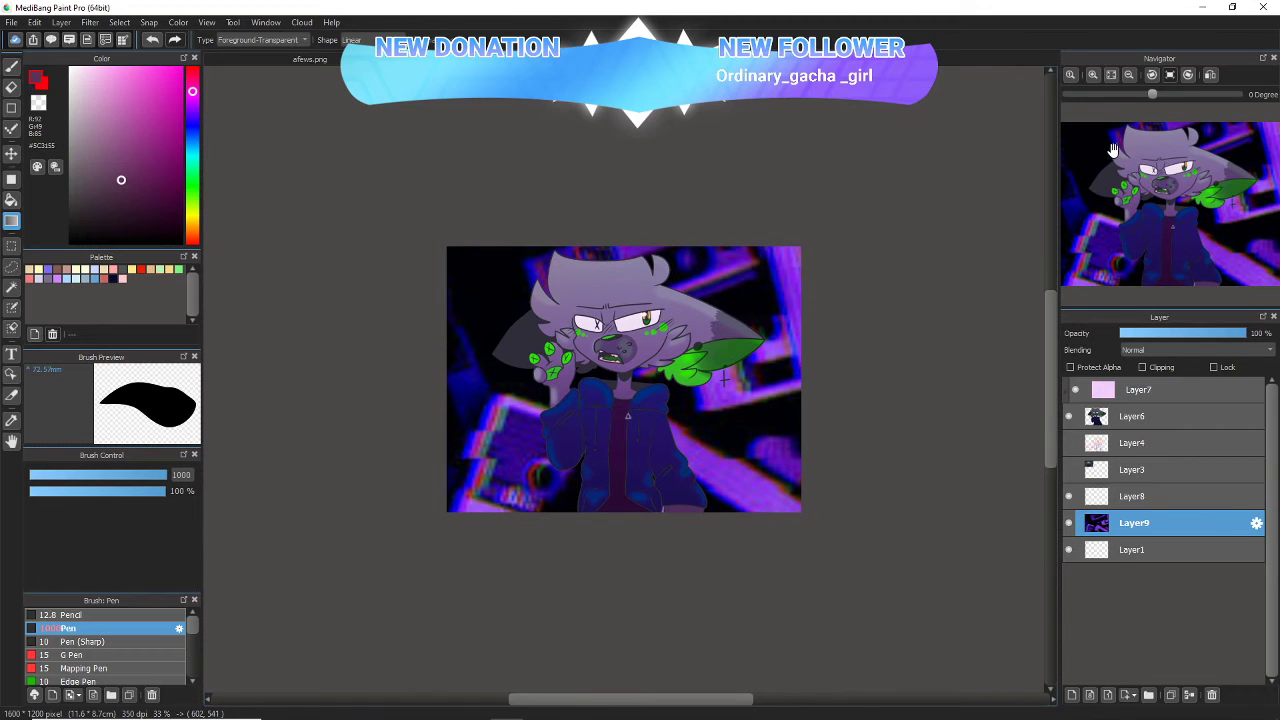
click(1111, 74)
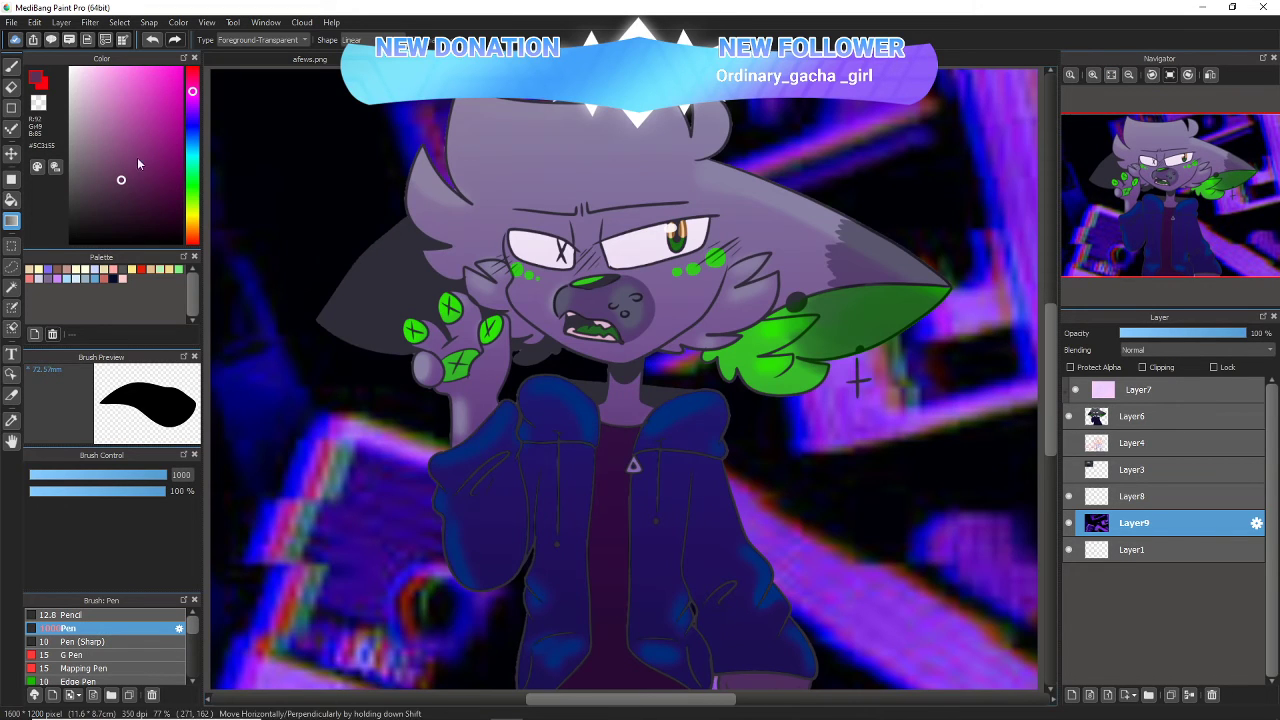
- Apply a Gaussian Blur with a value of 6 to the background image on Layer9
click(62, 22)
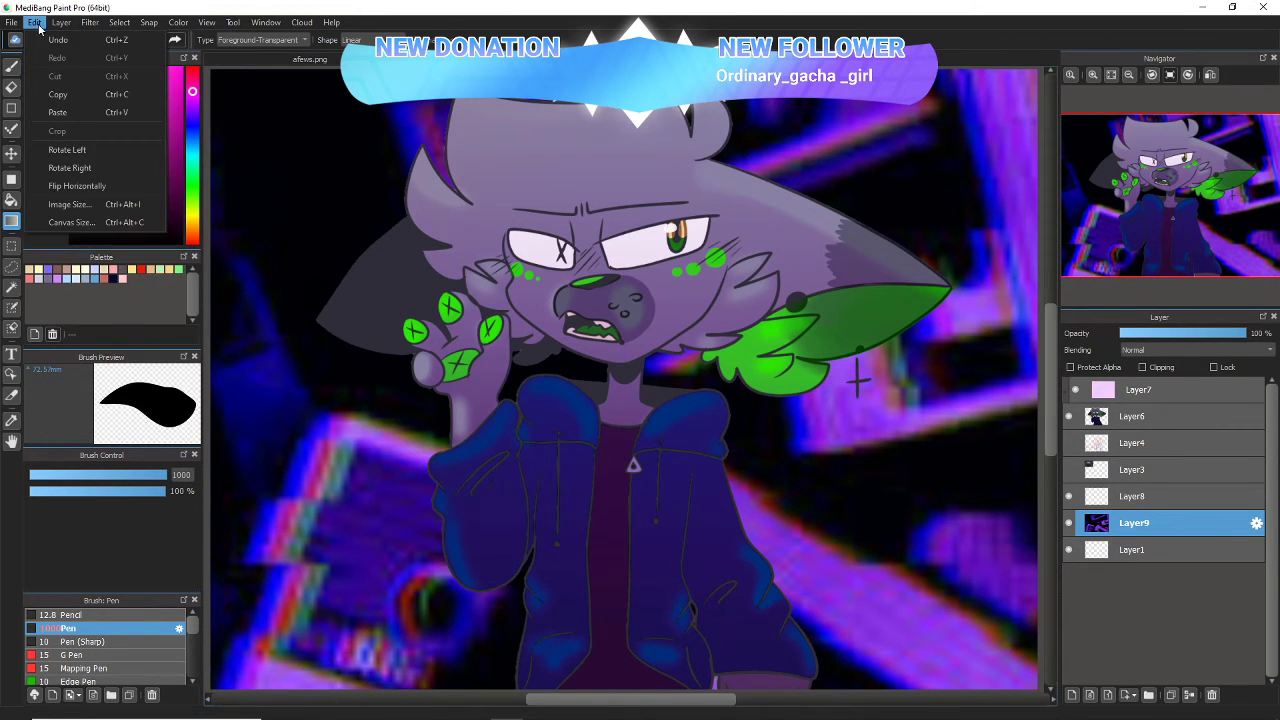
mouse_move(88, 22)
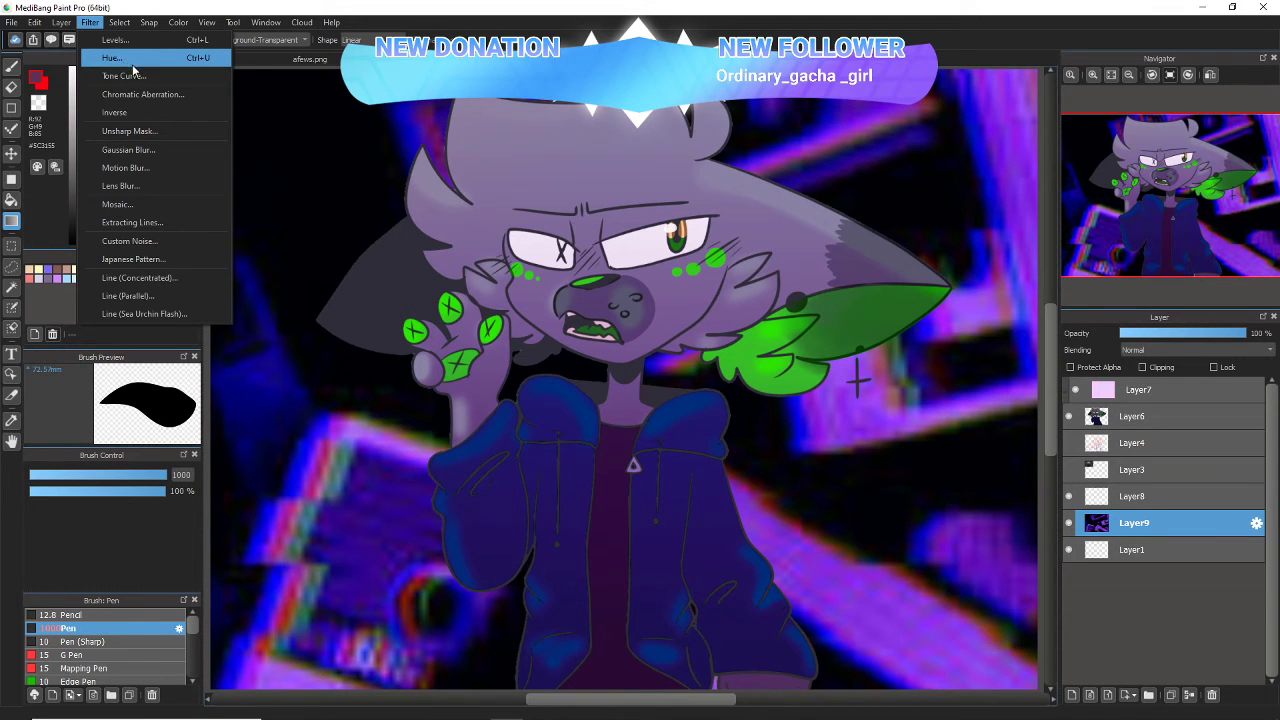
click(150, 150)
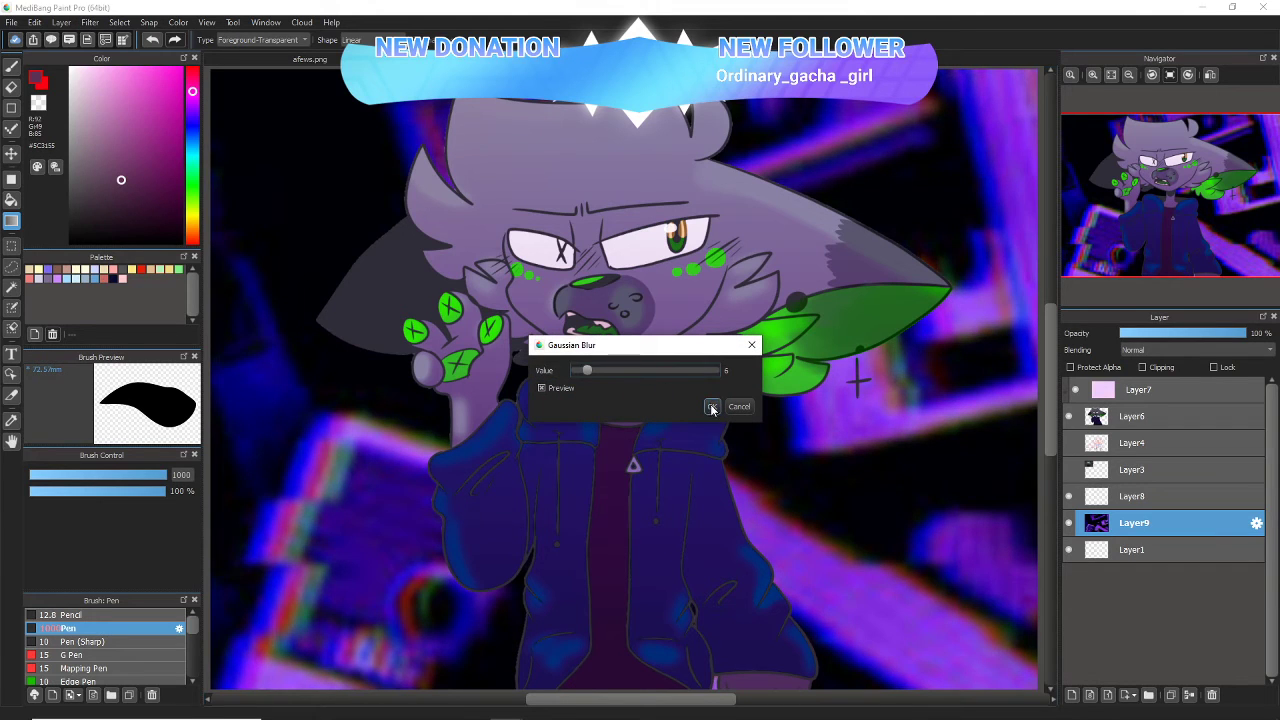
click(713, 406)
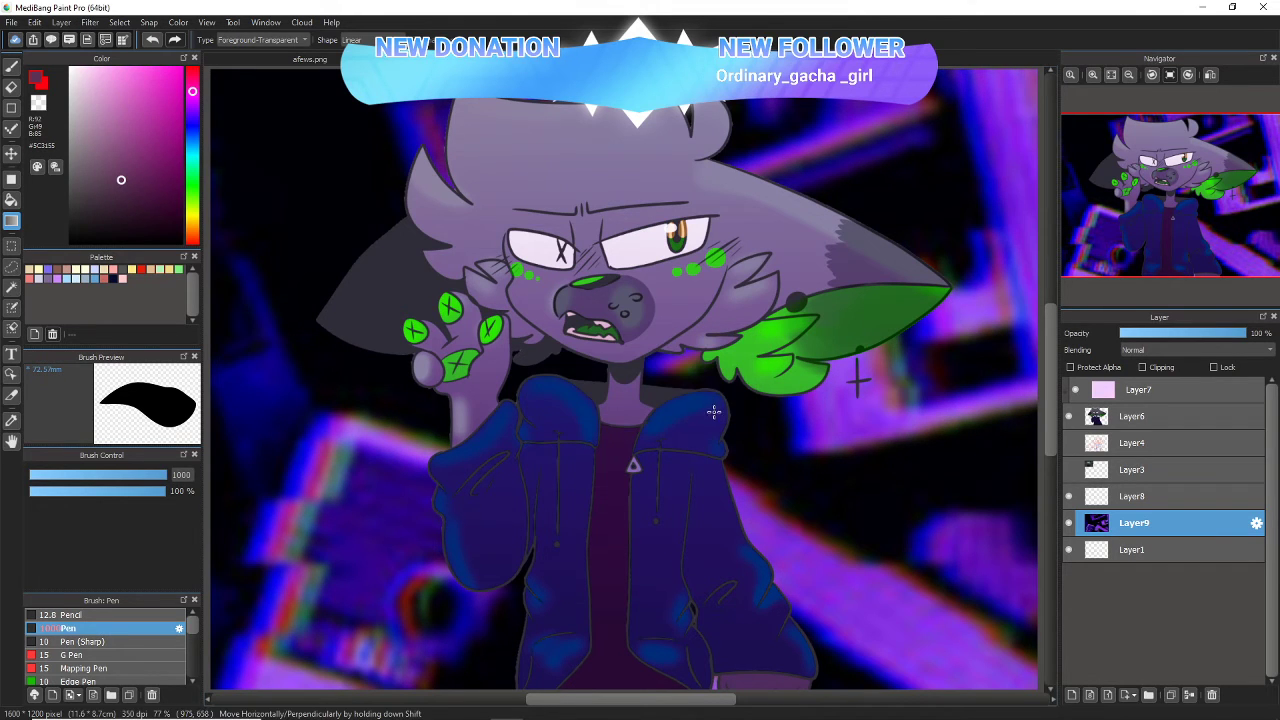
- Hide Layer9 and select the empty area around the character with the Magic Wand
click(1069, 523)
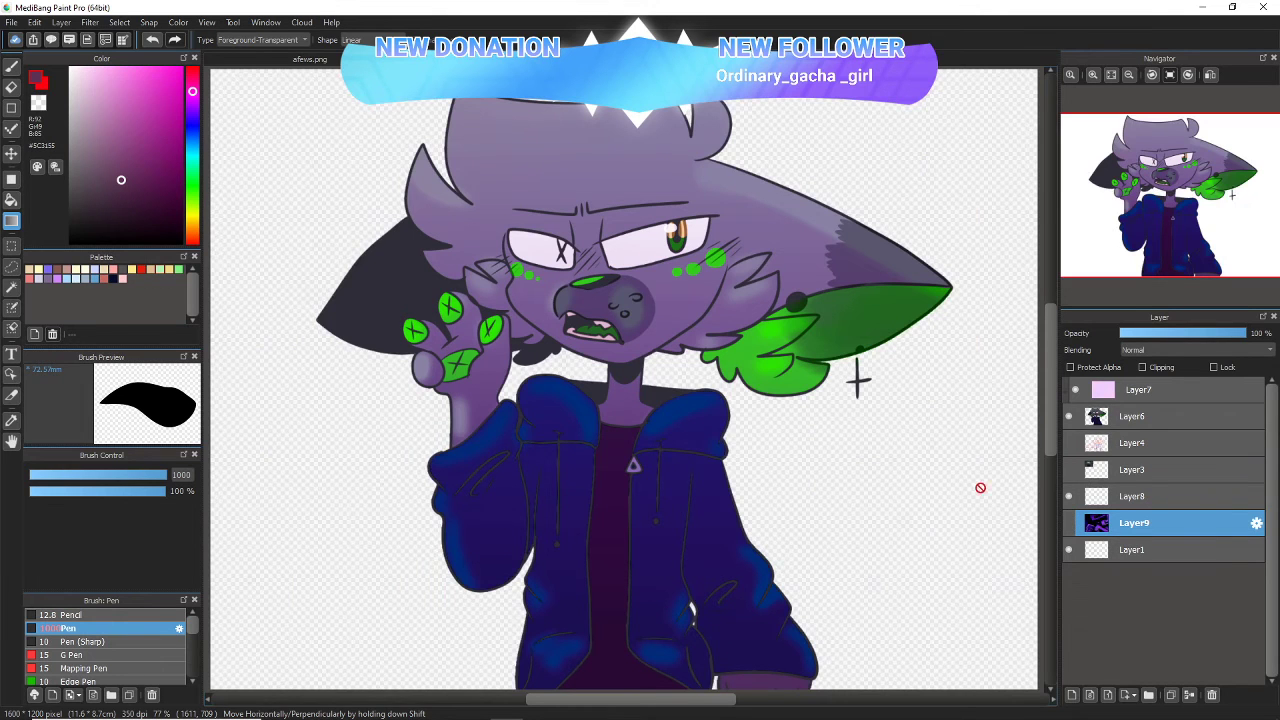
click(12, 290)
click(326, 334)
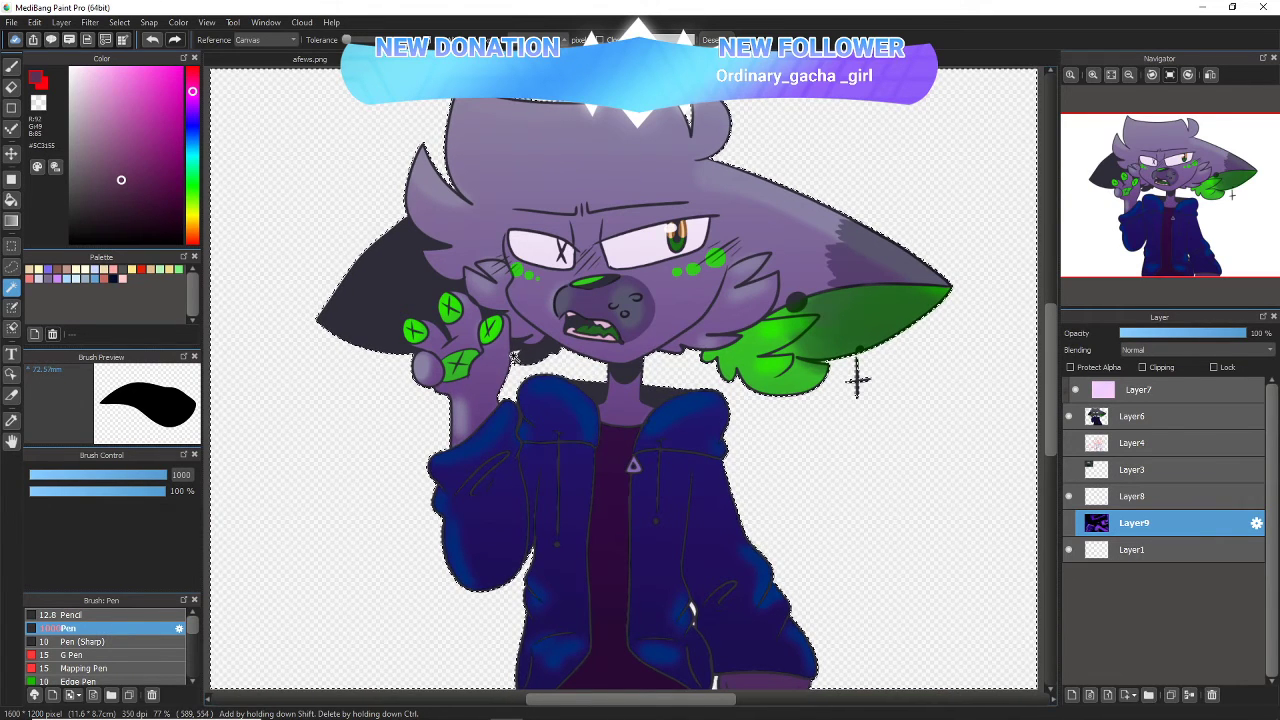
- Add the small enclosed gap between the sleeve and the jacket to the Magic Wand selection
click(1093, 76)
click(1093, 76)
click(1093, 76)
click(1093, 76)
drag(1171, 211, 1190, 268)
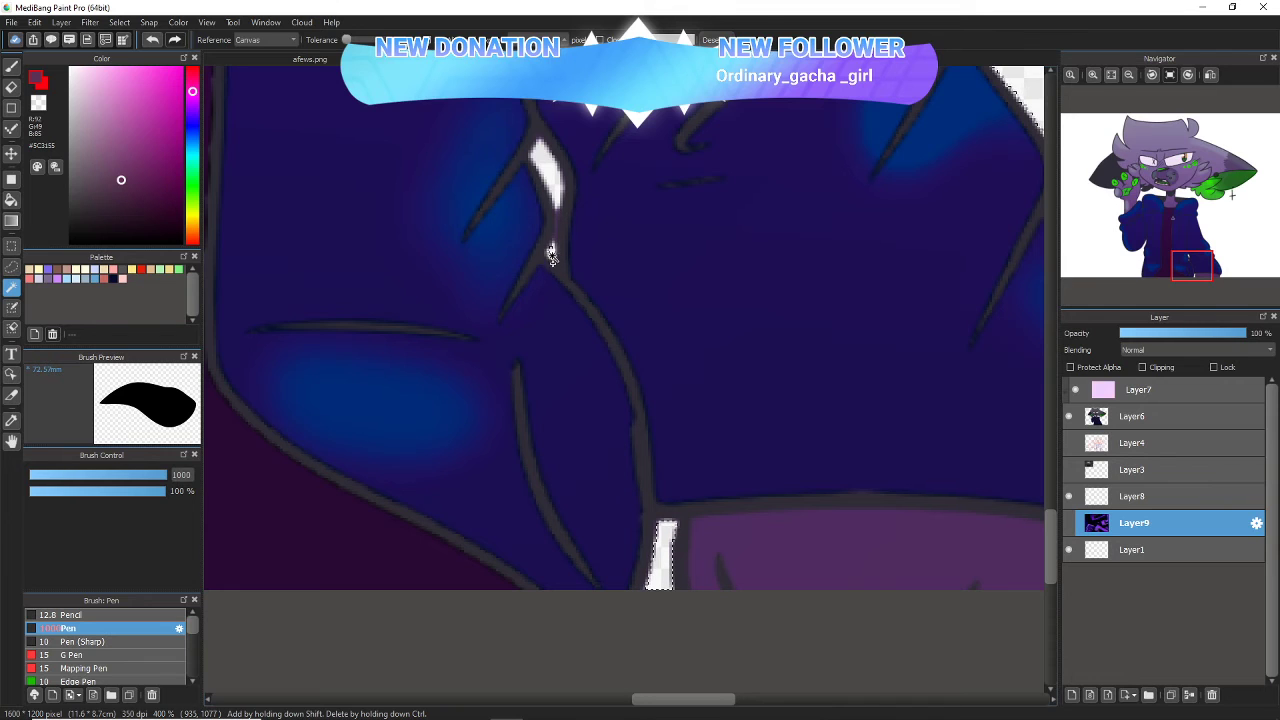
drag(557, 229, 551, 183)
click(1108, 78)
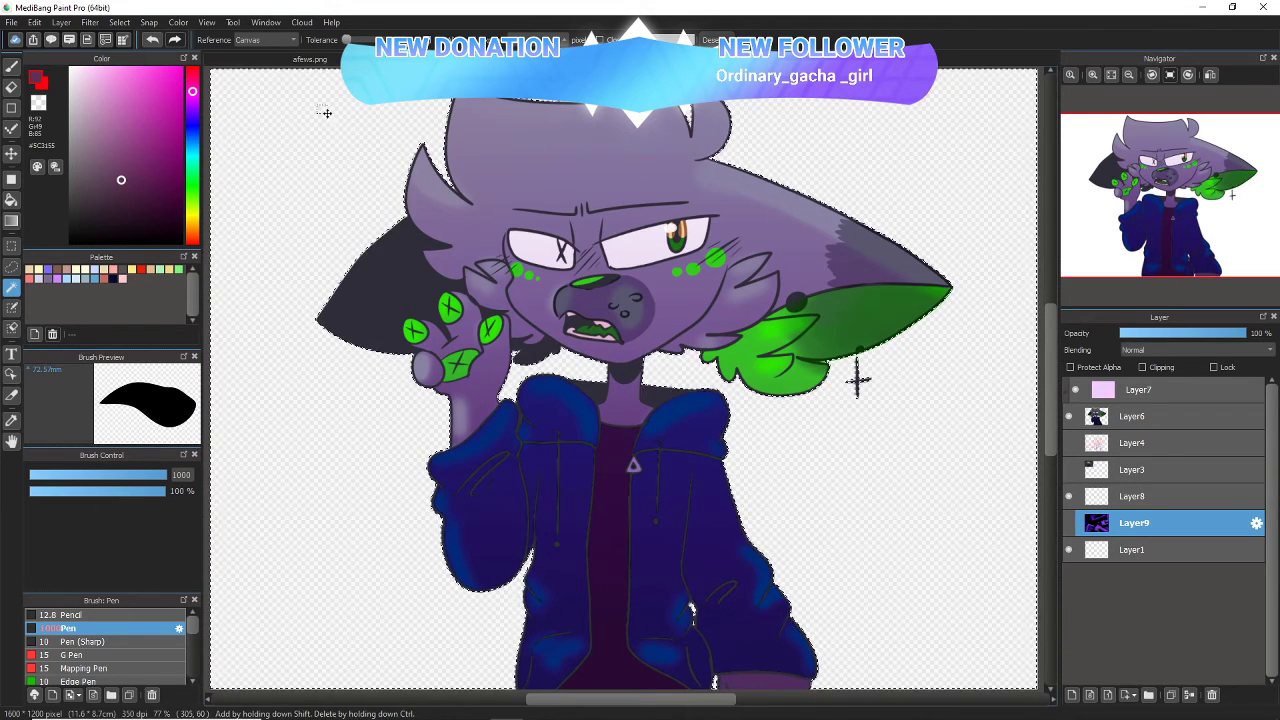
- Invert the selection to cover the character and expand it by 3 pixels
click(100, 24)
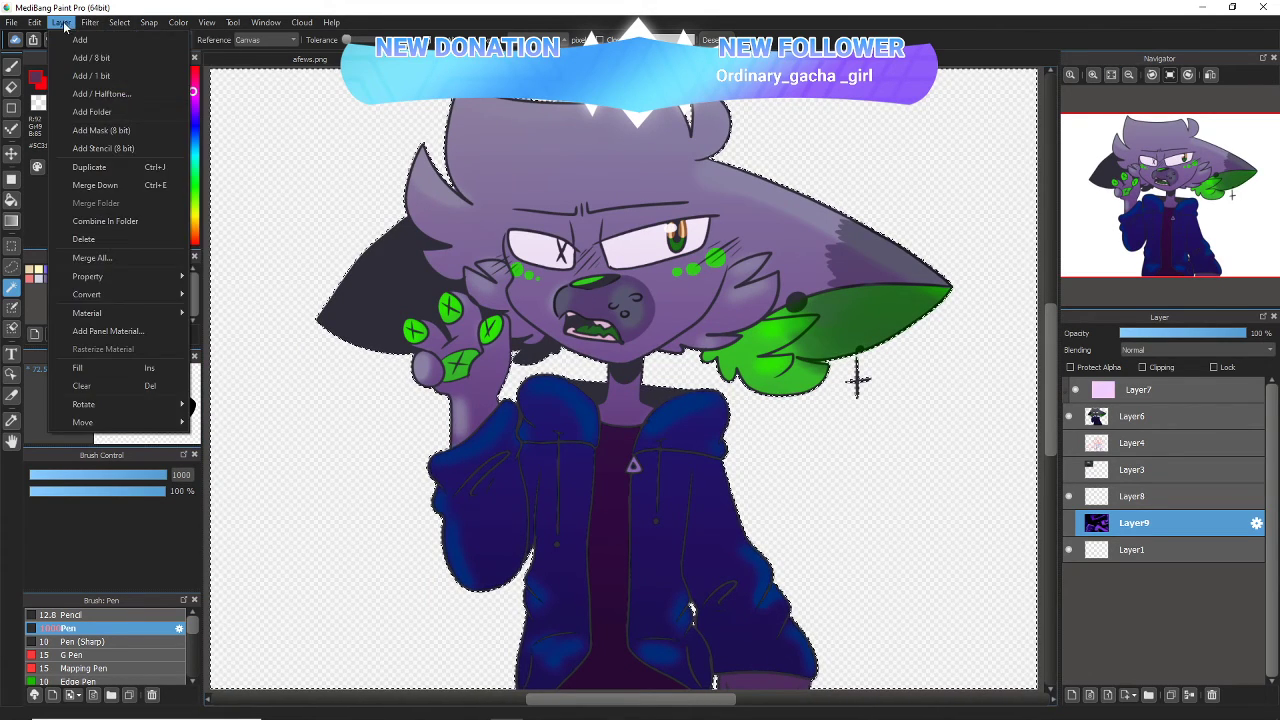
mouse_move(119, 22)
click(131, 82)
click(119, 22)
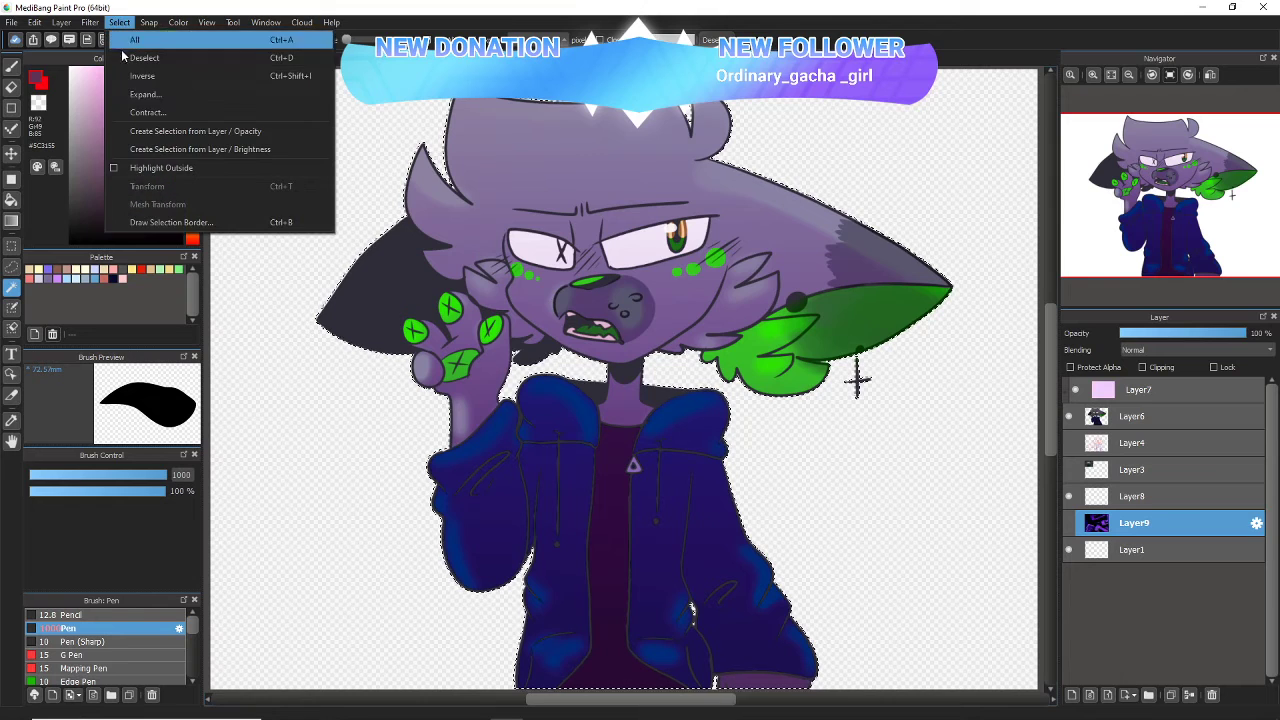
click(142, 96)
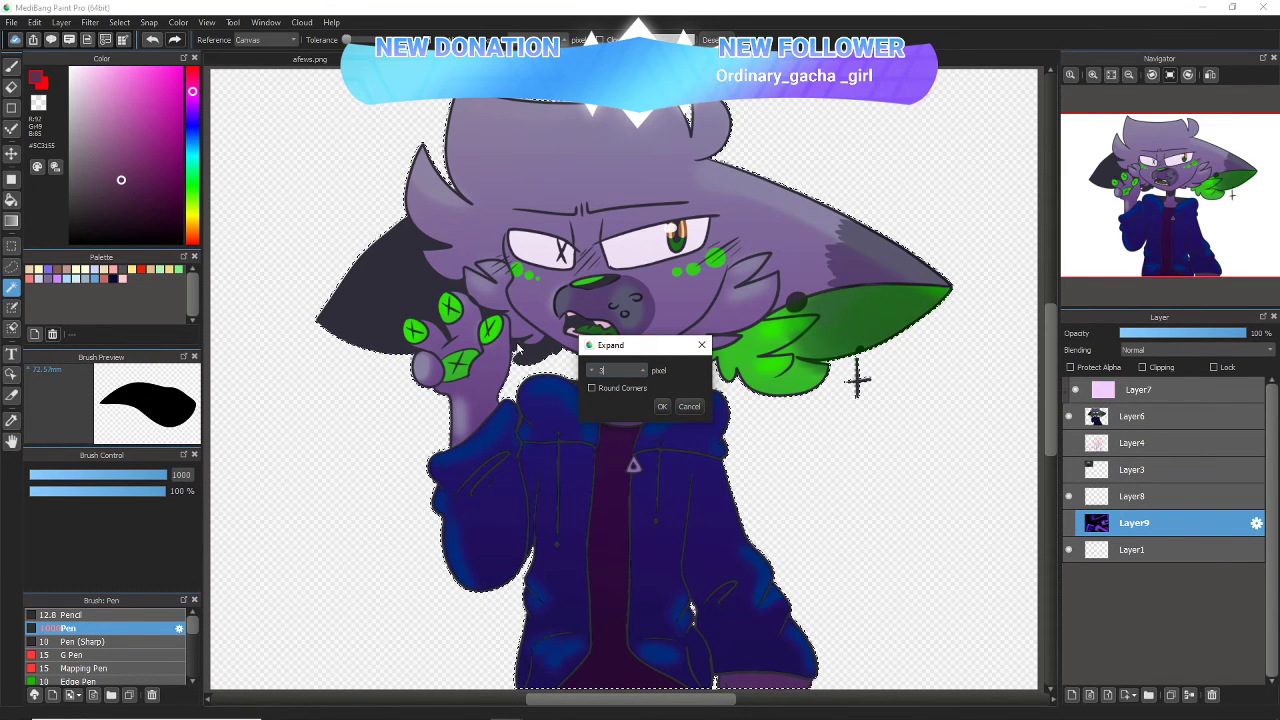
key(Return)
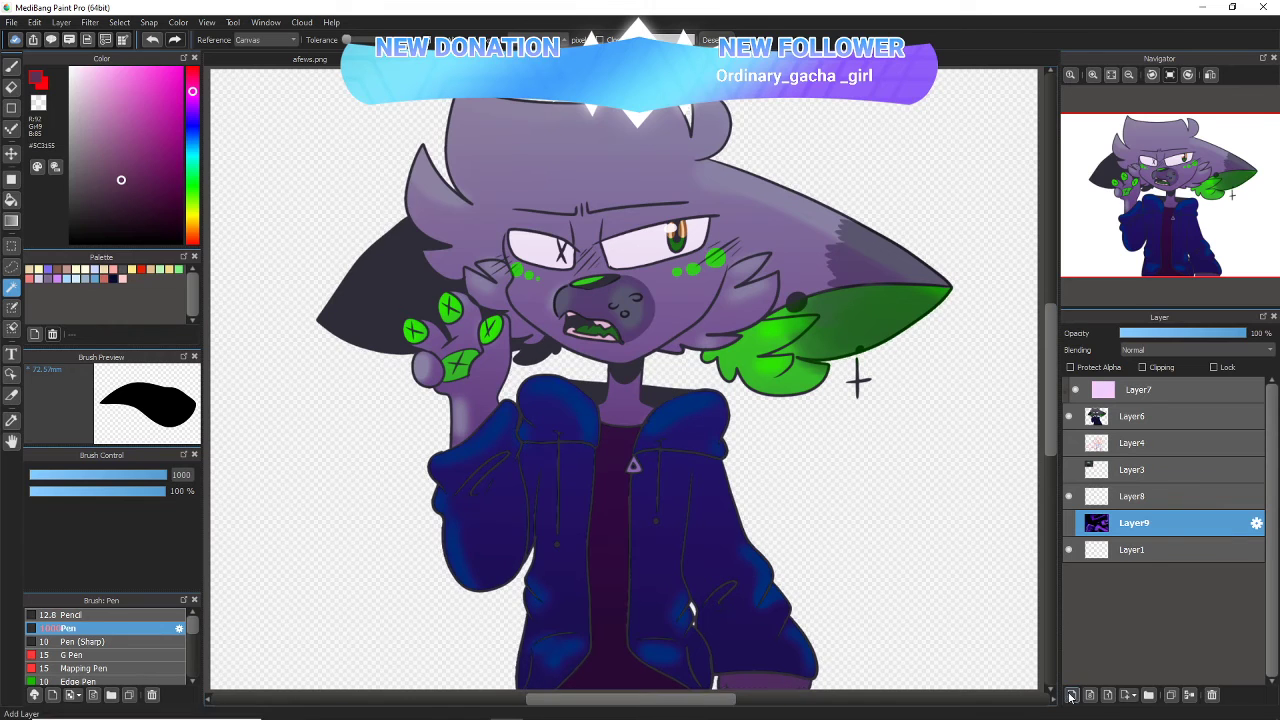
- Paint the expanded selection white on a new layer above Layer9, show Layer9 again and clear the selection
click(1072, 694)
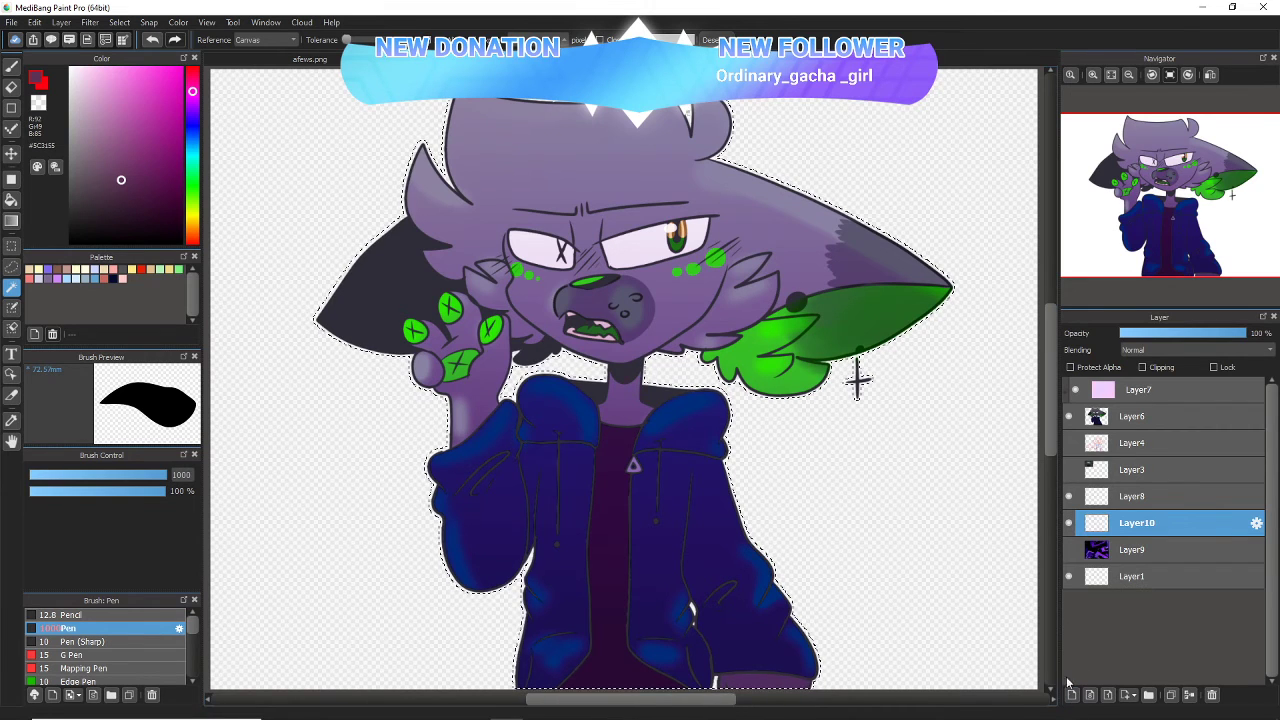
click(11, 66)
drag(103, 96, 68, 66)
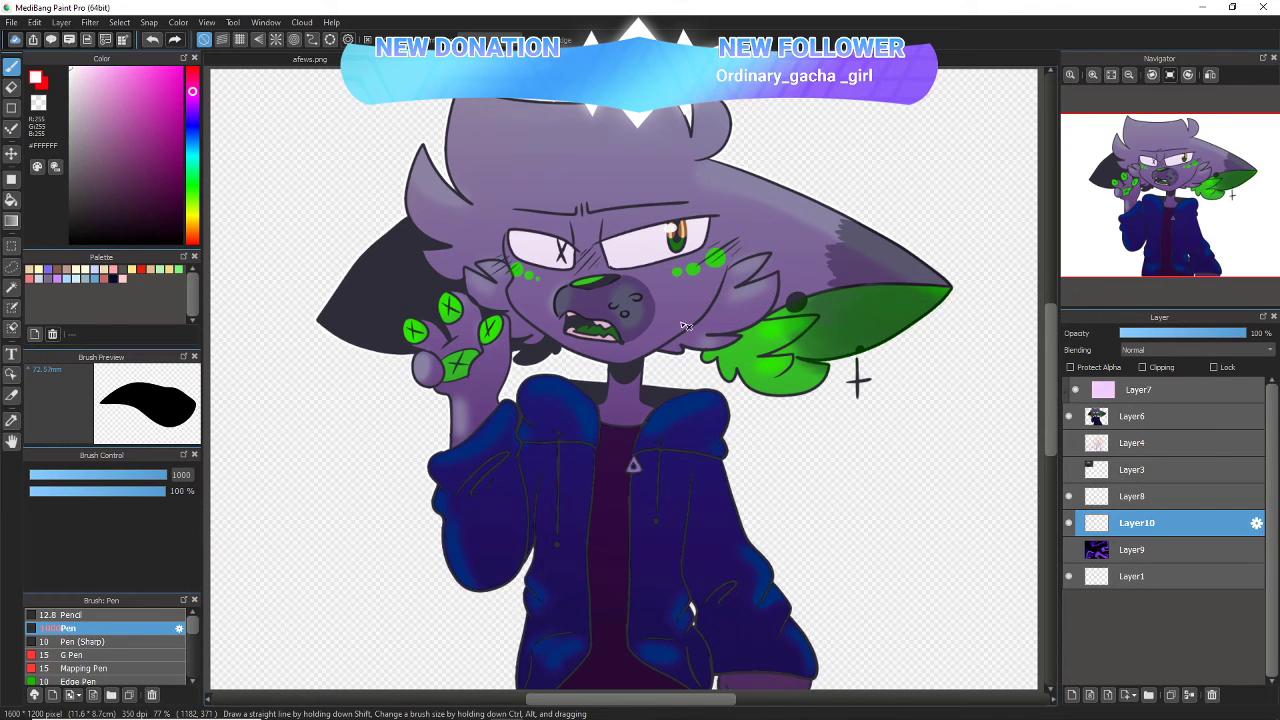
click(1069, 549)
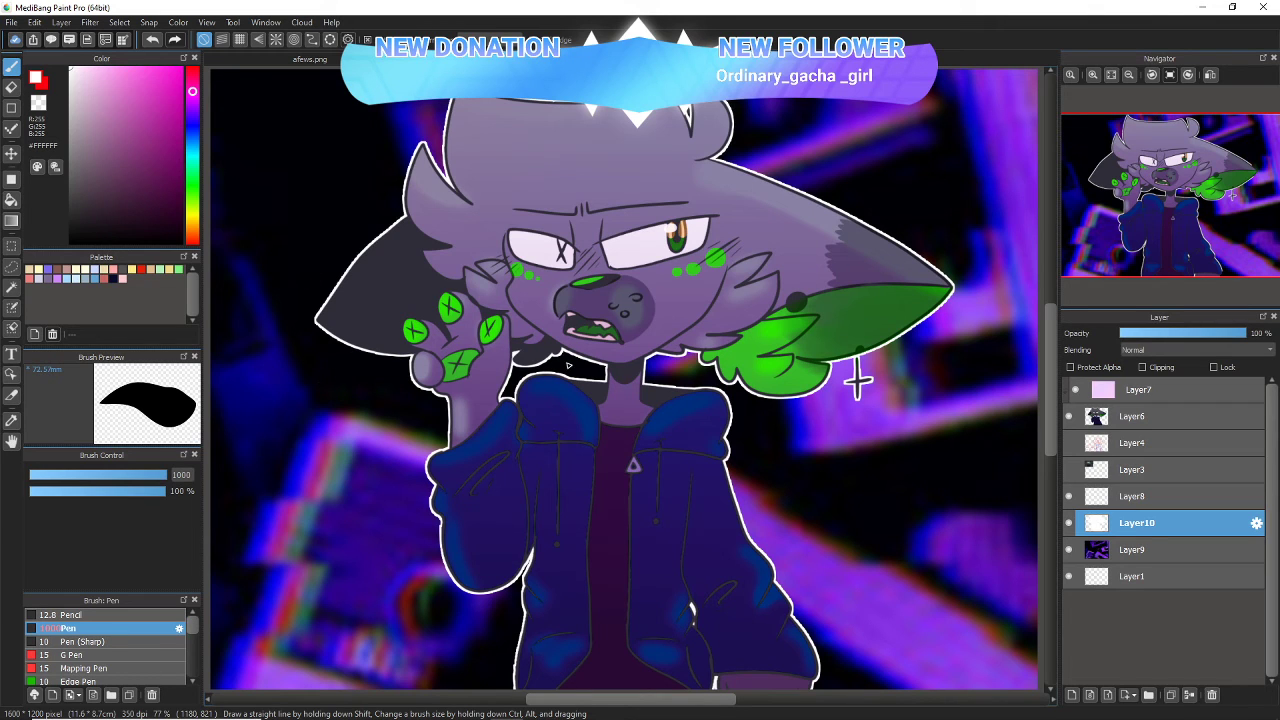
key(ctrl+z)
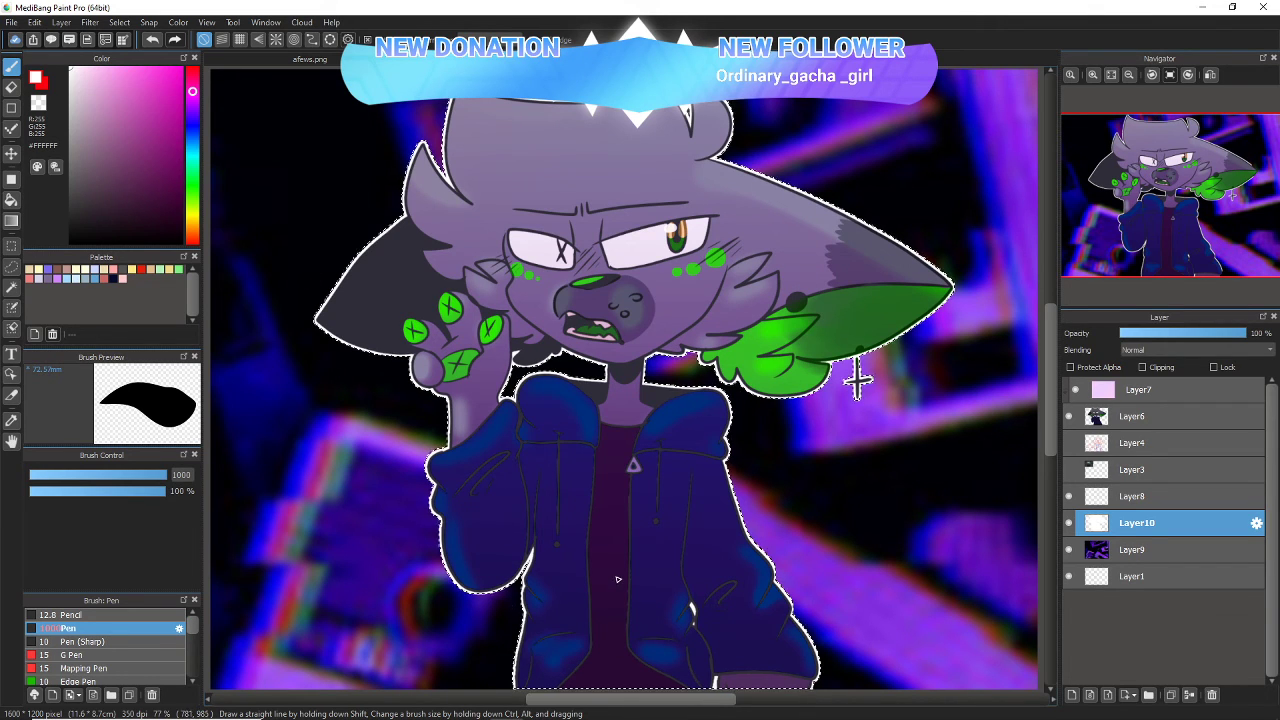
key(ctrl+d)
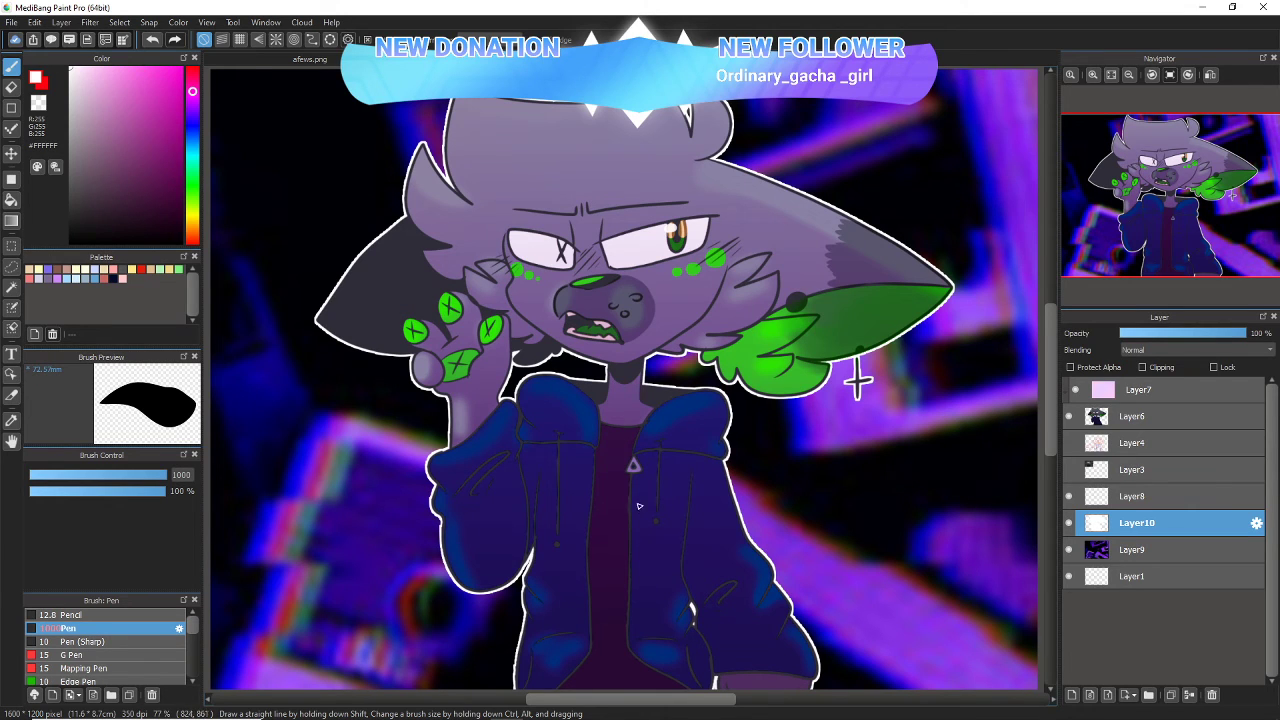
- Paint a large dark blue (#1E2757) ellipse behind the character on a new layer above Layer9, using the Pen at size 1000
click(1125, 559)
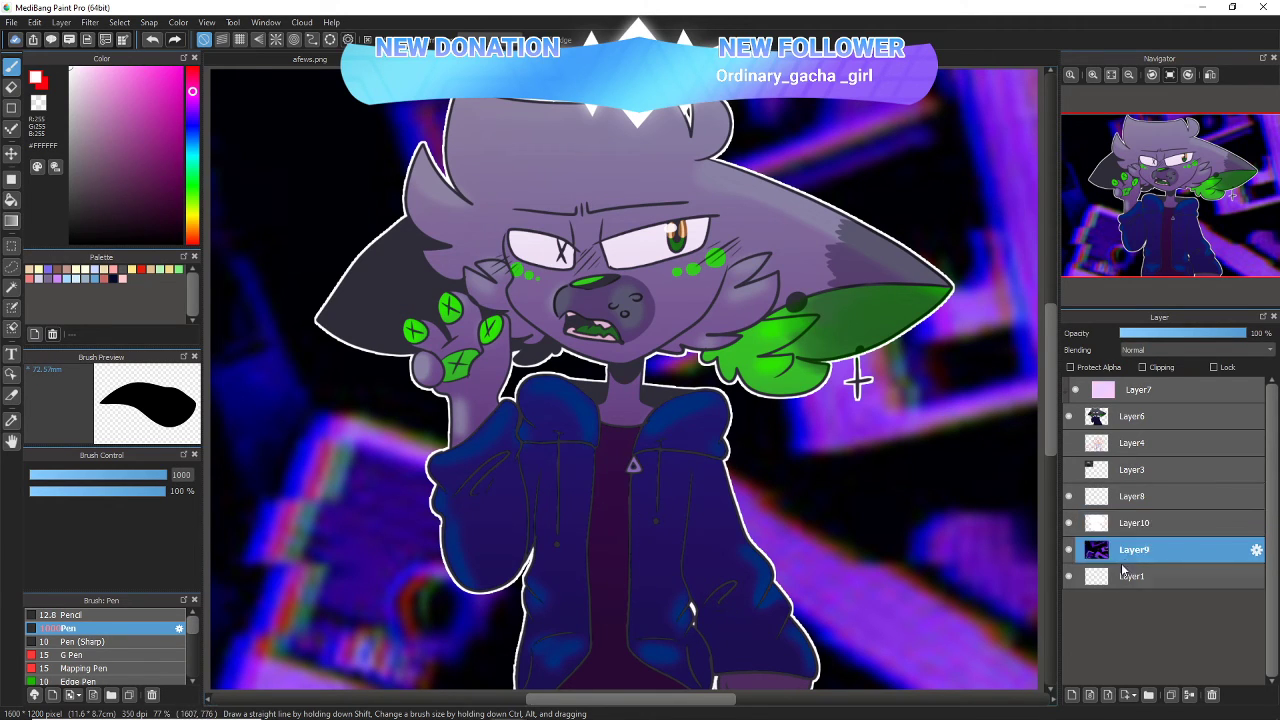
click(1072, 694)
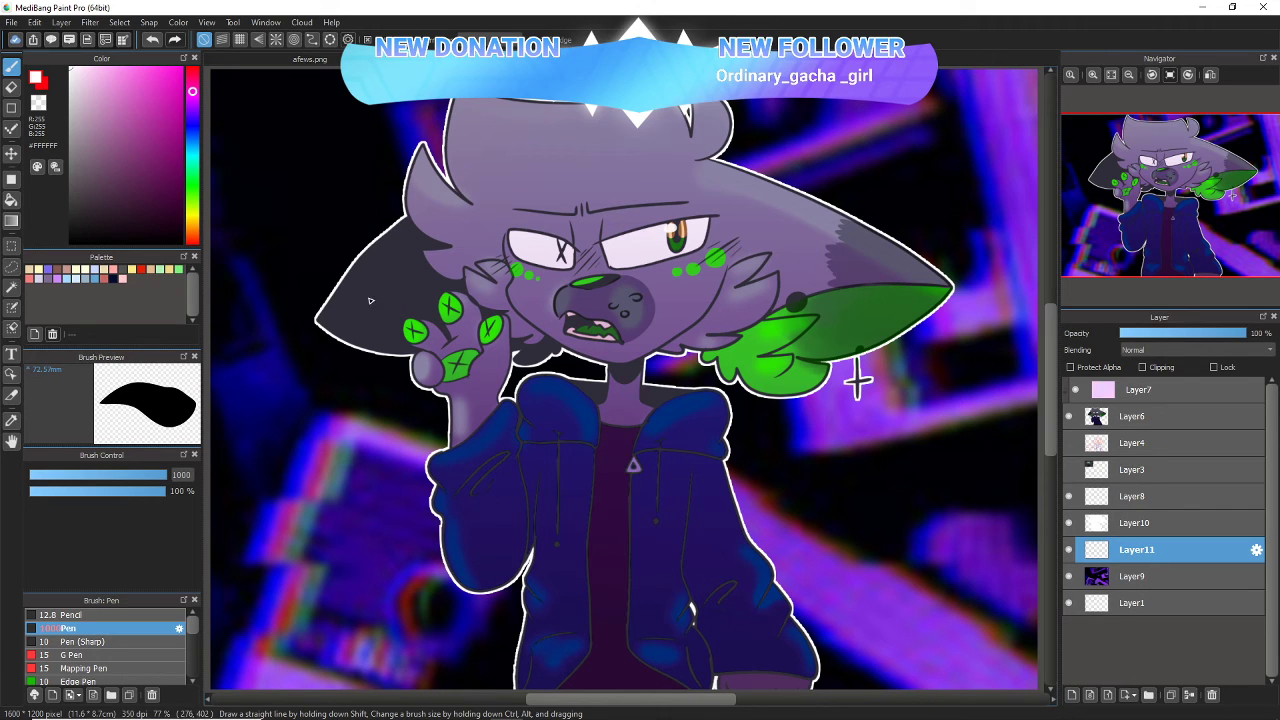
alt+click(305, 477)
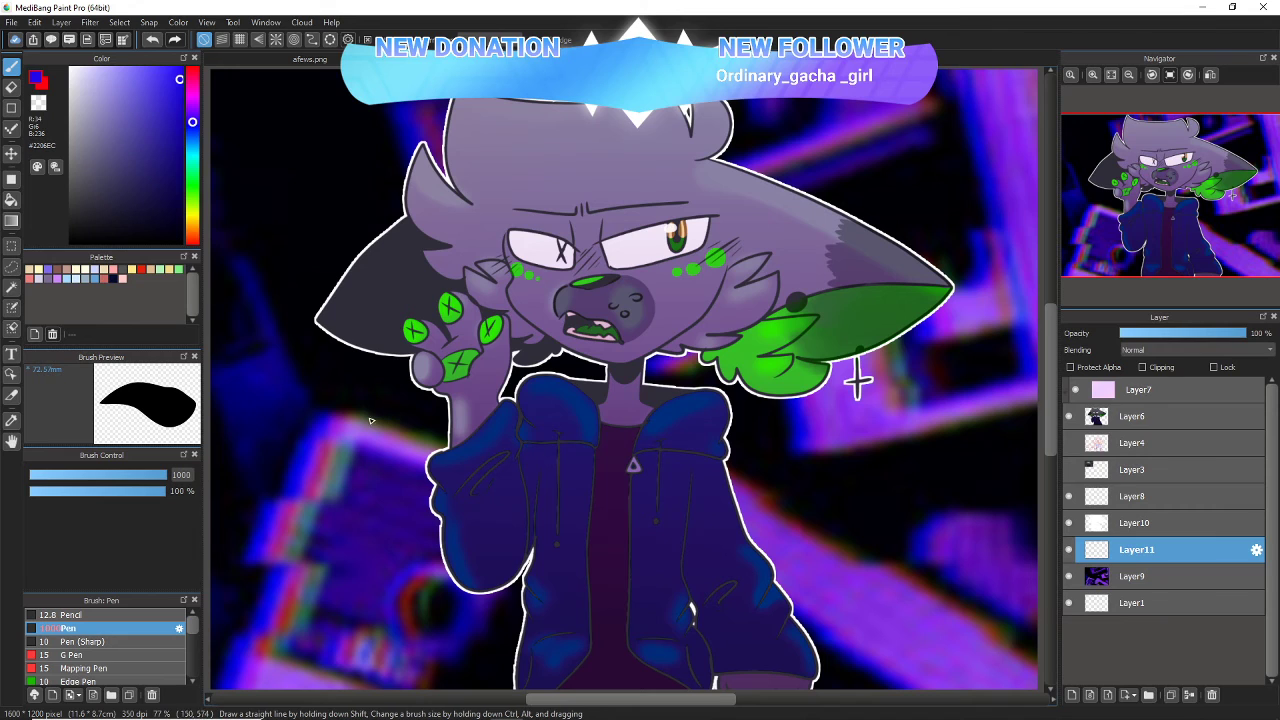
click(144, 183)
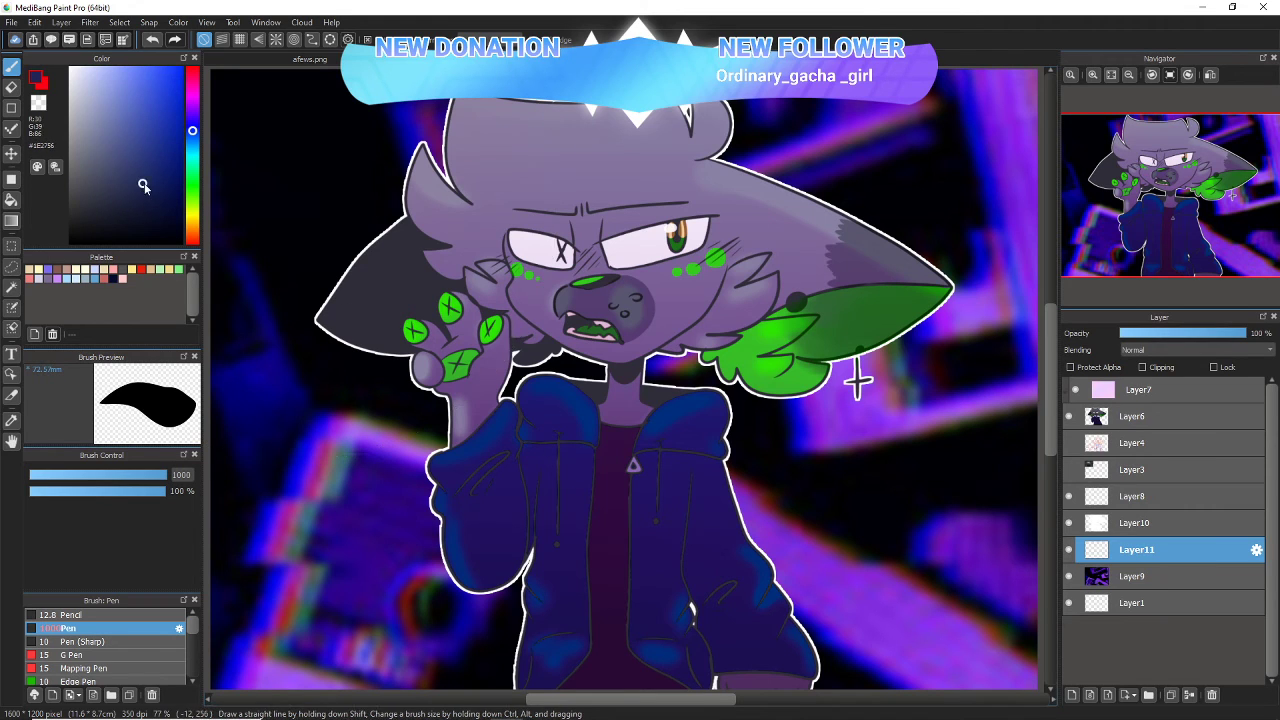
mouse_move(703, 292)
mouse_down()
mouse_move(453, 336)
mouse_move(666, 413)
mouse_move(716, 375)
mouse_move(446, 380)
mouse_move(621, 432)
mouse_move(788, 353)
mouse_move(555, 305)
mouse_move(451, 326)
mouse_up()
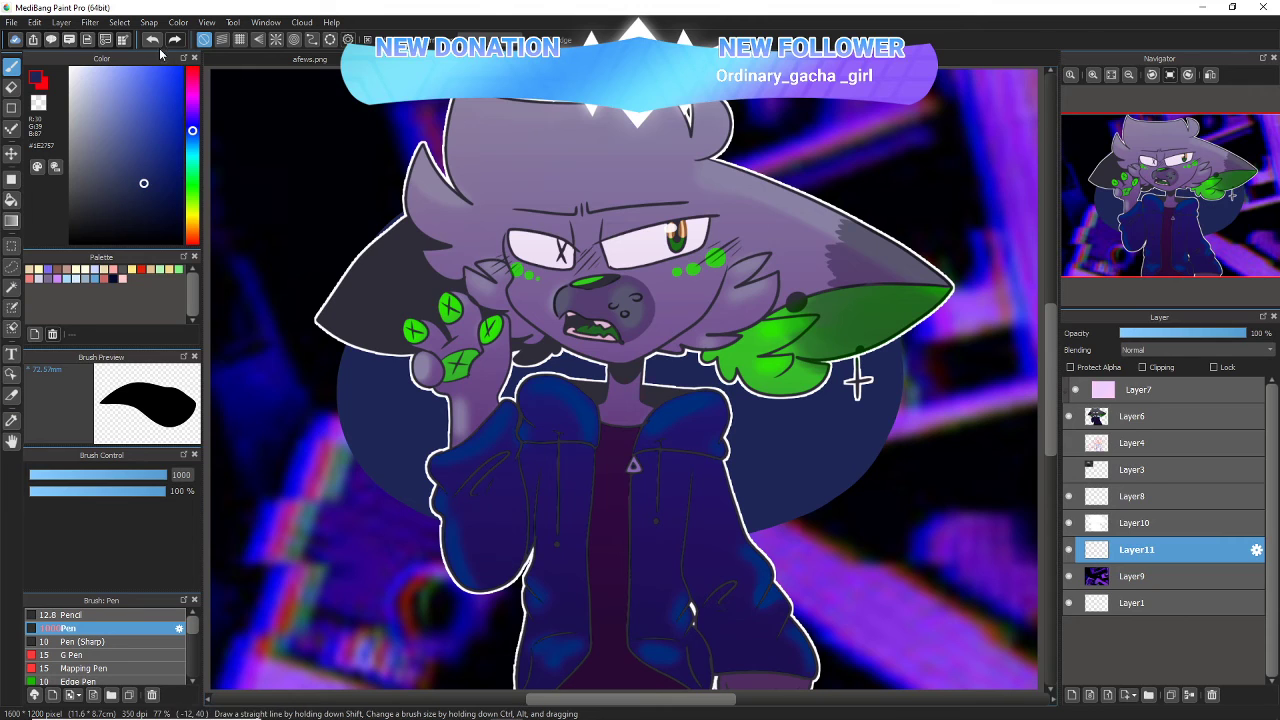
click(120, 111)
mouse_move(648, 402)
mouse_down()
mouse_move(508, 420)
mouse_move(700, 400)
mouse_move(530, 390)
mouse_up()
click(152, 39)
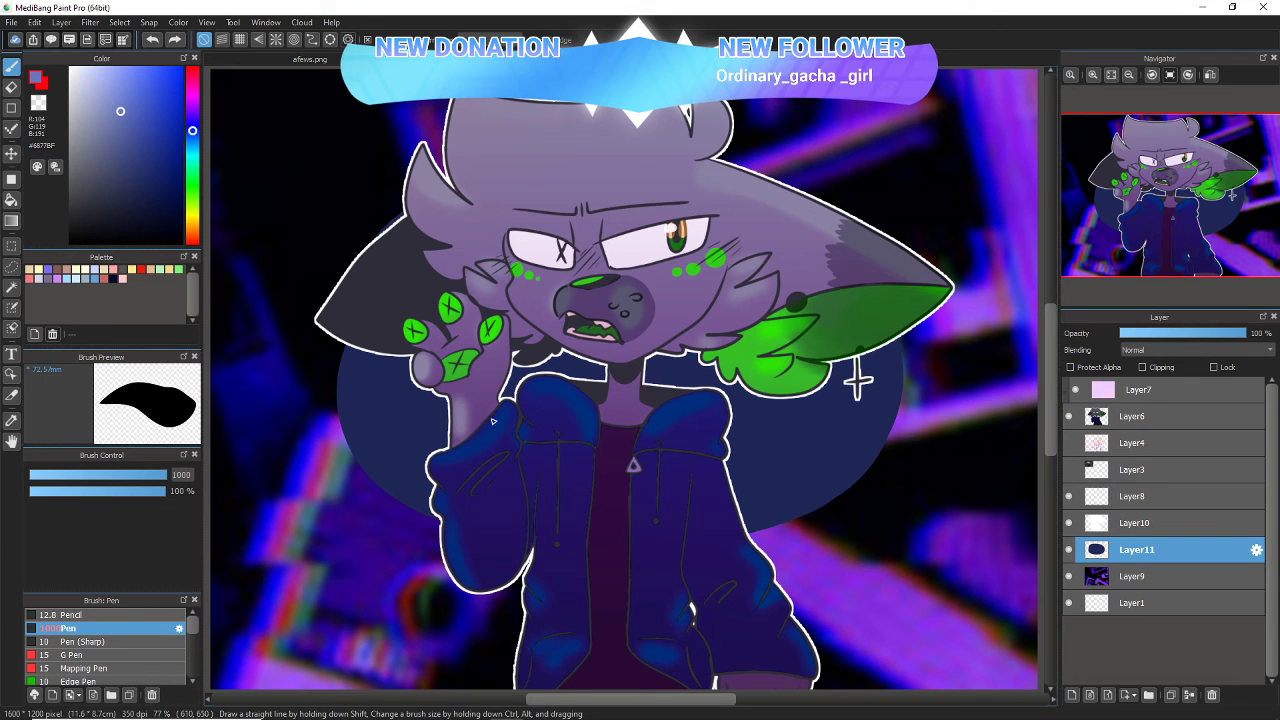
- Draw small leaf-shaped strokes in the ellipse's dark blue on both sides of it with Pen (Sharp) at size 76
alt+click(491, 555)
click(85, 641)
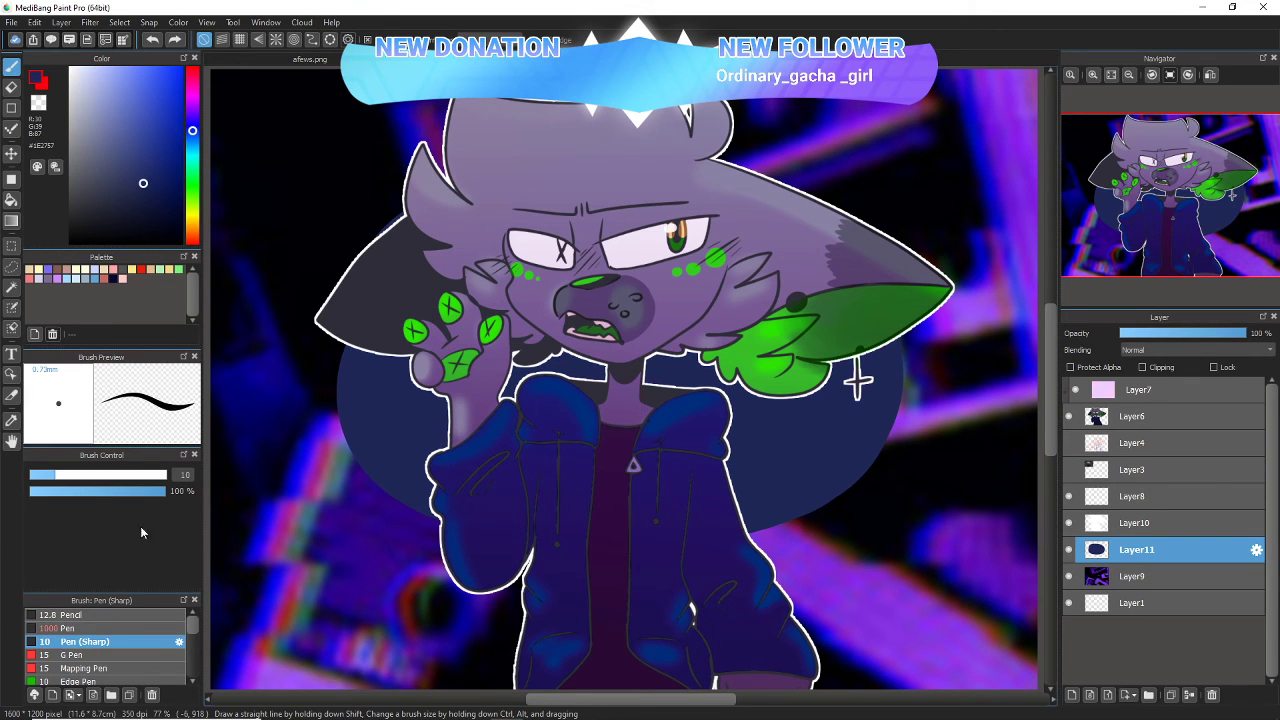
click(138, 476)
drag(328, 484, 252, 504)
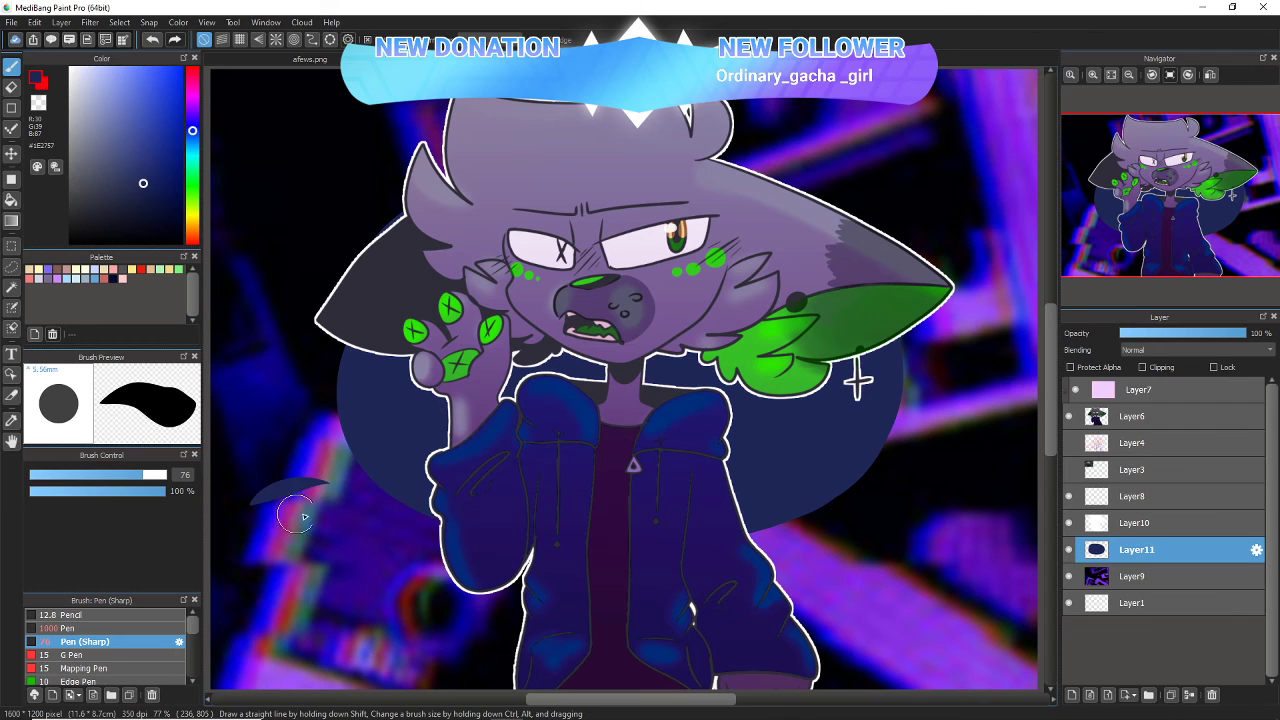
drag(330, 512, 300, 536)
drag(884, 503, 914, 509)
drag(898, 466, 940, 470)
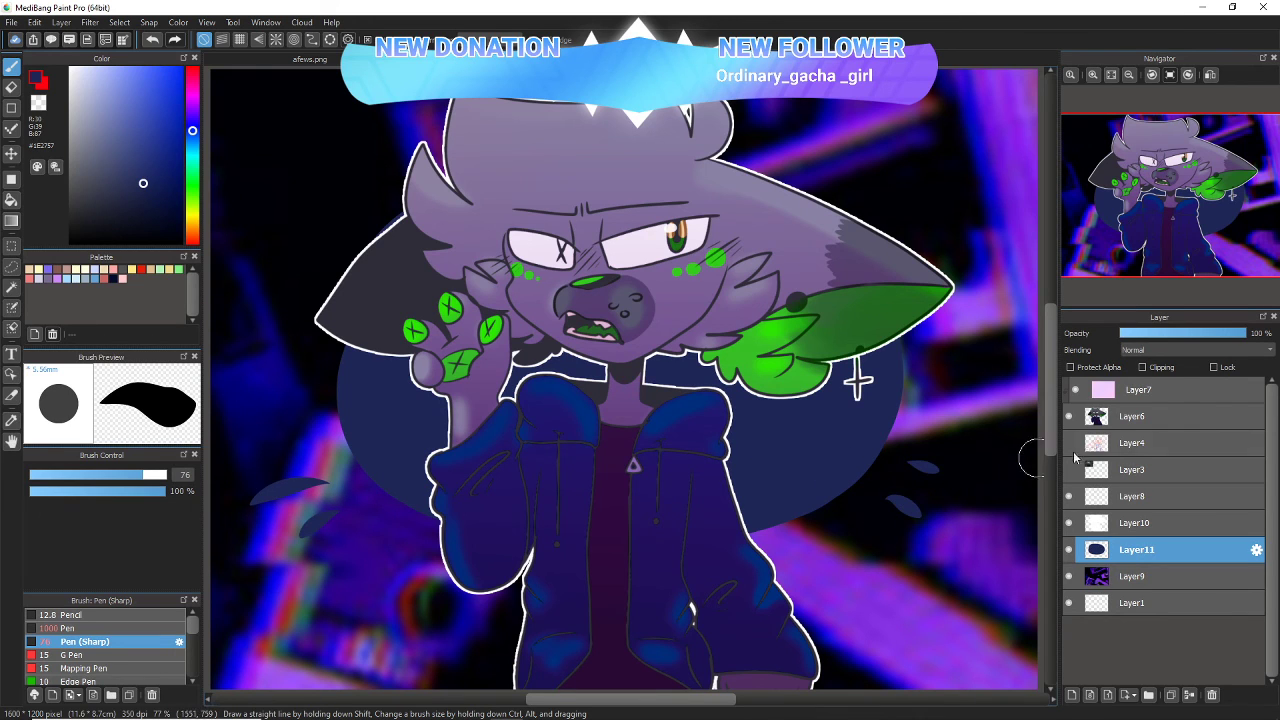
- Draw a solid white heart beside the raised arm on a new unclipped layer above Layer7, using the Pen at size 109
click(1126, 393)
click(1072, 694)
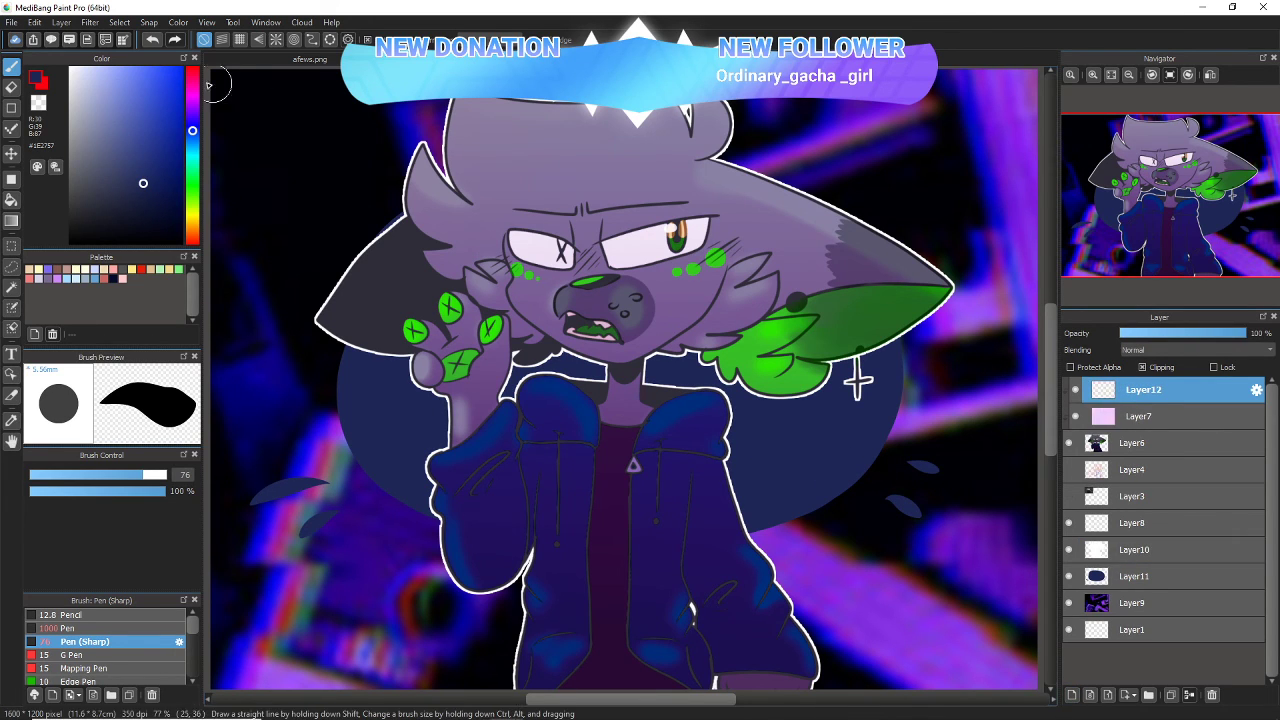
click(124, 627)
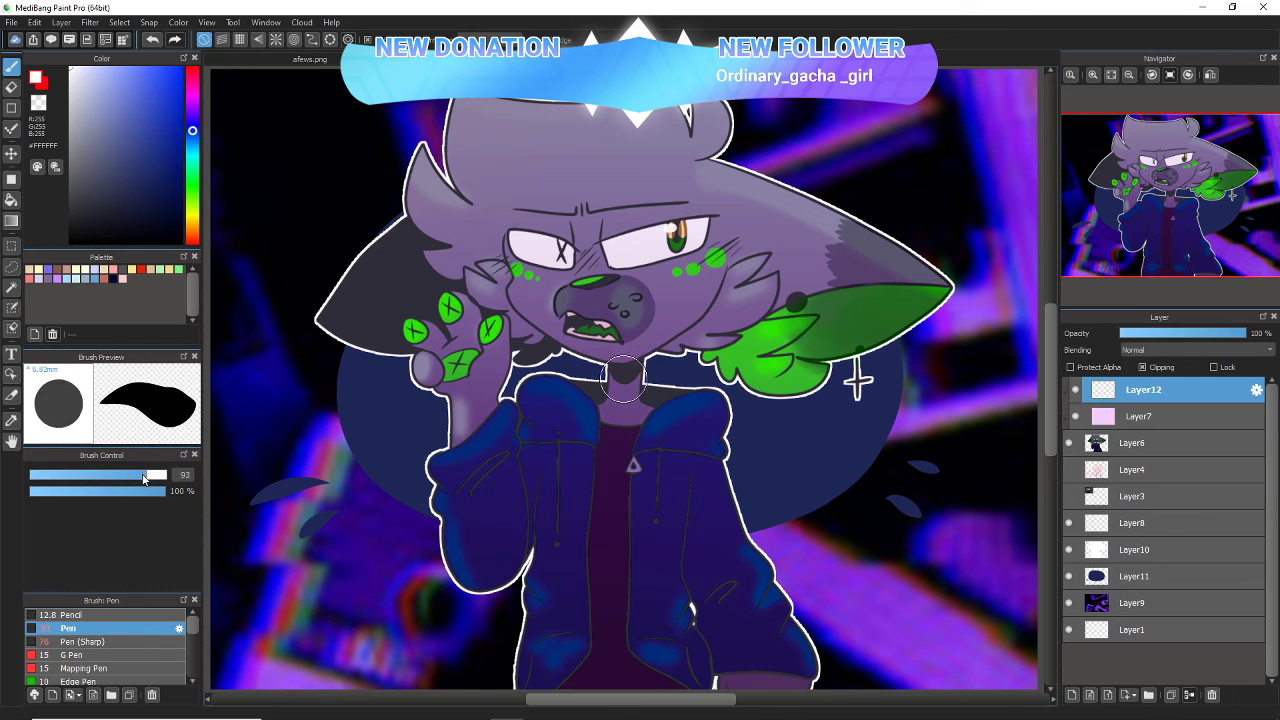
drag(300, 530, 337, 510)
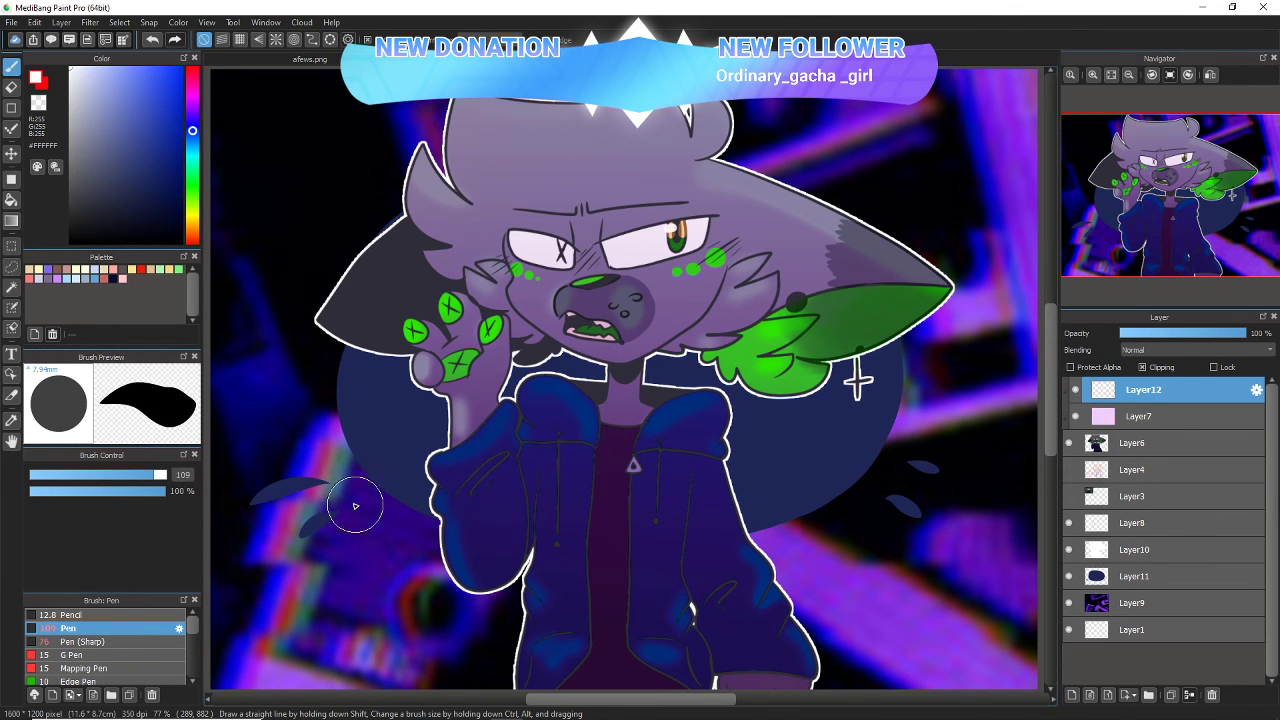
click(1151, 369)
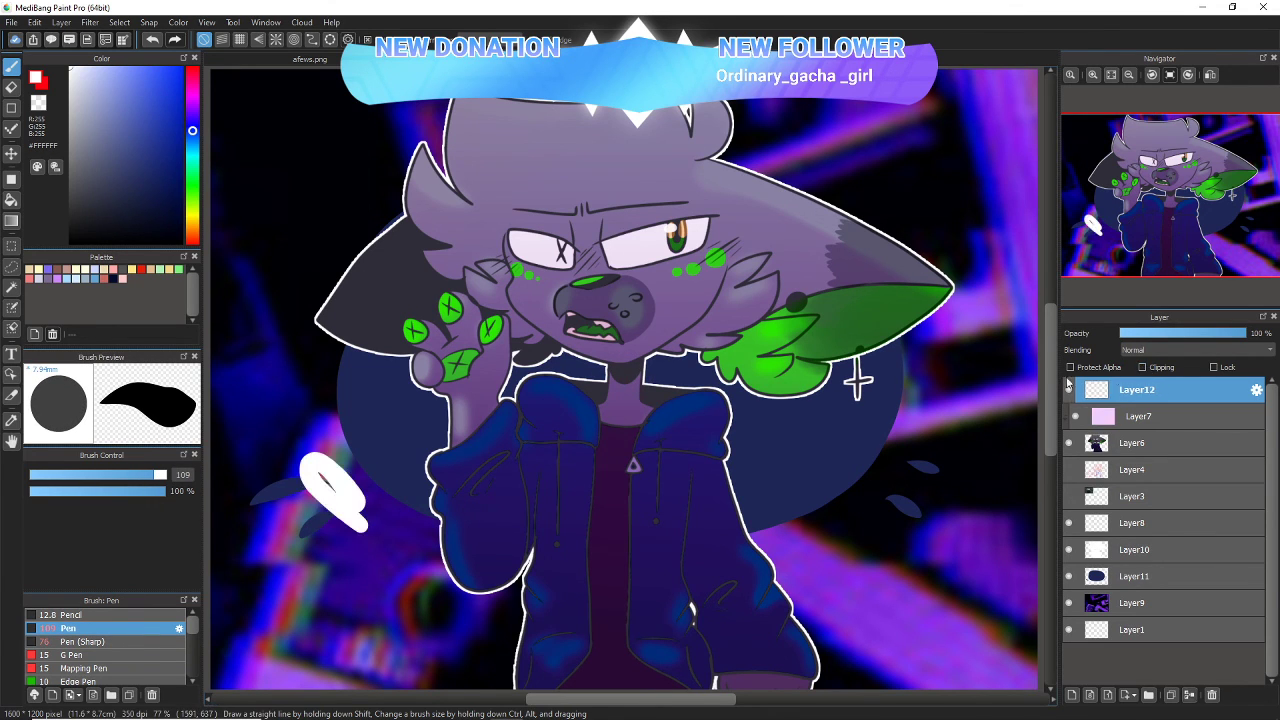
mouse_move(337, 466)
mouse_down()
mouse_move(374, 512)
mouse_move(402, 453)
mouse_move(385, 519)
mouse_move(370, 525)
mouse_move(308, 483)
mouse_move(330, 459)
mouse_move(375, 496)
mouse_up()
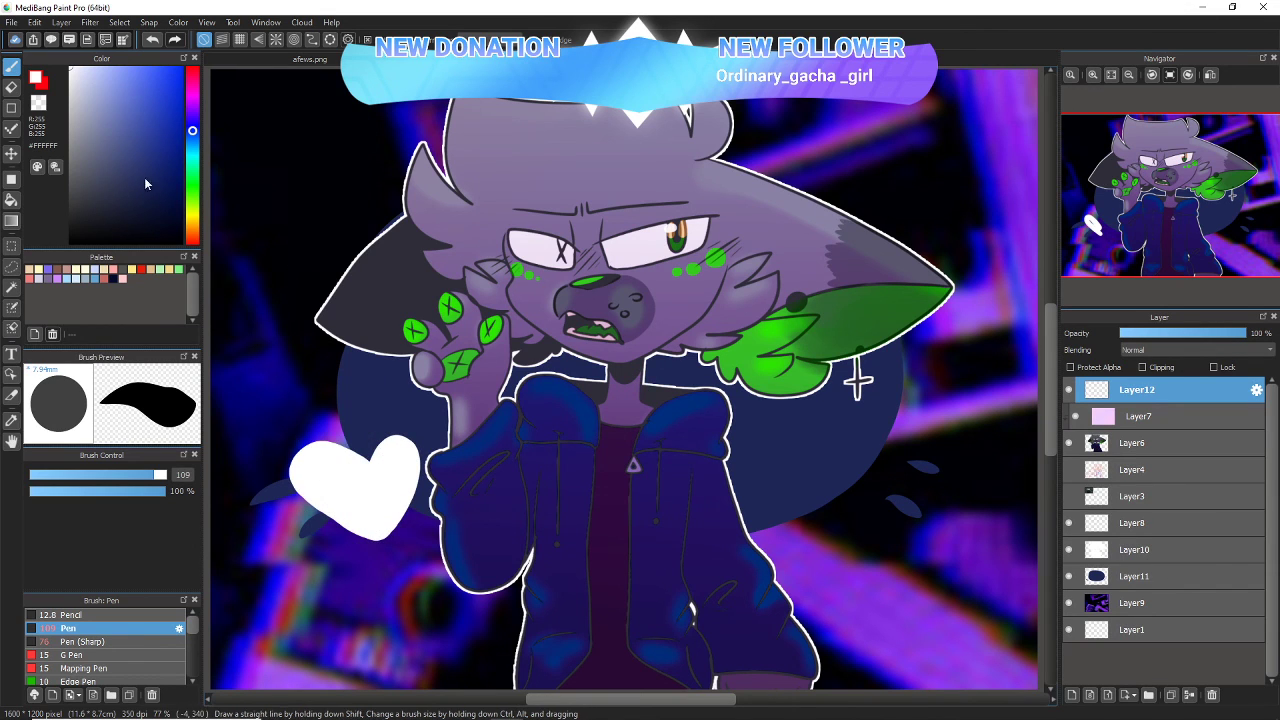
- Erase the letters OMV out of the heart with a size 15 eraser and move the heart beneath the green ear fluff
key(e)
drag(76, 477, 70, 476)
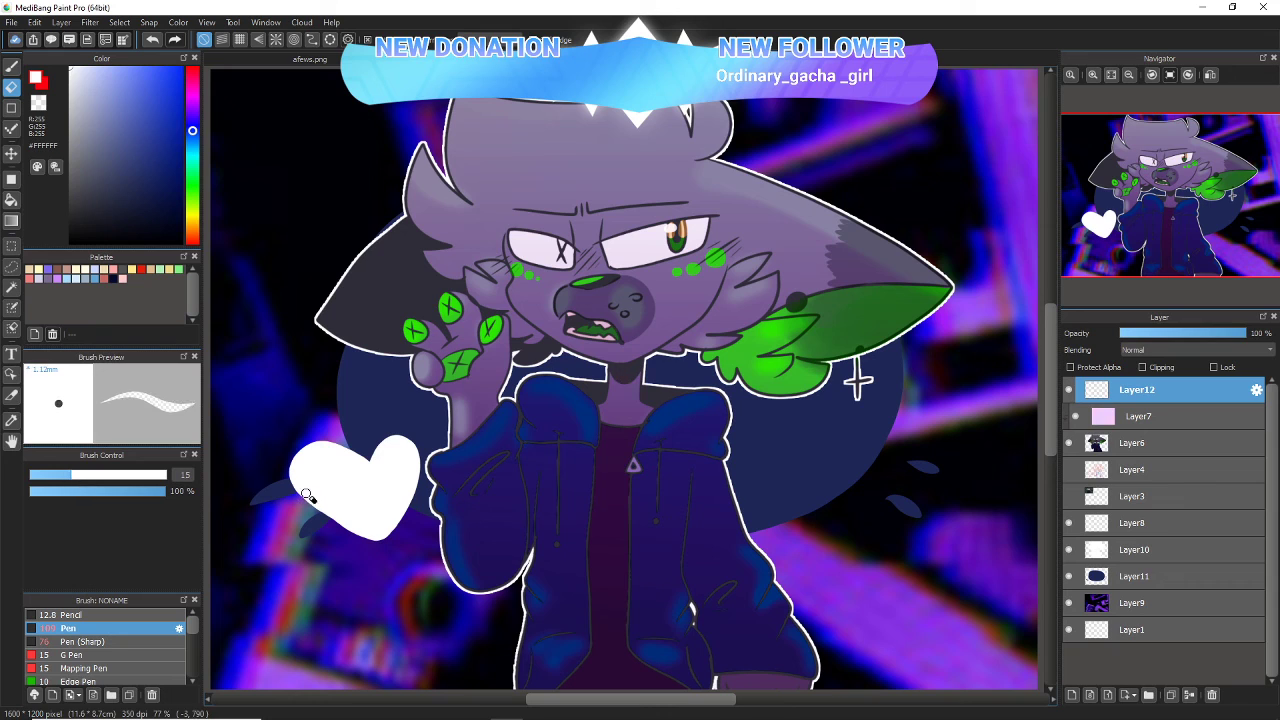
mouse_move(313, 476)
mouse_down()
mouse_move(382, 495)
mouse_move(407, 482)
mouse_move(404, 438)
mouse_move(479, 374)
mouse_move(563, 343)
mouse_move(773, 349)
mouse_move(788, 403)
mouse_up()
key(ctrl+t)
click(1006, 692)
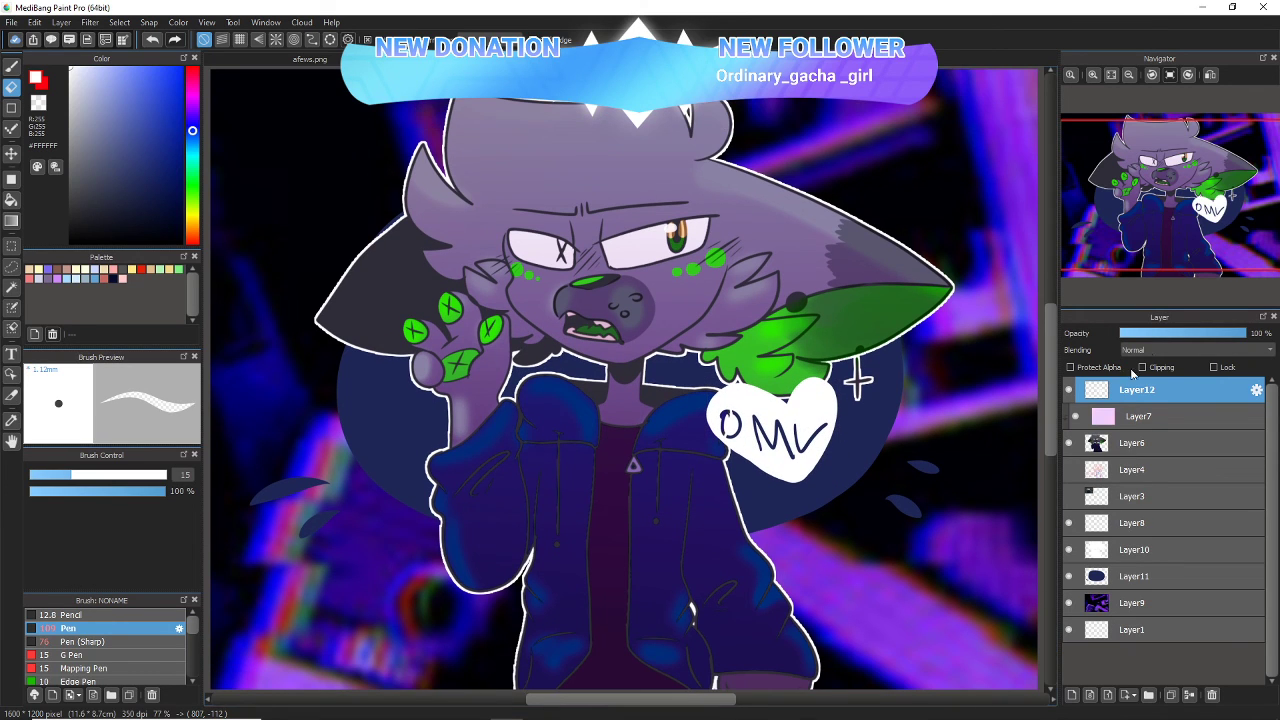
- Lower the opacity of the heart's layer, Layer12, to 23%
click(1170, 335)
click(1161, 336)
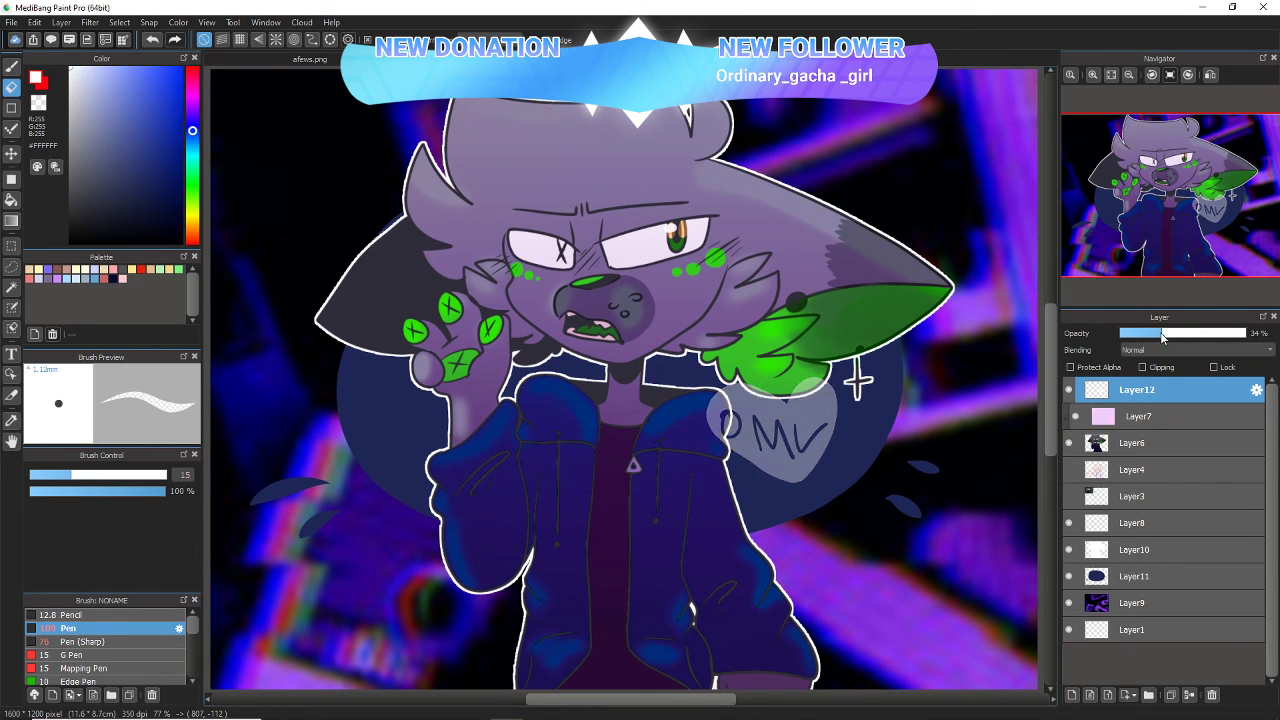
click(1149, 336)
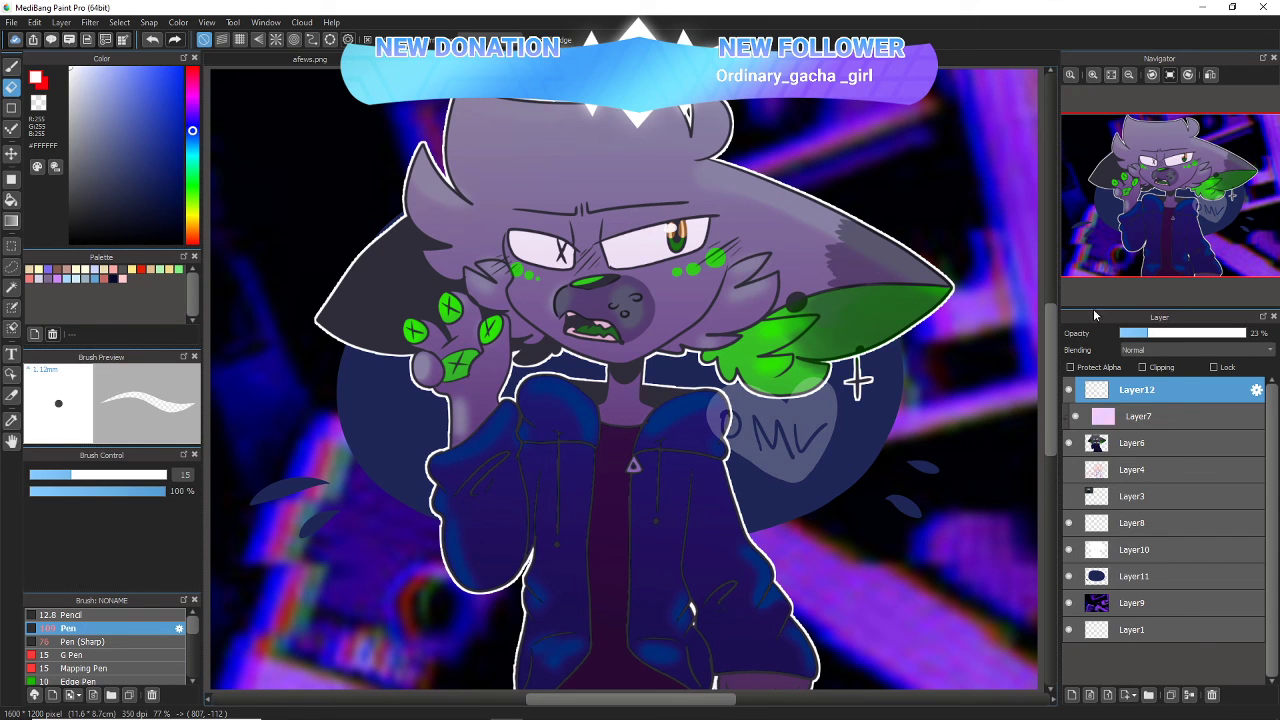
click(1157, 446)
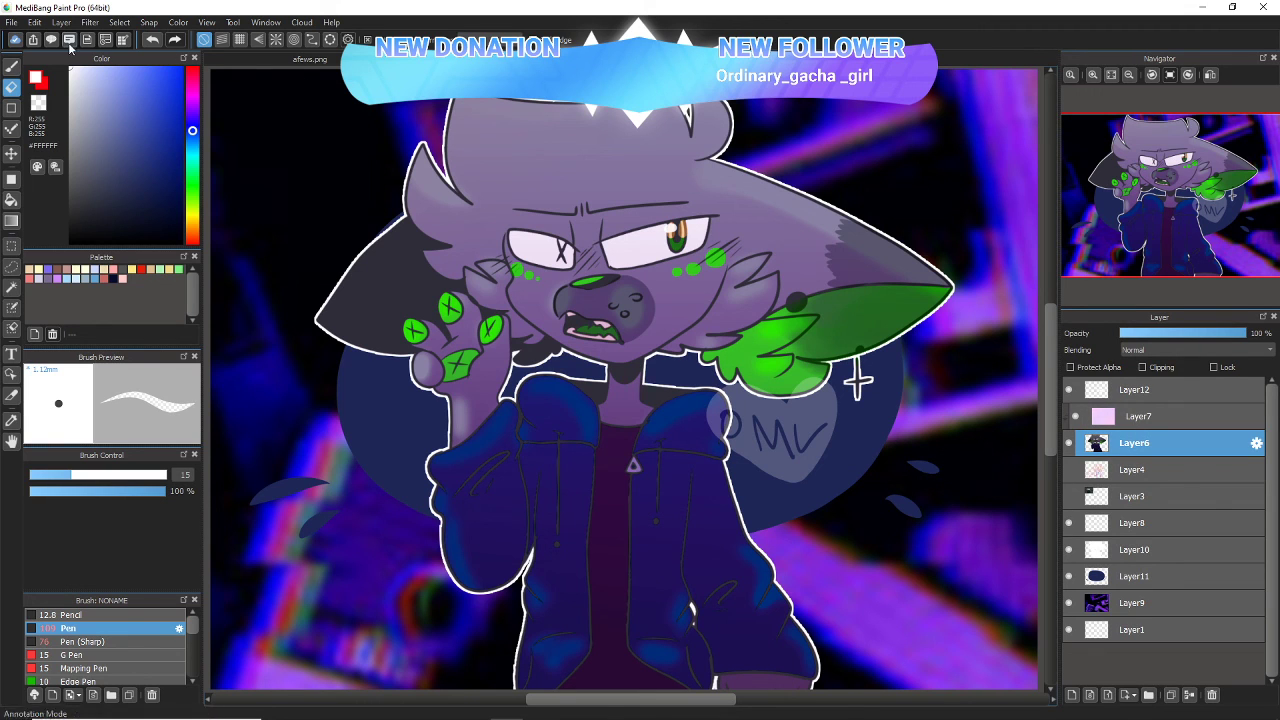
click(11, 22)
mouse_move(38, 136)
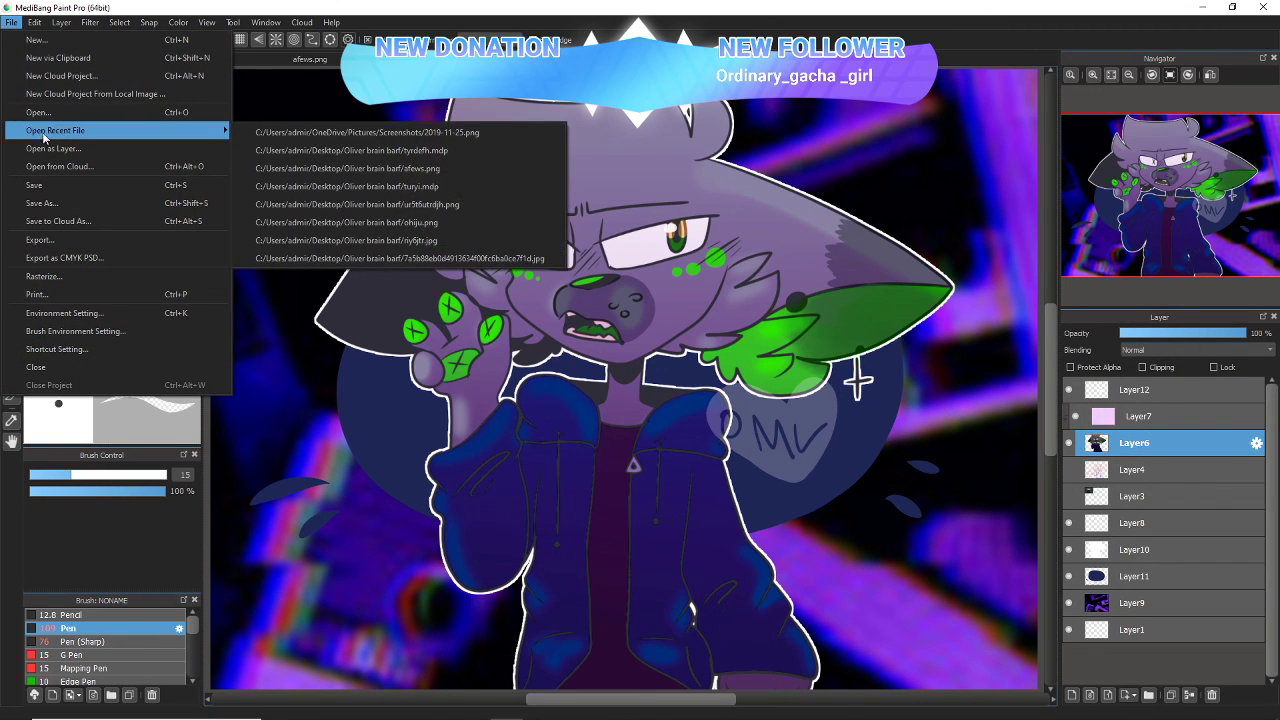
click(164, 545)
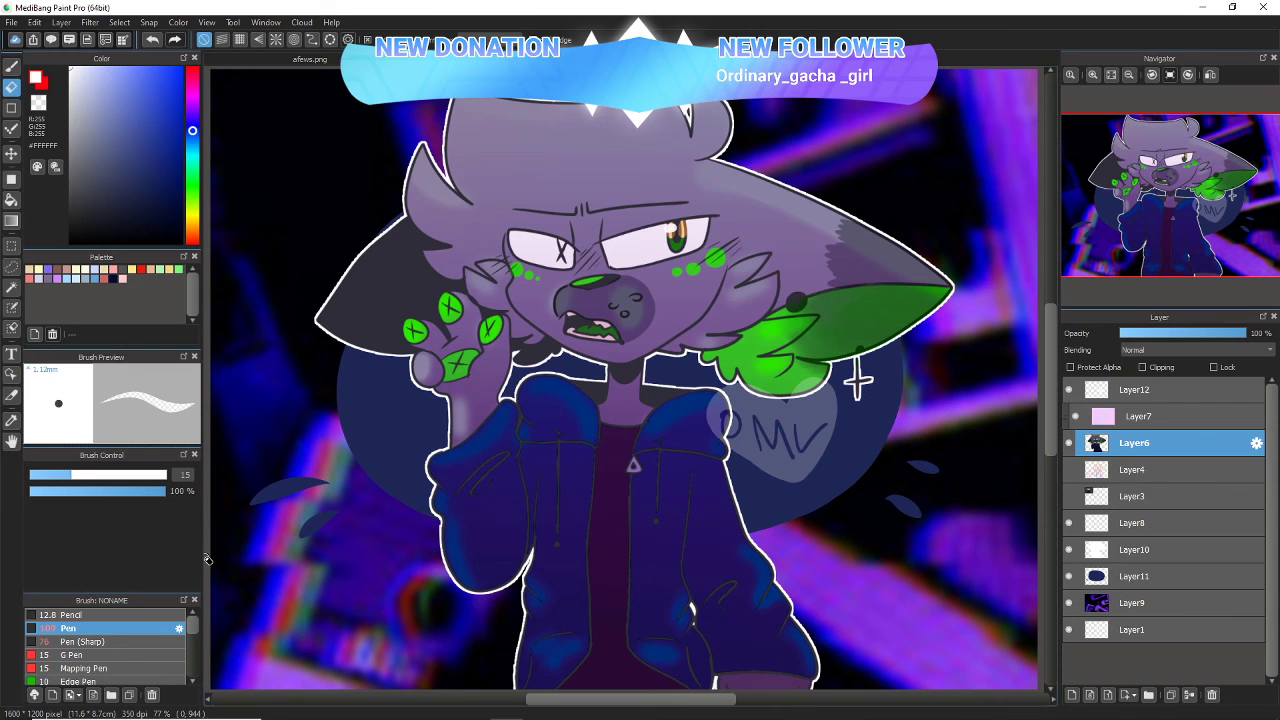